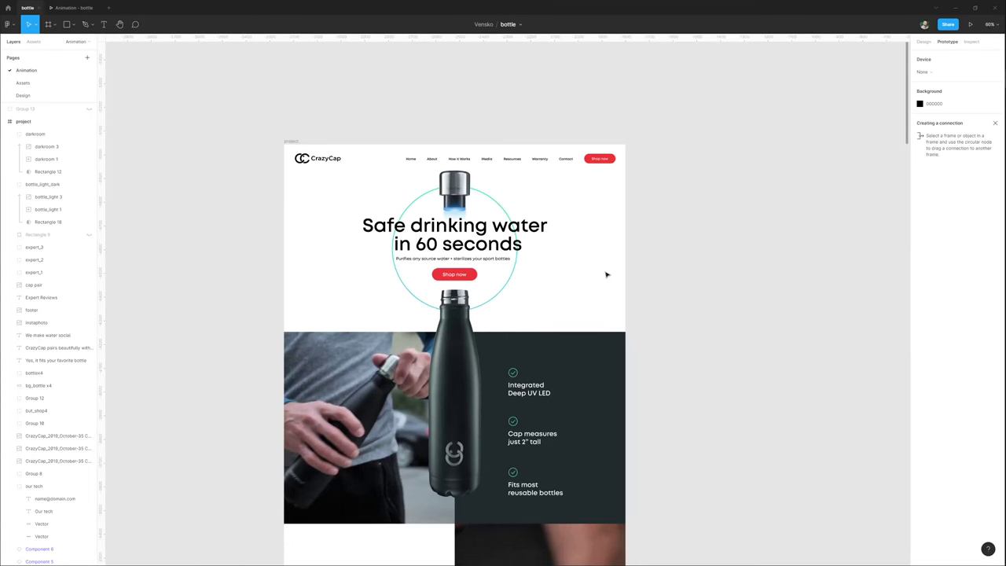
Look over the full project landing page, including the separated cap and bottle in its hero section.
{"action": "scroll", "coordinate": [606, 274], "scroll_direction": "down", "scroll_amount": 10}
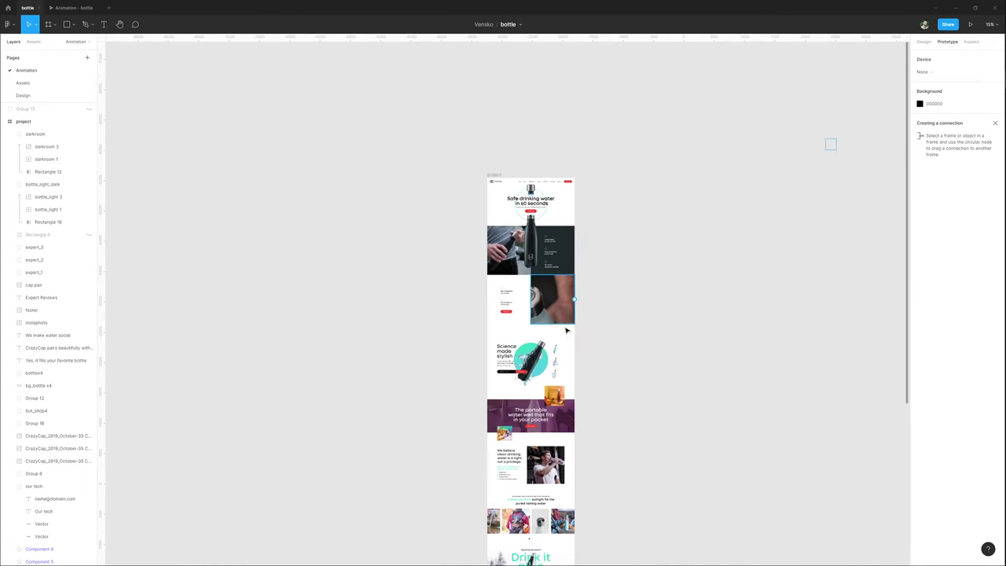
{"action": "left_click_drag", "start_coordinate": [565, 292], "coordinate": [524, 164]}
{"action": "left_click_drag", "start_coordinate": [490, 560], "coordinate": [469, 436]}
{"action": "left_click_drag", "start_coordinate": [467, 223], "coordinate": [468, 386]}
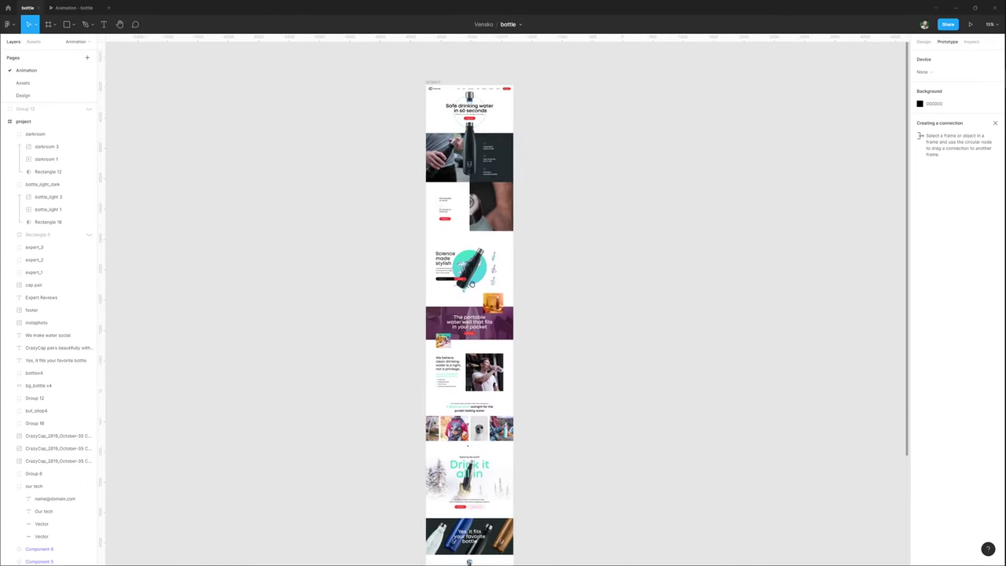
{"action": "scroll", "coordinate": [471, 235], "scroll_direction": "up", "scroll_amount": 2}
{"action": "scroll", "coordinate": [481, 165], "scroll_direction": "up", "scroll_amount": 10}
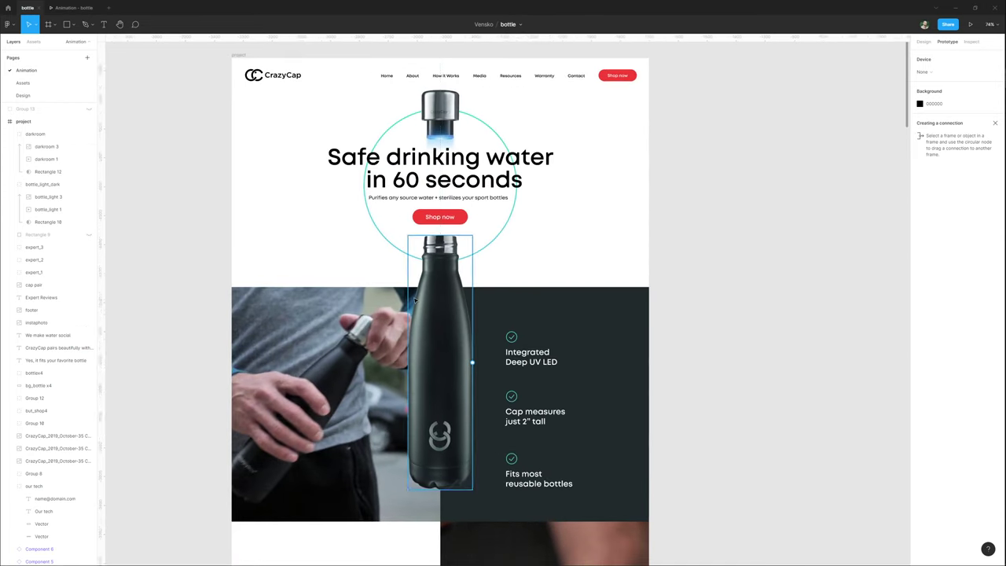
{"action": "left_click", "coordinate": [415, 301]}
Open the Assets page and examine the original bottle photo and the cut-out bottle layer beside it.
{"action": "left_click", "coordinate": [34, 83]}
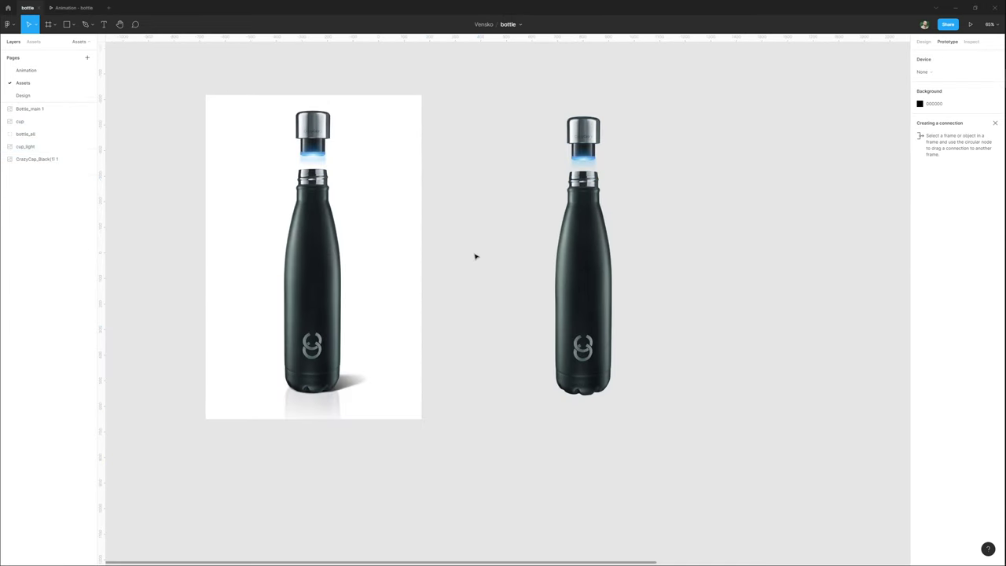
{"action": "left_click", "coordinate": [346, 288]}
{"action": "left_click_drag", "start_coordinate": [346, 288], "coordinate": [363, 278]}
{"action": "key", "text": "ctrl+z"}
{"action": "left_click_drag", "start_coordinate": [477, 248], "coordinate": [399, 261]}
{"action": "scroll", "coordinate": [541, 189], "scroll_direction": "up", "scroll_amount": 2}
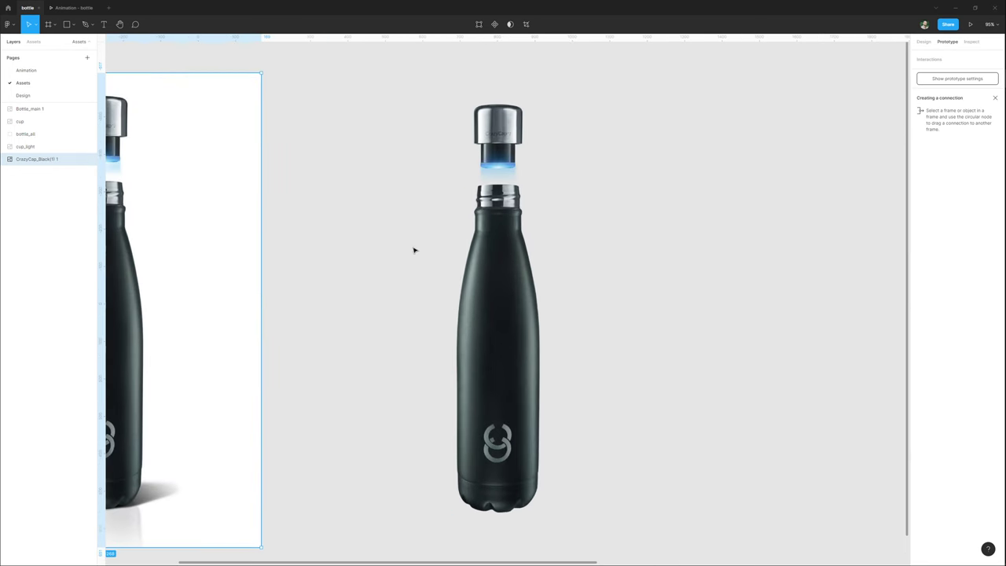
{"action": "left_click", "coordinate": [414, 250]}
{"action": "left_click", "coordinate": [510, 248]}
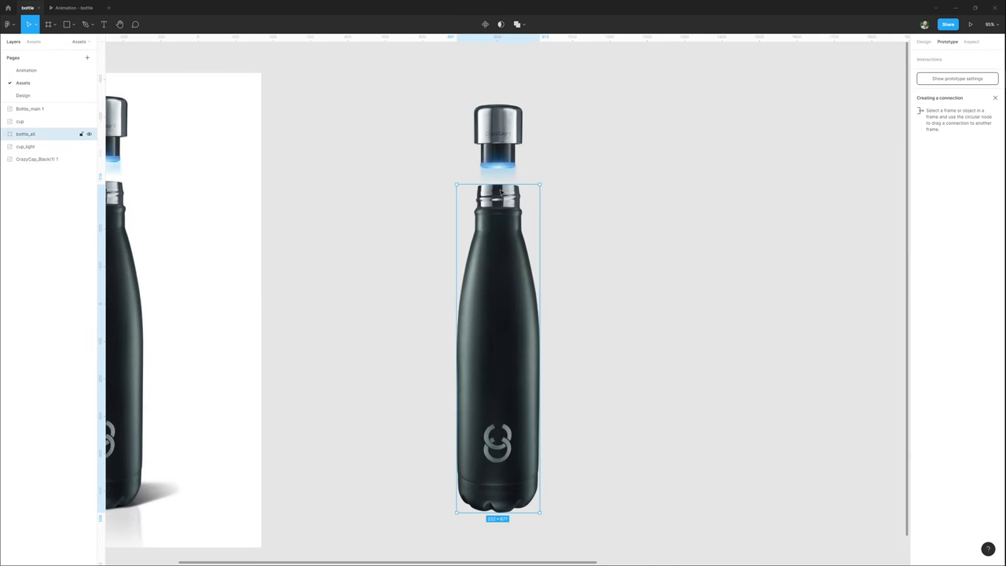
{"action": "left_click", "coordinate": [577, 124]}
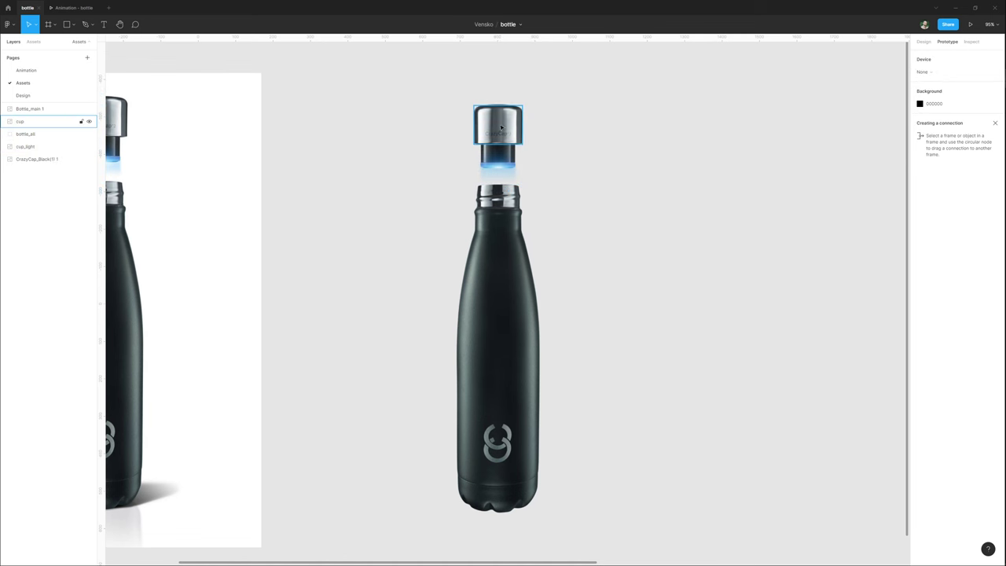
Try moving the cup and cup_light layers apart to show them separately, and undo the moves.
{"action": "left_click", "coordinate": [514, 140]}
{"action": "left_click_drag", "start_coordinate": [512, 130], "coordinate": [490, 194]}
{"action": "left_click", "coordinate": [513, 138], "text": "shift"}
{"action": "left_click", "coordinate": [559, 139]}
{"action": "left_click", "coordinate": [468, 123]}
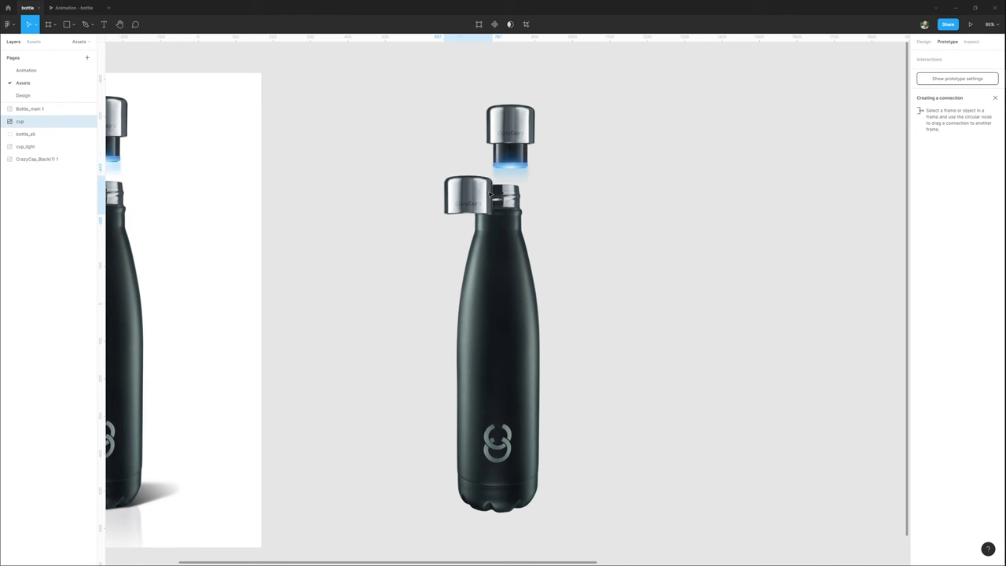
{"action": "left_click_drag", "start_coordinate": [526, 124], "coordinate": [532, 143]}
{"action": "left_click", "coordinate": [446, 197], "text": "shift"}
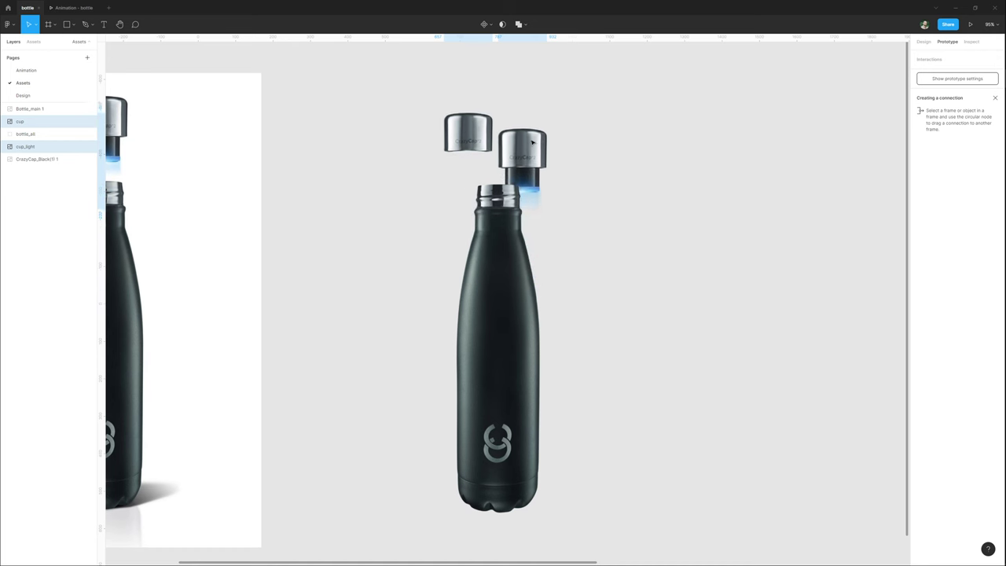
{"action": "key", "text": "ctrl+z"}
{"action": "key", "text": "alt+h"}
Move the cup and cup_light layers together down onto the bottle's neck so the cap closes the bottle.
{"action": "left_click", "coordinate": [587, 138]}
{"action": "left_click_drag", "start_coordinate": [488, 121], "coordinate": [491, 137]}
{"action": "left_click", "coordinate": [483, 138]}
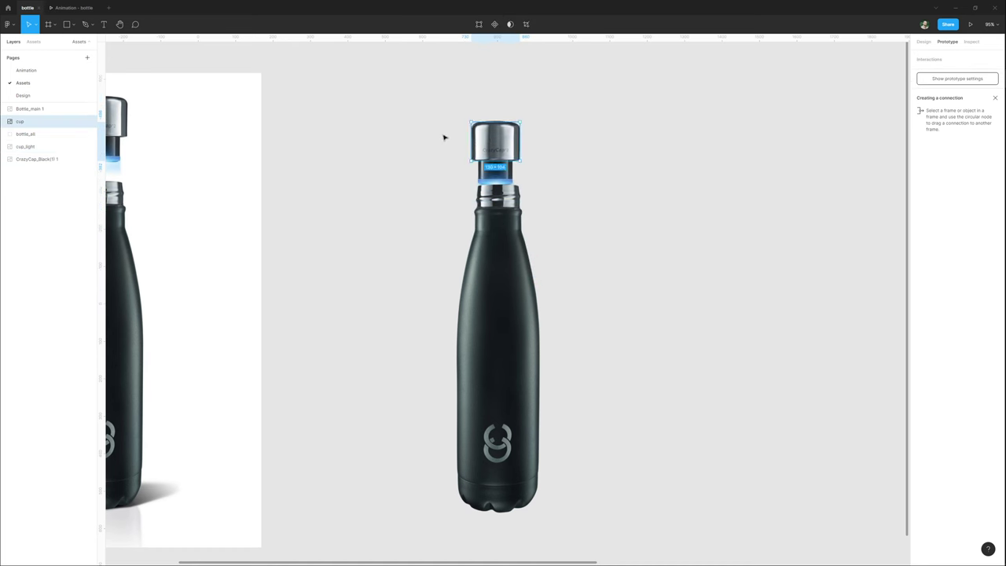
{"action": "left_click", "coordinate": [510, 141], "text": "shift"}
{"action": "left_click_drag", "start_coordinate": [509, 141], "coordinate": [508, 180]}
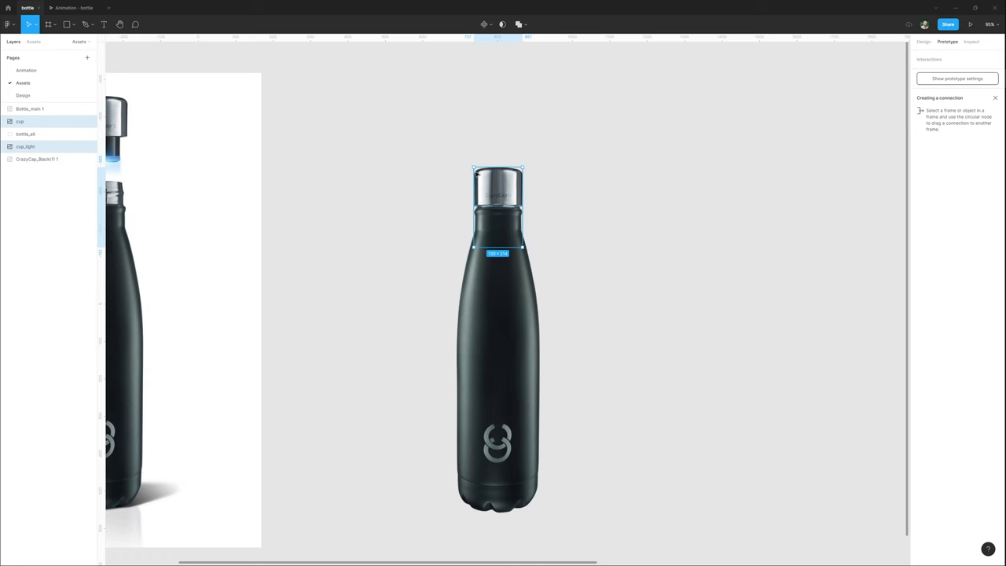
Return to the Animation page and place a copy of the project frame to the right of the original.
{"action": "left_click", "coordinate": [27, 70]}
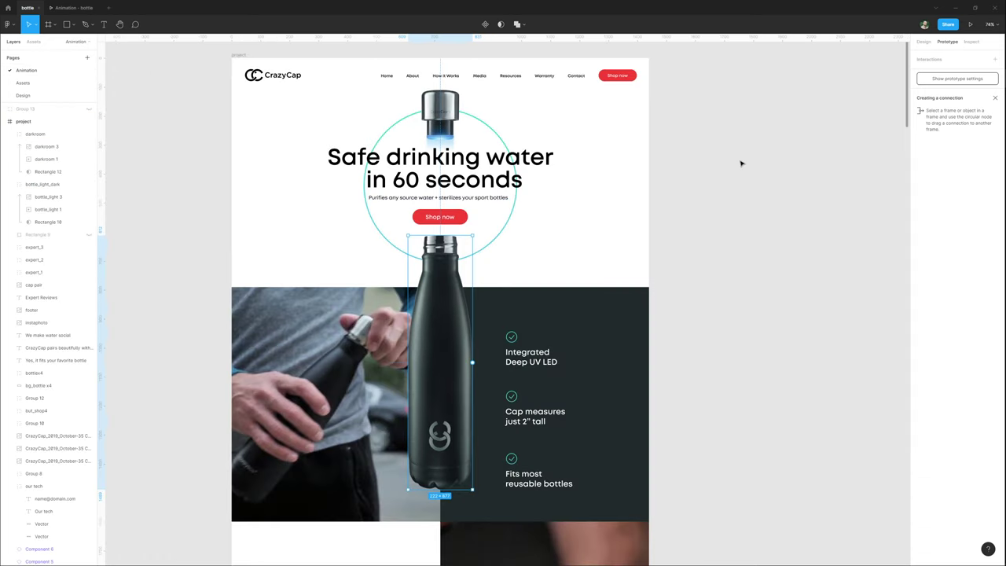
{"action": "left_click_drag", "start_coordinate": [256, 120], "coordinate": [741, 121]}
{"action": "left_click_drag", "start_coordinate": [635, 107], "coordinate": [523, 110]}
{"action": "scroll", "coordinate": [522, 110], "scroll_direction": "right", "scroll_amount": 5}
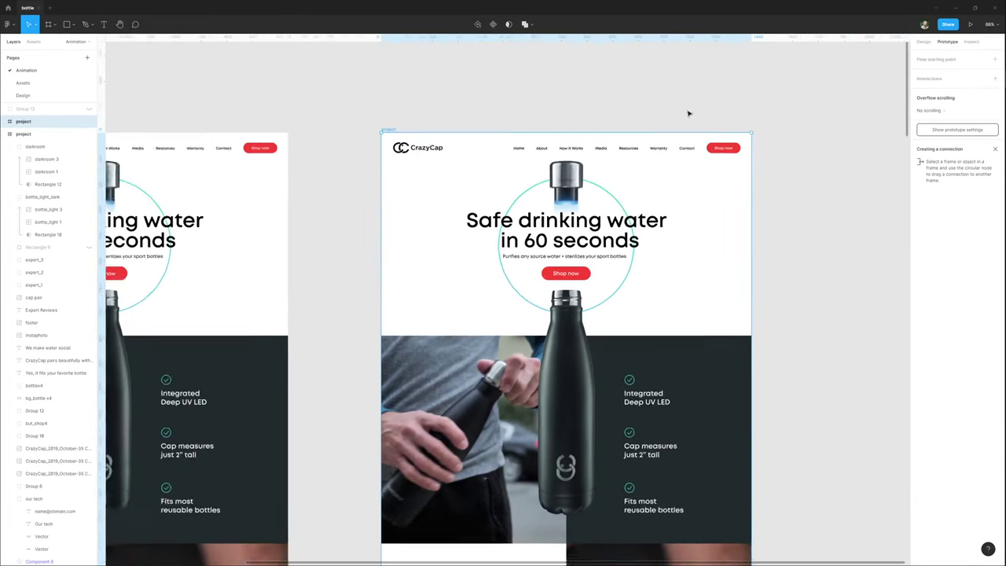
{"action": "scroll", "coordinate": [689, 113], "scroll_direction": "down", "scroll_amount": 2}
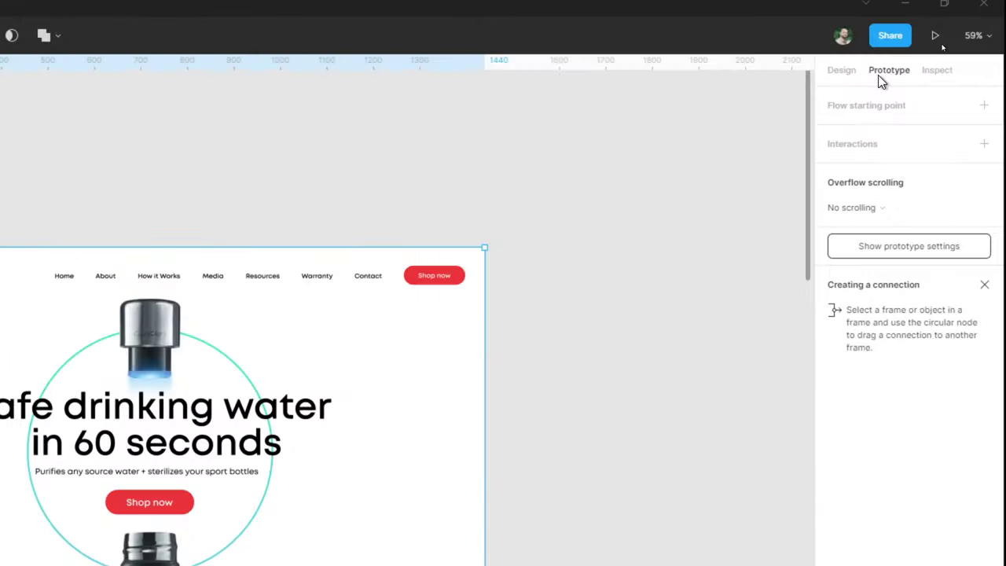
Add a flow starting point to the copied project frame and name the flow "screen 1".
{"action": "left_click", "coordinate": [859, 112]}
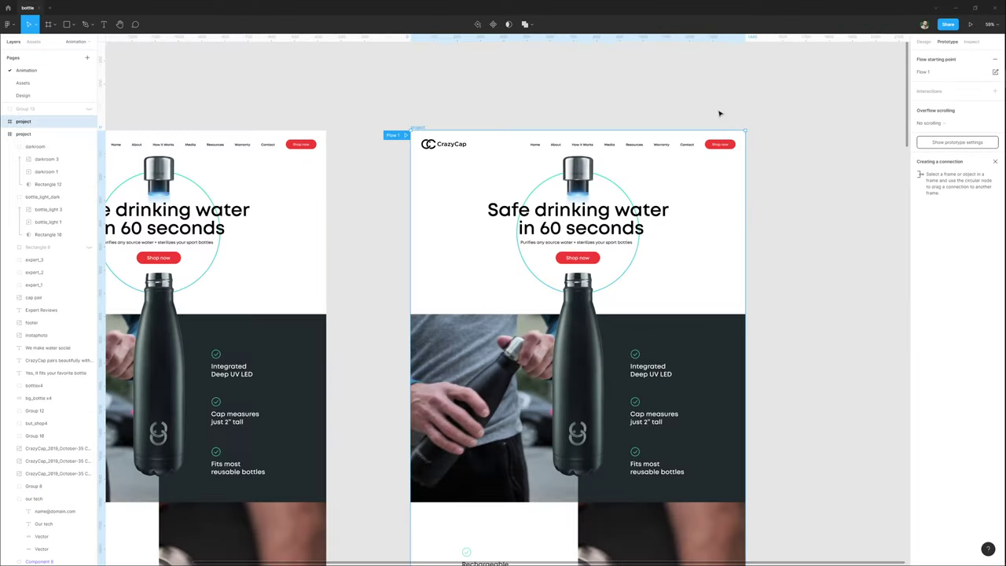
{"action": "double_click", "coordinate": [392, 136]}
{"action": "type", "text": "screen 1"}
{"action": "left_click", "coordinate": [474, 70]}
{"action": "scroll", "coordinate": [314, 144], "scroll_direction": "right", "scroll_amount": 2}
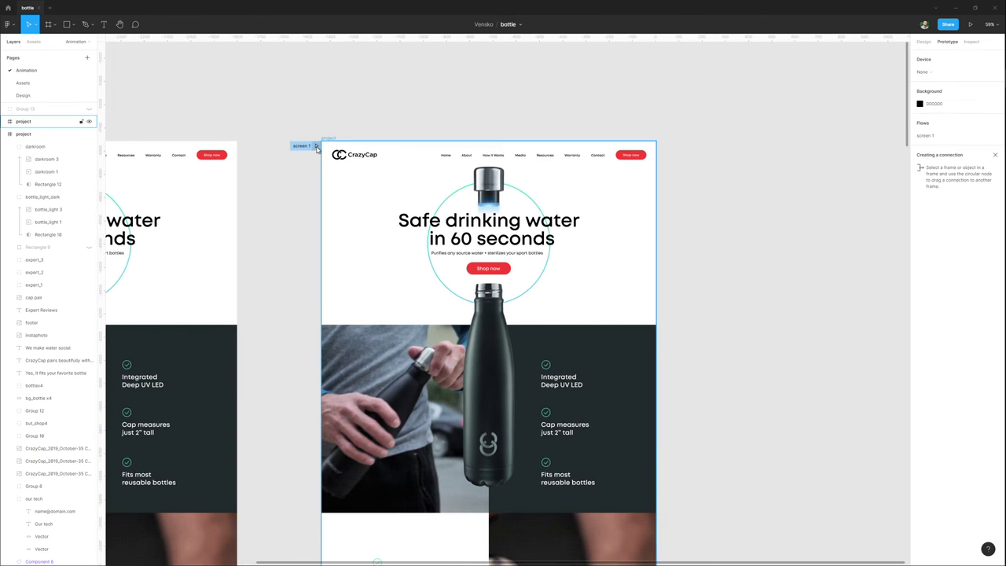
Preview the screen 1 flow in the prototype presentation and return to the design file.
{"action": "left_click", "coordinate": [316, 146]}
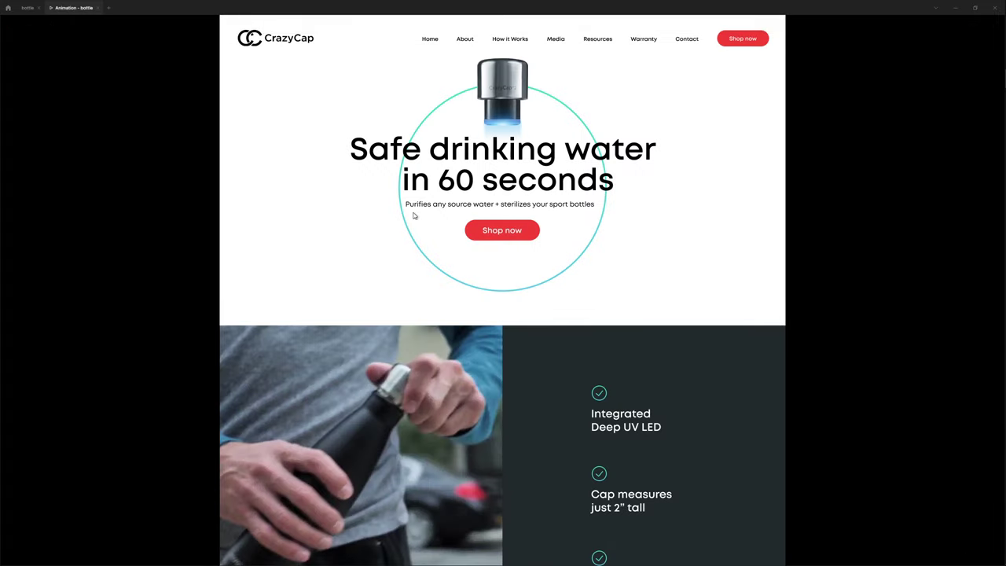
{"action": "left_click", "coordinate": [27, 8]}
{"action": "left_click", "coordinate": [388, 123]}
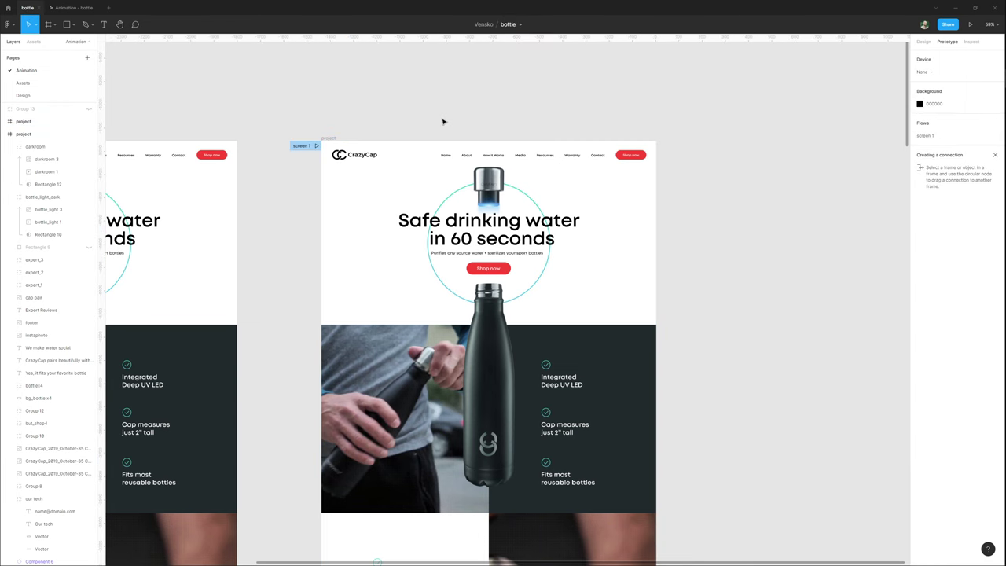
{"action": "left_click_drag", "start_coordinate": [447, 123], "coordinate": [412, 128]}
Set the prototype device to a custom size of 1440 × 790 and check it in the prototype preview.
{"action": "left_click", "coordinate": [294, 143]}
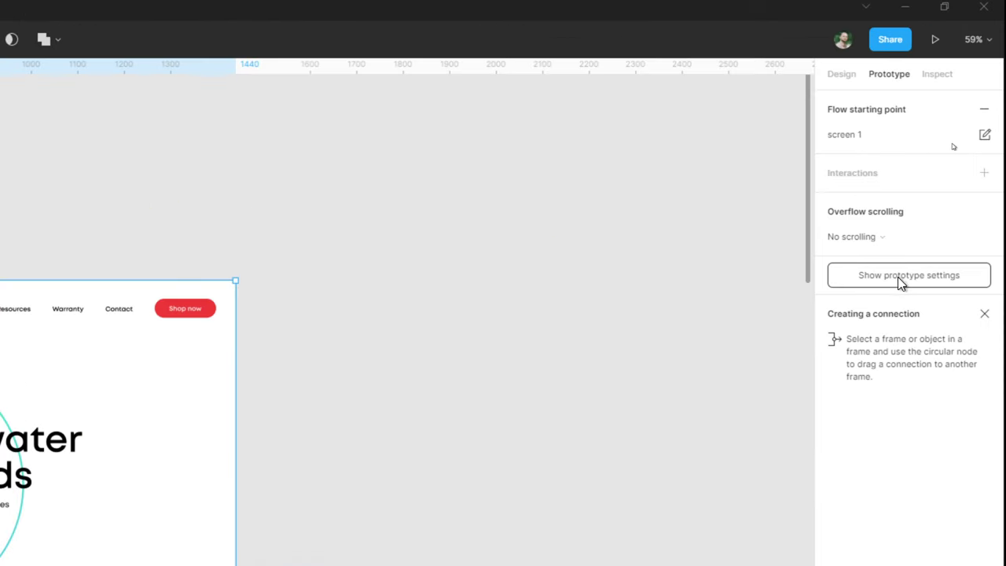
{"action": "left_click", "coordinate": [901, 281]}
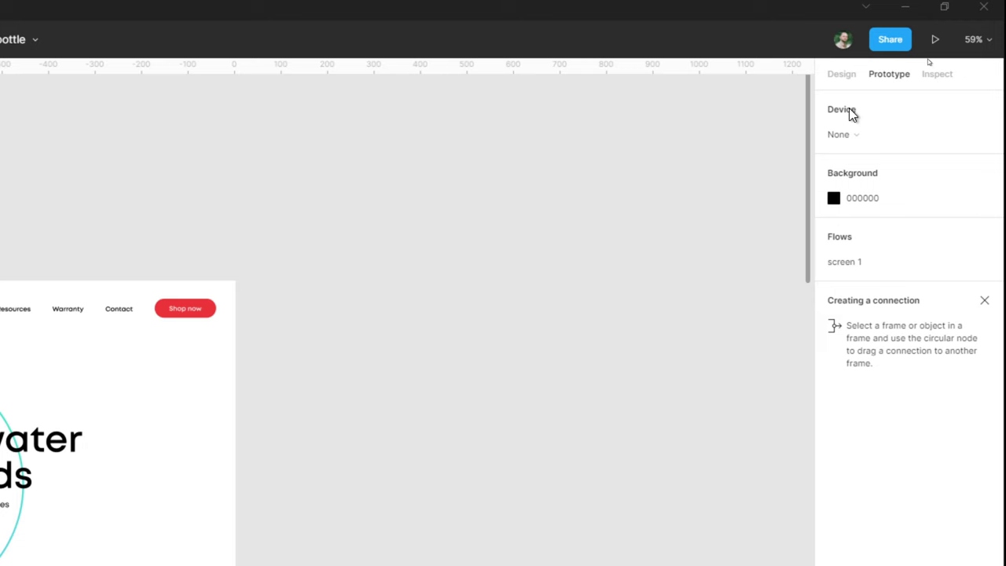
{"action": "left_click", "coordinate": [863, 134]}
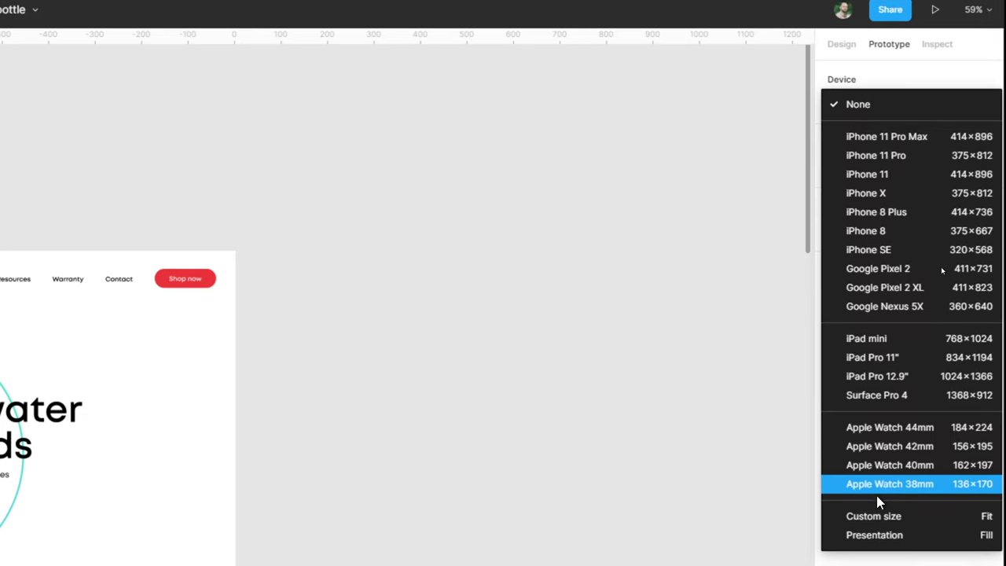
{"action": "left_click", "coordinate": [870, 501]}
{"action": "left_click", "coordinate": [870, 116]}
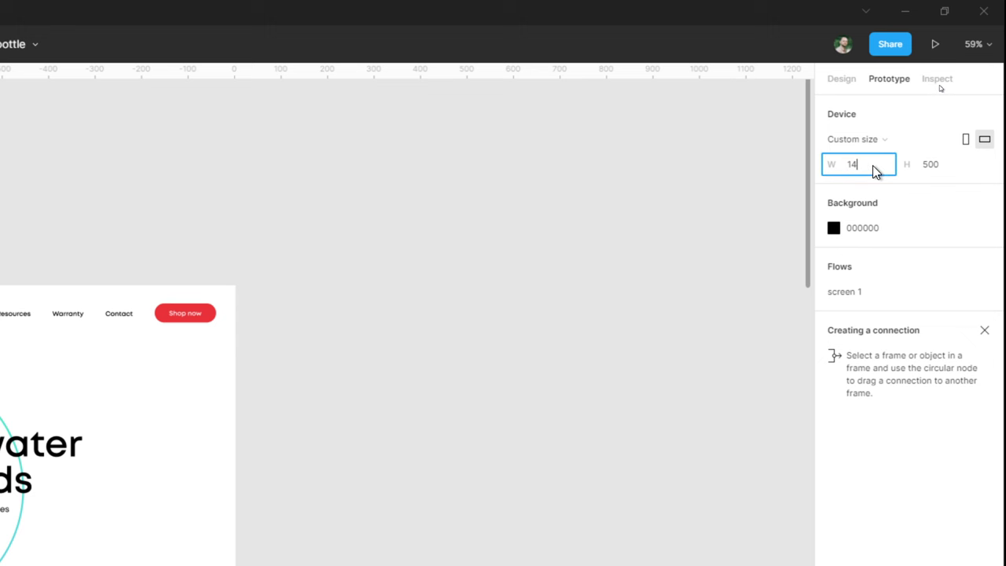
{"action": "type", "text": "1440"}
{"action": "left_click", "coordinate": [936, 167]}
{"action": "type", "text": "7"}
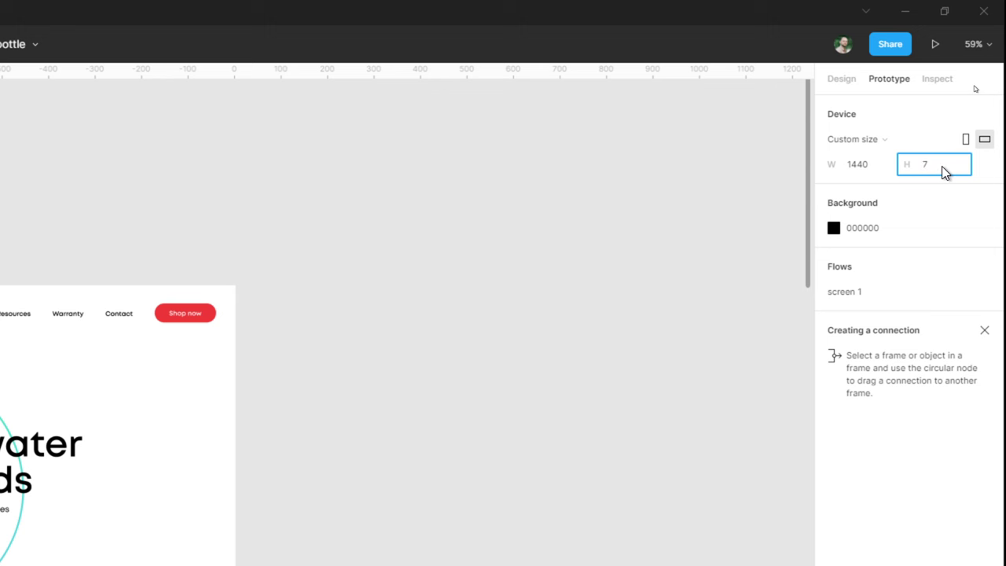
{"action": "type", "text": "90"}
{"action": "key", "text": "Return"}
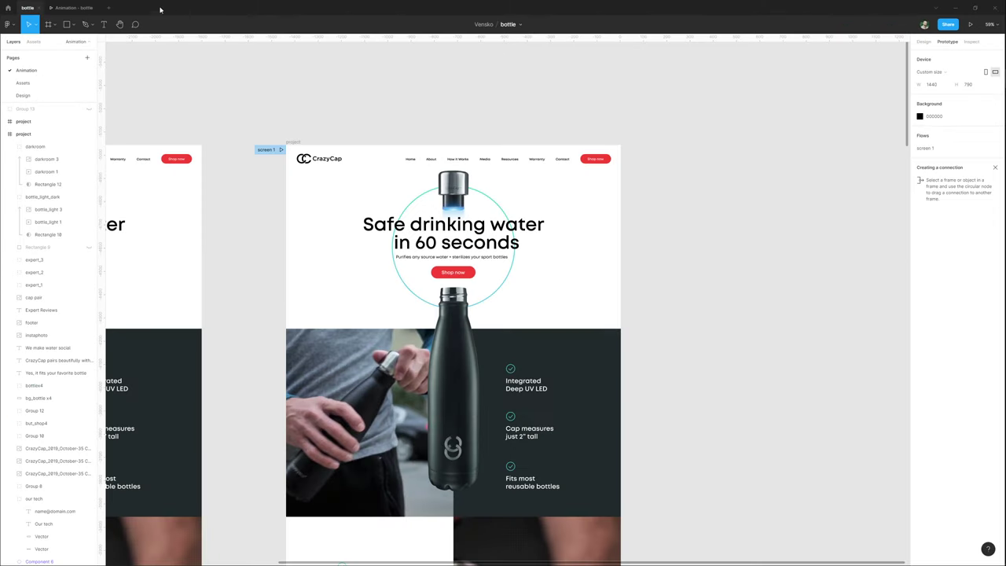
{"action": "left_click", "coordinate": [74, 8]}
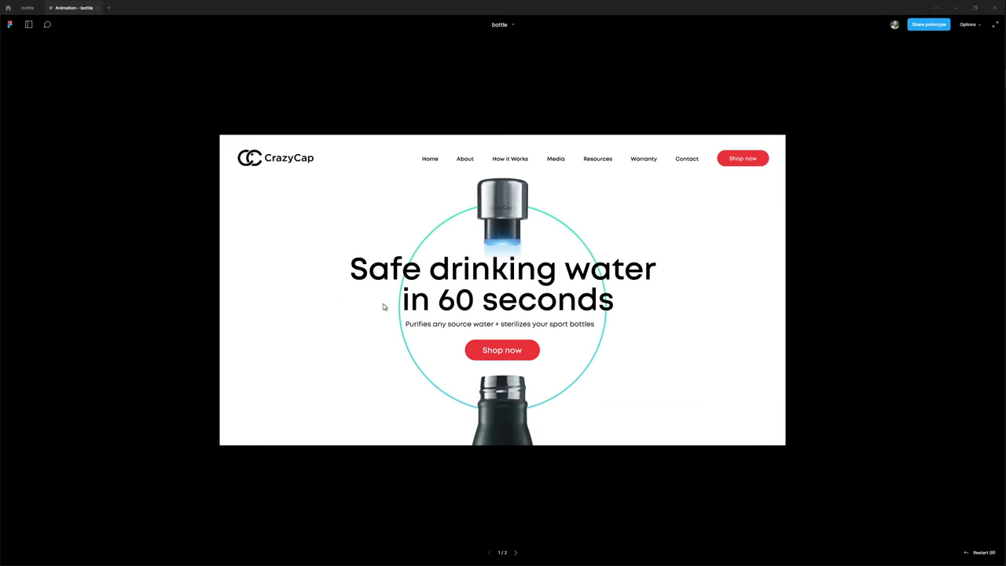
{"action": "left_click", "coordinate": [27, 8]}
Duplicate the screen 1 frame to its right as the starting frame of a "screen 2" flow.
{"action": "left_click_drag", "start_coordinate": [295, 141], "coordinate": [511, 107]}
{"action": "left_click", "coordinate": [694, 126]}
{"action": "scroll", "coordinate": [510, 110], "scroll_direction": "down", "scroll_amount": 3}
{"action": "scroll", "coordinate": [478, 272], "scroll_direction": "up", "scroll_amount": 2}
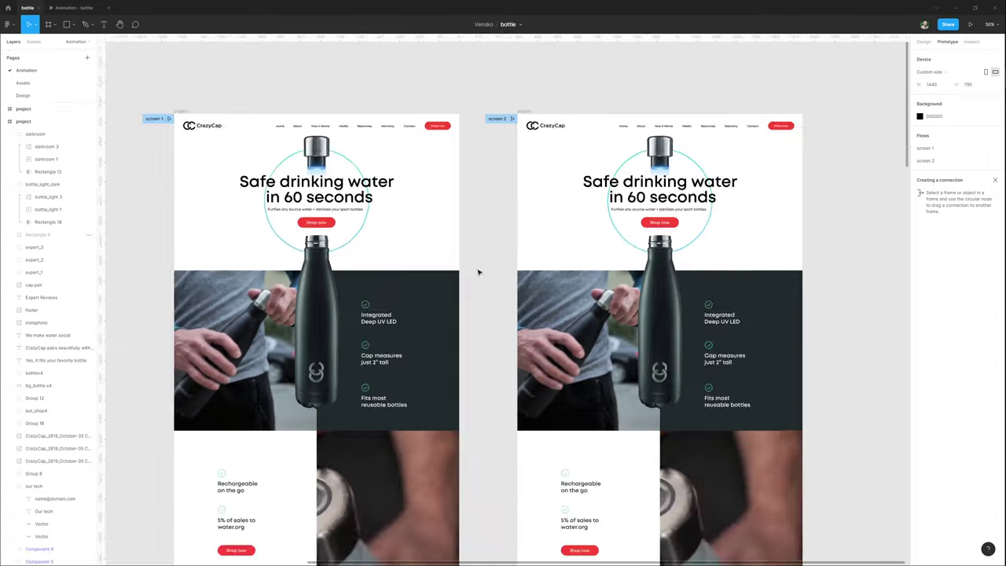
Shorten the screen 1 and screen 2 frames together to a height of 790, keeping only the hero section.
{"action": "scroll", "coordinate": [472, 269], "scroll_direction": "down", "scroll_amount": 3}
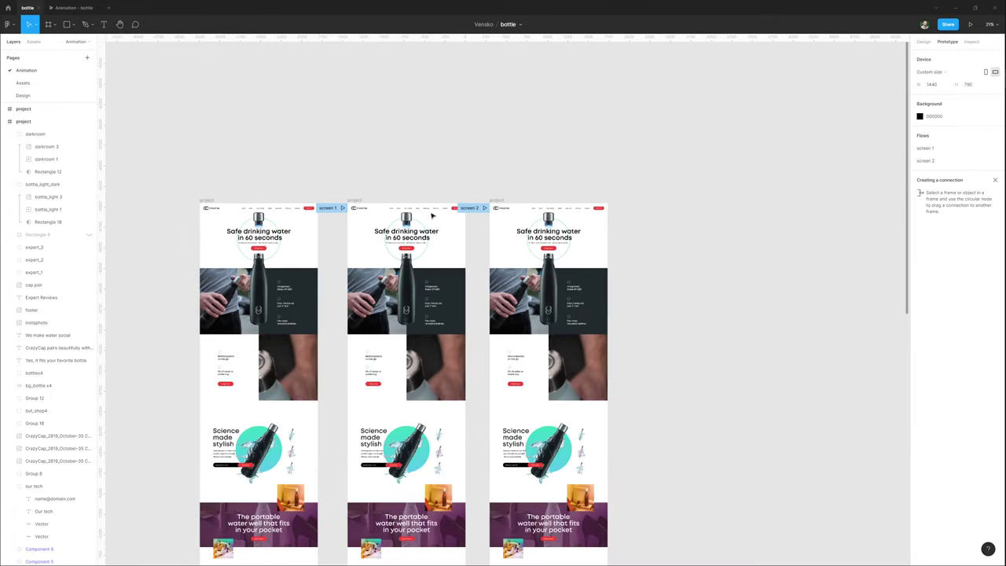
{"action": "left_click", "coordinate": [347, 111]}
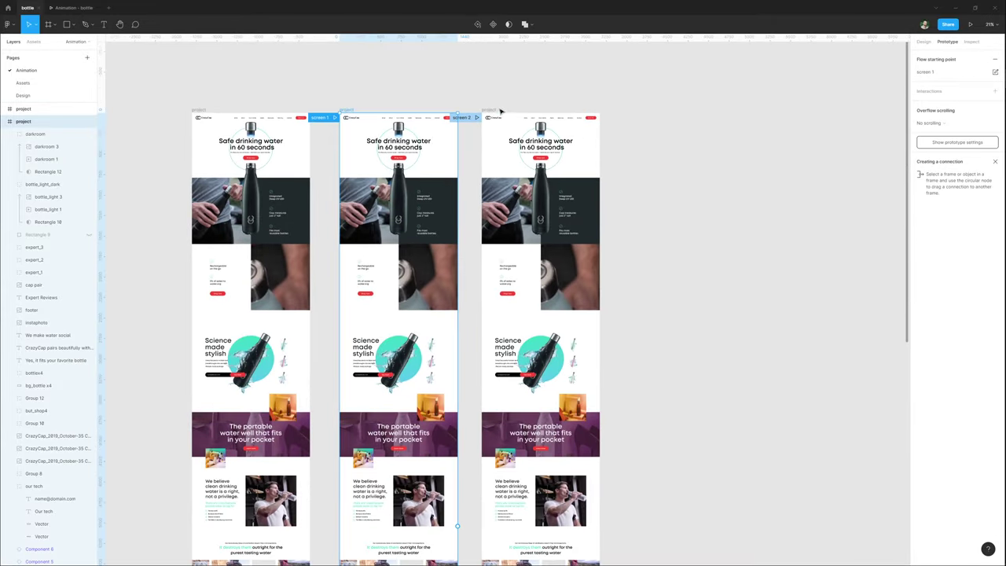
{"action": "left_click", "coordinate": [488, 110], "text": "shift"}
{"action": "scroll", "coordinate": [485, 113], "scroll_direction": "down", "scroll_amount": 4}
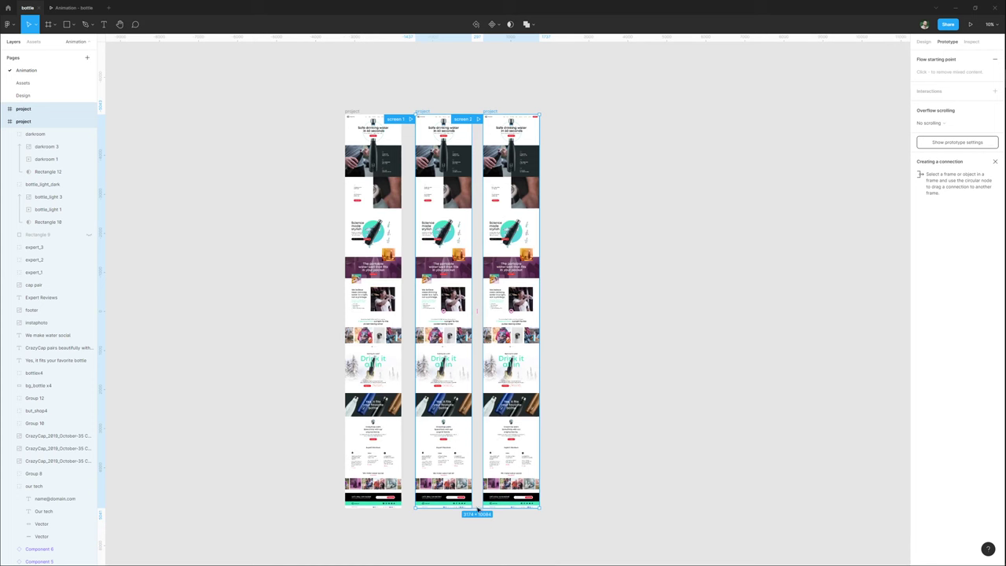
{"action": "left_click_drag", "start_coordinate": [477, 508], "coordinate": [480, 146]}
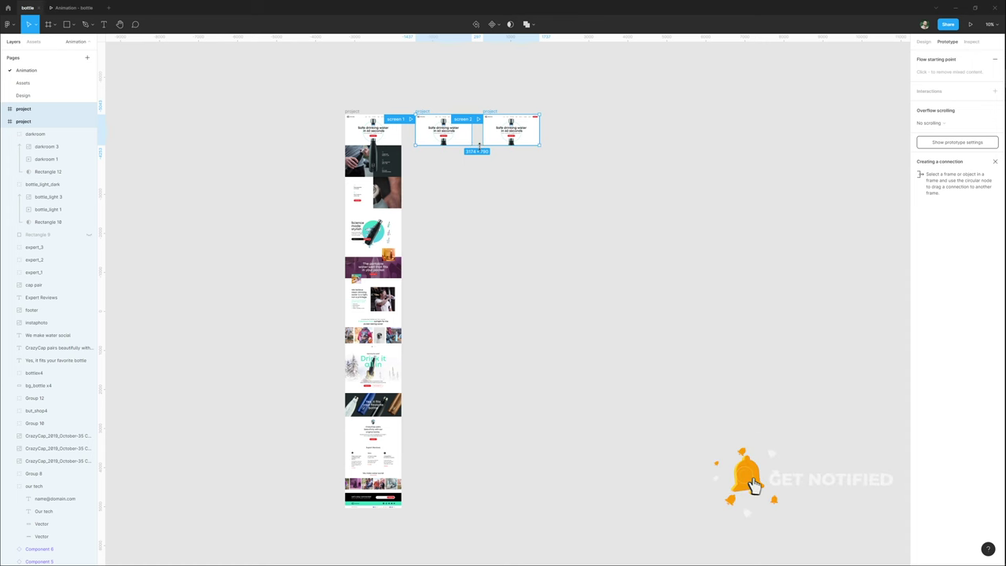
Scale the headline and subtitle of the screen 1 frame down together with the Scale tool to about 377 px wide.
{"action": "scroll", "coordinate": [471, 132], "scroll_direction": "up", "scroll_amount": 5}
{"action": "left_click_drag", "start_coordinate": [452, 227], "coordinate": [392, 360]}
{"action": "left_click", "coordinate": [426, 346]}
{"action": "scroll", "coordinate": [392, 242], "scroll_direction": "up", "scroll_amount": 3}
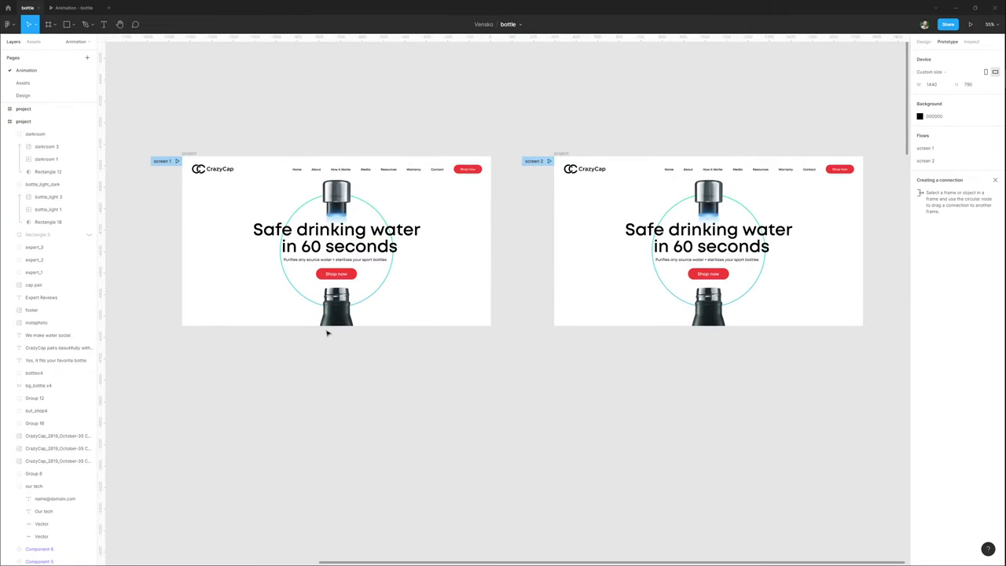
{"action": "left_click", "coordinate": [319, 248]}
{"action": "left_click", "coordinate": [372, 260], "text": "shift"}
{"action": "key", "text": "alt+8"}
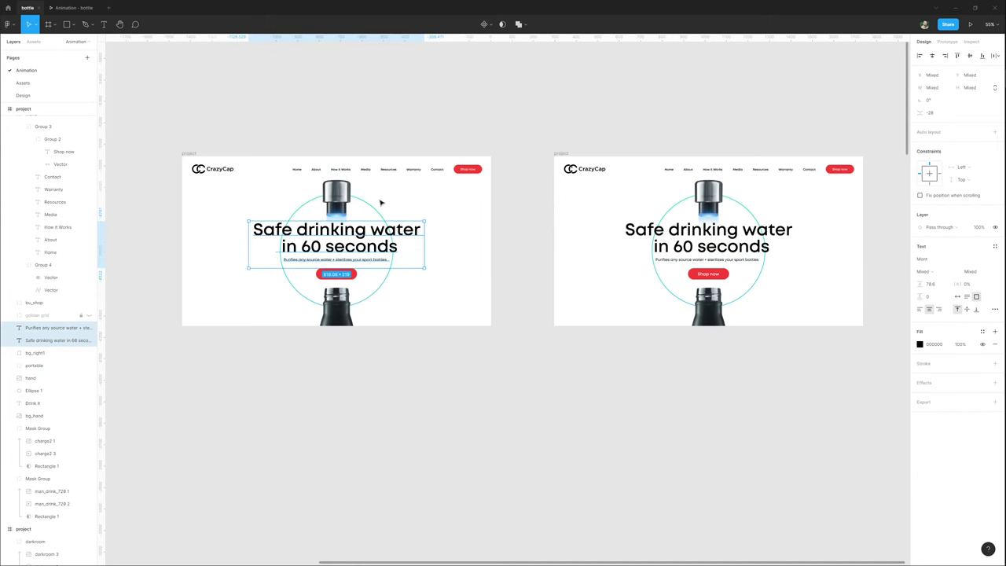
{"action": "left_click", "coordinate": [35, 24]}
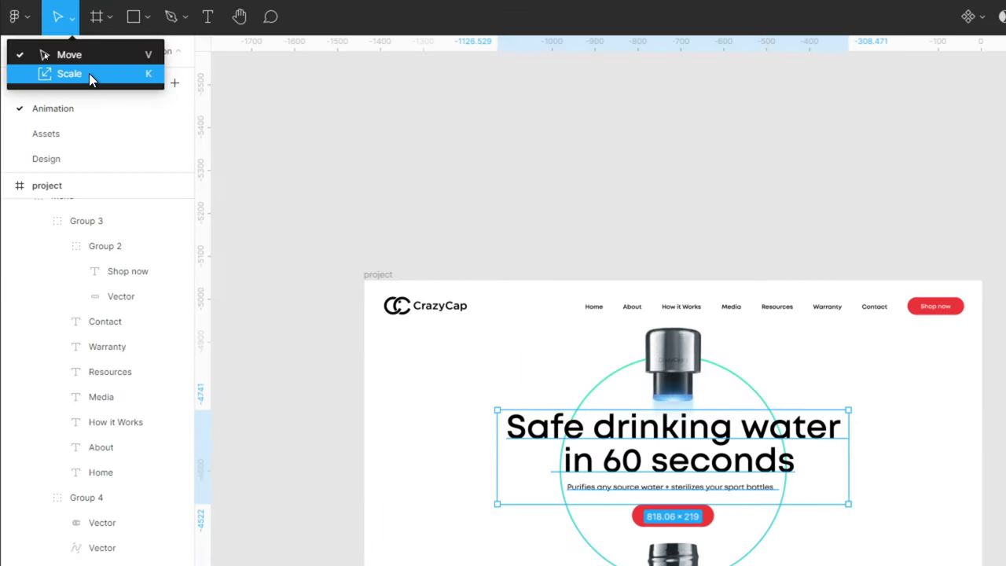
{"action": "left_click", "coordinate": [89, 73]}
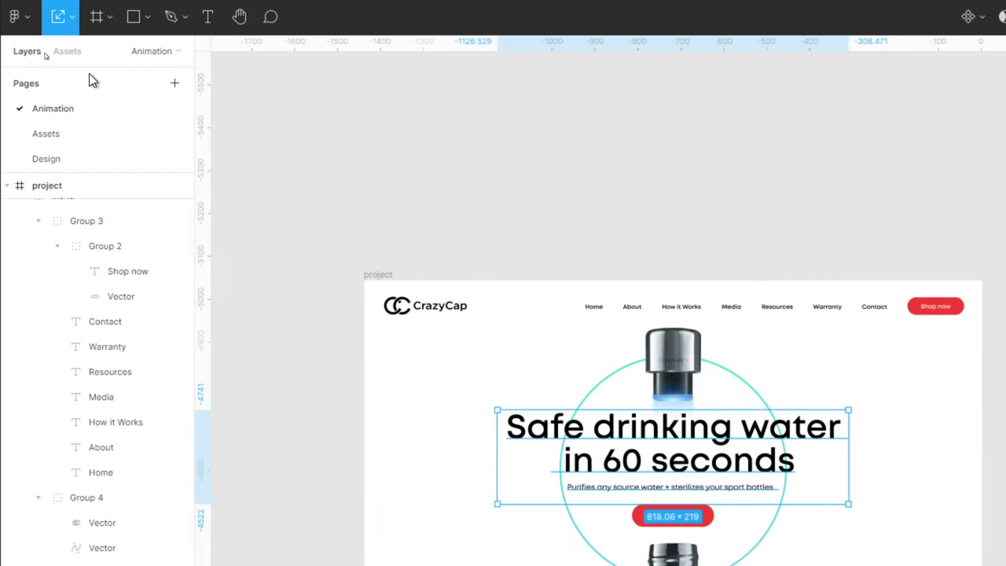
{"action": "left_click_drag", "start_coordinate": [422, 269], "coordinate": [377, 253]}
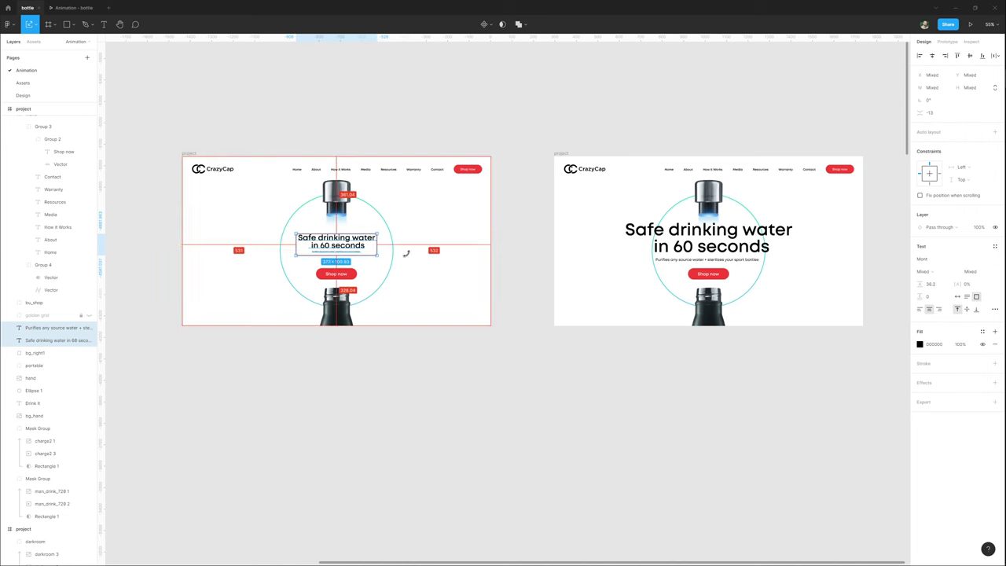
Set the opacity of the headline and subtitle in the screen 1 frame to 0%.
{"action": "left_click", "coordinate": [977, 227]}
{"action": "type", "text": "0"}
{"action": "key", "text": "Return"}
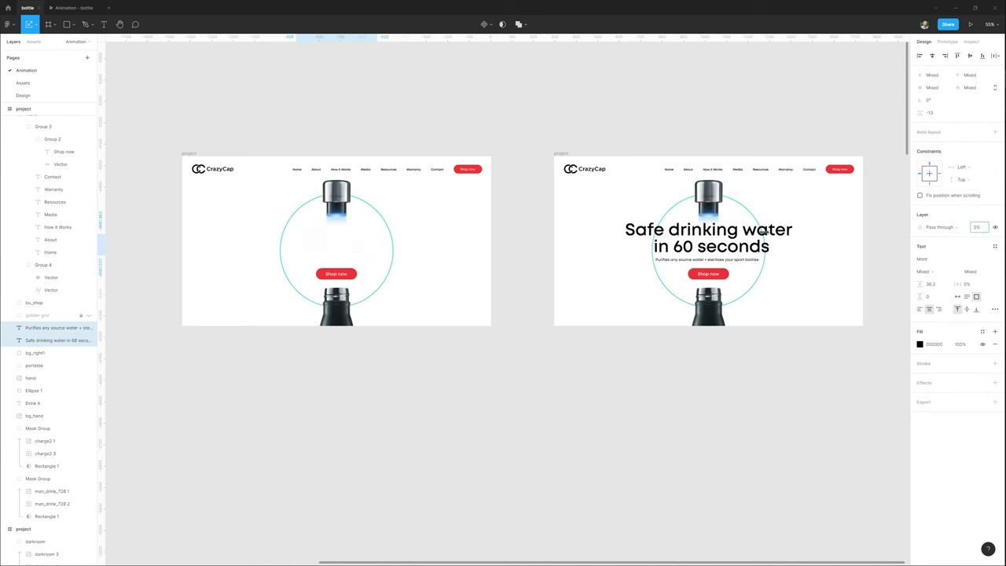
Move the hero's Shop now button in the screen 1 frame down to Y 612 and set its opacity to 0%.
{"action": "left_click", "coordinate": [351, 275]}
{"action": "left_click_drag", "start_coordinate": [351, 268], "coordinate": [353, 298]}
{"action": "key", "text": "ctrl+z"}
{"action": "left_click", "coordinate": [979, 226]}
{"action": "type", "text": "0"}
{"action": "key", "text": "Return"}
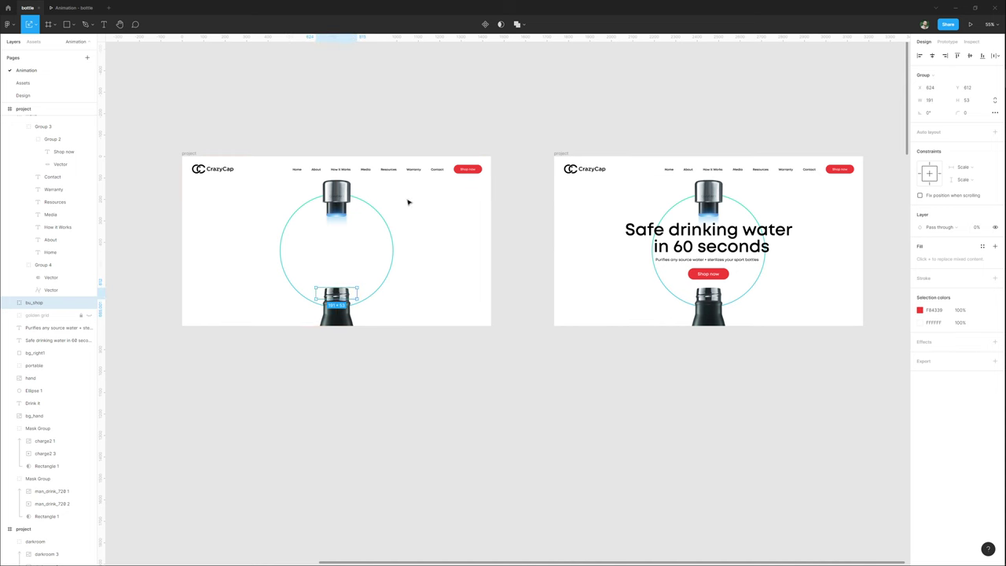
Close the bottle in the screen 1 frame by raising the body and lowering the cap with its light onto it, and raise the closed bottle slightly.
{"action": "scroll", "coordinate": [304, 250], "scroll_direction": "up", "scroll_amount": 3, "text": "ctrl"}
{"action": "left_click_drag", "start_coordinate": [331, 344], "coordinate": [331, 281]}
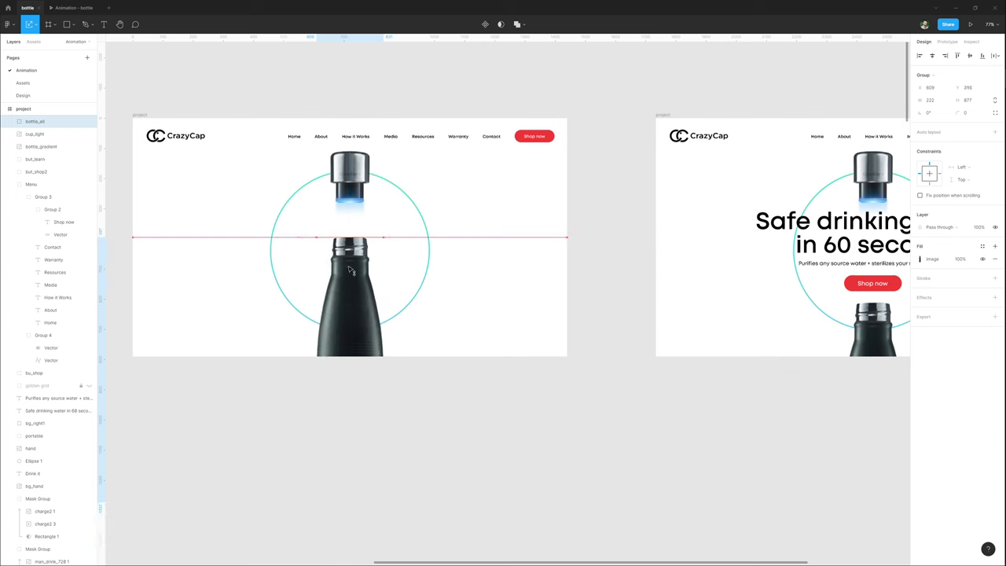
{"action": "left_click", "coordinate": [348, 201]}
{"action": "left_click", "coordinate": [348, 201], "text": "shift"}
{"action": "left_click_drag", "start_coordinate": [348, 201], "coordinate": [359, 240]}
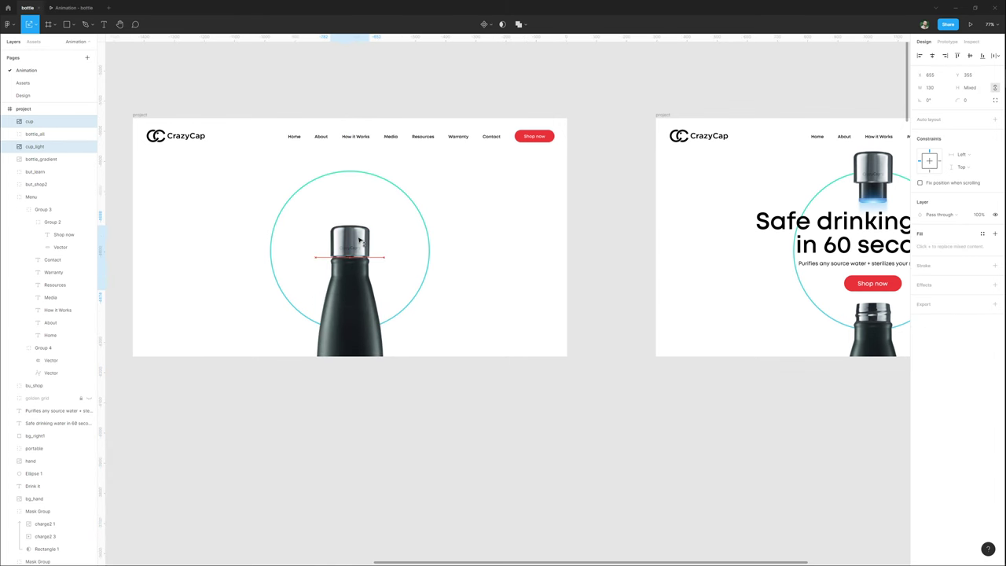
{"action": "left_click", "coordinate": [353, 314], "text": "shift"}
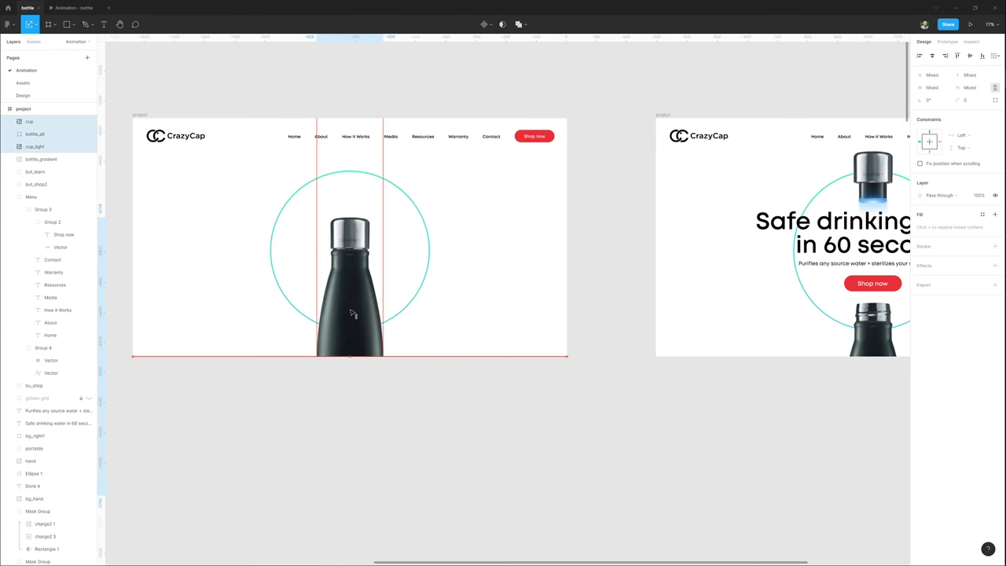
Scale the circle behind the bottle in the screen 1 frame down from its center to about 308 × 308.
{"action": "left_click", "coordinate": [430, 240]}
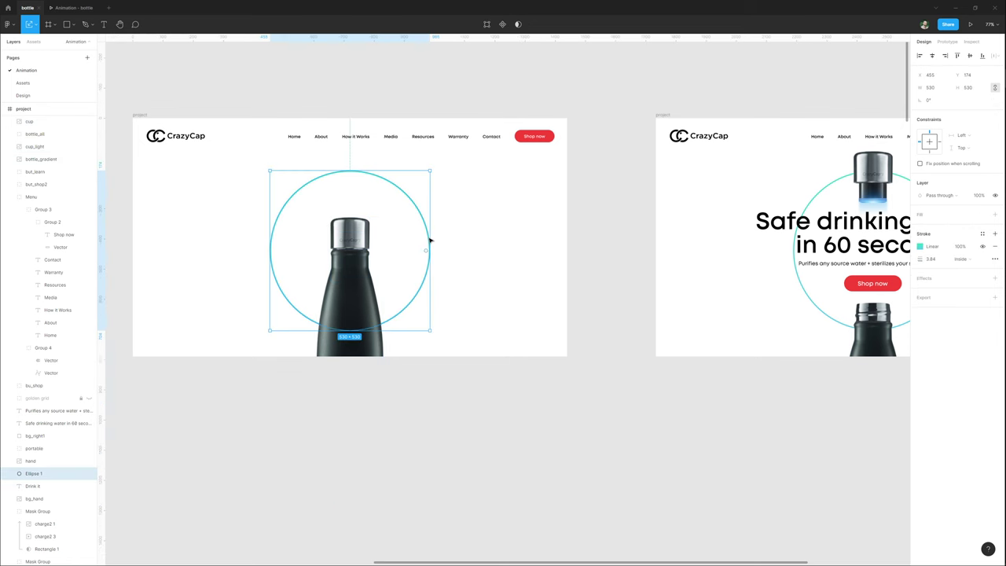
{"action": "left_click_drag", "start_coordinate": [431, 169], "coordinate": [388, 202]}
{"action": "scroll", "coordinate": [388, 202], "scroll_direction": "down", "scroll_amount": 2}
{"action": "scroll", "coordinate": [388, 202], "scroll_direction": "down", "scroll_amount": 1}
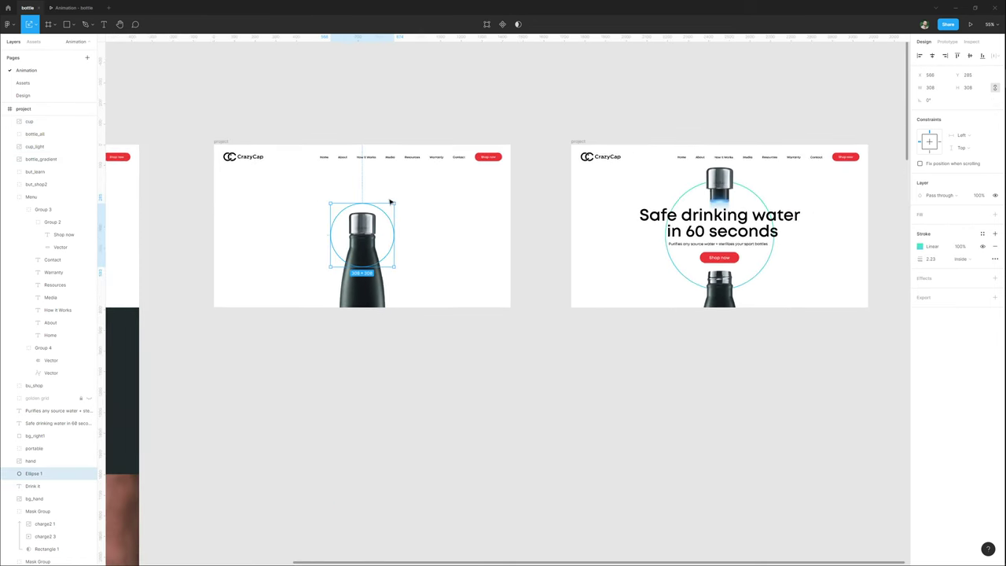
Create a prototype connection from the screen 1 frame to the screen 2 frame.
{"action": "left_click", "coordinate": [384, 108]}
{"action": "scroll", "coordinate": [188, 162], "scroll_direction": "right", "scroll_amount": 2}
{"action": "left_click", "coordinate": [177, 159]}
{"action": "left_click", "coordinate": [176, 160]}
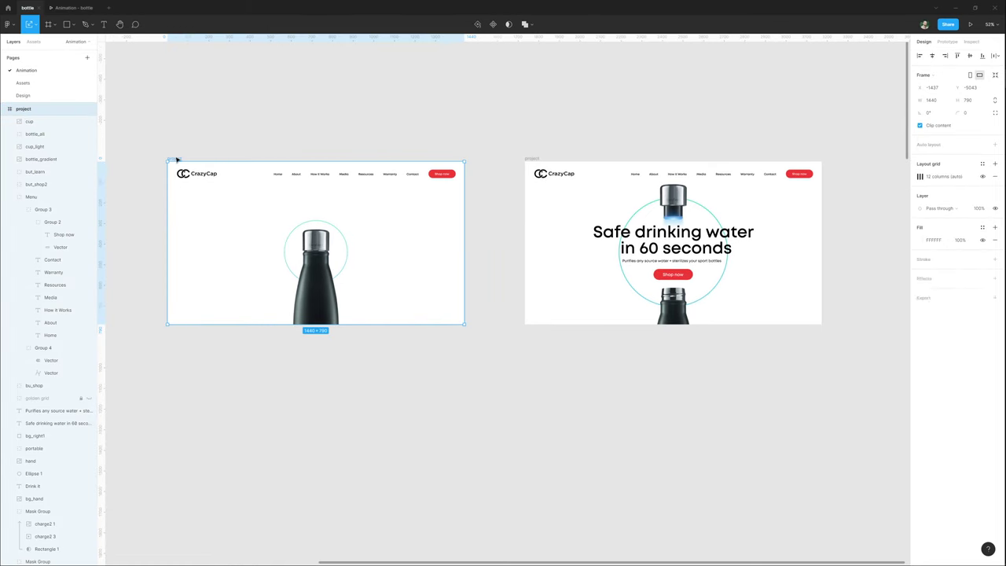
{"action": "left_click", "coordinate": [947, 42]}
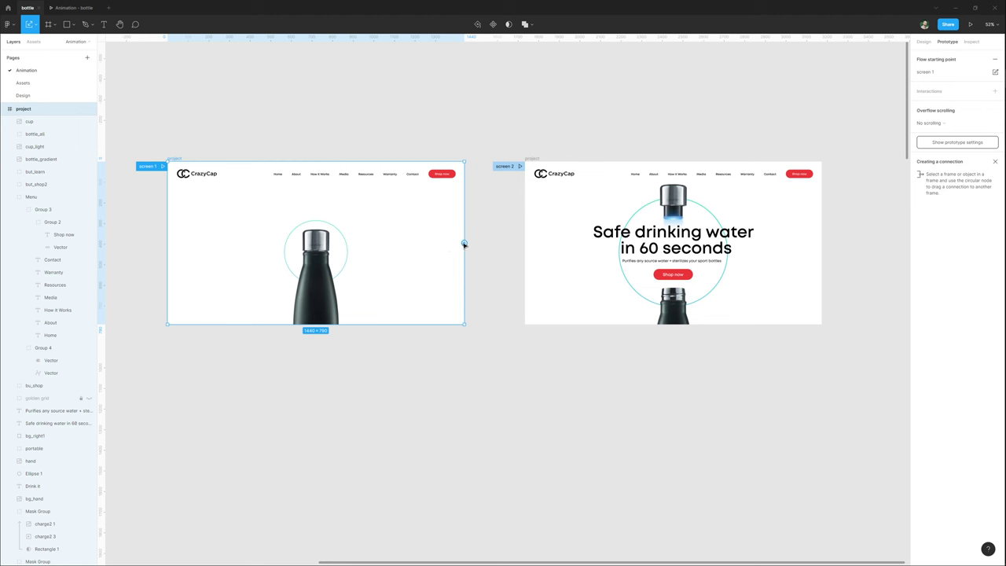
{"action": "mouse_move", "coordinate": [466, 245]}
{"action": "left_mouse_down"}
{"action": "mouse_move", "coordinate": [492, 233]}
{"action": "mouse_move", "coordinate": [476, 242]}
{"action": "mouse_move", "coordinate": [548, 247]}
{"action": "mouse_move", "coordinate": [505, 247]}
{"action": "mouse_move", "coordinate": [539, 250]}
{"action": "left_mouse_up"}
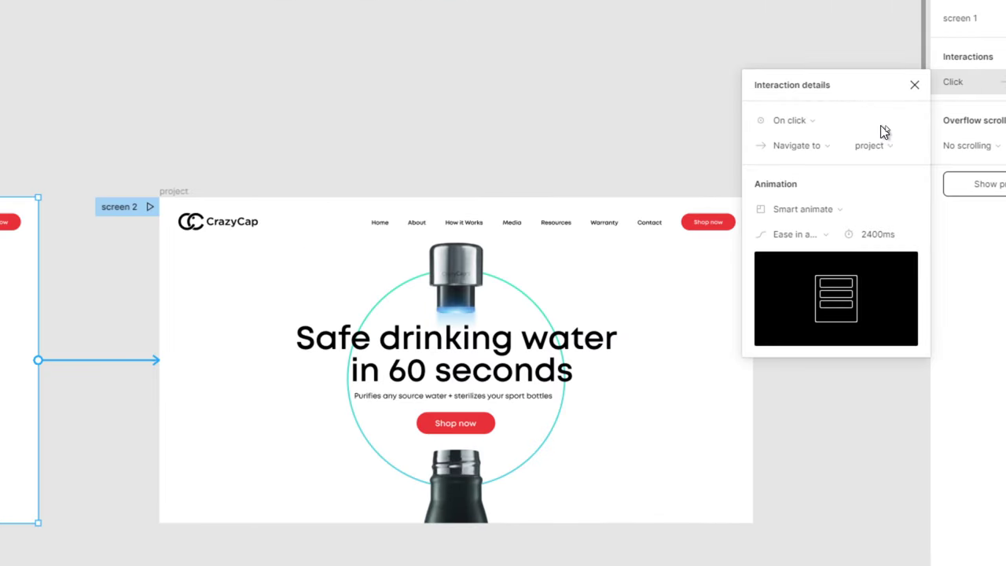
Configure the on-click connection's transition as Smart animate with ease in and out and a duration of 2400 ms.
{"action": "left_click", "coordinate": [817, 210]}
{"action": "left_click", "coordinate": [806, 208]}
{"action": "left_click", "coordinate": [802, 232]}
{"action": "left_click", "coordinate": [812, 236]}
{"action": "left_click", "coordinate": [882, 238]}
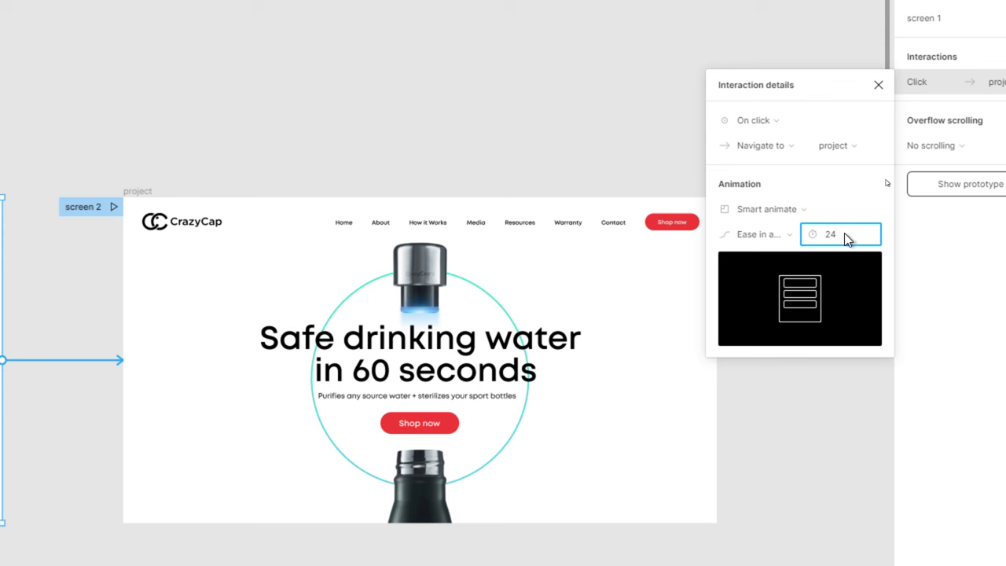
{"action": "key", "text": "Return"}
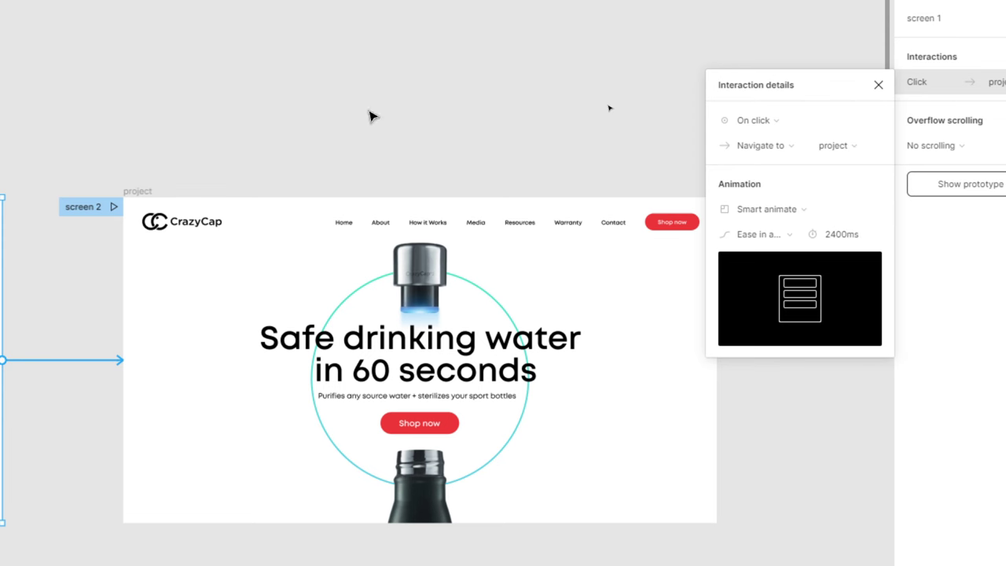
{"action": "left_click", "coordinate": [372, 115]}
Preview the screen 1 flow and play its transition to the screen 2 frame.
{"action": "scroll", "coordinate": [279, 101], "scroll_direction": "down", "scroll_amount": 5}
{"action": "left_click_drag", "start_coordinate": [208, 94], "coordinate": [576, 115]}
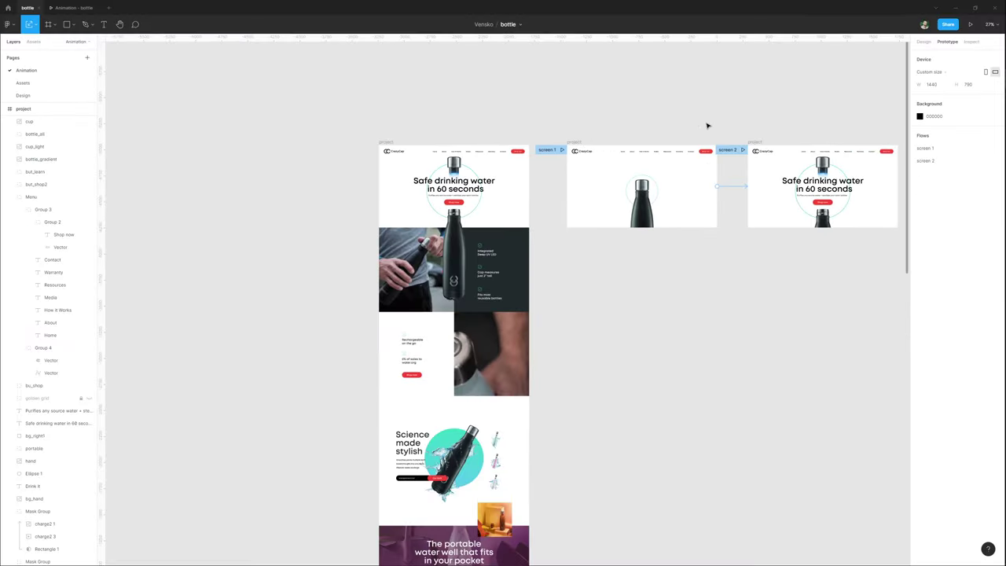
{"action": "left_click", "coordinate": [561, 150]}
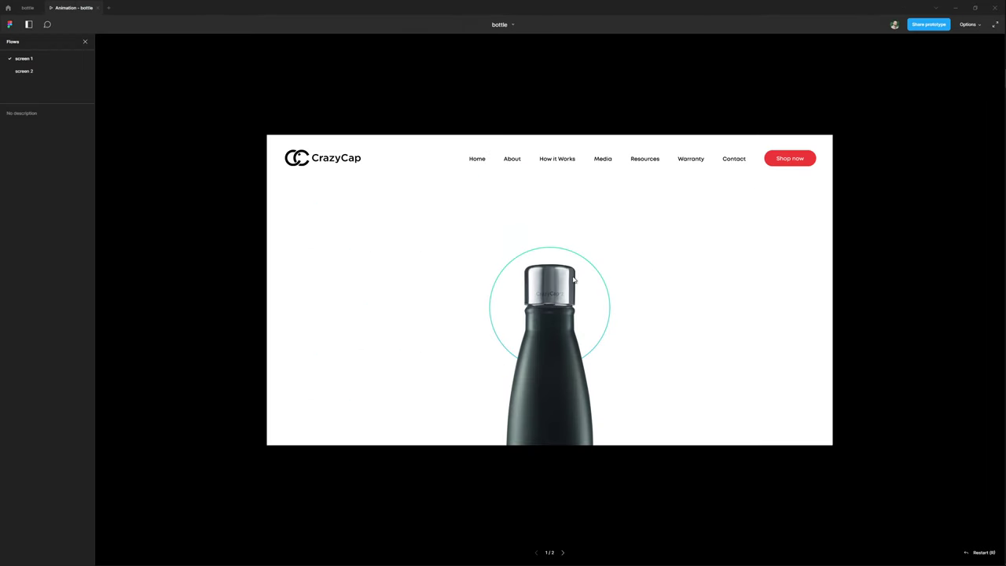
{"action": "left_click", "coordinate": [581, 293]}
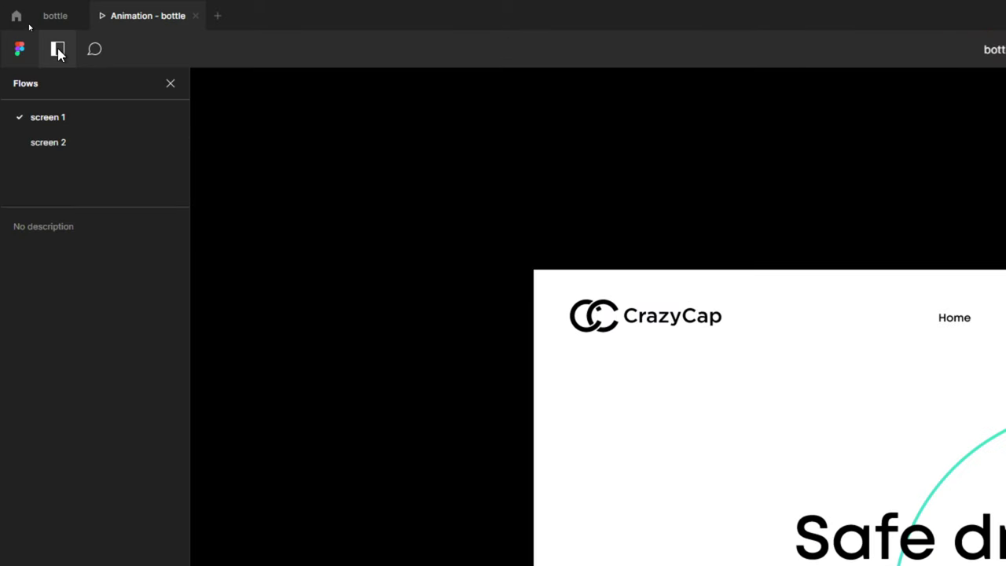
Toggle the flow list in the preview and switch between the screen 2 and screen 1 flows.
{"action": "left_click", "coordinate": [29, 24]}
{"action": "left_click", "coordinate": [29, 25]}
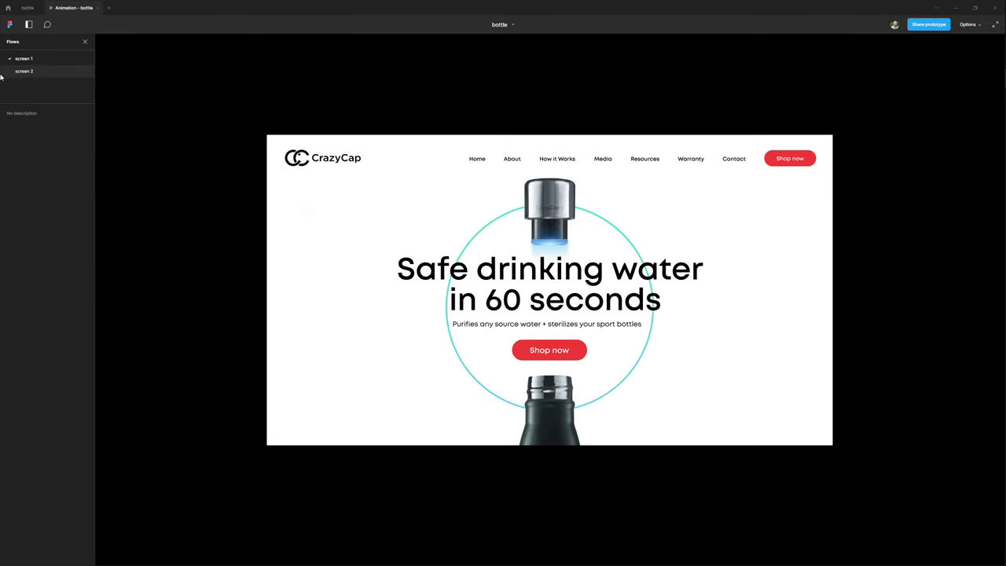
{"action": "left_click", "coordinate": [11, 72]}
{"action": "left_click", "coordinate": [11, 61]}
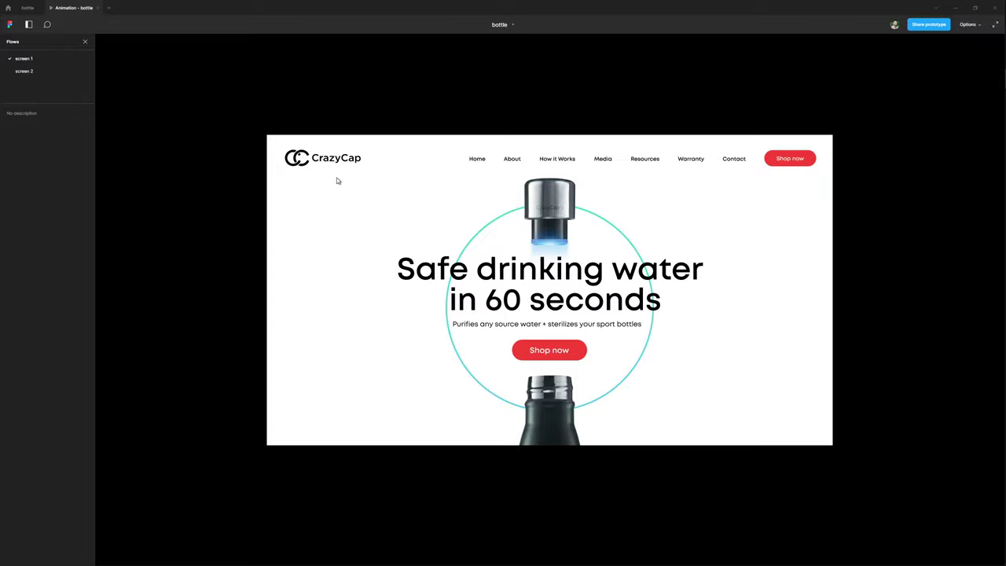
Check the frames in the design file, return to the preview and replay the screen 1 flow's transition.
{"action": "key", "text": "ctrl+Tab"}
{"action": "scroll", "coordinate": [622, 237], "scroll_direction": "up", "scroll_amount": 5}
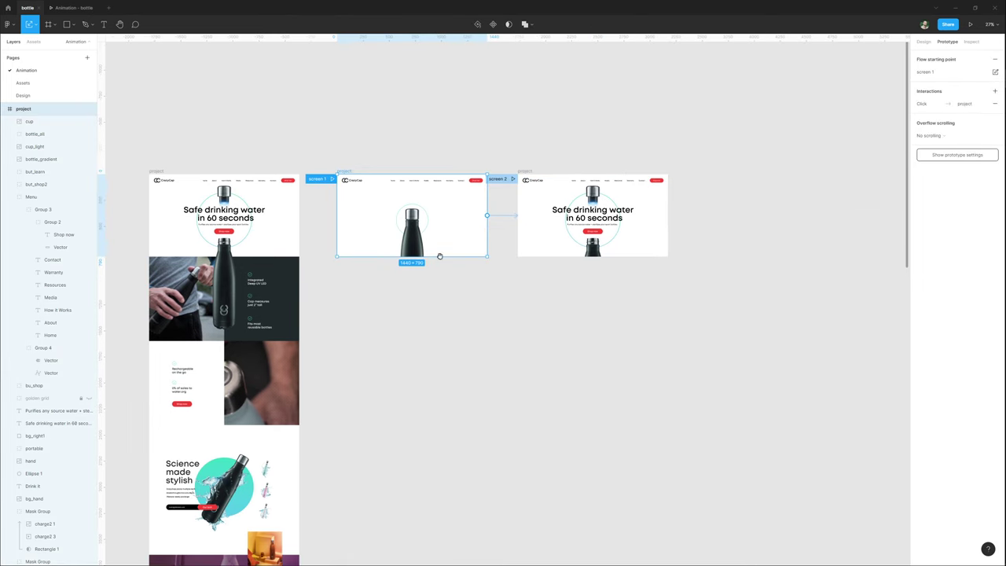
{"action": "left_click", "coordinate": [310, 138]}
{"action": "left_click", "coordinate": [74, 7]}
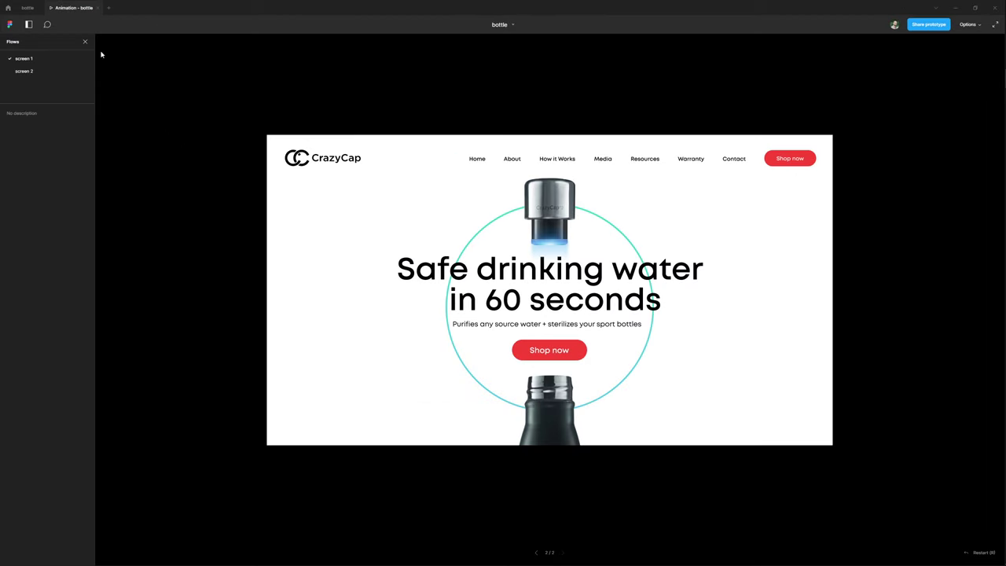
{"action": "left_click", "coordinate": [34, 61]}
{"action": "left_click", "coordinate": [528, 308]}
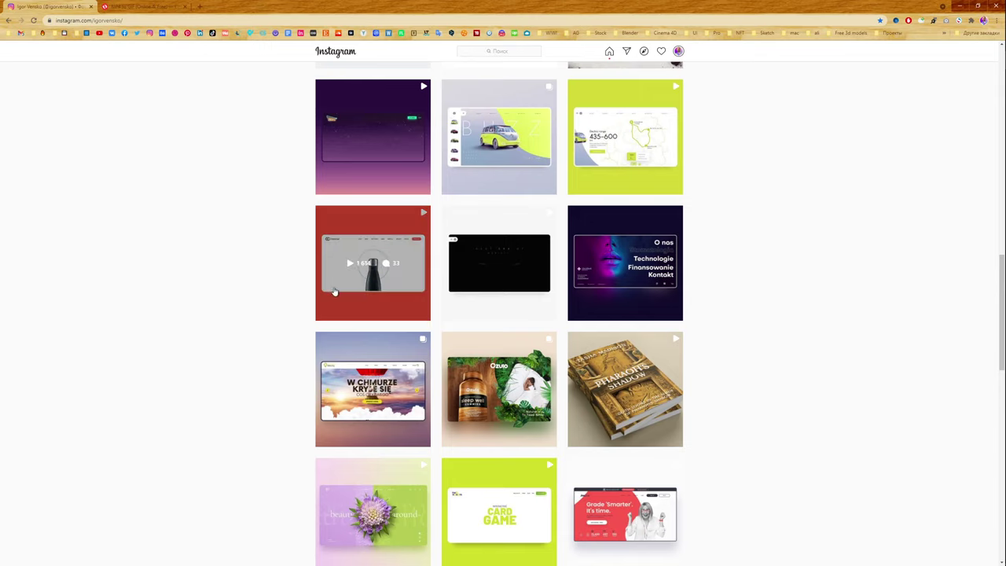
Examine the published CrazyCap Bottle animation post on the Instagram profile as a reference.
{"action": "left_click", "coordinate": [333, 292]}
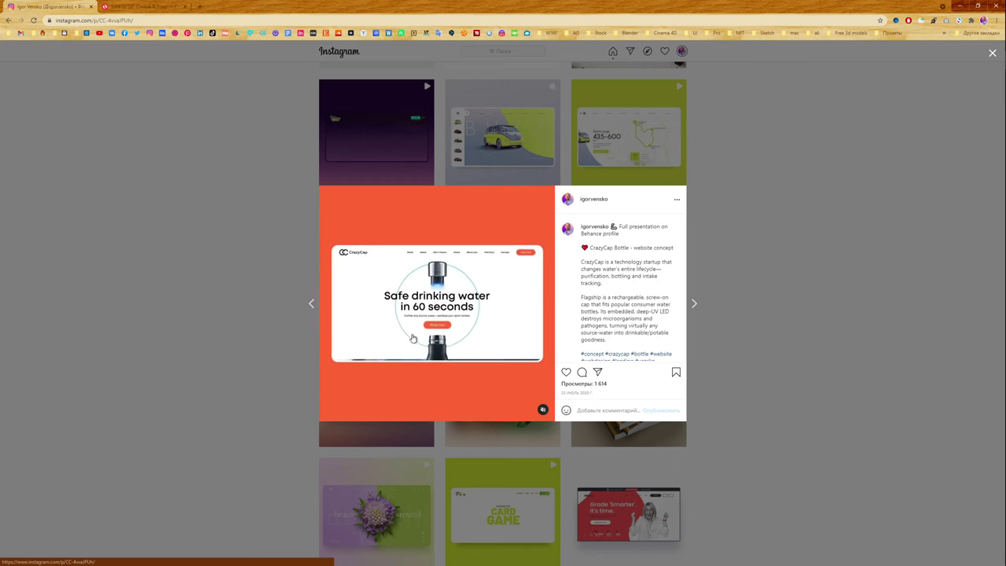
{"action": "left_click", "coordinate": [274, 341]}
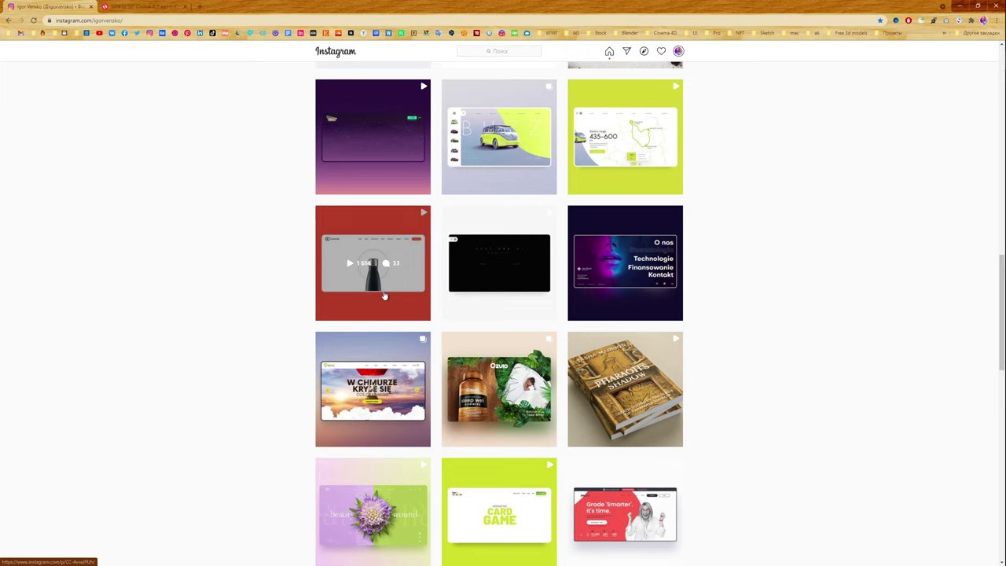
{"action": "left_click", "coordinate": [383, 292]}
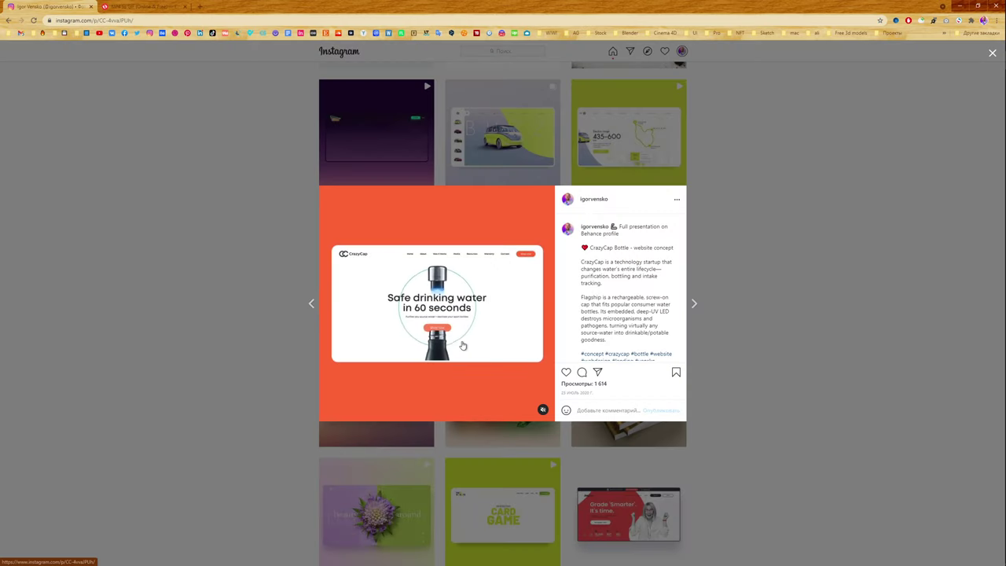
{"action": "left_click", "coordinate": [245, 351]}
{"action": "left_click", "coordinate": [353, 318]}
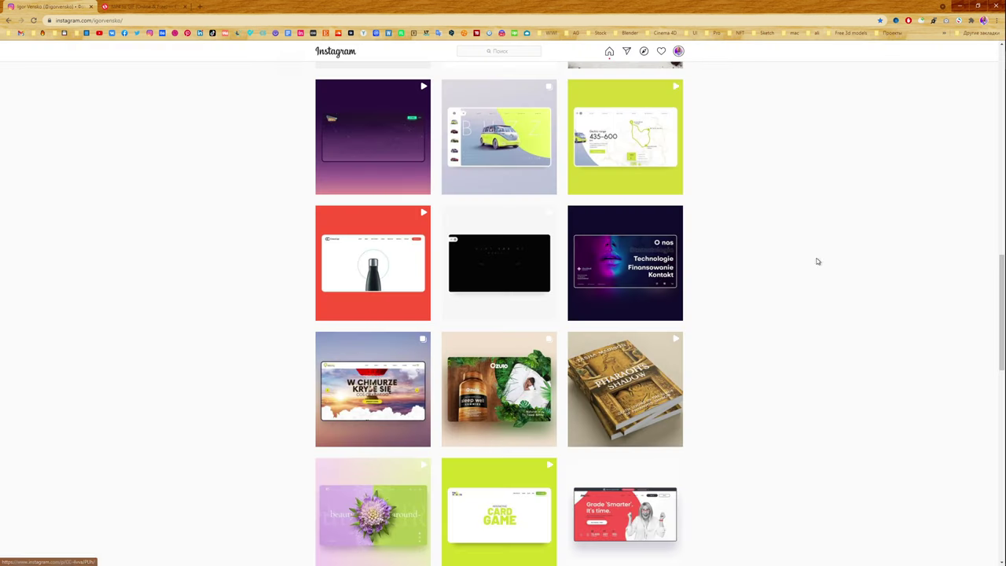
{"action": "left_click", "coordinate": [817, 258]}
Switch back to the bottle design file in Figma and move the screen 2 frame right to make room for another frame.
{"action": "mouse_move", "coordinate": [1004, 110]}
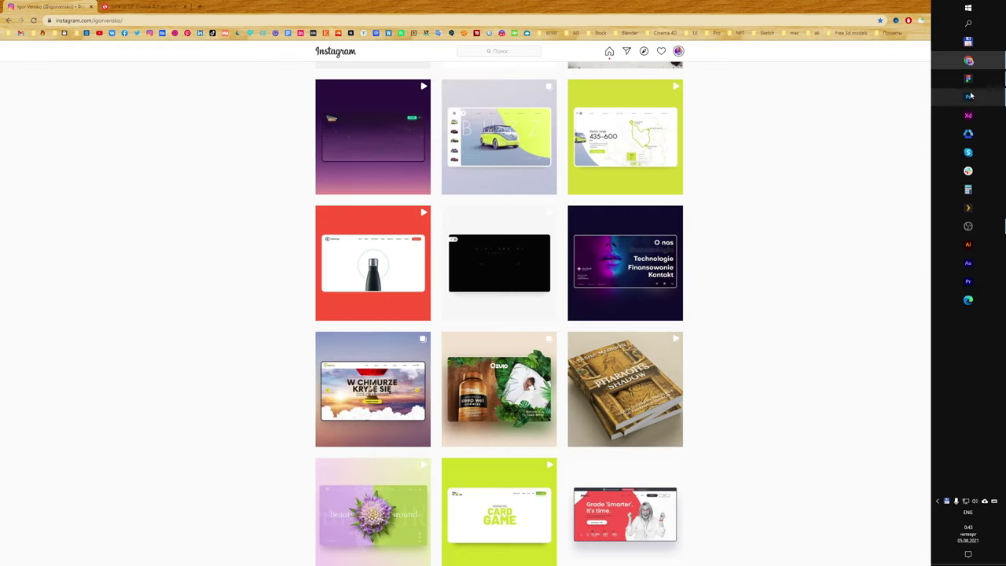
{"action": "left_click", "coordinate": [968, 80]}
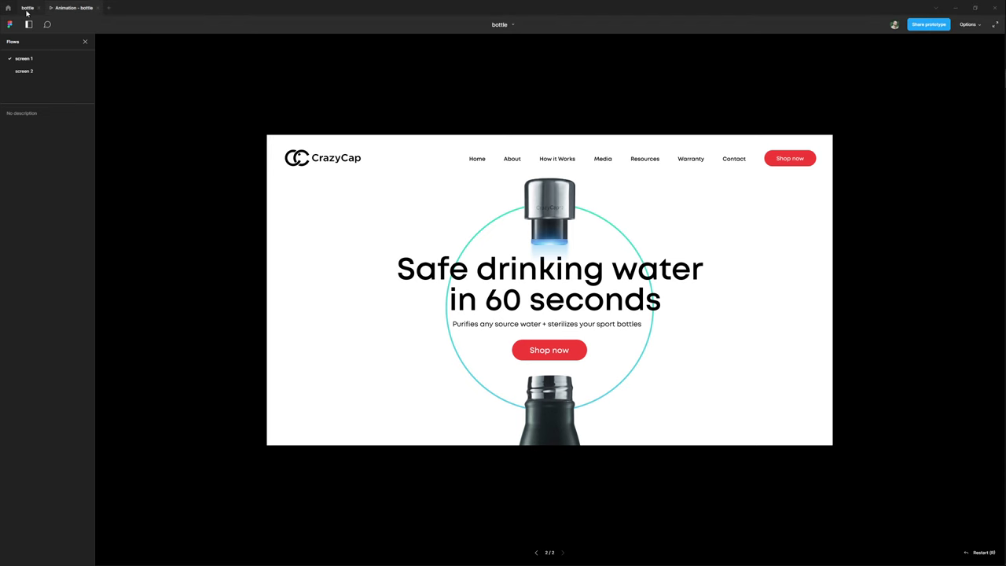
{"action": "left_click", "coordinate": [26, 9]}
{"action": "scroll", "coordinate": [464, 124], "scroll_direction": "down", "scroll_amount": 3}
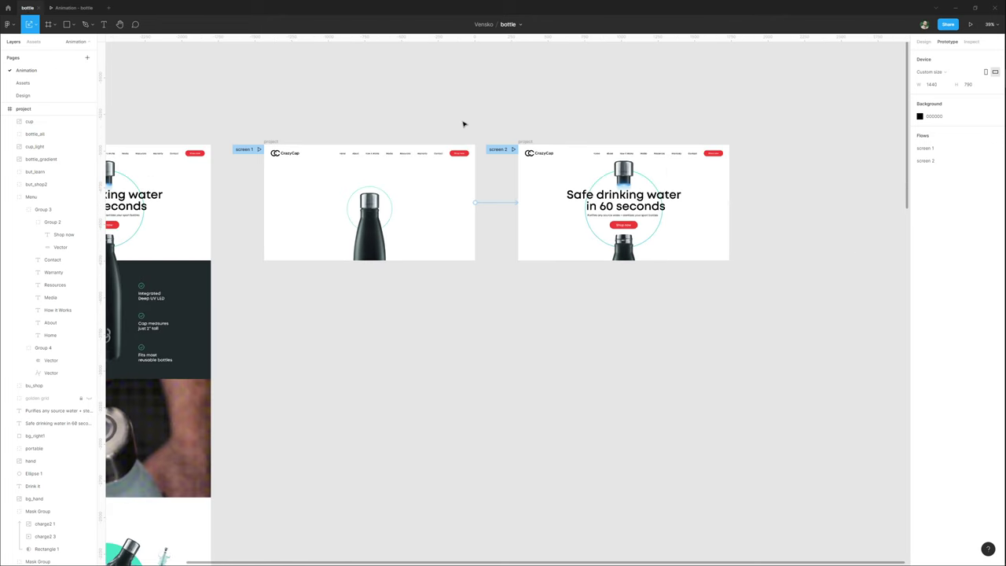
{"action": "scroll", "coordinate": [432, 133], "scroll_direction": "right", "scroll_amount": 2}
{"action": "scroll", "coordinate": [420, 153], "scroll_direction": "up", "scroll_amount": 5}
{"action": "scroll", "coordinate": [420, 154], "scroll_direction": "down", "scroll_amount": 2}
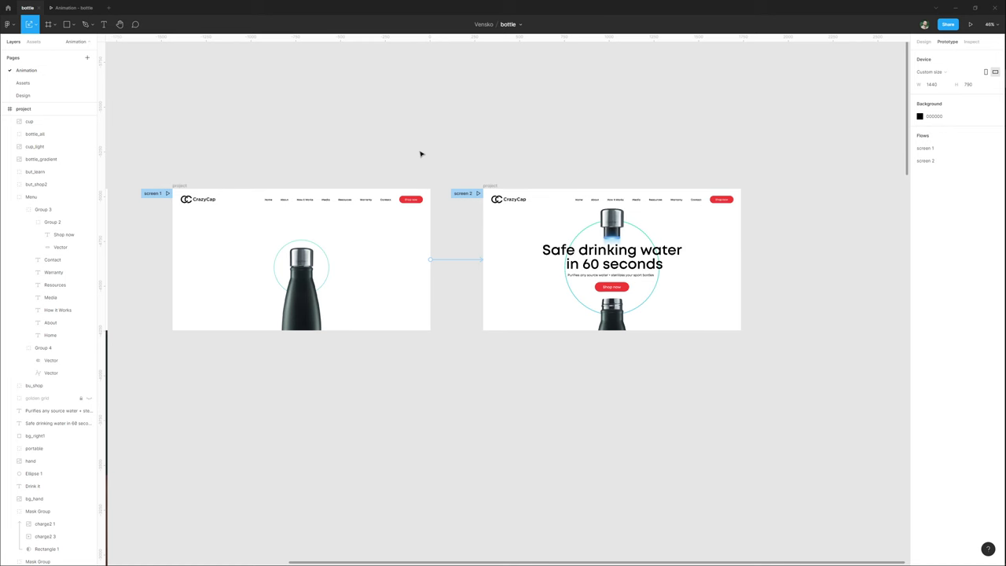
{"action": "scroll", "coordinate": [463, 176], "scroll_direction": "down", "scroll_amount": 1}
{"action": "left_click_drag", "start_coordinate": [485, 184], "coordinate": [777, 179]}
Duplicate the screen 1 frame into the gap before the screen 2 frame.
{"action": "left_click", "coordinate": [223, 184]}
{"action": "left_click_drag", "start_coordinate": [218, 186], "coordinate": [502, 184]}
{"action": "left_click", "coordinate": [483, 142]}
{"action": "left_click_drag", "start_coordinate": [484, 143], "coordinate": [434, 142]}
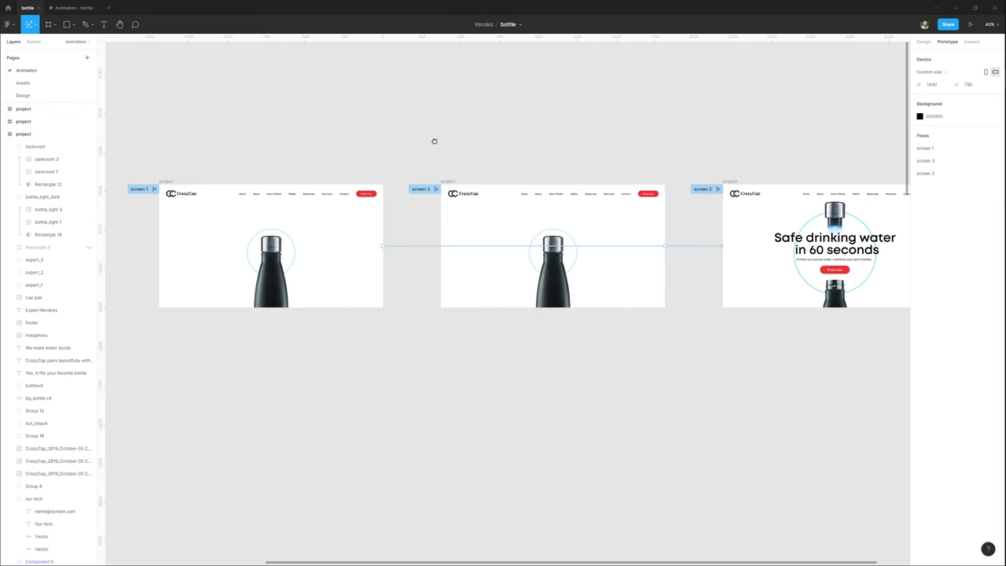
Redirect the screen 1 frame's prototype connection to the screen 3 frame and check the connection from screen 3 to screen 2.
{"action": "mouse_move", "coordinate": [451, 247]}
{"action": "left_mouse_down"}
{"action": "mouse_move", "coordinate": [386, 291]}
{"action": "mouse_move", "coordinate": [459, 252]}
{"action": "left_mouse_up"}
{"action": "left_click", "coordinate": [445, 182]}
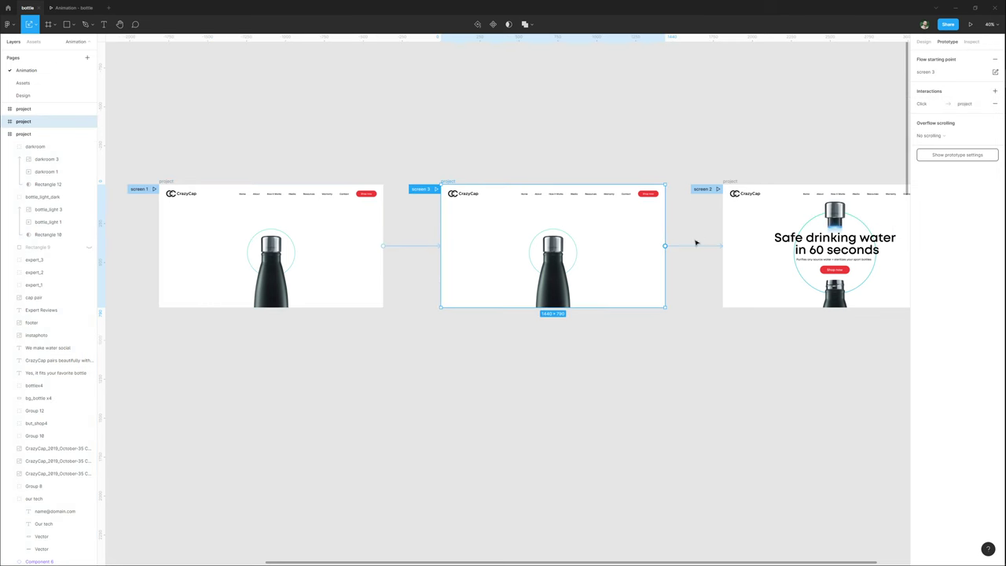
{"action": "scroll", "coordinate": [393, 157], "scroll_direction": "left", "scroll_amount": 1}
{"action": "scroll", "coordinate": [393, 157], "scroll_direction": "up", "scroll_amount": 1}
{"action": "left_click", "coordinate": [396, 151]}
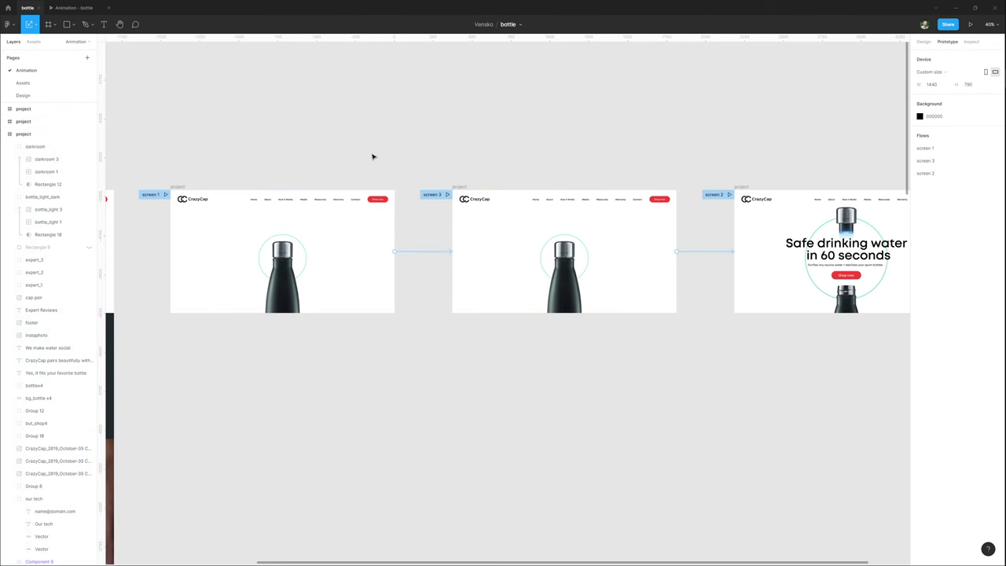
{"action": "mouse_move", "coordinate": [294, 182]}
{"action": "left_mouse_down"}
{"action": "mouse_move", "coordinate": [337, 154]}
{"action": "mouse_move", "coordinate": [421, 150]}
{"action": "mouse_move", "coordinate": [475, 191]}
{"action": "left_mouse_up"}
{"action": "mouse_move", "coordinate": [288, 195]}
{"action": "left_mouse_down"}
{"action": "mouse_move", "coordinate": [417, 159]}
{"action": "mouse_move", "coordinate": [481, 185]}
{"action": "mouse_move", "coordinate": [305, 167]}
{"action": "left_mouse_up"}
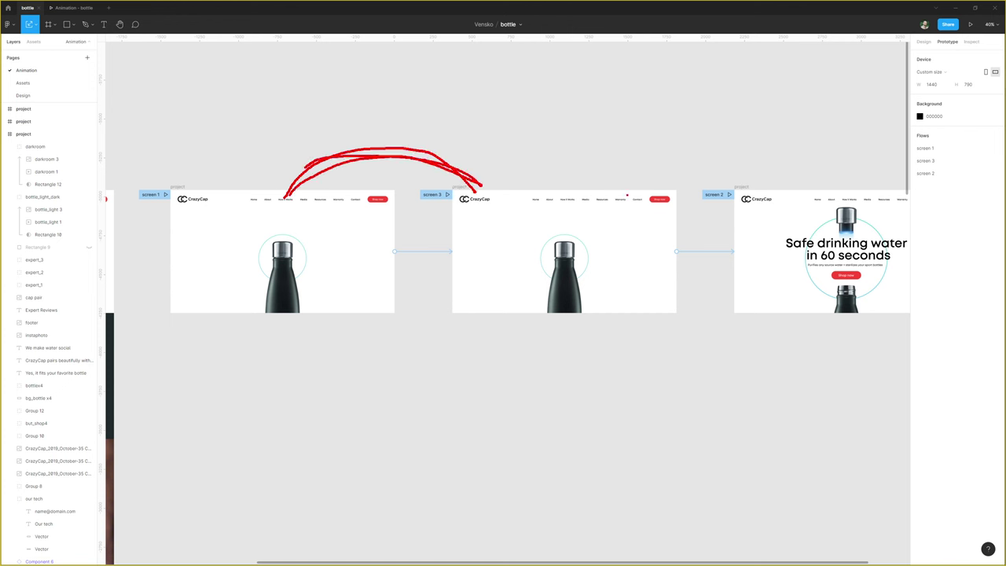
{"action": "left_click_drag", "start_coordinate": [608, 198], "coordinate": [628, 121]}
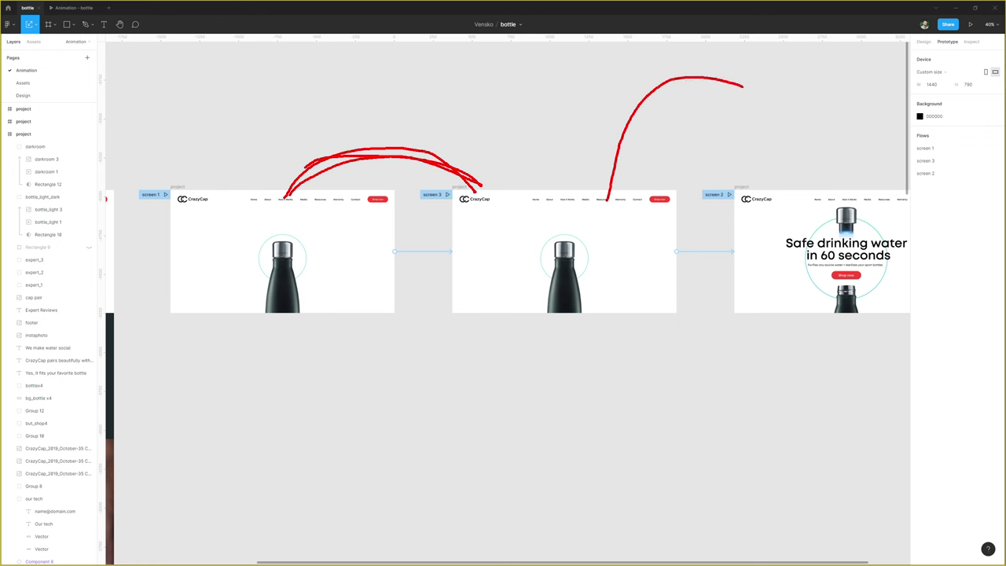
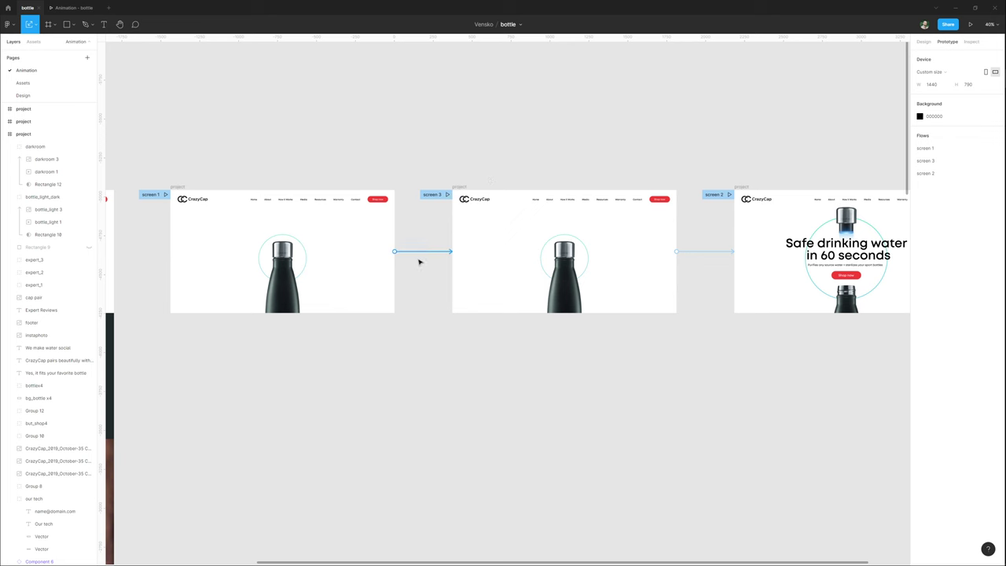
Give the Smart animate connection from screen 1 to screen 3 a custom easing curve of 0.57, 0.12, 0.31, 0.95.
{"action": "left_click", "coordinate": [419, 253]}
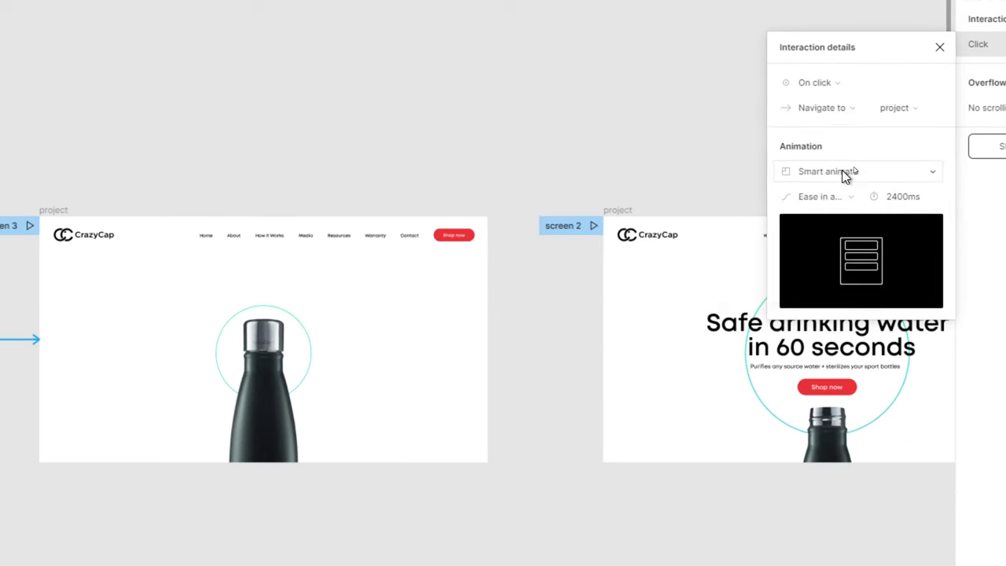
{"action": "left_click", "coordinate": [855, 169]}
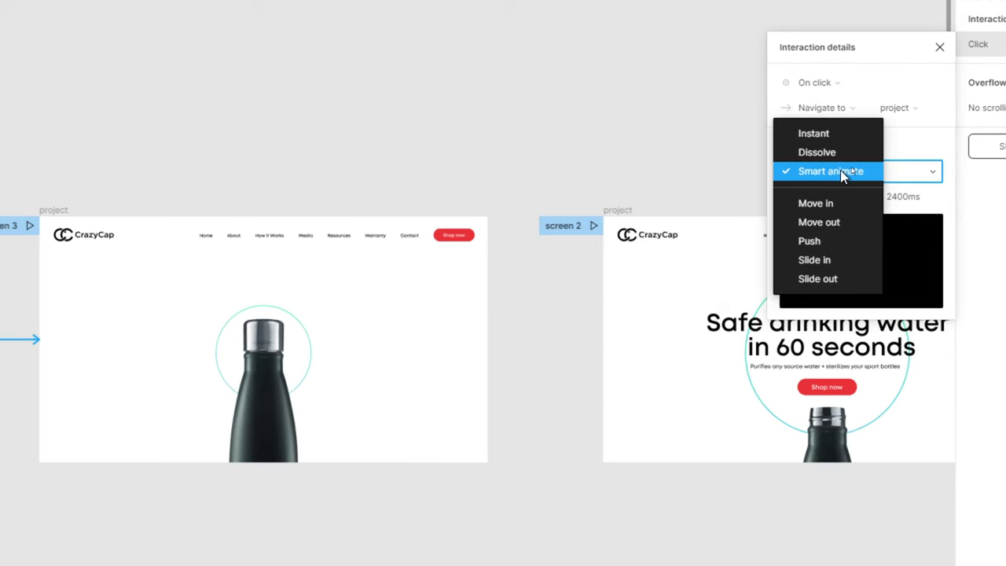
{"action": "left_click", "coordinate": [826, 172]}
{"action": "left_click", "coordinate": [851, 196]}
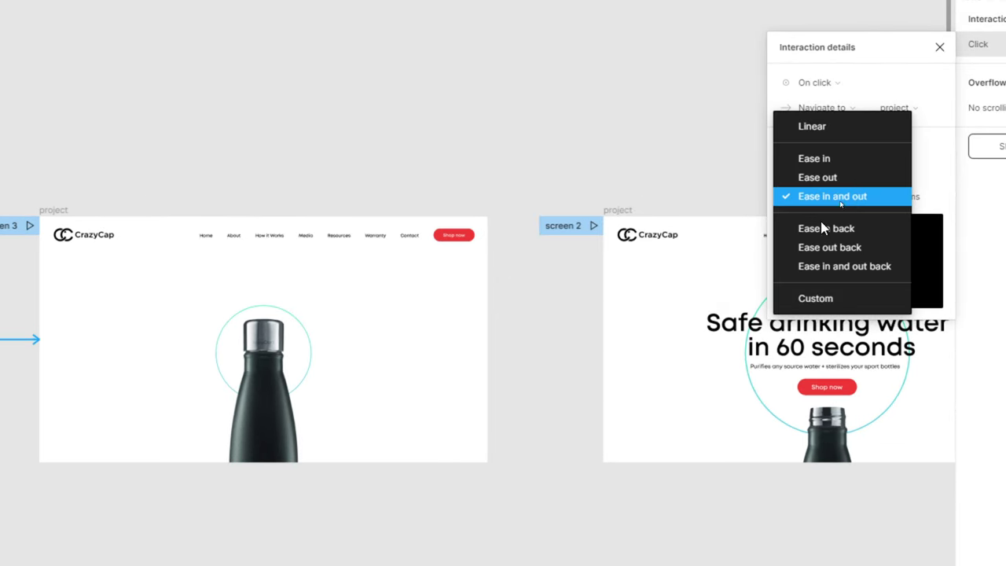
{"action": "left_click", "coordinate": [807, 298]}
{"action": "mouse_move", "coordinate": [856, 338]}
{"action": "left_mouse_down"}
{"action": "mouse_move", "coordinate": [836, 279]}
{"action": "mouse_move", "coordinate": [853, 334]}
{"action": "mouse_move", "coordinate": [869, 323]}
{"action": "left_mouse_up"}
{"action": "left_click_drag", "start_coordinate": [868, 258], "coordinate": [847, 263]}
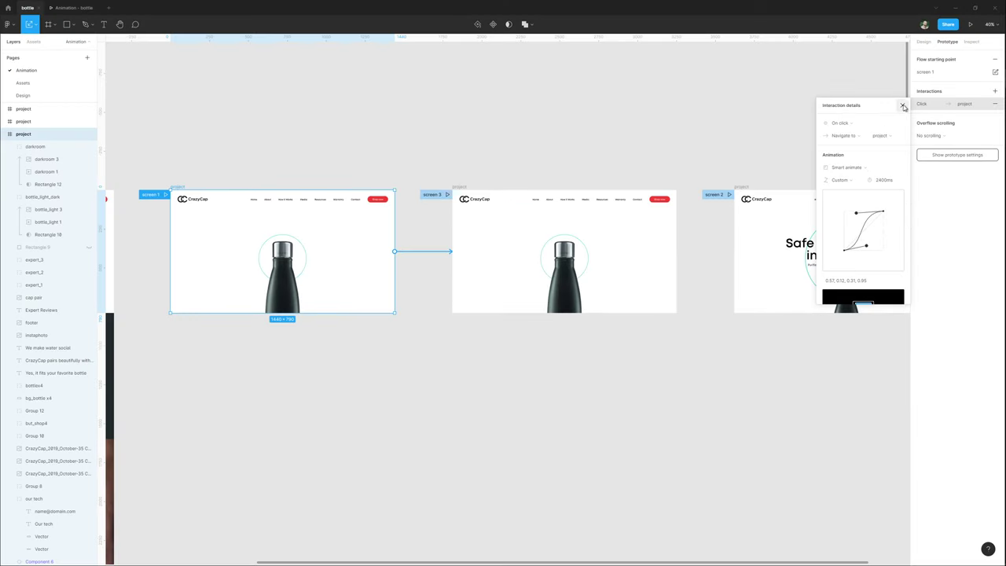
{"action": "left_click", "coordinate": [939, 47]}
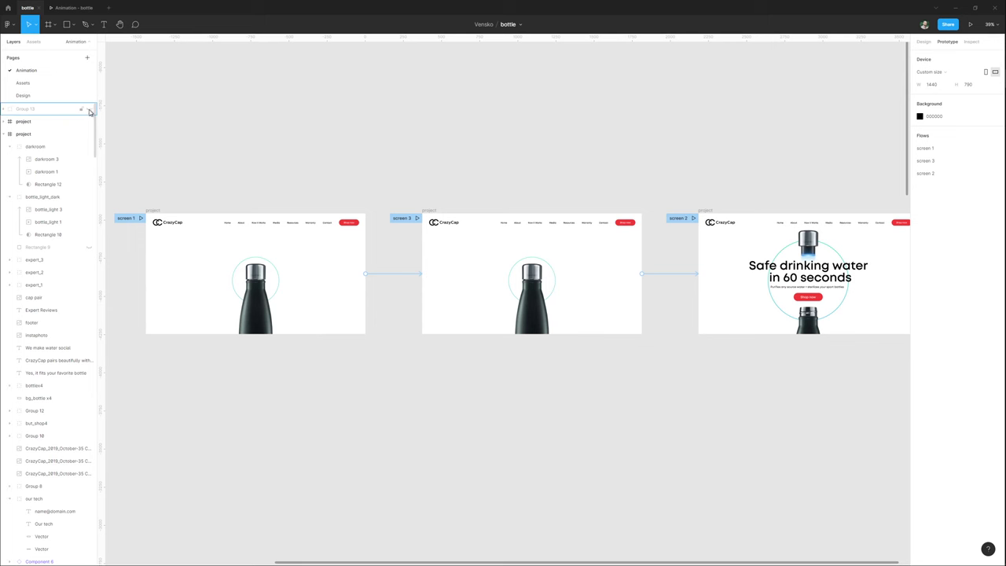
Show the hidden Group 13 with the two easing curve references above the frames and ungroup it.
{"action": "left_click", "coordinate": [461, 150]}
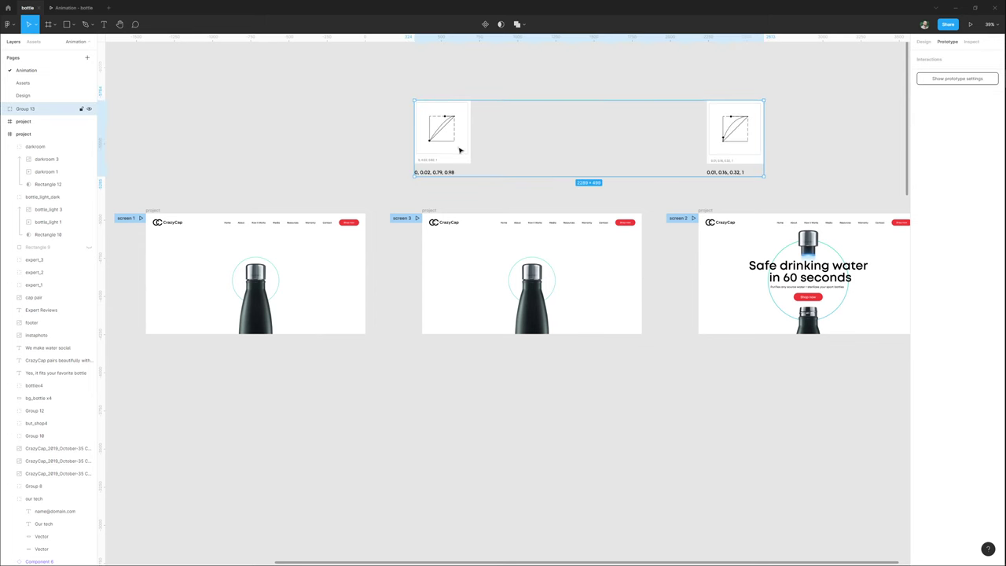
{"action": "scroll", "coordinate": [565, 202], "scroll_direction": "right", "scroll_amount": 2}
{"action": "key", "text": "ctrl+shift+g"}
{"action": "left_click", "coordinate": [732, 177]}
{"action": "scroll", "coordinate": [708, 175], "scroll_direction": "right", "scroll_amount": 2}
Move the screen 2 and screen 3 frames to the right to space them out beneath the easing graphs.
{"action": "left_click", "coordinate": [595, 216]}
{"action": "left_click_drag", "start_coordinate": [595, 215], "coordinate": [702, 218]}
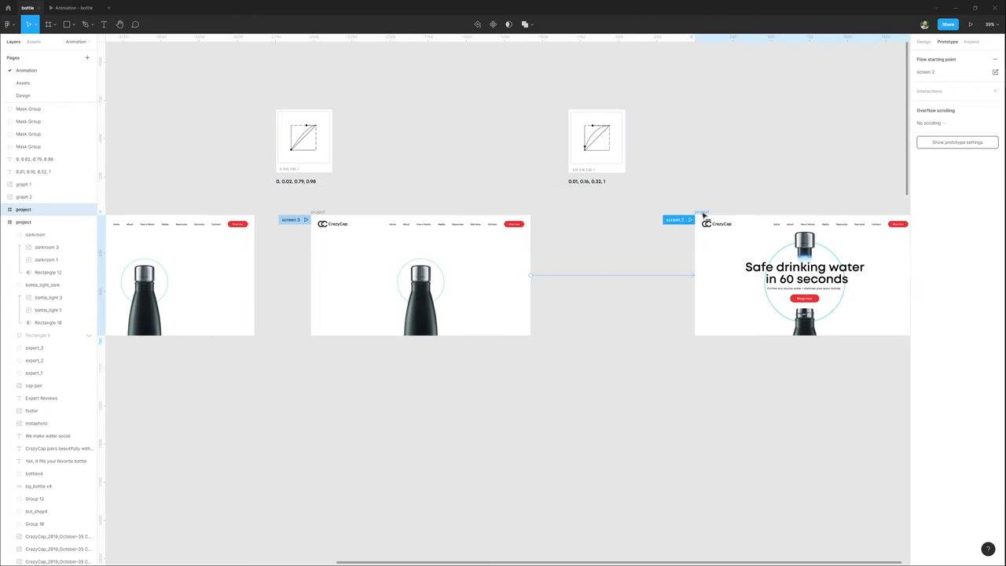
{"action": "left_click_drag", "start_coordinate": [319, 217], "coordinate": [389, 218]}
{"action": "scroll", "coordinate": [393, 235], "scroll_direction": "left", "scroll_amount": 4}
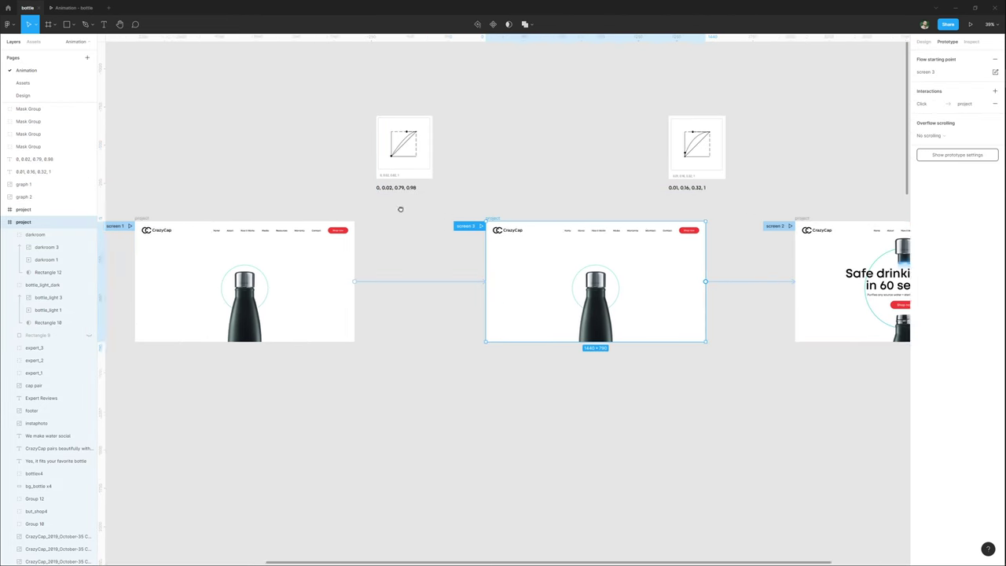
Copy the text label 0, 0.02, 0.79, 0.98 beneath the first easing graph.
{"action": "left_click", "coordinate": [402, 282]}
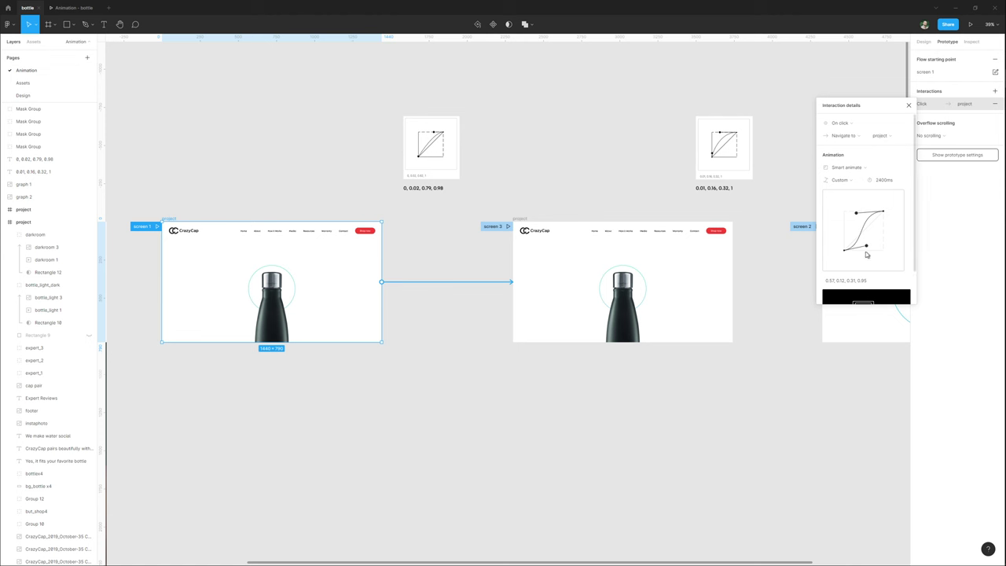
{"action": "left_click", "coordinate": [443, 143]}
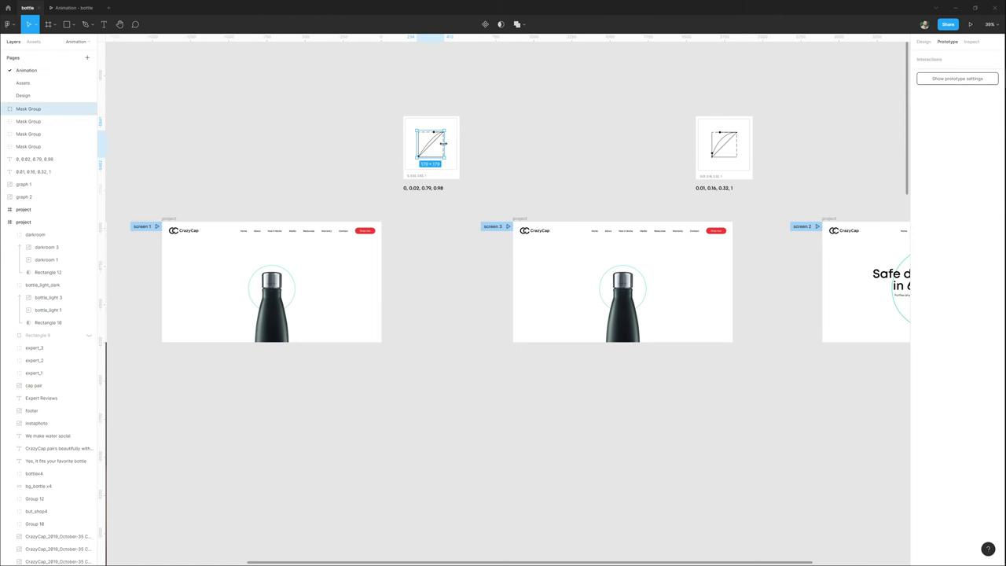
{"action": "double_click", "coordinate": [423, 189]}
{"action": "key", "text": "ctrl+c"}
{"action": "left_click", "coordinate": [244, 209]}
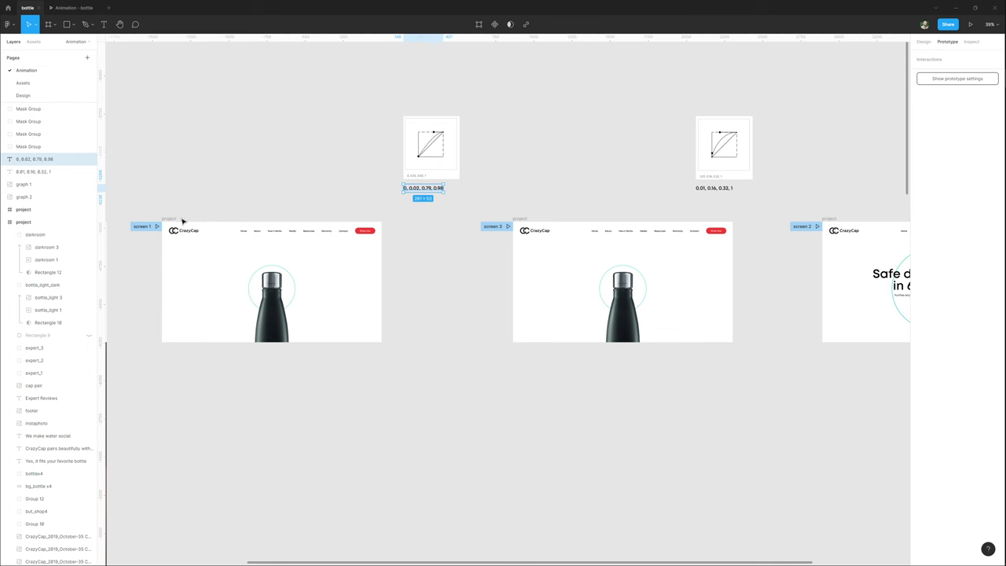
Set the screen 1 to screen 3 transition's custom curve to 0, 0.02, 0.79, 0.98 and its duration to 200 ms.
{"action": "left_click", "coordinate": [191, 227]}
{"action": "left_click", "coordinate": [411, 282]}
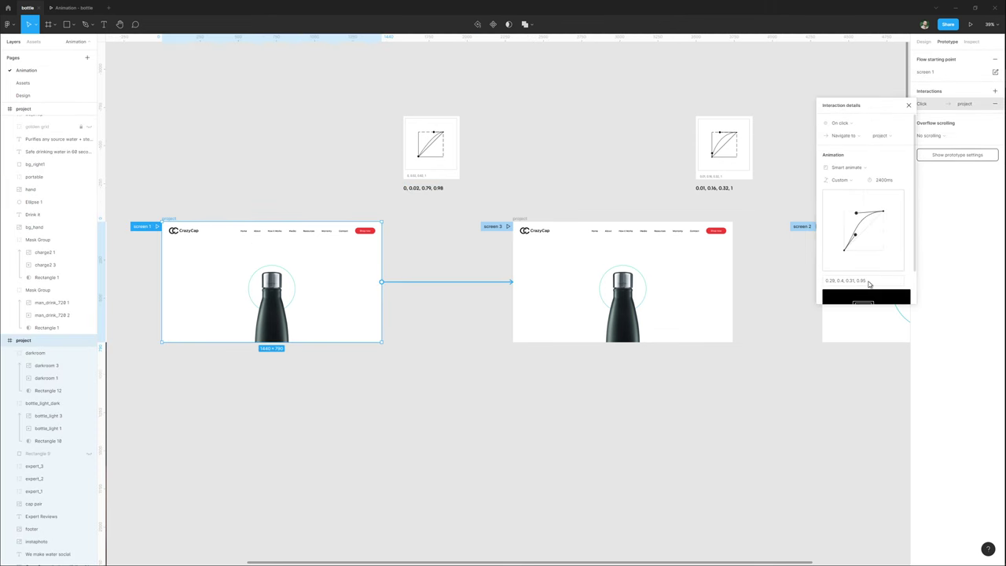
{"action": "left_click", "coordinate": [869, 284]}
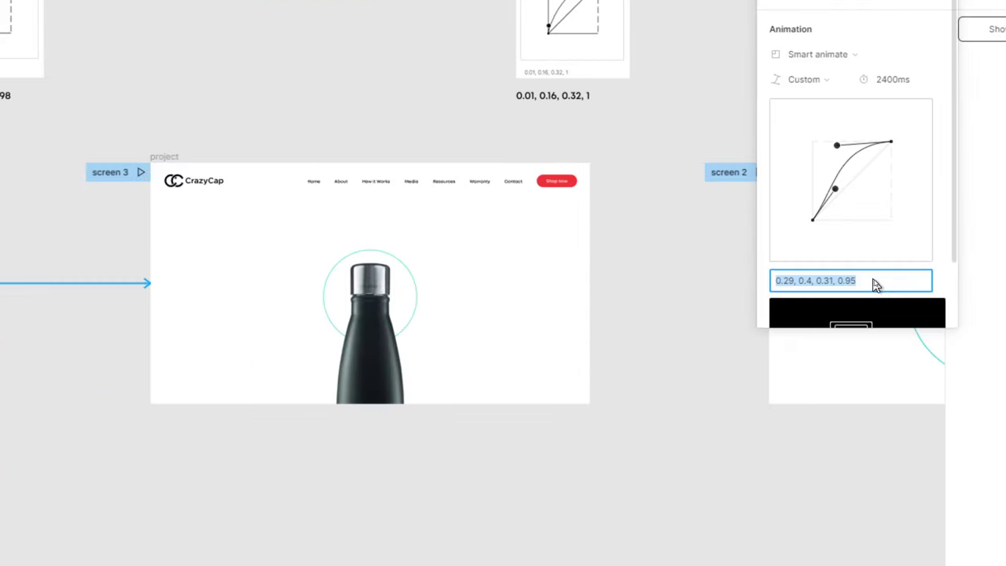
{"action": "key", "text": "ctrl+v"}
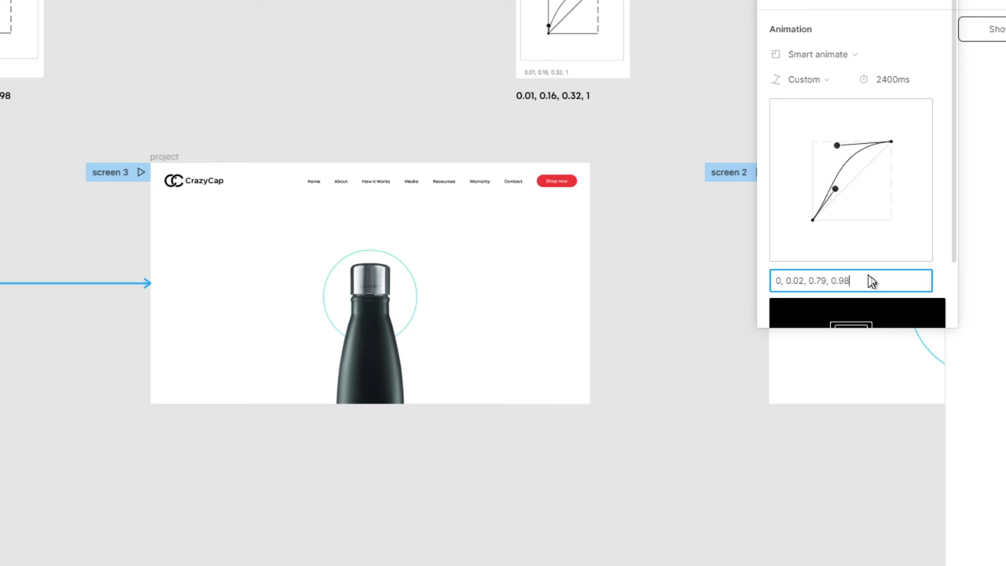
{"action": "key", "text": "Return"}
{"action": "left_click", "coordinate": [881, 85]}
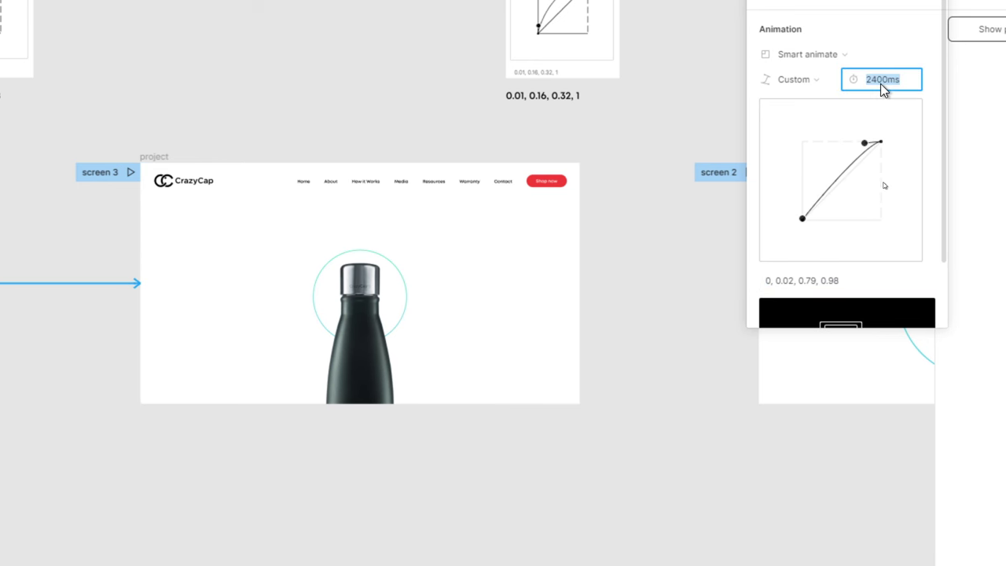
{"action": "type", "text": "200"}
{"action": "key", "text": "Return"}
{"action": "left_click", "coordinate": [700, 282]}
In the screen 3 frame, shift the bottle down and raise the cap with its light so a small gap opens between them.
{"action": "scroll", "coordinate": [635, 229], "scroll_direction": "down", "scroll_amount": 3}
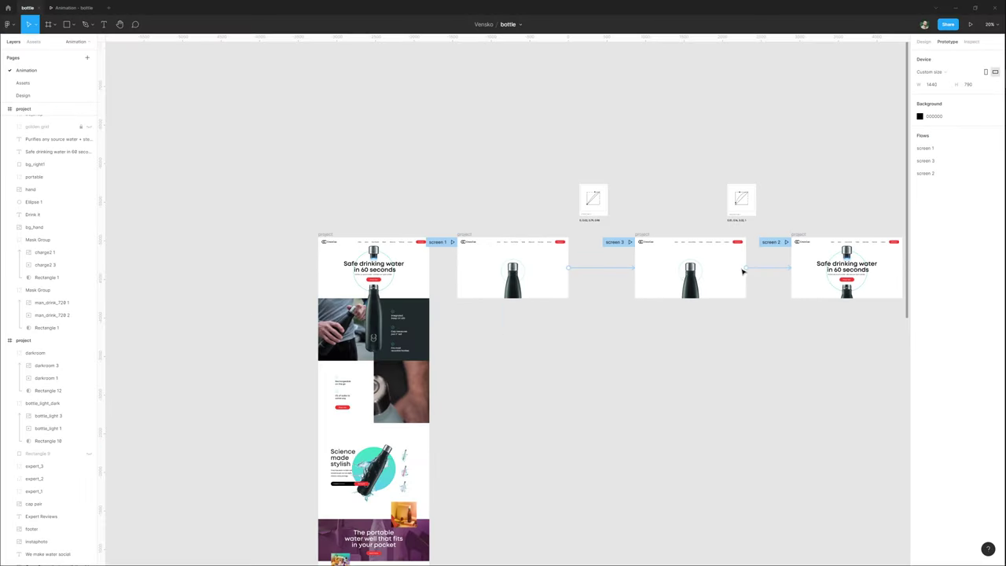
{"action": "scroll", "coordinate": [660, 279], "scroll_direction": "up", "scroll_amount": 6}
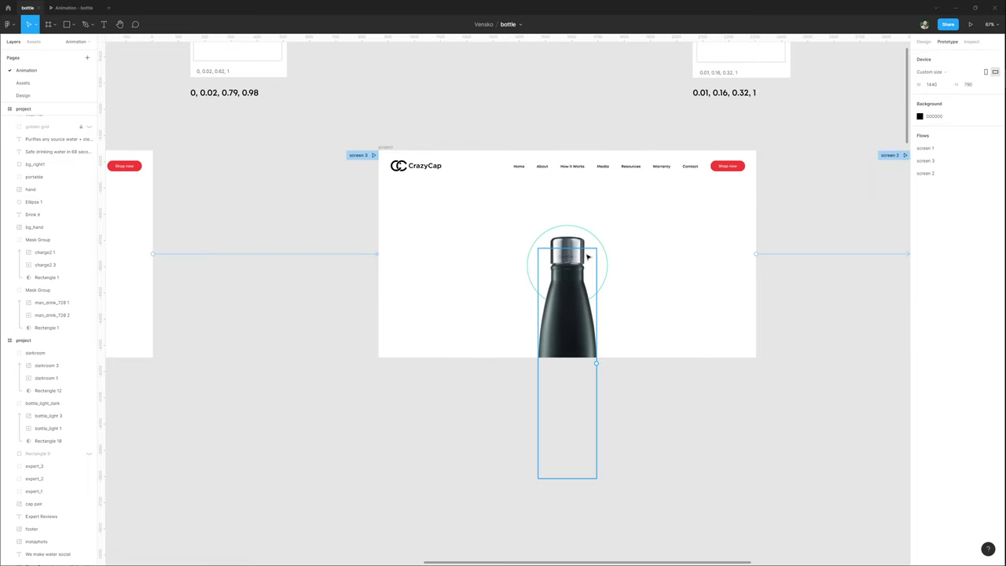
{"action": "left_click", "coordinate": [578, 303]}
{"action": "left_click", "coordinate": [569, 254]}
{"action": "left_click", "coordinate": [568, 271]}
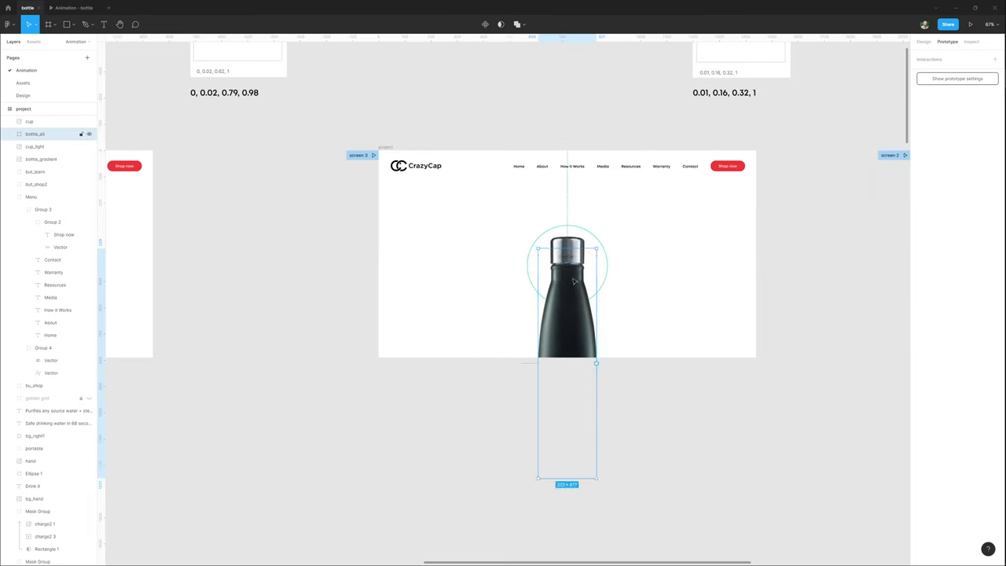
{"action": "left_click_drag", "start_coordinate": [569, 267], "coordinate": [569, 302]}
{"action": "left_click", "coordinate": [568, 278]}
{"action": "left_click", "coordinate": [576, 252], "text": "shift"}
{"action": "left_click_drag", "start_coordinate": [577, 255], "coordinate": [577, 224]}
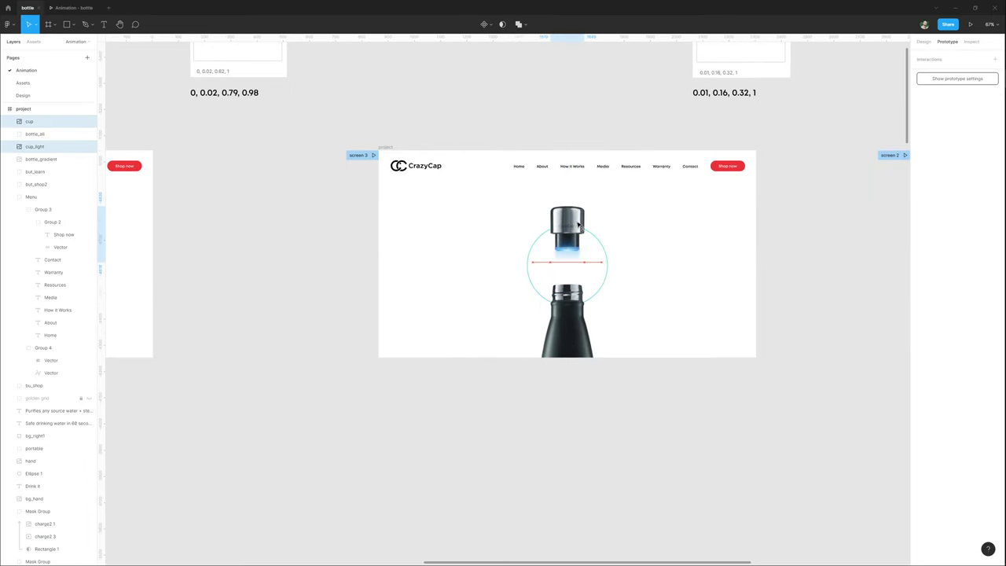
{"action": "left_click_drag", "start_coordinate": [555, 320], "coordinate": [555, 303]}
{"action": "scroll", "coordinate": [553, 301], "scroll_direction": "down", "scroll_amount": 3}
{"action": "left_click", "coordinate": [492, 368]}
Move the 0.01, 0.16, 0.32, 1 easing graph right so it sits above the gap between screen 3 and screen 2.
{"action": "scroll", "coordinate": [591, 272], "scroll_direction": "right", "scroll_amount": 5}
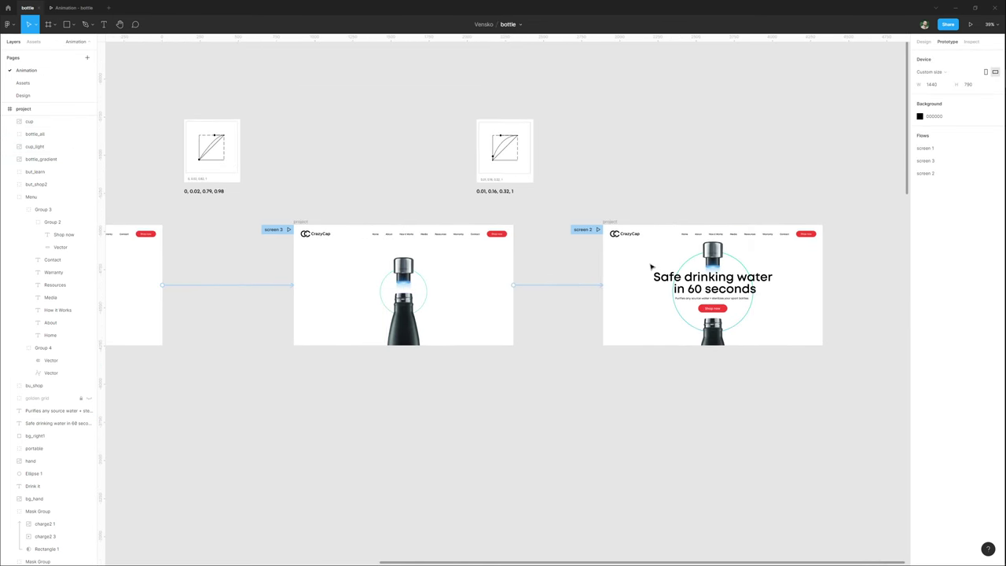
{"action": "scroll", "coordinate": [566, 254], "scroll_direction": "up", "scroll_amount": 2}
{"action": "left_click_drag", "start_coordinate": [484, 144], "coordinate": [539, 144]}
{"action": "left_click", "coordinate": [610, 132]}
{"action": "scroll", "coordinate": [586, 143], "scroll_direction": "up", "scroll_amount": 2}
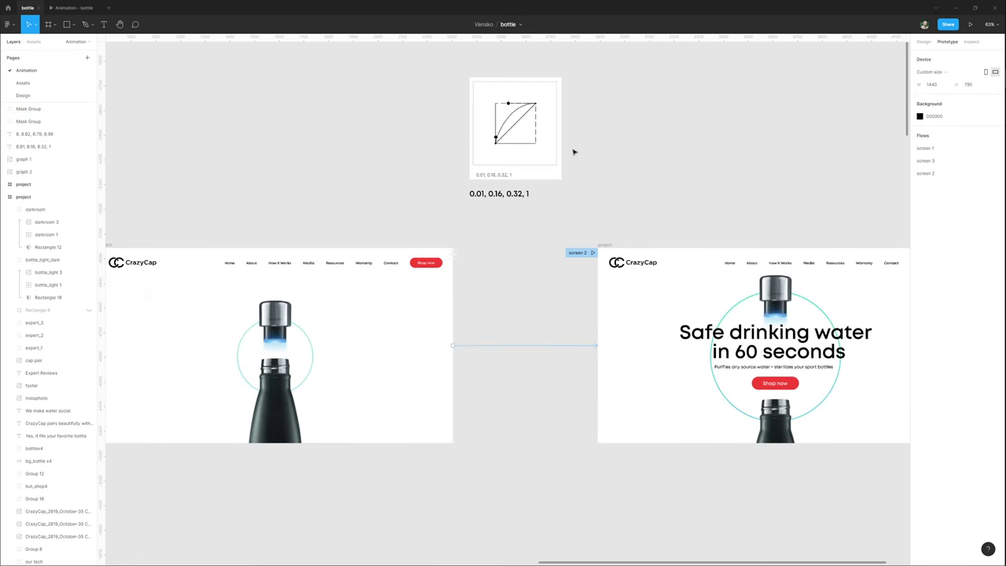
Give the Smart animate connection from screen 3 to screen 2 a custom easing curve of 0, 0.26, 0.26, 1.
{"action": "left_click", "coordinate": [507, 347]}
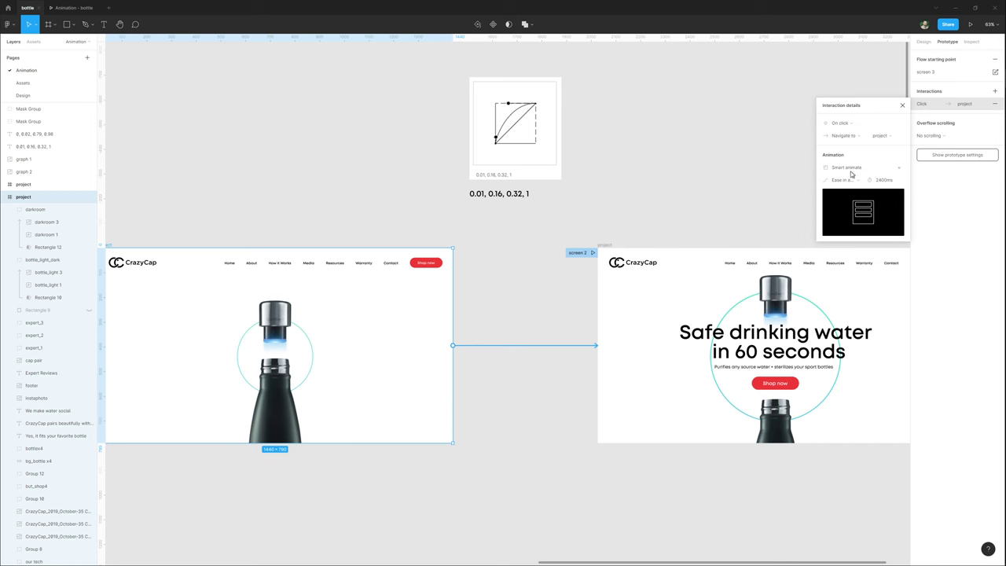
{"action": "left_click", "coordinate": [848, 167]}
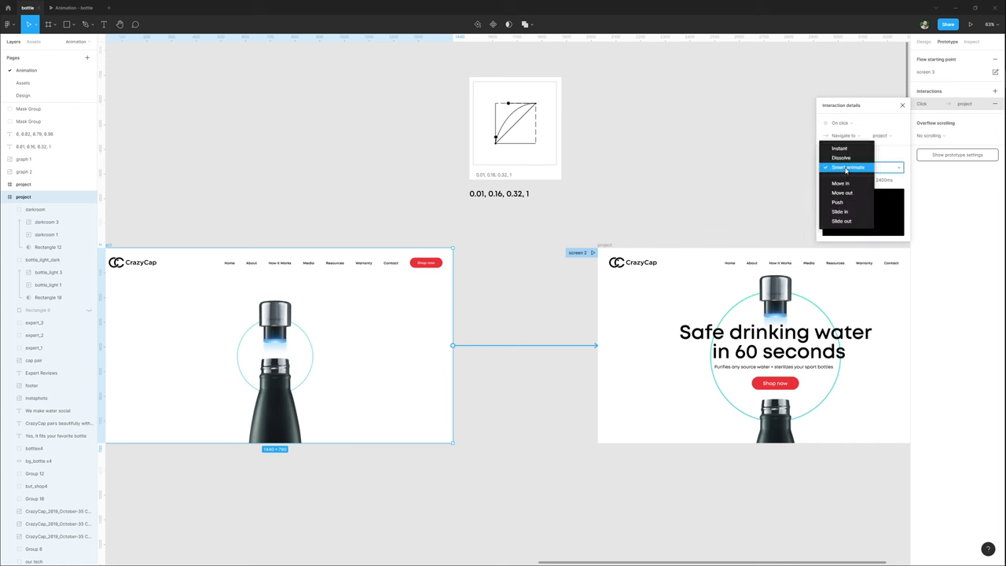
{"action": "left_click", "coordinate": [846, 169]}
{"action": "left_click", "coordinate": [848, 180]}
{"action": "left_click", "coordinate": [847, 233]}
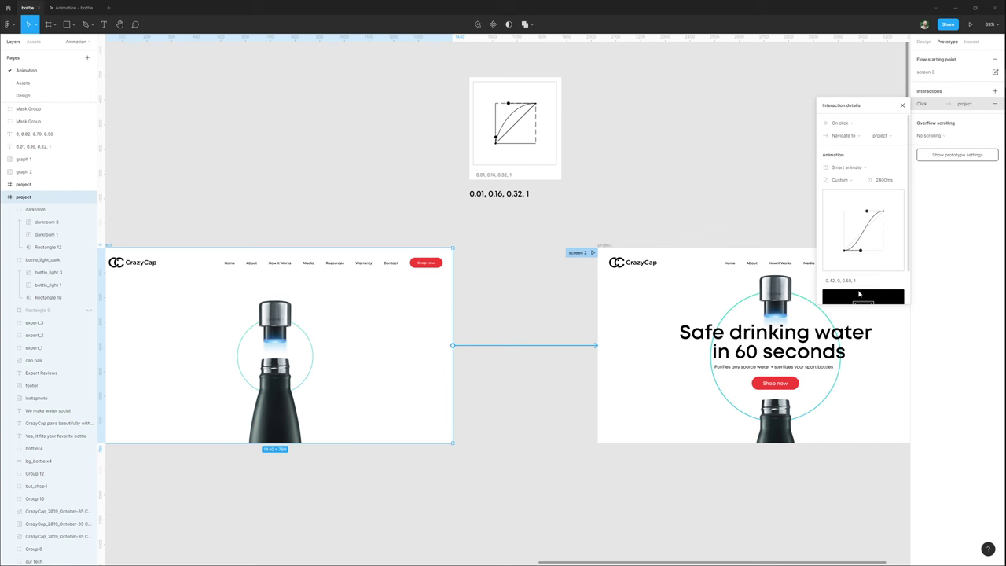
{"action": "left_click_drag", "start_coordinate": [861, 253], "coordinate": [845, 245]}
{"action": "left_click_drag", "start_coordinate": [865, 212], "coordinate": [854, 214]}
{"action": "left_click", "coordinate": [796, 184]}
{"action": "scroll", "coordinate": [678, 196], "scroll_direction": "down", "scroll_amount": 5}
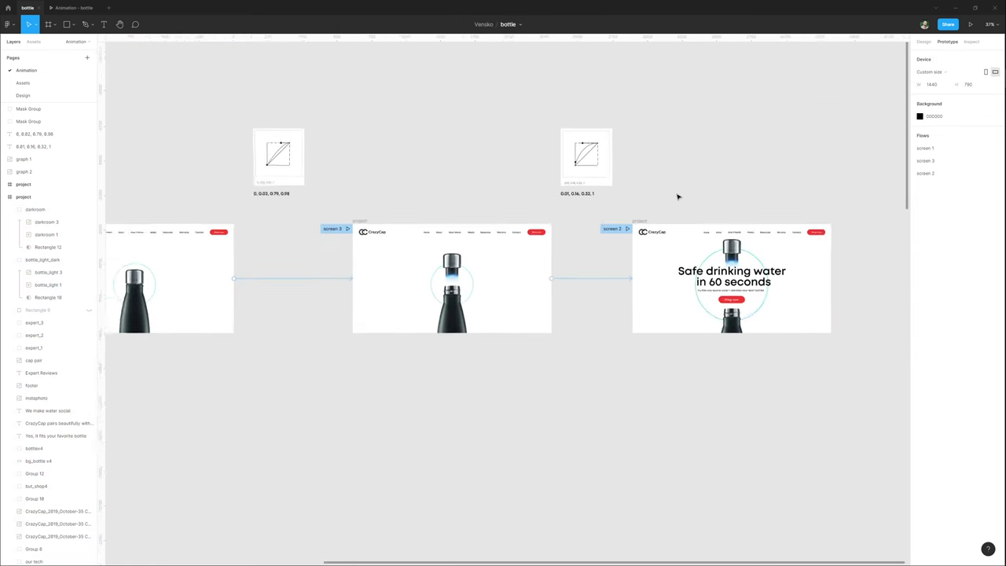
{"action": "scroll", "coordinate": [532, 175], "scroll_direction": "left", "scroll_amount": 3}
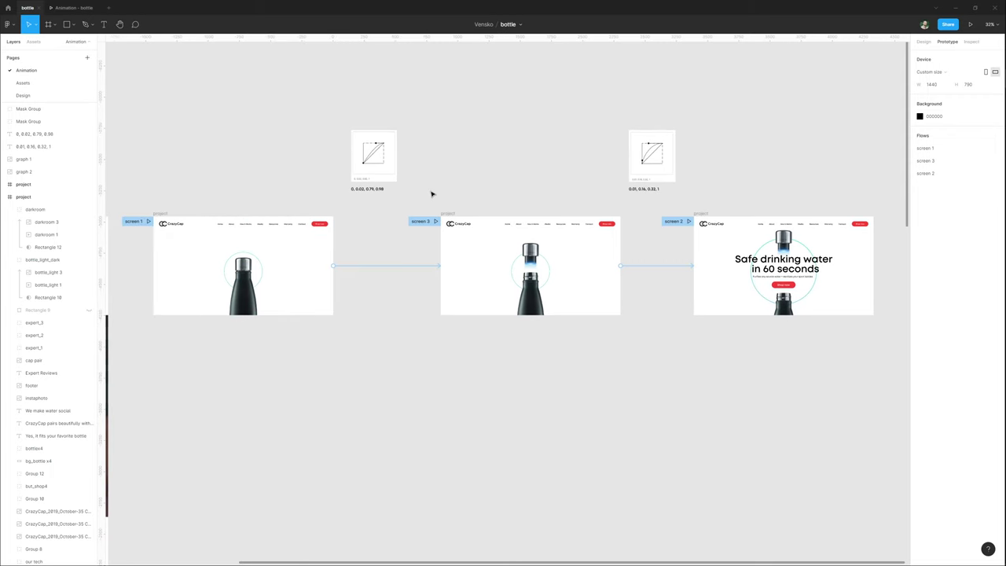
{"action": "key", "text": "ctrl+2"}
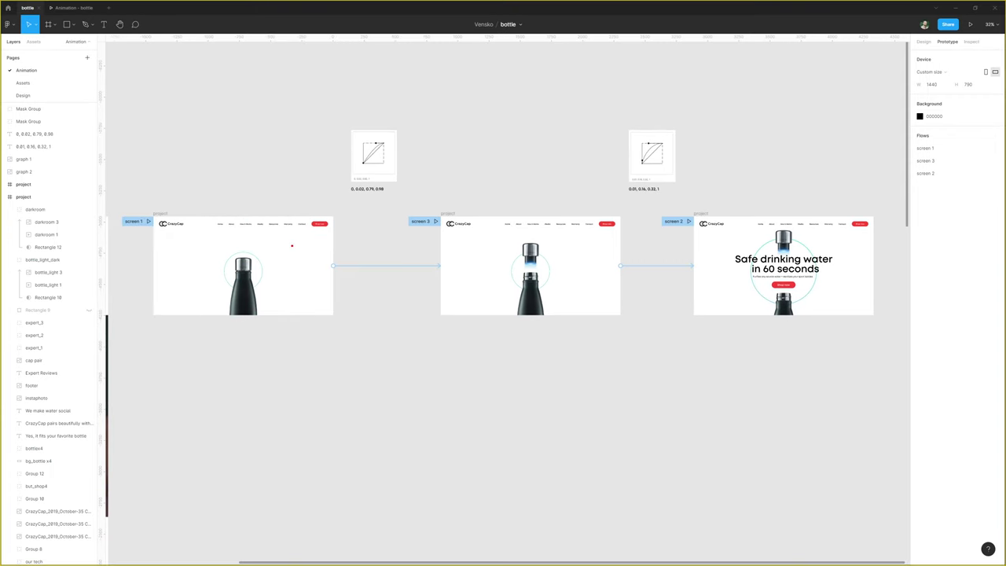
{"action": "mouse_move", "coordinate": [253, 246]}
{"action": "left_mouse_down"}
{"action": "mouse_move", "coordinate": [227, 247]}
{"action": "mouse_move", "coordinate": [207, 268]}
{"action": "mouse_move", "coordinate": [208, 301]}
{"action": "mouse_move", "coordinate": [234, 321]}
{"action": "mouse_move", "coordinate": [274, 298]}
{"action": "mouse_move", "coordinate": [256, 251]}
{"action": "mouse_move", "coordinate": [270, 259]}
{"action": "mouse_move", "coordinate": [391, 237]}
{"action": "mouse_move", "coordinate": [485, 257]}
{"action": "mouse_move", "coordinate": [528, 237]}
{"action": "mouse_move", "coordinate": [490, 268]}
{"action": "mouse_move", "coordinate": [541, 325]}
{"action": "mouse_move", "coordinate": [568, 262]}
{"action": "mouse_move", "coordinate": [518, 239]}
{"action": "left_mouse_up"}
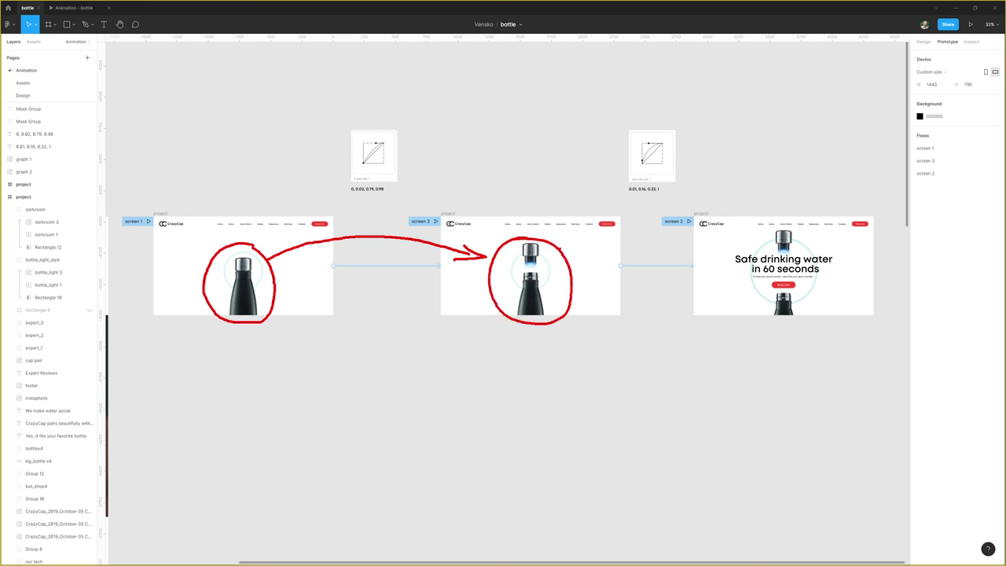
{"action": "mouse_move", "coordinate": [562, 251]}
{"action": "left_mouse_down"}
{"action": "mouse_move", "coordinate": [579, 230]}
{"action": "mouse_move", "coordinate": [642, 203]}
{"action": "mouse_move", "coordinate": [693, 219]}
{"action": "mouse_move", "coordinate": [722, 244]}
{"action": "left_mouse_up"}
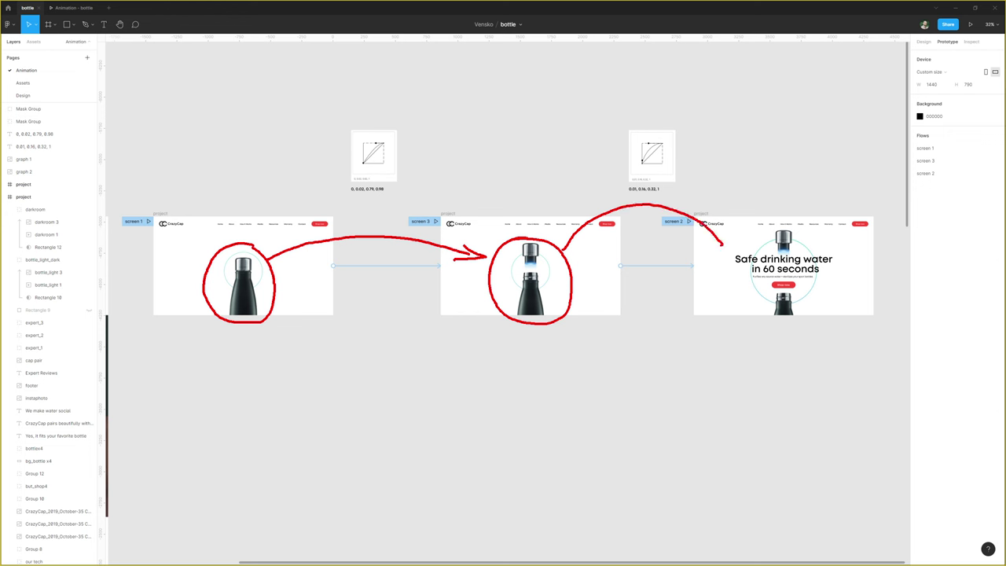
{"action": "mouse_move", "coordinate": [776, 227]}
{"action": "left_mouse_down"}
{"action": "mouse_move", "coordinate": [741, 270]}
{"action": "mouse_move", "coordinate": [800, 296]}
{"action": "mouse_move", "coordinate": [811, 253]}
{"action": "mouse_move", "coordinate": [772, 228]}
{"action": "left_mouse_up"}
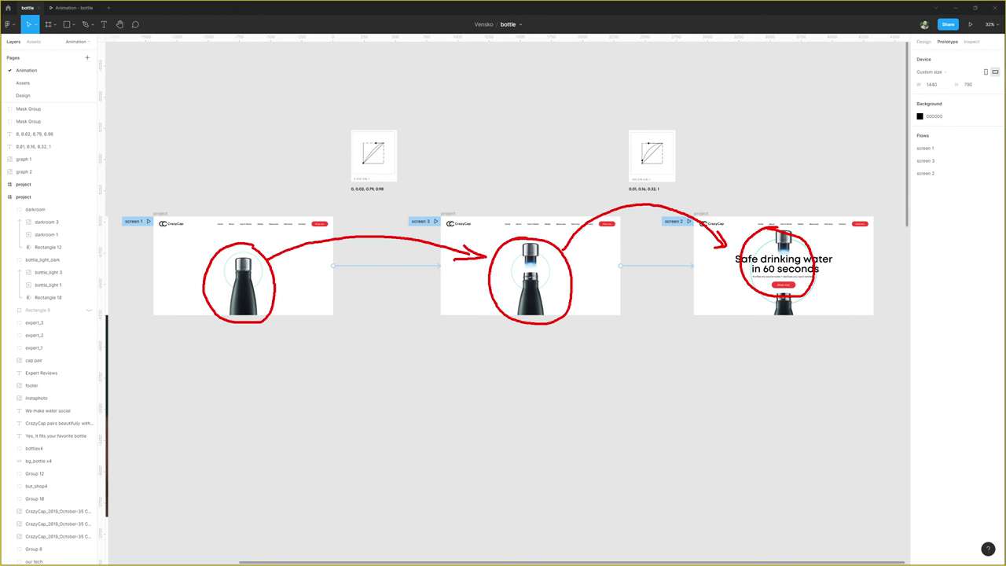
{"action": "key", "text": "Escape"}
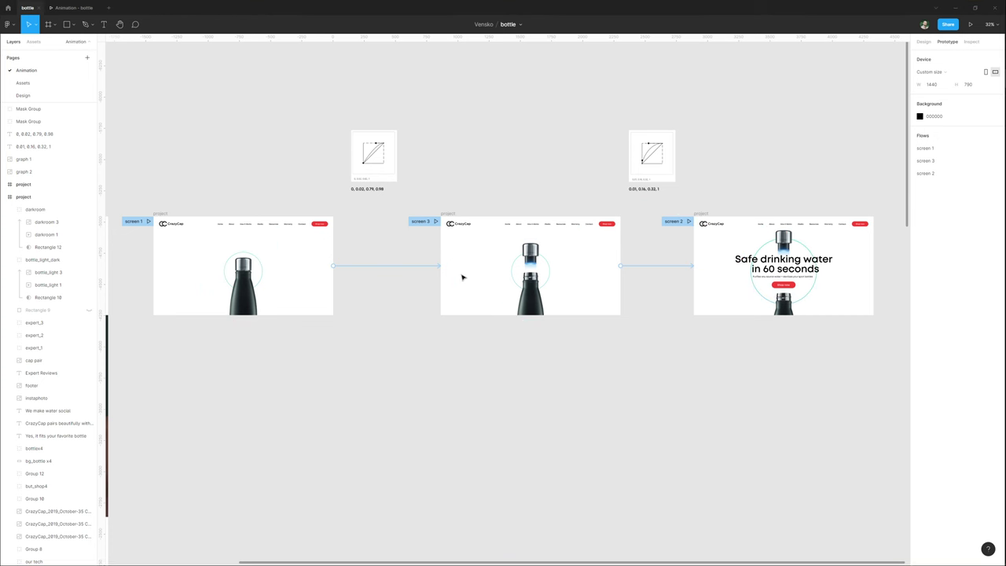
Check the easing curves and durations of the screen 1 to screen 3 and screen 3 to screen 2 connections.
{"action": "left_click", "coordinate": [402, 265]}
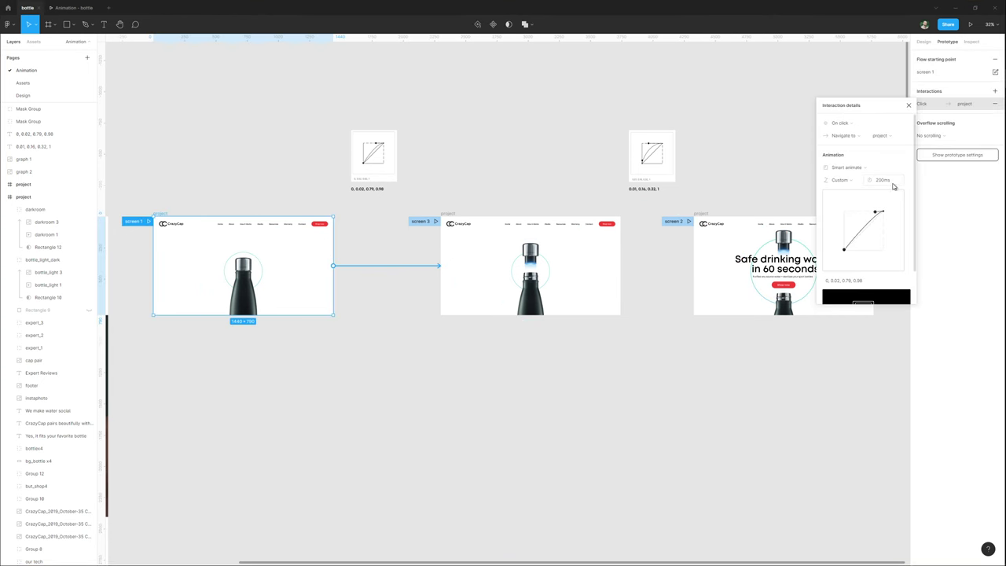
{"action": "left_click", "coordinate": [514, 235]}
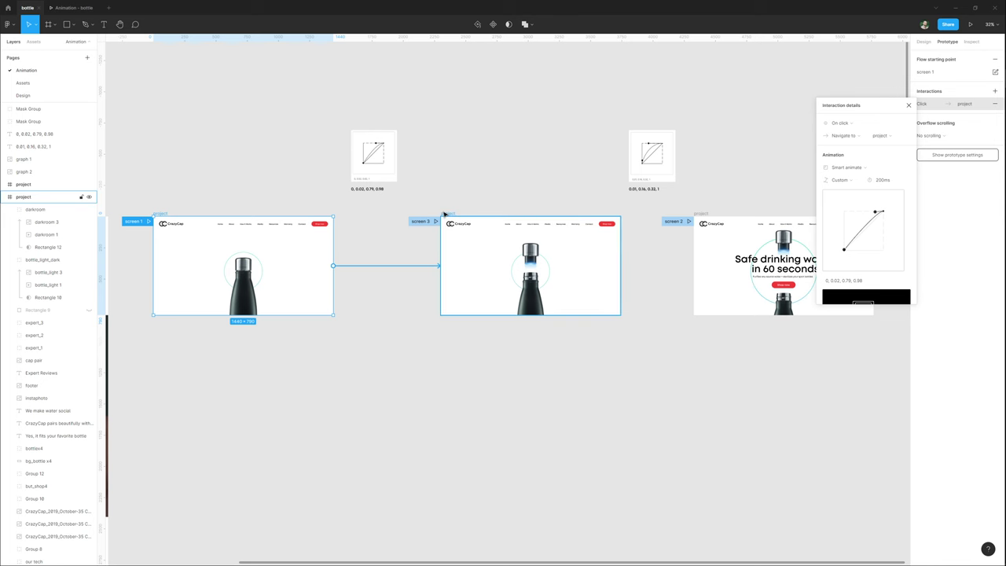
{"action": "left_click", "coordinate": [668, 265]}
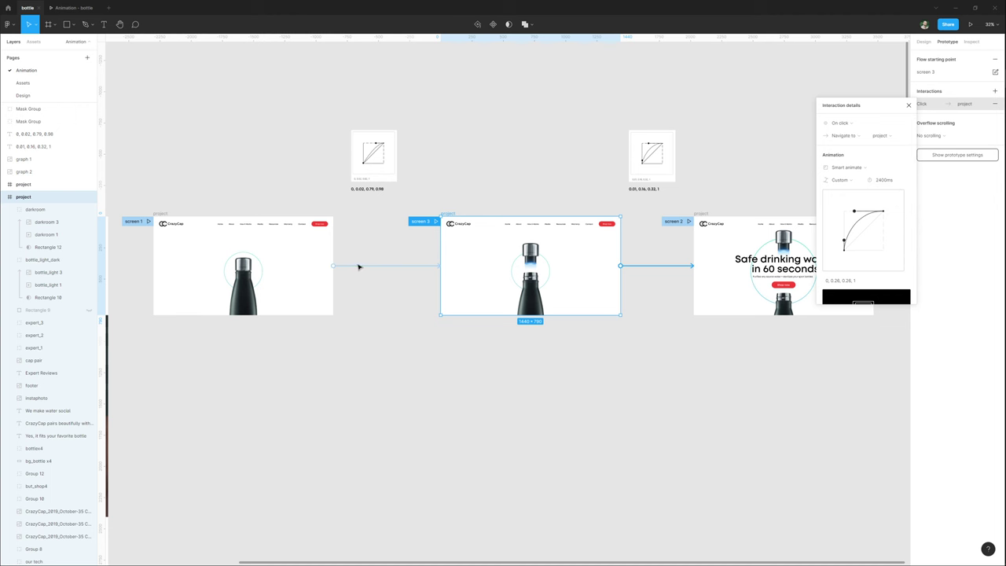
{"action": "left_click", "coordinate": [358, 266]}
{"action": "left_click", "coordinate": [548, 238]}
{"action": "left_click", "coordinate": [451, 214]}
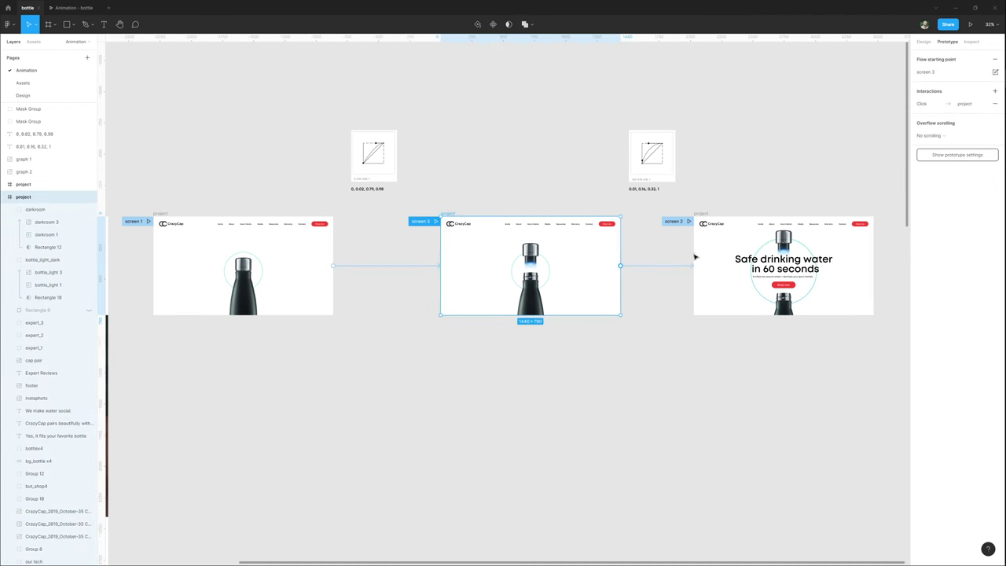
Change the trigger of the screen 3 to screen 2 connection to After delay with a delay of 0 ms.
{"action": "left_click", "coordinate": [660, 265]}
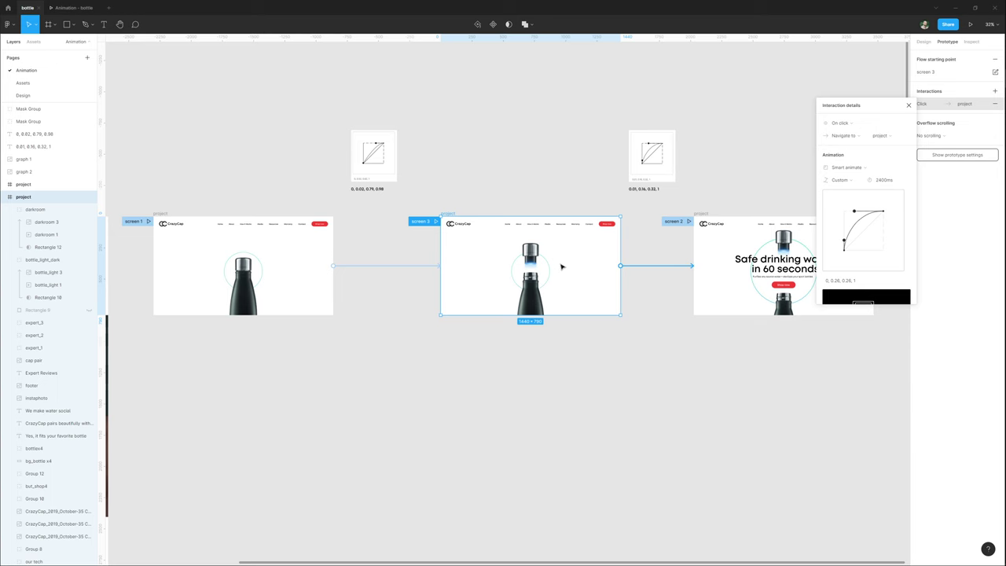
{"action": "scroll", "coordinate": [651, 249], "scroll_direction": "right", "scroll_amount": 3}
{"action": "scroll", "coordinate": [621, 267], "scroll_direction": "up", "scroll_amount": 3}
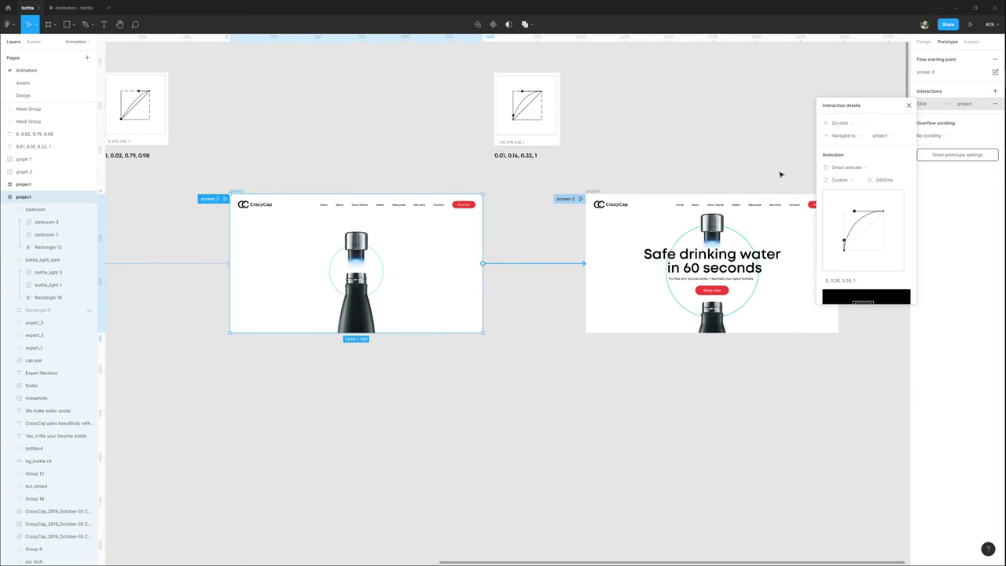
{"action": "left_click", "coordinate": [861, 126]}
{"action": "left_click", "coordinate": [847, 221]}
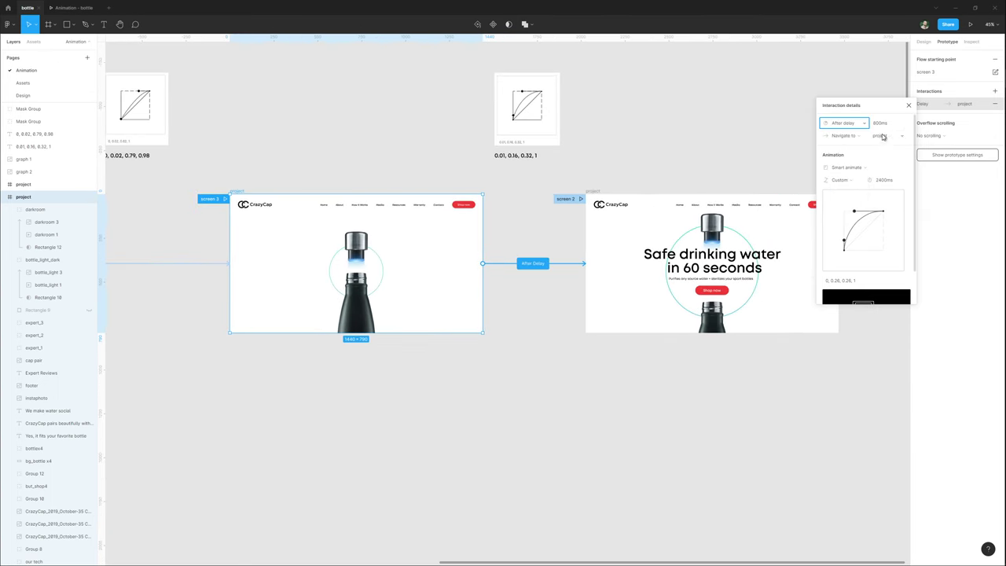
{"action": "left_click", "coordinate": [889, 125]}
{"action": "type", "text": "0"}
{"action": "key", "text": "Return"}
{"action": "left_click", "coordinate": [677, 162]}
Preview the prototype from the screen 1 starting point and replay its flow.
{"action": "scroll", "coordinate": [603, 164], "scroll_direction": "down", "scroll_amount": 2}
{"action": "left_click_drag", "start_coordinate": [381, 160], "coordinate": [514, 166]}
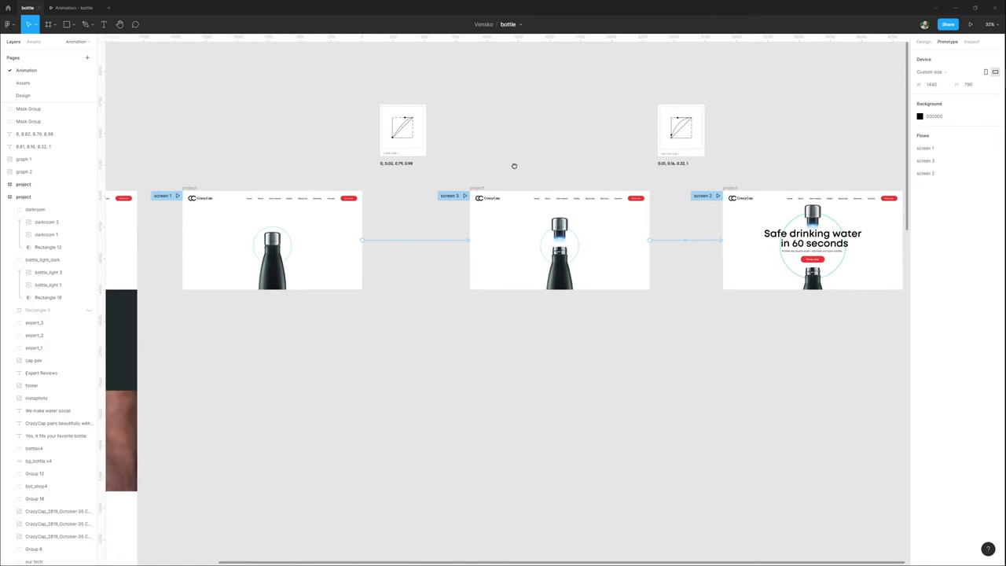
{"action": "left_click", "coordinate": [178, 196]}
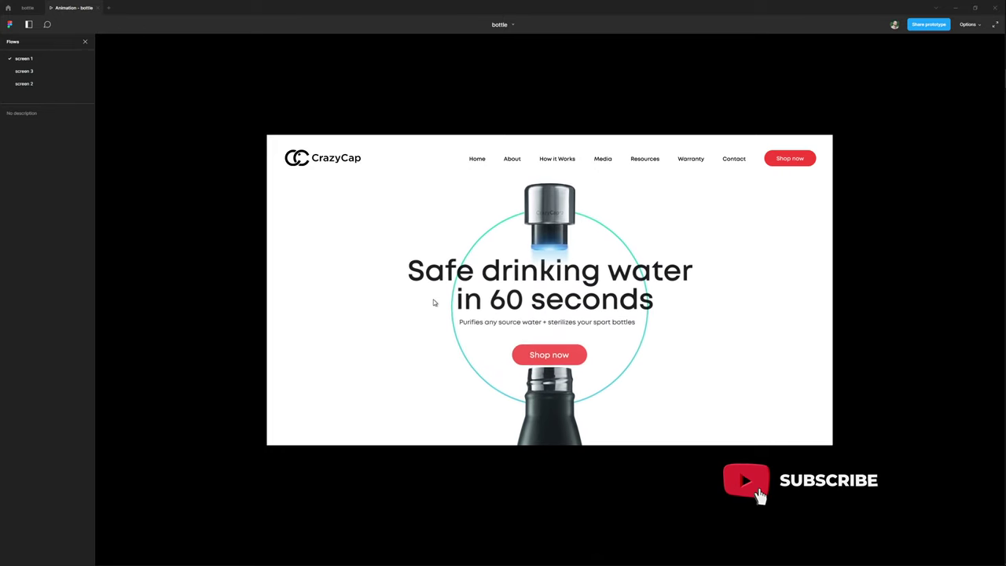
{"action": "left_click", "coordinate": [36, 61]}
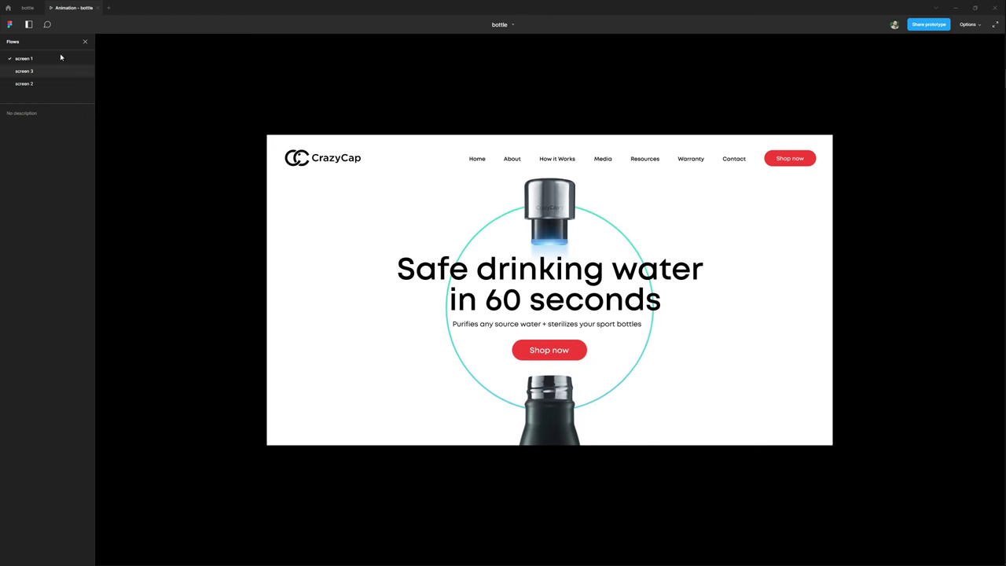
Back in the design file, copy both easing graphs above screen 3 and chain the copies corner to corner as a rising diagonal.
{"action": "left_click", "coordinate": [27, 7]}
{"action": "key", "text": "space"}
{"action": "left_click_drag", "start_coordinate": [601, 180], "coordinate": [498, 204]}
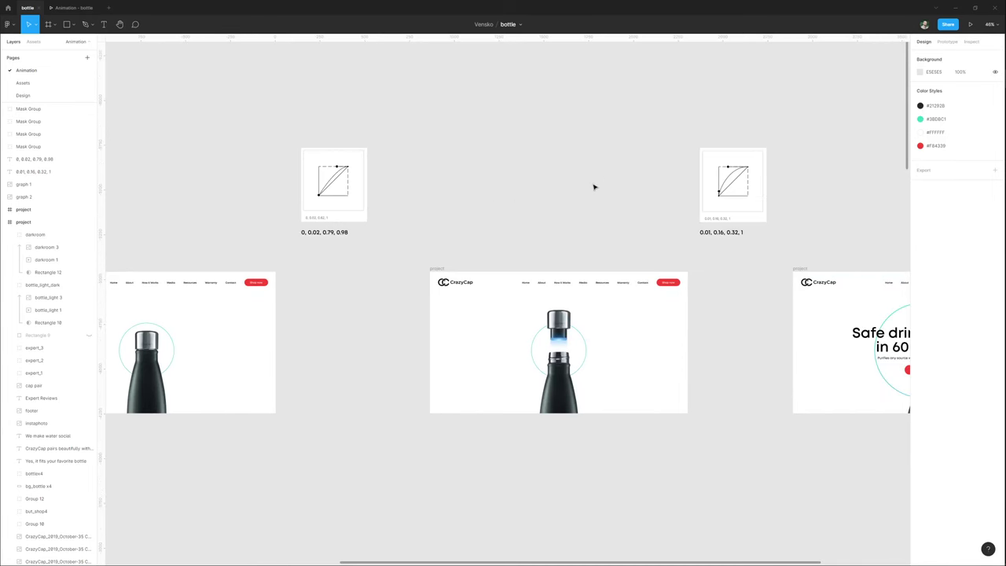
{"action": "scroll", "coordinate": [592, 186], "scroll_direction": "up", "scroll_amount": 1}
{"action": "left_click", "coordinate": [299, 186]}
{"action": "left_click_drag", "start_coordinate": [301, 186], "coordinate": [504, 186]}
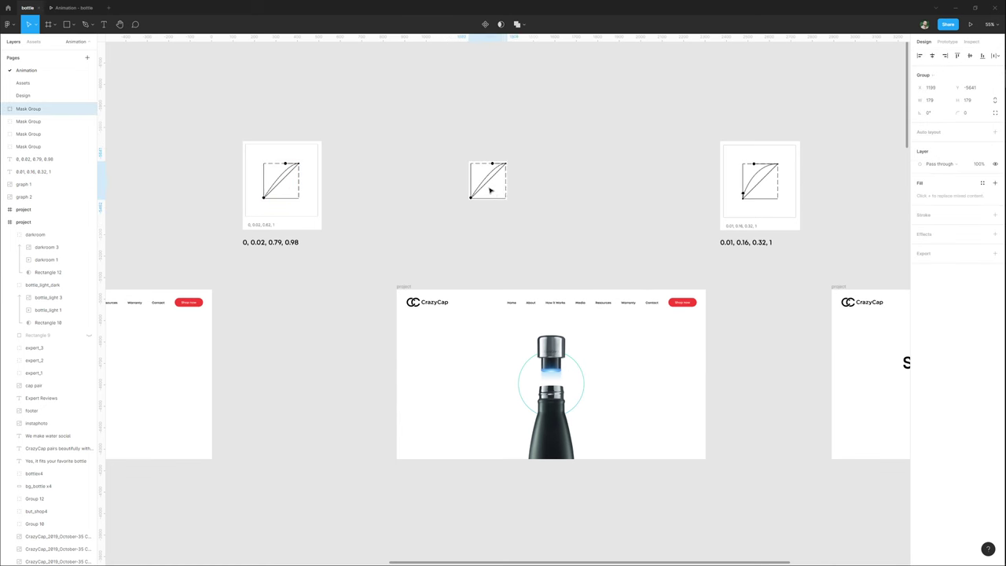
{"action": "left_click_drag", "start_coordinate": [756, 195], "coordinate": [512, 133]}
{"action": "scroll", "coordinate": [522, 183], "scroll_direction": "up", "scroll_amount": 3}
{"action": "left_click", "coordinate": [527, 213]}
{"action": "scroll", "coordinate": [526, 213], "scroll_direction": "down", "scroll_amount": 2}
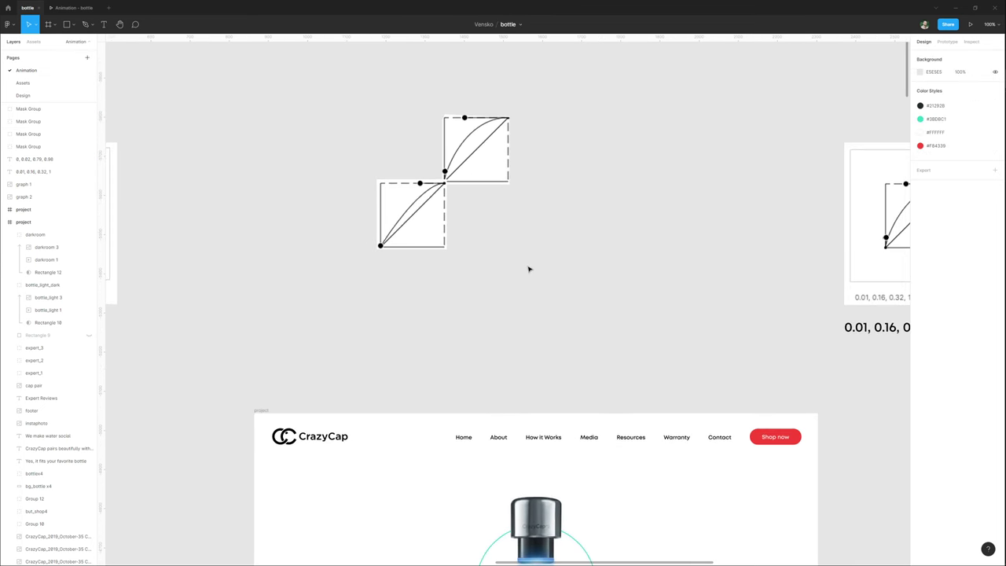
Trace the two chained easing curves with red screen annotations and sketch two alternative curve pairs beside them.
{"action": "key", "text": "ctrl+2"}
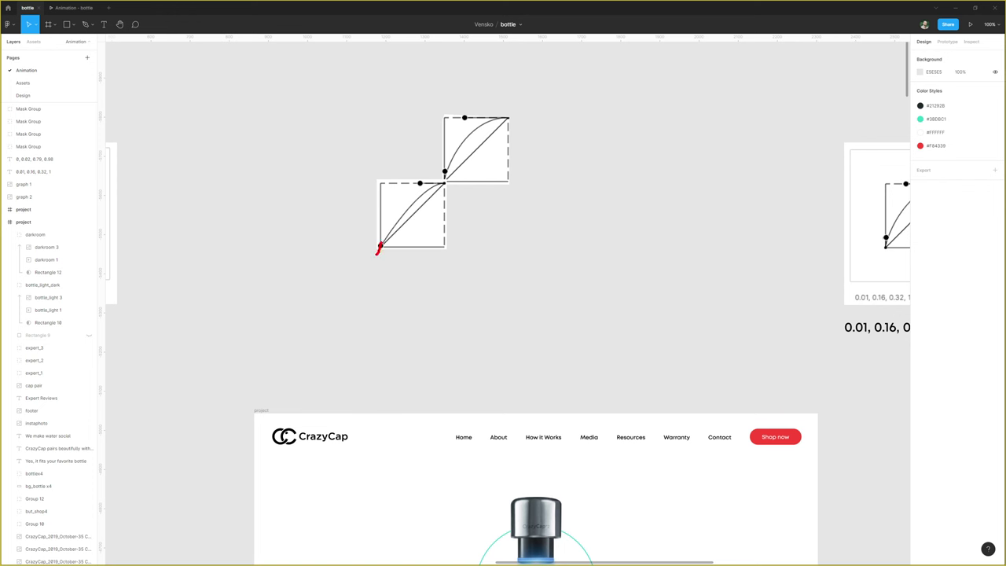
{"action": "left_click_drag", "start_coordinate": [381, 245], "coordinate": [397, 217]}
{"action": "mouse_move", "coordinate": [444, 183]}
{"action": "left_mouse_down"}
{"action": "mouse_move", "coordinate": [470, 131]}
{"action": "mouse_move", "coordinate": [503, 117]}
{"action": "left_mouse_up"}
{"action": "mouse_move", "coordinate": [509, 316]}
{"action": "left_mouse_down"}
{"action": "mouse_move", "coordinate": [539, 259]}
{"action": "mouse_move", "coordinate": [532, 201]}
{"action": "mouse_move", "coordinate": [558, 172]}
{"action": "mouse_move", "coordinate": [587, 166]}
{"action": "left_mouse_up"}
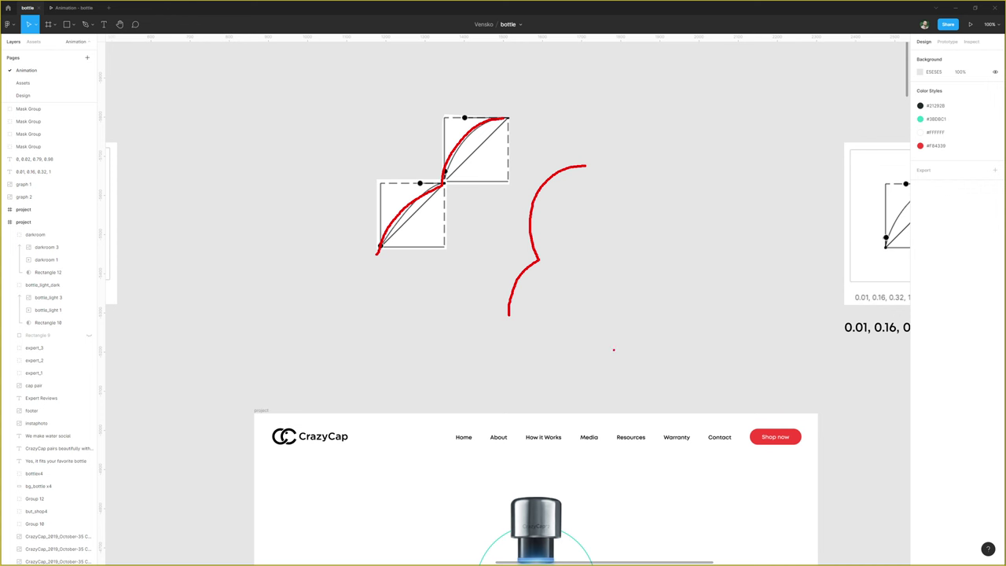
{"action": "mouse_move", "coordinate": [613, 353]}
{"action": "left_mouse_down"}
{"action": "mouse_move", "coordinate": [610, 301]}
{"action": "mouse_move", "coordinate": [654, 284]}
{"action": "mouse_move", "coordinate": [660, 263]}
{"action": "mouse_move", "coordinate": [707, 228]}
{"action": "left_mouse_up"}
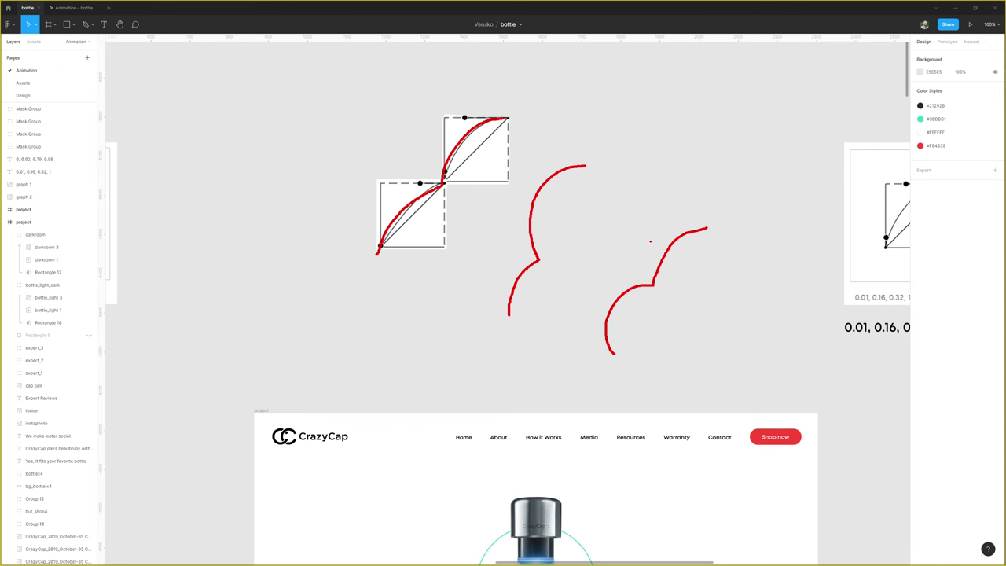
{"action": "key", "text": "Escape"}
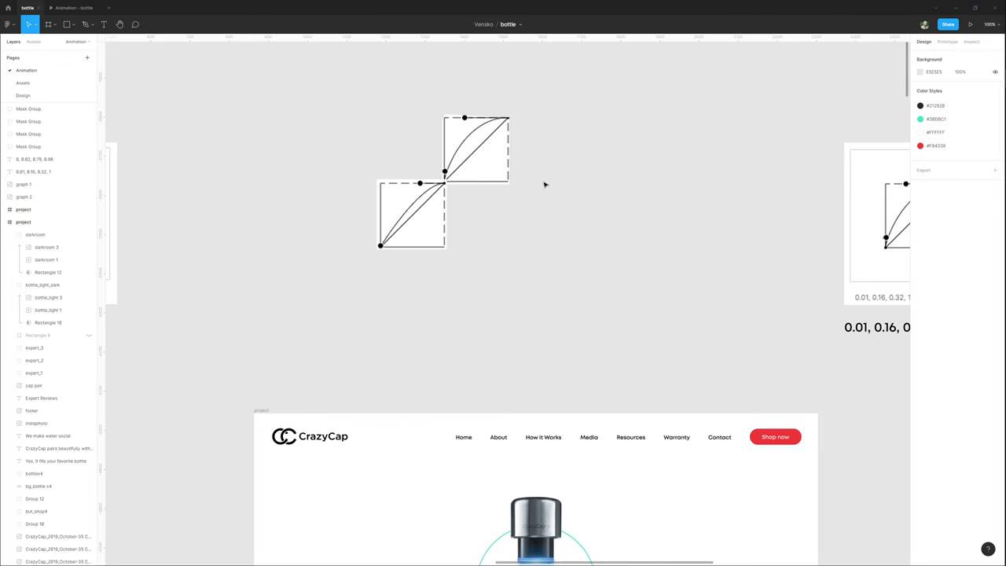
Extend the diagonal chain to four graphs by duplicating the lower easing graph twice up and to the right.
{"action": "left_click_drag", "start_coordinate": [545, 185], "coordinate": [513, 265]}
{"action": "left_click_drag", "start_coordinate": [366, 319], "coordinate": [473, 250], "text": "alt"}
{"action": "left_click_drag", "start_coordinate": [433, 288], "coordinate": [499, 226], "text": "alt"}
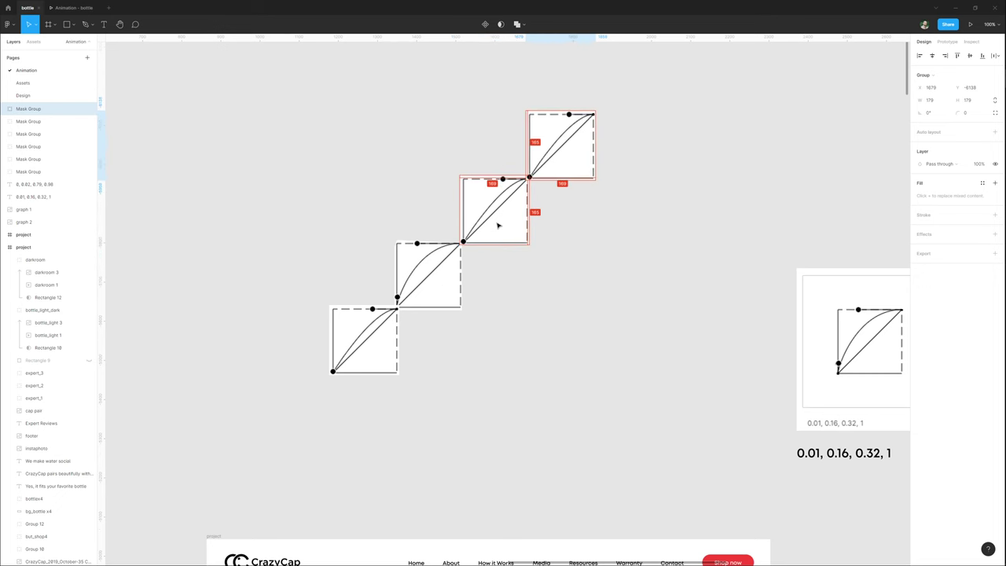
{"action": "scroll", "coordinate": [527, 319], "scroll_direction": "up", "scroll_amount": 2}
{"action": "left_click", "coordinate": [500, 339]}
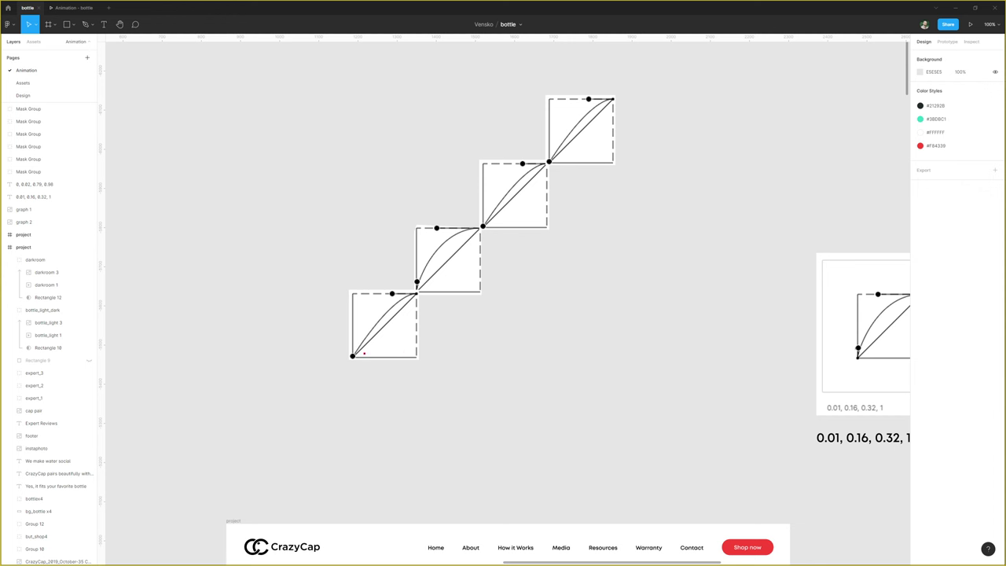
Trace a continuous red annotation through all four chained graphs to illustrate the combined motion, and clear it.
{"action": "mouse_move", "coordinate": [352, 355]}
{"action": "left_mouse_down"}
{"action": "mouse_move", "coordinate": [379, 310]}
{"action": "mouse_move", "coordinate": [416, 293]}
{"action": "mouse_move", "coordinate": [425, 262]}
{"action": "mouse_move", "coordinate": [461, 228]}
{"action": "mouse_move", "coordinate": [483, 227]}
{"action": "mouse_move", "coordinate": [489, 173]}
{"action": "mouse_move", "coordinate": [547, 163]}
{"action": "mouse_move", "coordinate": [582, 121]}
{"action": "mouse_move", "coordinate": [609, 112]}
{"action": "left_mouse_up"}
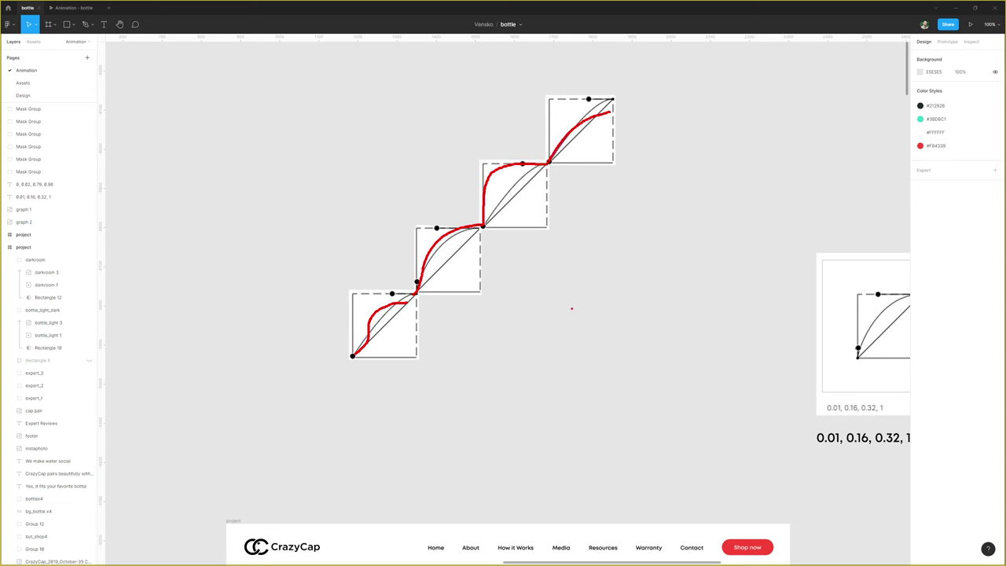
{"action": "key", "text": "Escape"}
{"action": "scroll", "coordinate": [553, 353], "scroll_direction": "down", "scroll_amount": 2}
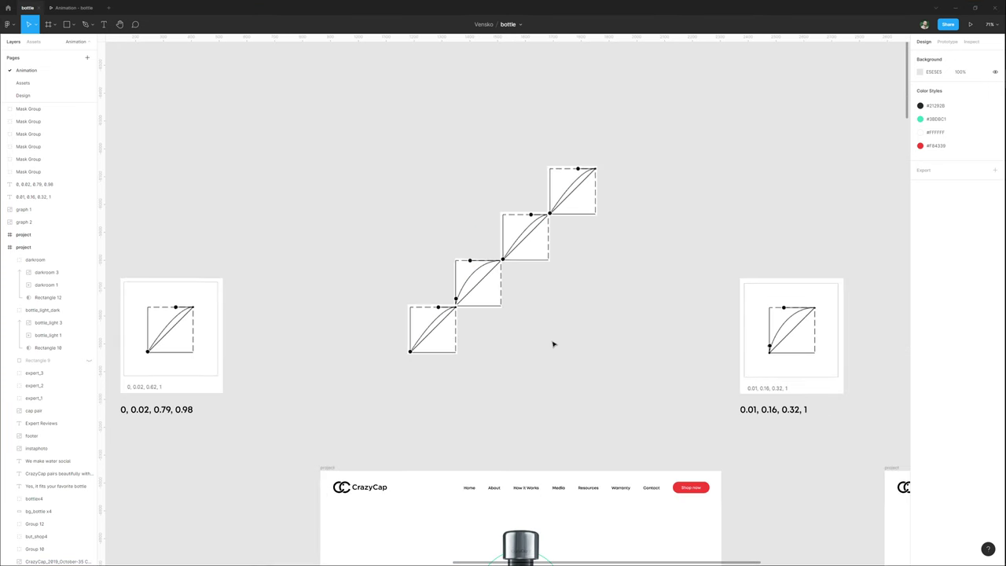
{"action": "scroll", "coordinate": [528, 338], "scroll_direction": "down", "scroll_amount": 2}
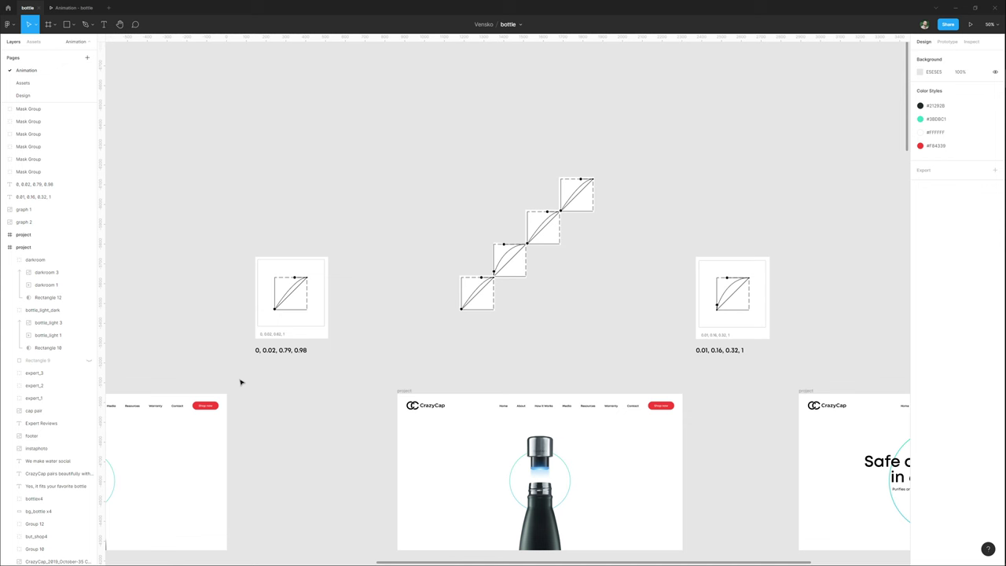
Delete the four chained easing graph copies above screen 3.
{"action": "scroll", "coordinate": [293, 394], "scroll_direction": "down", "scroll_amount": 1}
{"action": "left_click_drag", "start_coordinate": [406, 314], "coordinate": [630, 165]}
{"action": "key", "text": "Delete"}
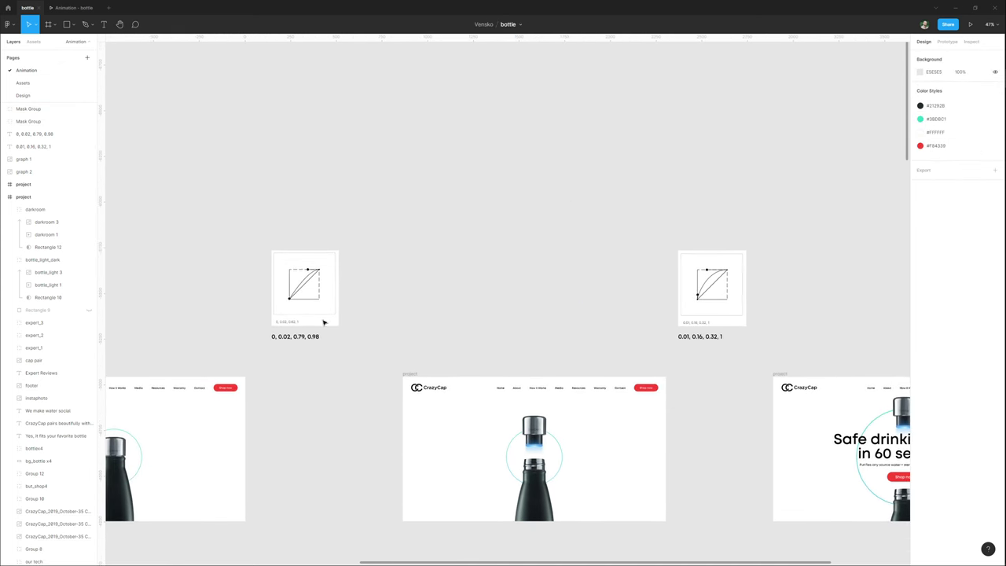
Move the 0.01, 0.16, 0.32, 1 easing graph and its label left, next to the 0, 0.02, 0.79, 0.98 graph.
{"action": "left_click_drag", "start_coordinate": [607, 364], "coordinate": [812, 234]}
{"action": "left_click_drag", "start_coordinate": [708, 279], "coordinate": [394, 281]}
{"action": "left_click_drag", "start_coordinate": [323, 344], "coordinate": [380, 280]}
{"action": "left_click", "coordinate": [385, 309]}
Group both easing graphs with their labels and hide the group.
{"action": "left_click_drag", "start_coordinate": [310, 302], "coordinate": [555, 169]}
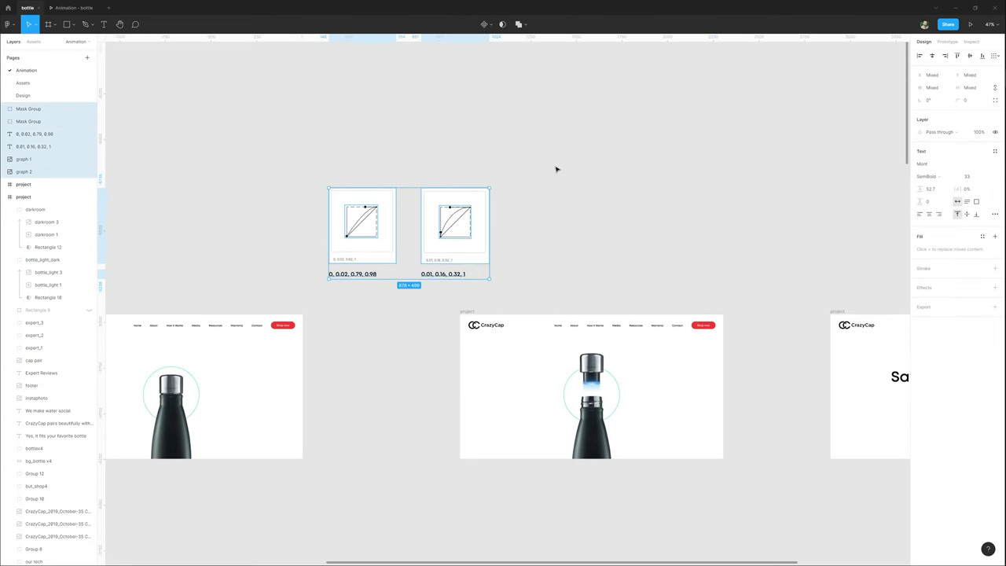
{"action": "key", "text": "ctrl+g"}
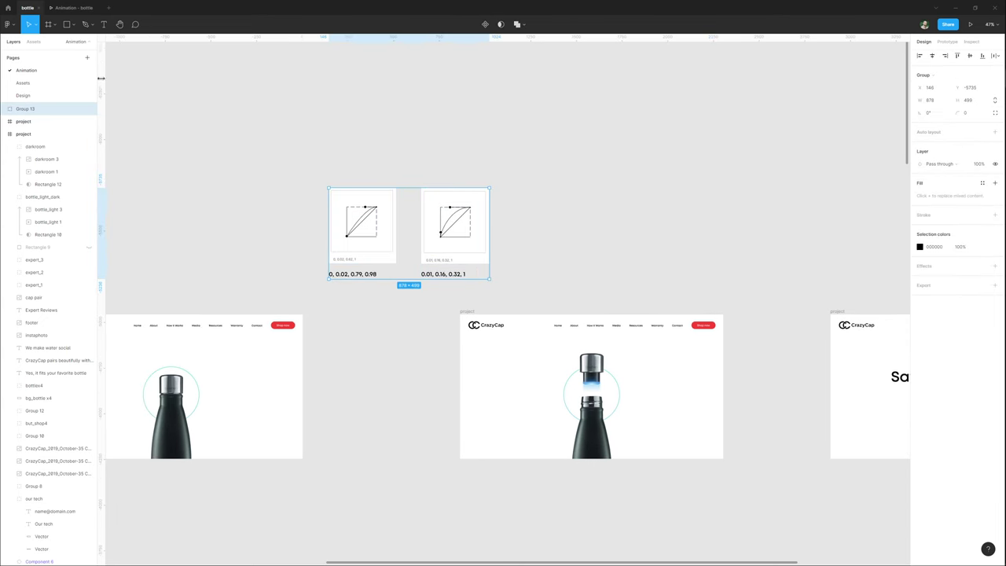
{"action": "left_click", "coordinate": [89, 108]}
Shift the screen 3 and screen 2 frames left so the three hero frames sit closer together.
{"action": "scroll", "coordinate": [519, 206], "scroll_direction": "down", "scroll_amount": 3}
{"action": "left_click", "coordinate": [484, 277]}
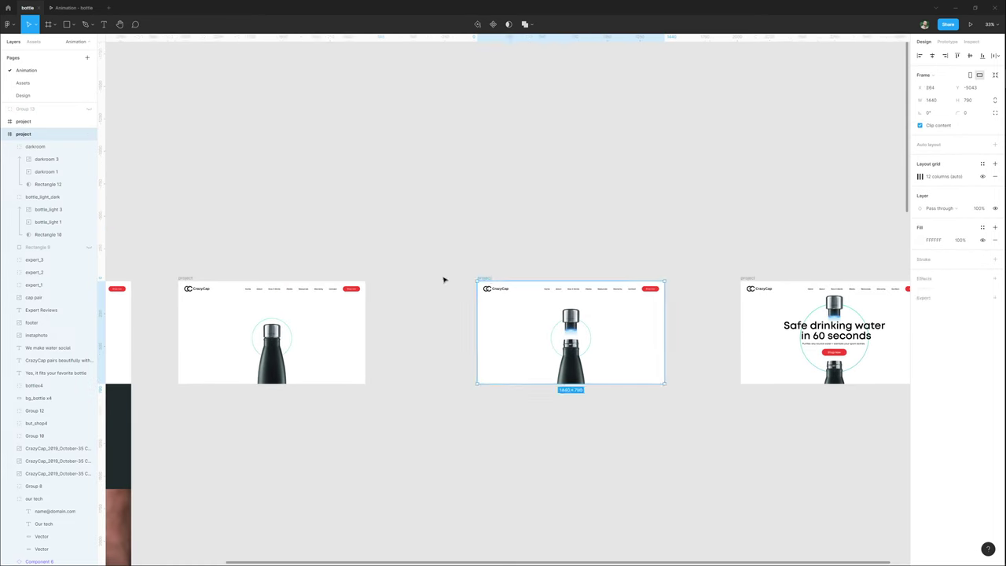
{"action": "left_click_drag", "start_coordinate": [444, 280], "coordinate": [405, 279]}
{"action": "left_click", "coordinate": [757, 259]}
{"action": "left_click_drag", "start_coordinate": [749, 278], "coordinate": [620, 278]}
{"action": "left_click", "coordinate": [566, 259]}
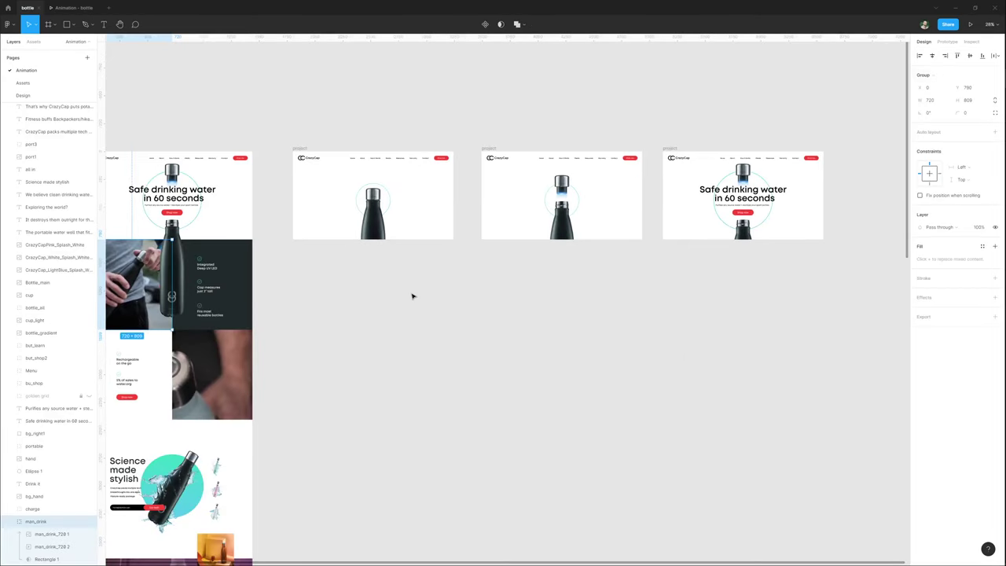
Examine the photo and feature list section directly below the hero on the full landing page.
{"action": "left_click", "coordinate": [412, 297]}
{"action": "scroll", "coordinate": [418, 309], "scroll_direction": "up", "scroll_amount": 6}
{"action": "left_click_drag", "start_coordinate": [311, 272], "coordinate": [346, 251]}
{"action": "left_click", "coordinate": [346, 251]}
{"action": "left_click", "coordinate": [741, 252]}
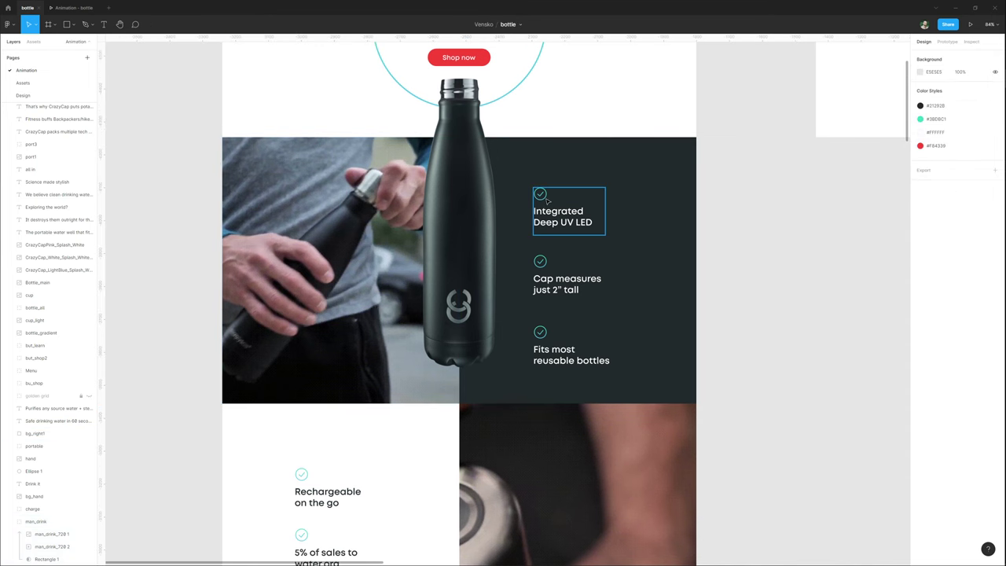
{"action": "left_click", "coordinate": [322, 324]}
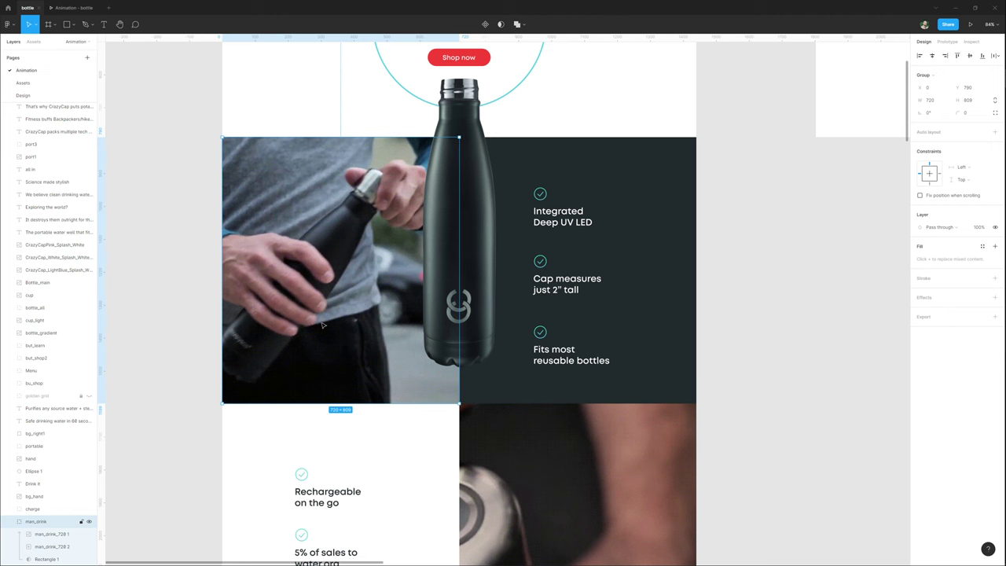
{"action": "left_click", "coordinate": [770, 326]}
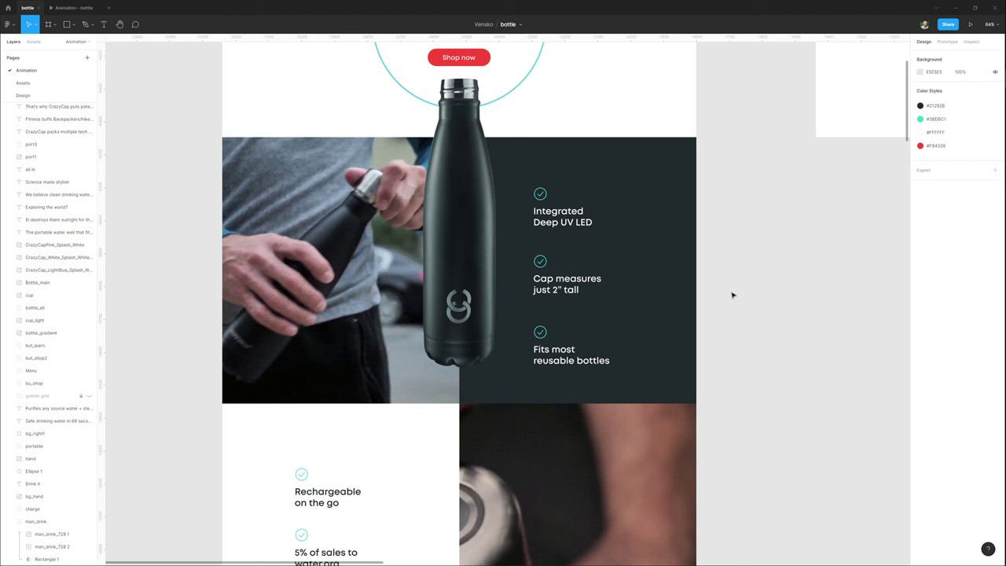
Check the width and height of the photo group showing the man opening the bottle.
{"action": "left_click", "coordinate": [345, 340]}
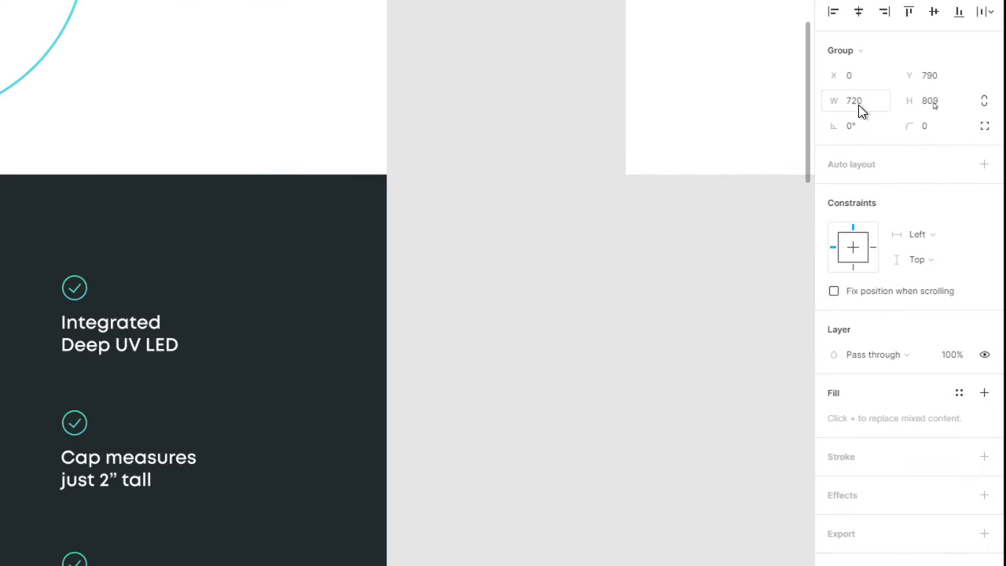
{"action": "left_click", "coordinate": [931, 103]}
{"action": "left_click", "coordinate": [944, 102]}
{"action": "left_click", "coordinate": [870, 110]}
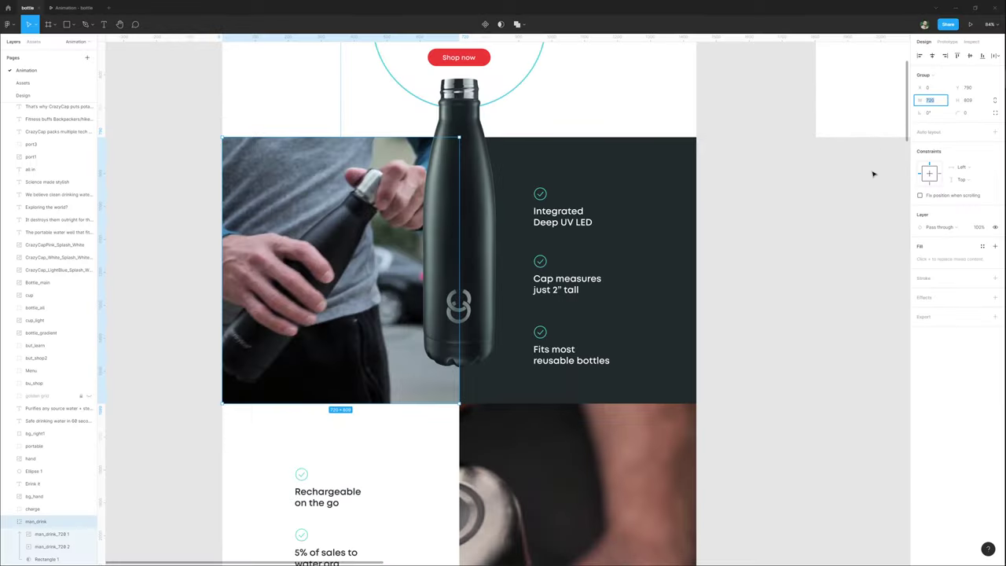
{"action": "left_click", "coordinate": [872, 174]}
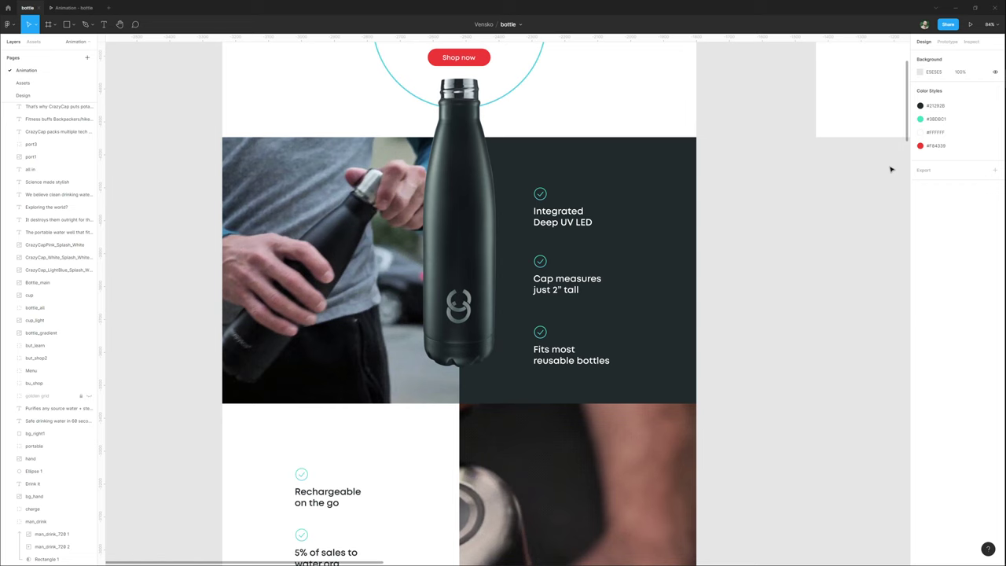
Switch to Photoshop and create a new 720 × 809 px RGB document at 72 ppi.
{"action": "mouse_move", "coordinate": [968, 133]}
{"action": "left_click", "coordinate": [968, 97]}
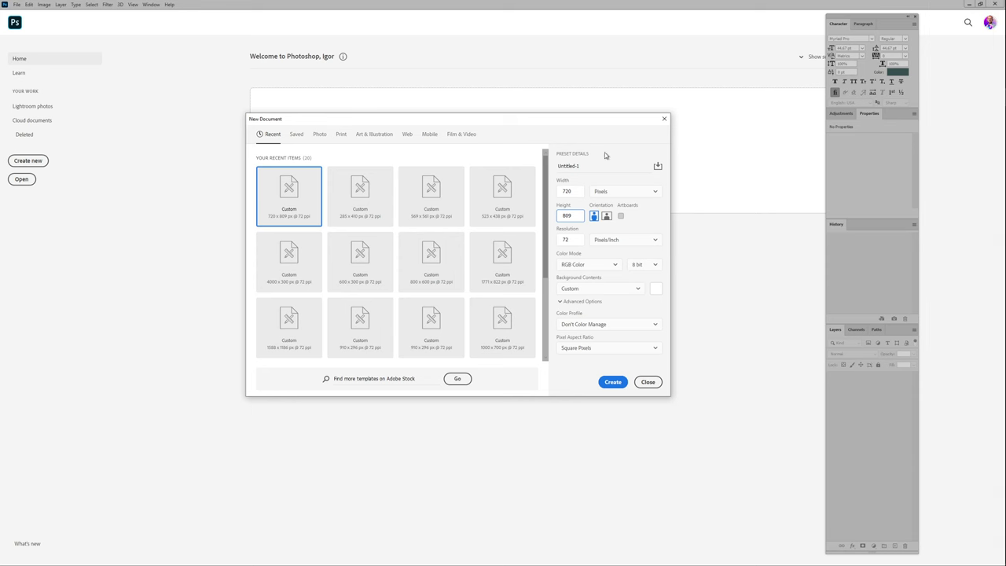
{"action": "left_click_drag", "start_coordinate": [577, 123], "coordinate": [569, 118]}
{"action": "left_click", "coordinate": [565, 187]}
{"action": "left_click_drag", "start_coordinate": [570, 209], "coordinate": [543, 212]}
{"action": "double_click", "coordinate": [571, 186]}
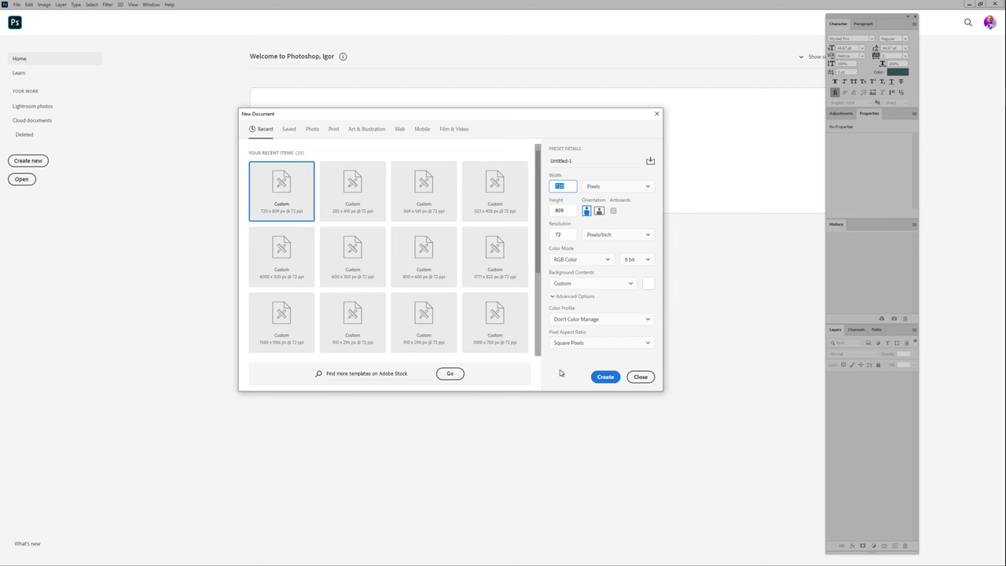
{"action": "left_click", "coordinate": [606, 377]}
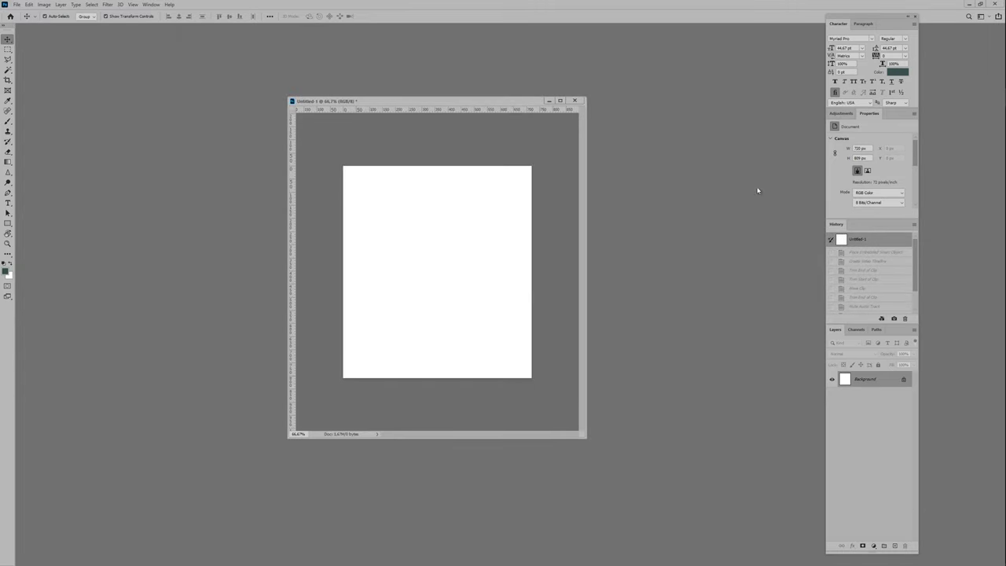
Open CrazyCap 2 Water Purification Bottle.mp4 in the video player and scrub to the shot of the man opening the bottle.
{"action": "mouse_move", "coordinate": [1000, 59]}
{"action": "left_click", "coordinate": [966, 41]}
{"action": "double_click", "coordinate": [553, 352]}
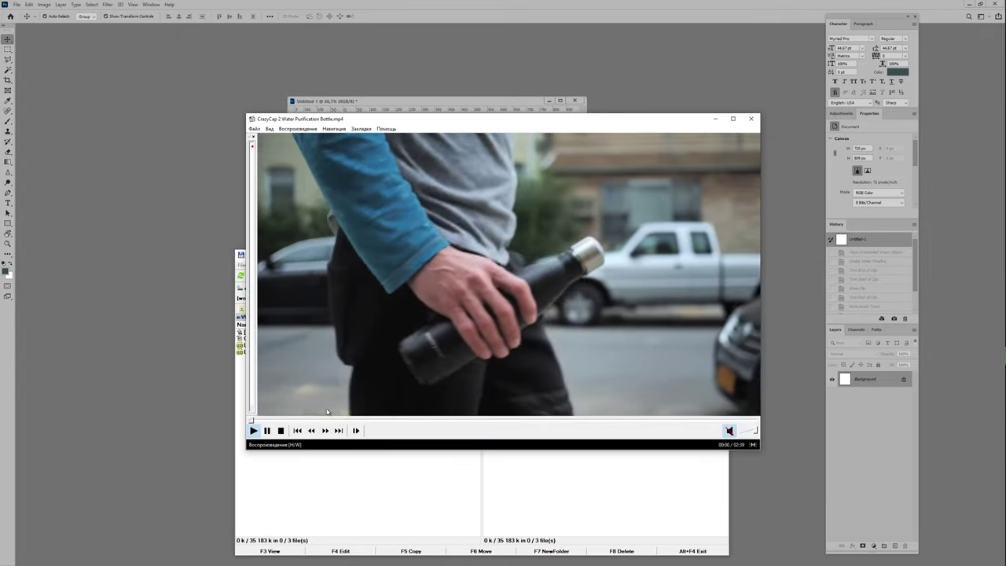
{"action": "left_click_drag", "start_coordinate": [327, 420], "coordinate": [356, 419]}
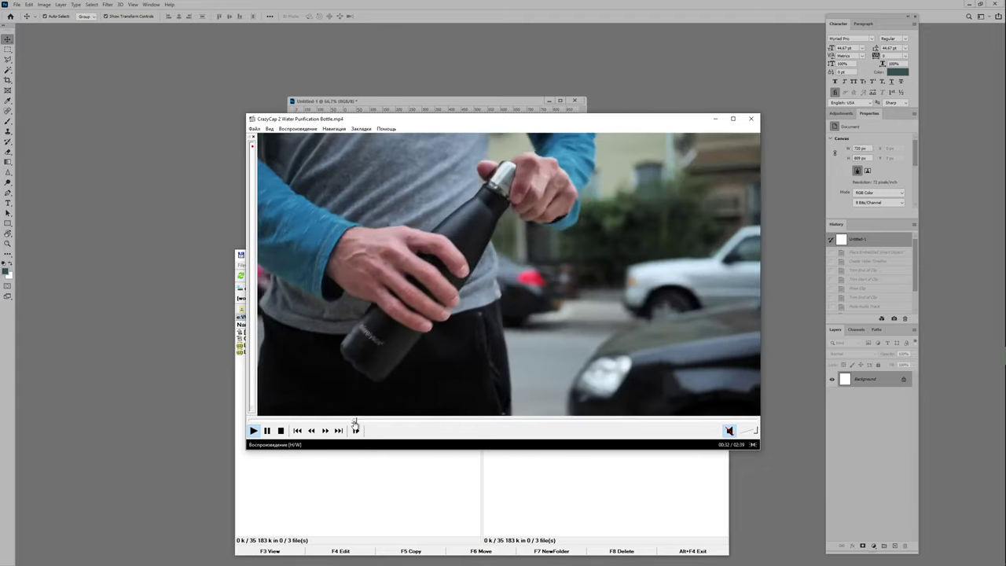
{"action": "left_click", "coordinate": [751, 119]}
Place the CrazyCap 2 Water Purification Bottle video in the Photoshop document and enlarge it to about 1474 × 829 px to cover the canvas.
{"action": "left_click_drag", "start_coordinate": [509, 355], "coordinate": [437, 217]}
{"action": "left_click_drag", "start_coordinate": [535, 333], "coordinate": [621, 393]}
{"action": "key", "text": "Return"}
Display the Timeline in Photoshop and create a video timeline for the CrazyCap 2 Water Purification Bottle layer.
{"action": "left_click", "coordinate": [152, 4]}
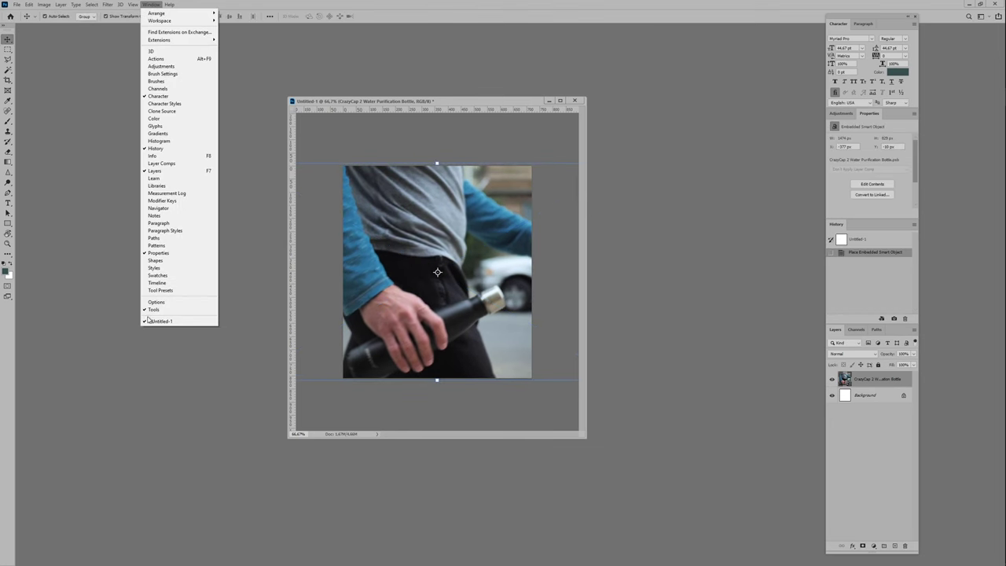
{"action": "left_click", "coordinate": [181, 291]}
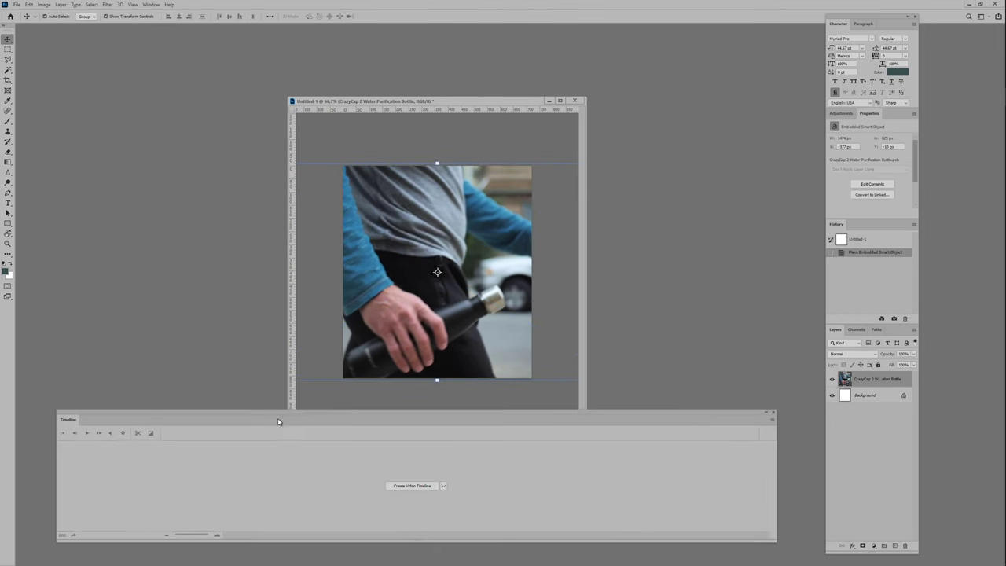
{"action": "left_click", "coordinate": [400, 487]}
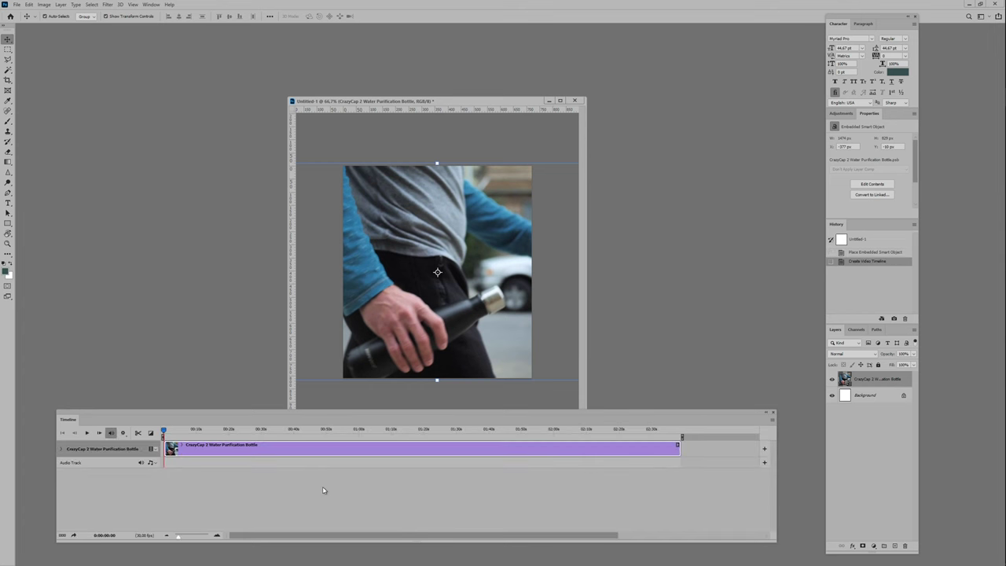
Trim both ends of the clip to about 4 seconds of the man opening and drinking from the bottle, then preview it.
{"action": "left_click_drag", "start_coordinate": [163, 432], "coordinate": [290, 431]}
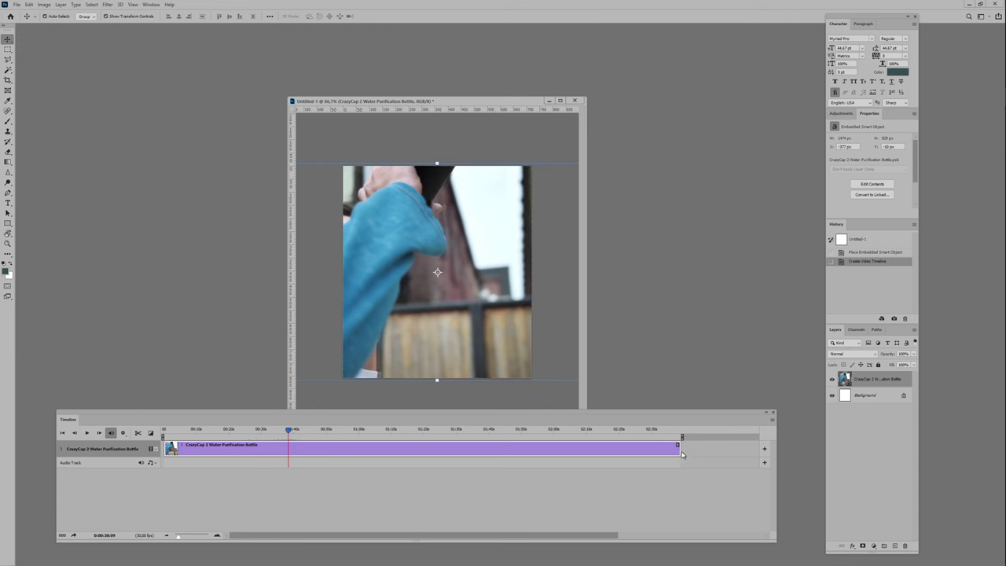
{"action": "left_click_drag", "start_coordinate": [680, 449], "coordinate": [271, 431]}
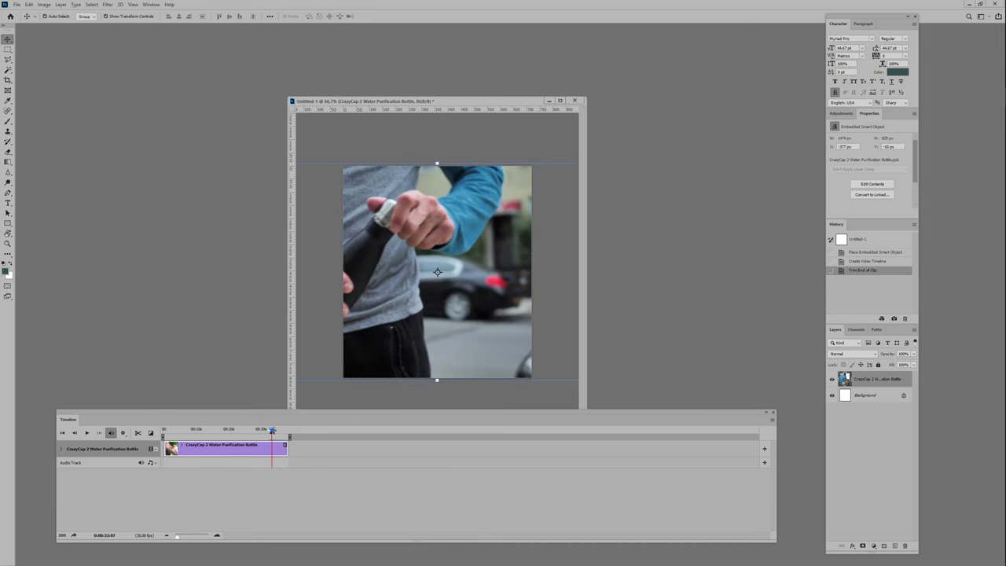
{"action": "mouse_move", "coordinate": [165, 448]}
{"action": "left_mouse_down"}
{"action": "mouse_move", "coordinate": [277, 448]}
{"action": "mouse_move", "coordinate": [169, 449]}
{"action": "left_mouse_up"}
{"action": "left_click_drag", "start_coordinate": [179, 535], "coordinate": [185, 536]}
{"action": "left_click_drag", "start_coordinate": [289, 431], "coordinate": [359, 449]}
{"action": "key", "text": "space"}
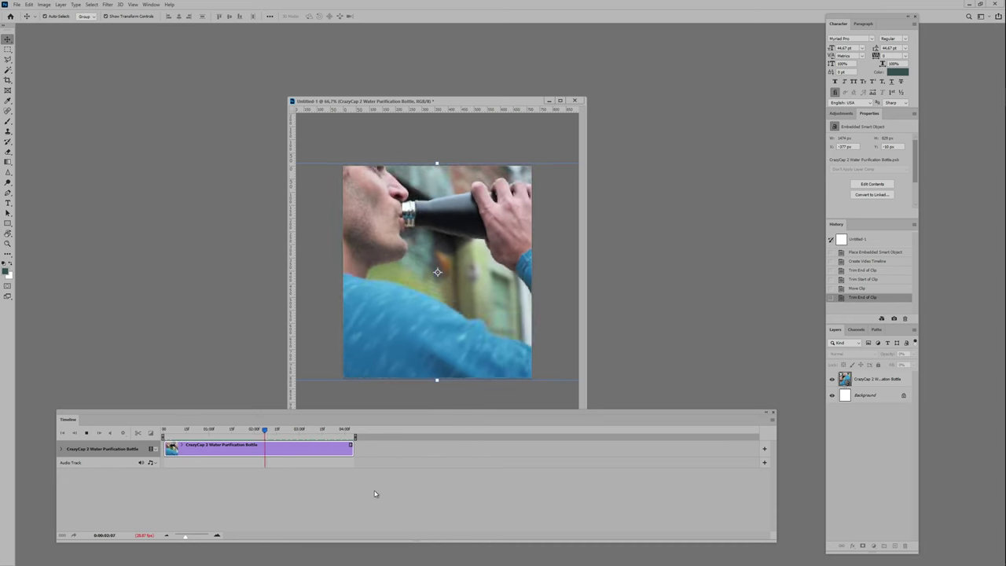
{"action": "key", "text": "space"}
Reposition the video horizontally to about X -30 px so the man stays framed in the canvas, checking it through playback.
{"action": "left_click_drag", "start_coordinate": [390, 324], "coordinate": [422, 322]}
{"action": "left_click", "coordinate": [168, 430]}
{"action": "key", "text": "space"}
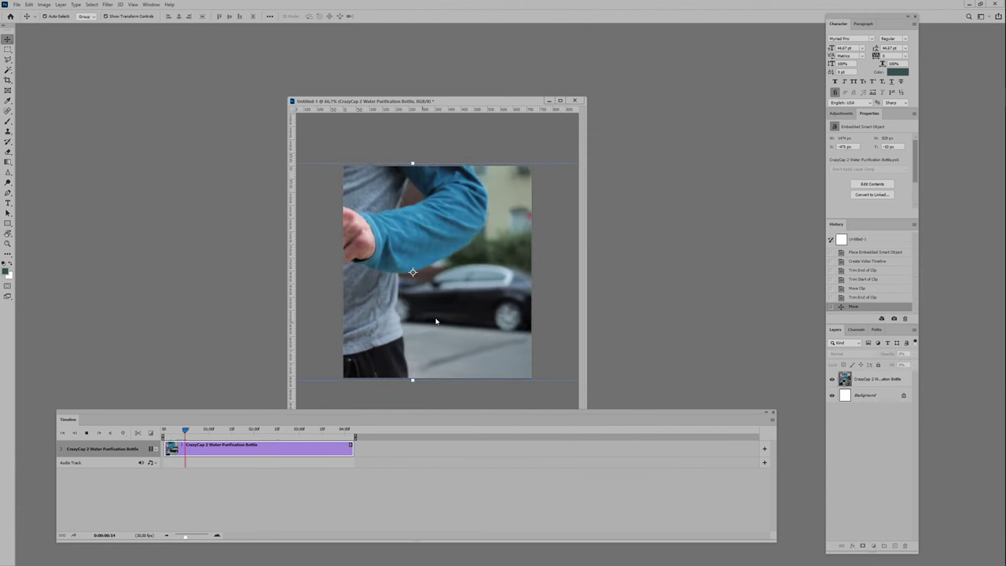
{"action": "key", "text": "space"}
{"action": "left_click_drag", "start_coordinate": [353, 331], "coordinate": [495, 339]}
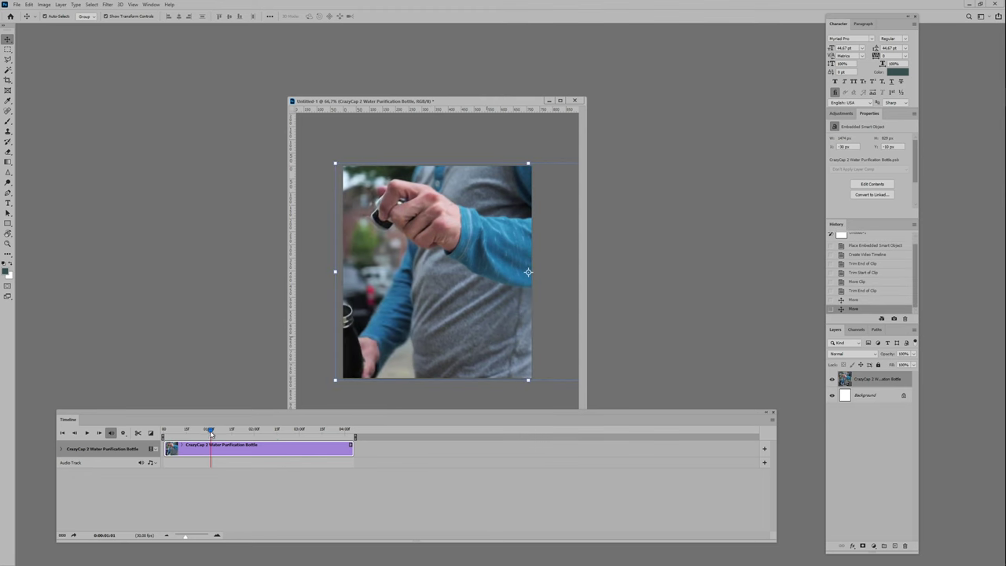
{"action": "key", "text": "space"}
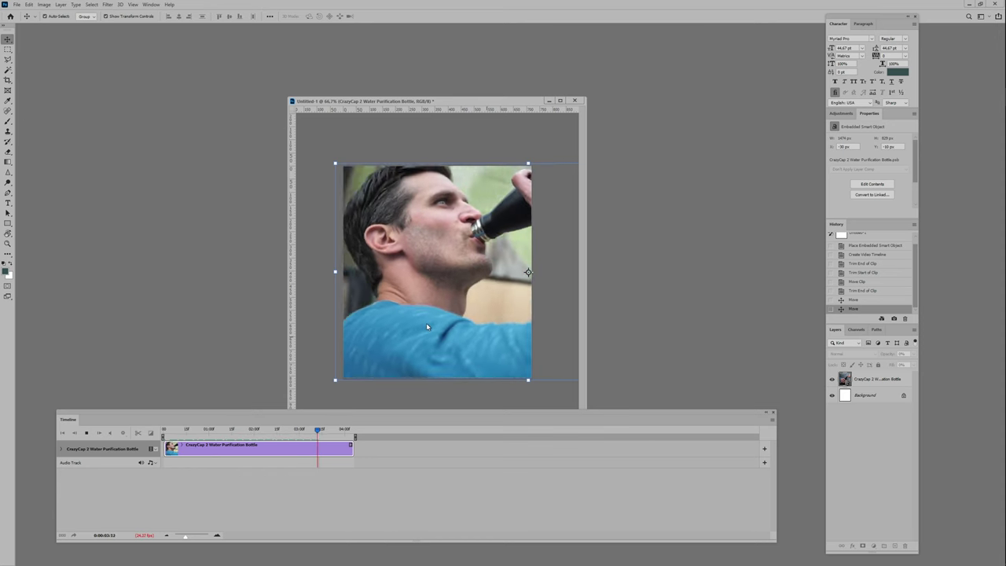
{"action": "key", "text": "space"}
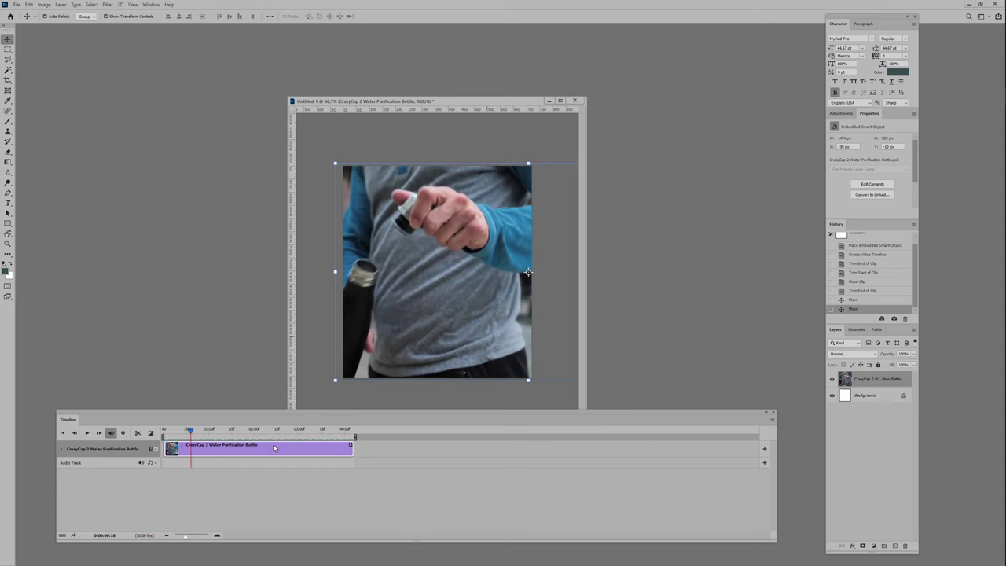
Render the video as man_drink.mp4 into the assets folder, using H.264, High Quality, document size 720 × 809 and 30 fps.
{"action": "left_click", "coordinate": [17, 5]}
{"action": "mouse_move", "coordinate": [72, 112]}
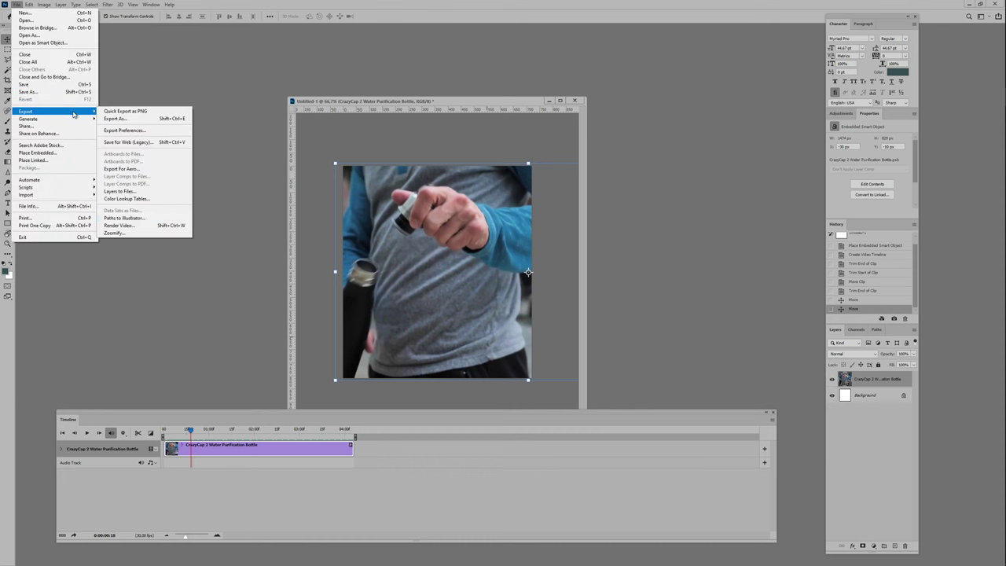
{"action": "left_click", "coordinate": [132, 225]}
{"action": "left_click", "coordinate": [361, 142]}
{"action": "left_click_drag", "start_coordinate": [360, 142], "coordinate": [306, 146]}
{"action": "key", "text": "BackSpace"}
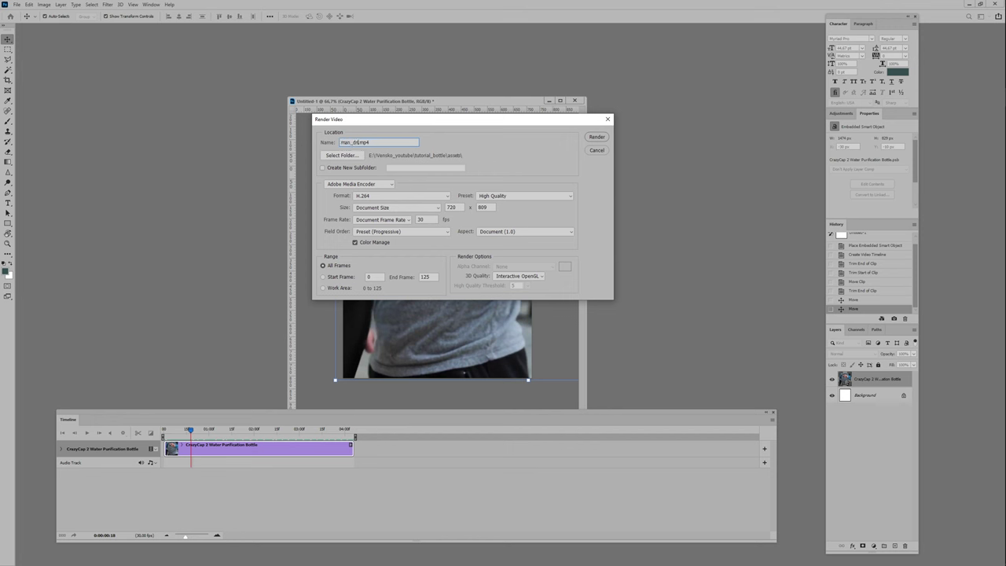
{"action": "left_click", "coordinate": [348, 156]}
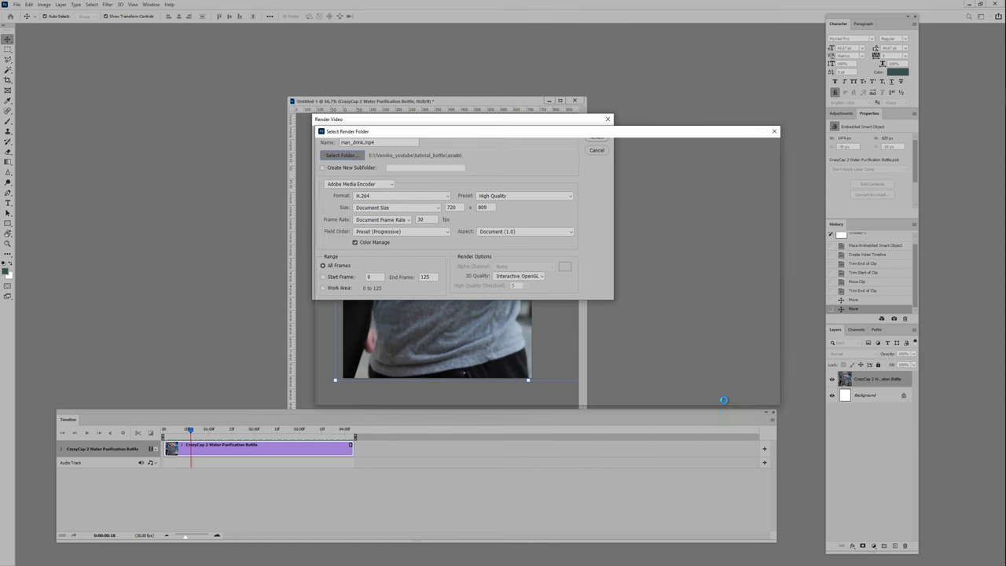
{"action": "left_click", "coordinate": [710, 396]}
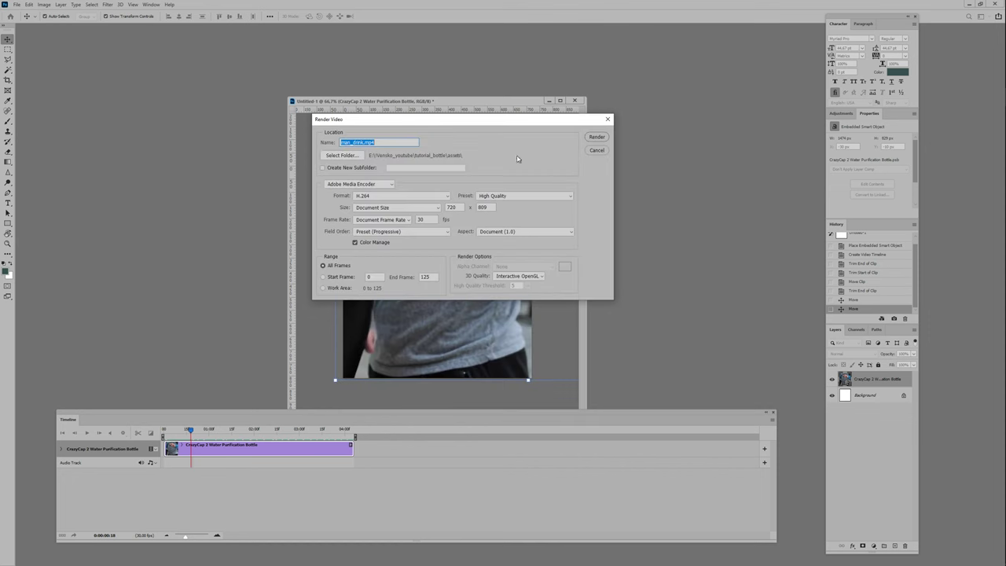
{"action": "left_click", "coordinate": [596, 138]}
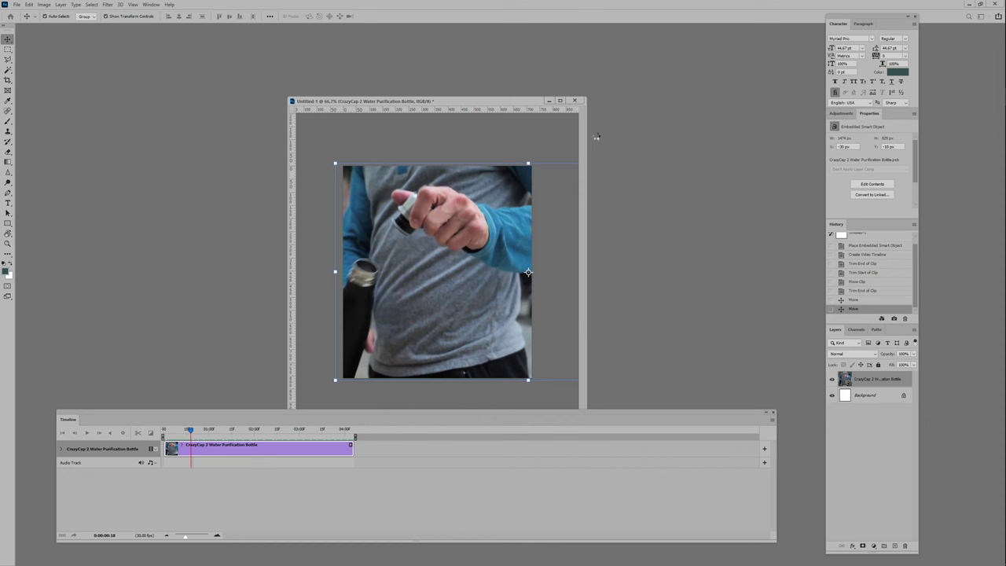
Switch to Total Commander, play the rendered man_drink.mp4 to check it, and close the player.
{"action": "mouse_move", "coordinate": [1004, 123]}
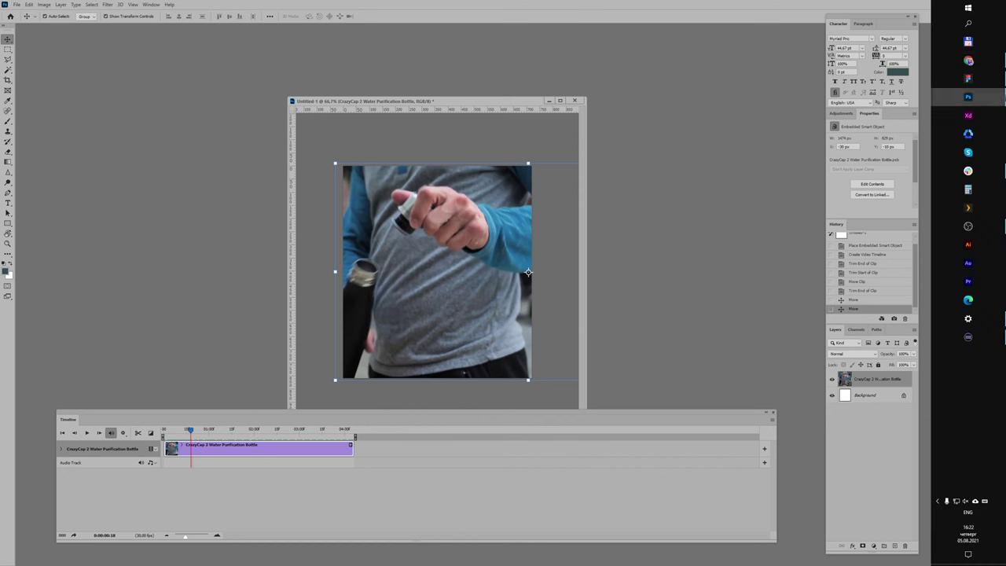
{"action": "left_click", "coordinate": [968, 40]}
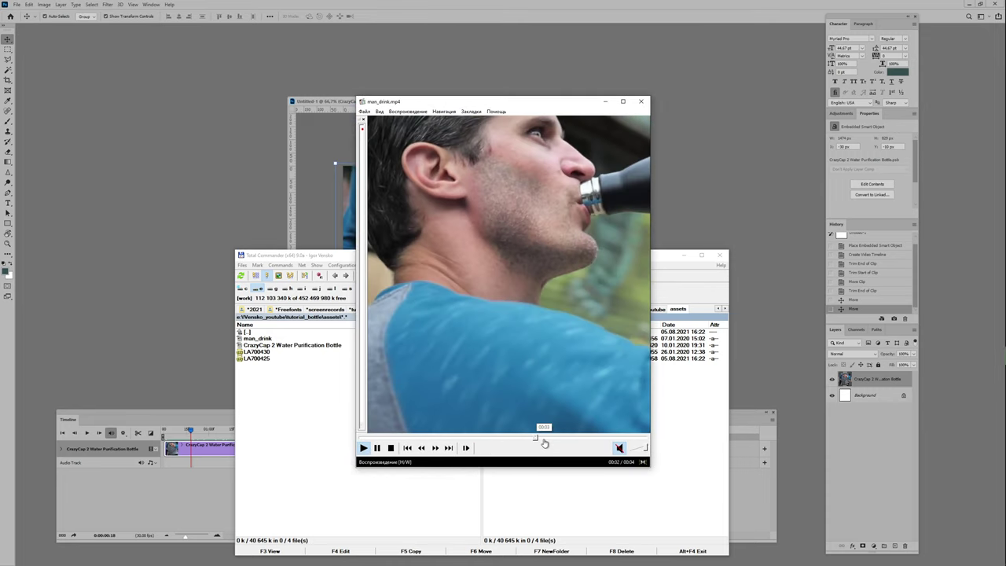
{"action": "left_click", "coordinate": [642, 102]}
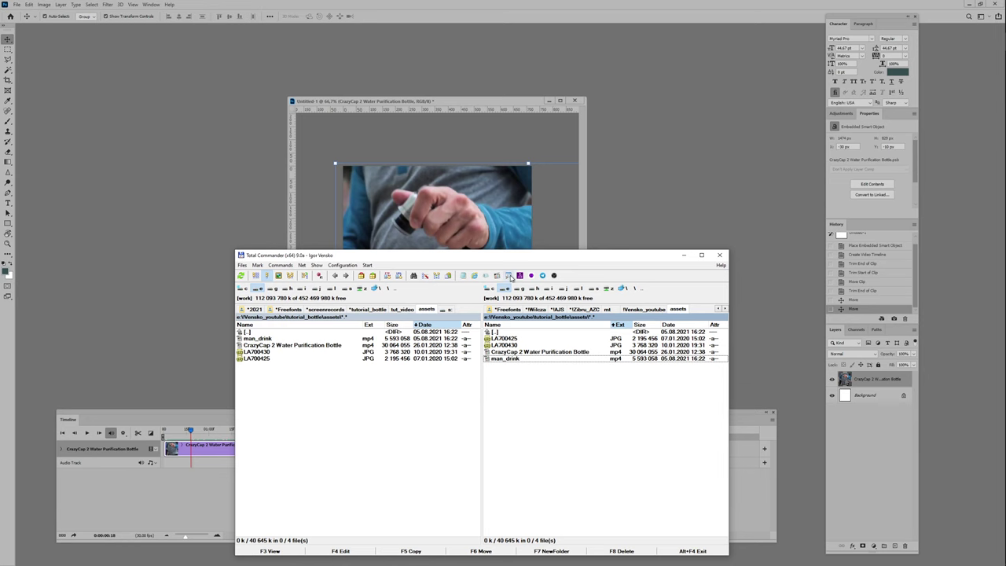
{"action": "left_click", "coordinate": [544, 198]}
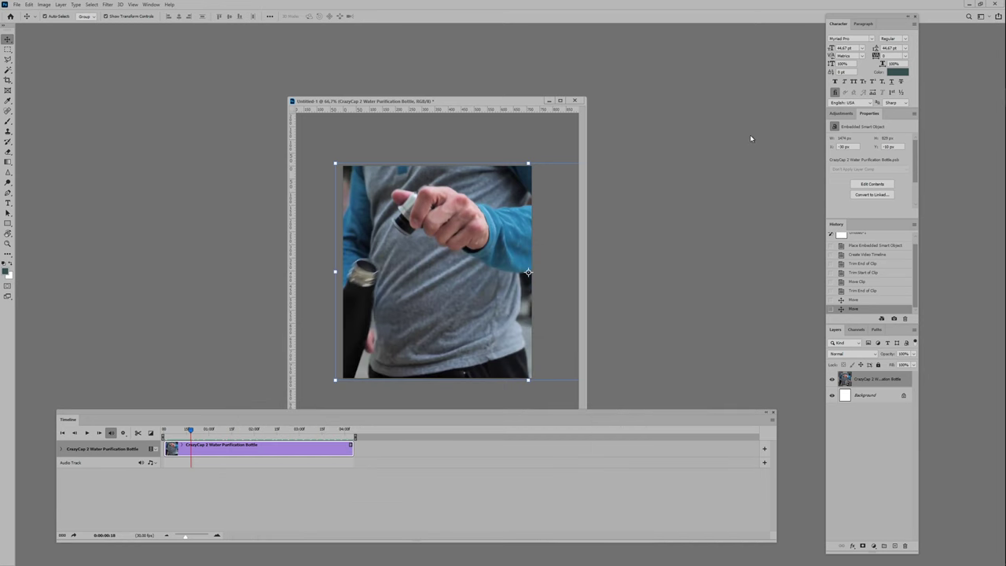
Switch to the browser and view Convertio's MP4 to GIF Converter page.
{"action": "left_click", "coordinate": [965, 65]}
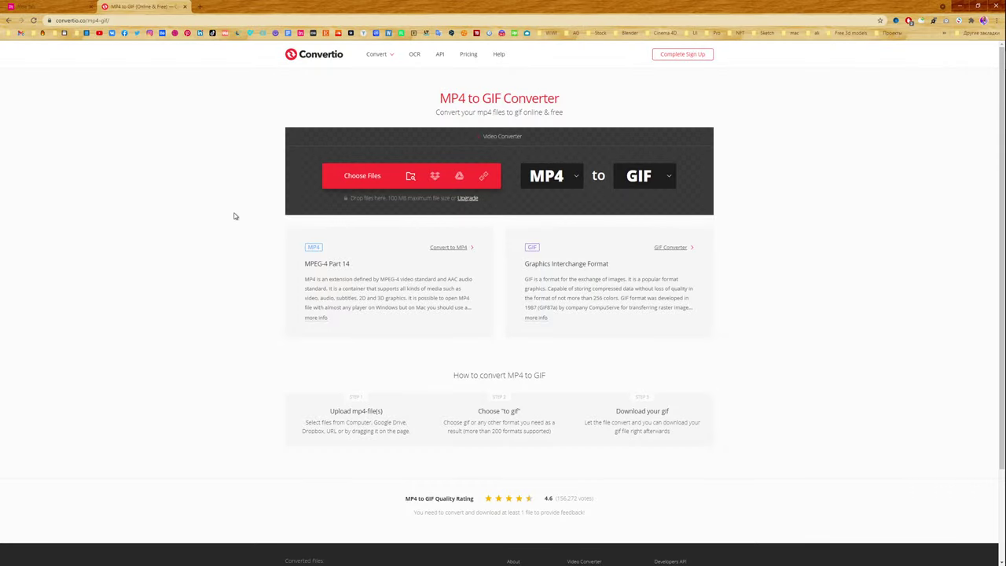
{"action": "left_click_drag", "start_coordinate": [440, 97], "coordinate": [573, 95]}
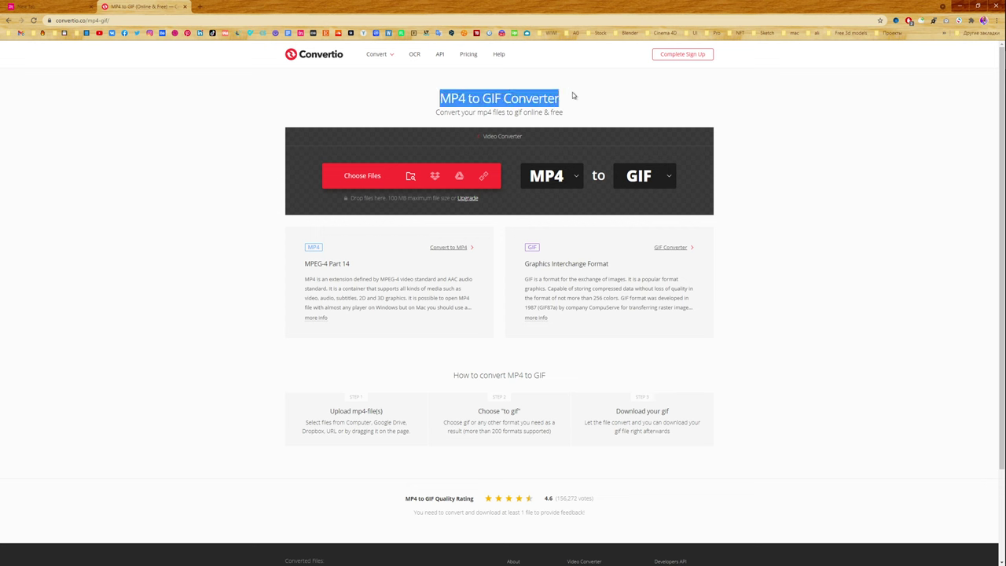
{"action": "left_click", "coordinate": [342, 105]}
{"action": "left_click_drag", "start_coordinate": [438, 98], "coordinate": [610, 99]}
{"action": "left_click", "coordinate": [580, 107]}
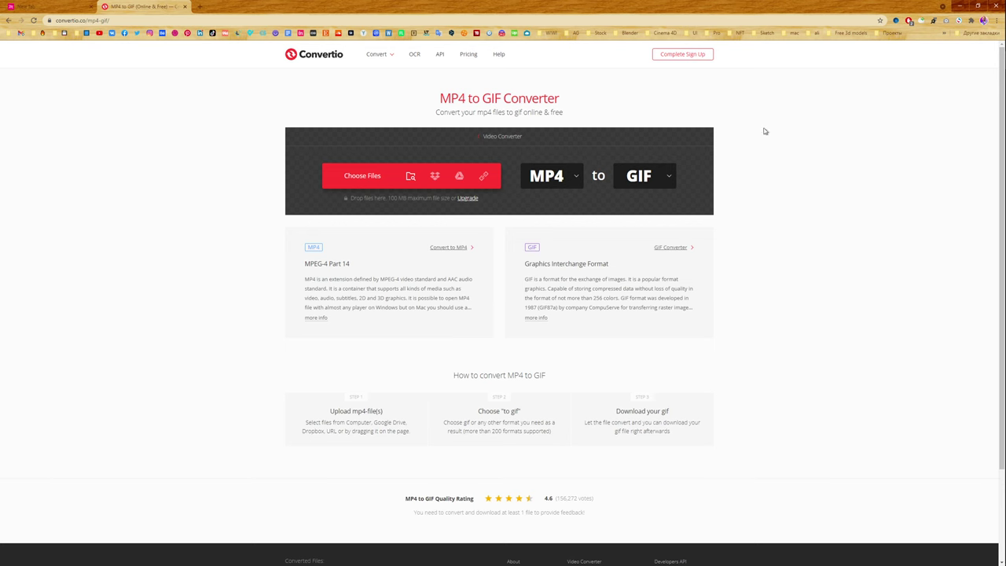
Upload man_drink.mp4 from Total Commander to Convertio, convert it to GIF and download man_drink.gif.
{"action": "left_click", "coordinate": [968, 42]}
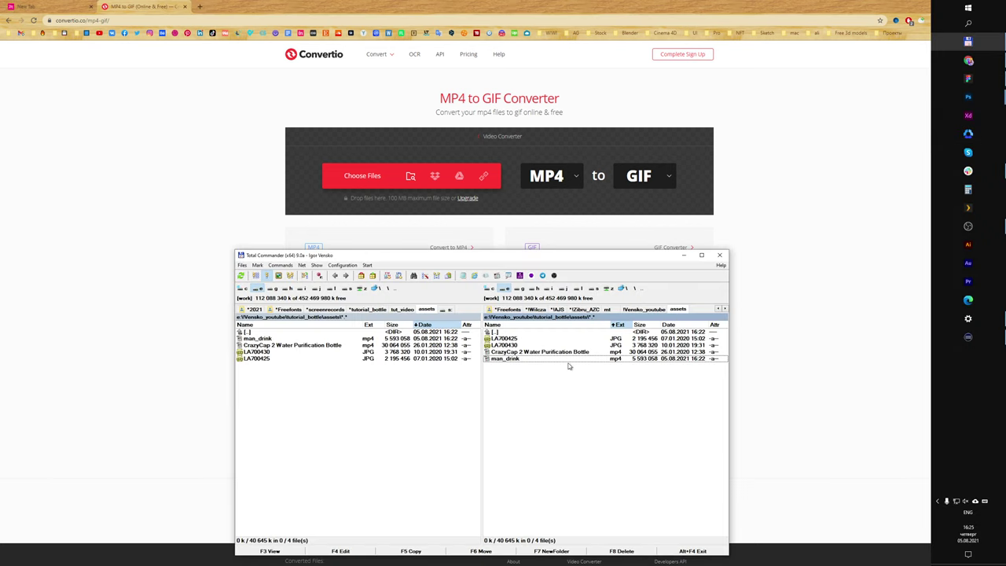
{"action": "left_click_drag", "start_coordinate": [508, 362], "coordinate": [622, 148]}
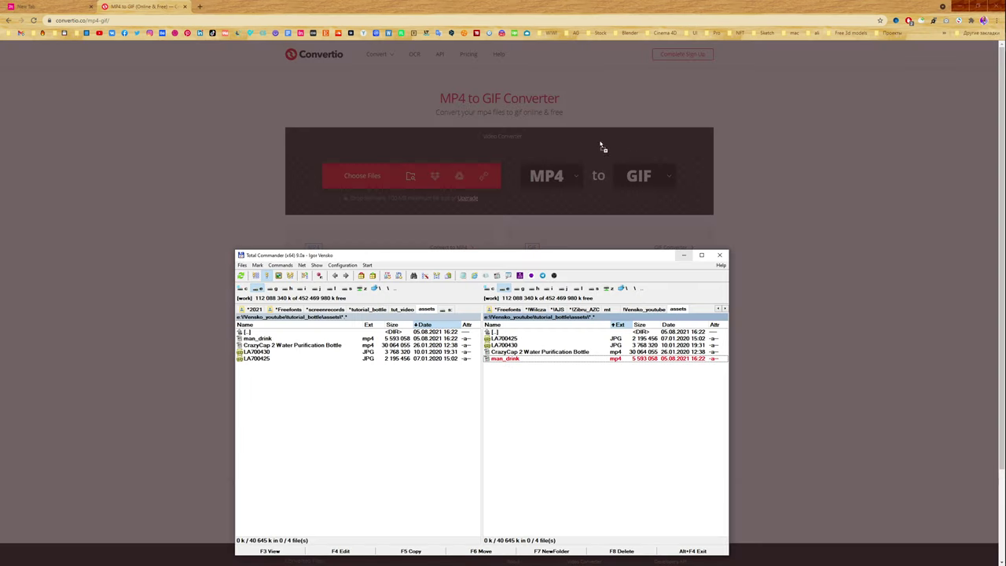
{"action": "left_click_drag", "start_coordinate": [500, 178], "coordinate": [516, 231]}
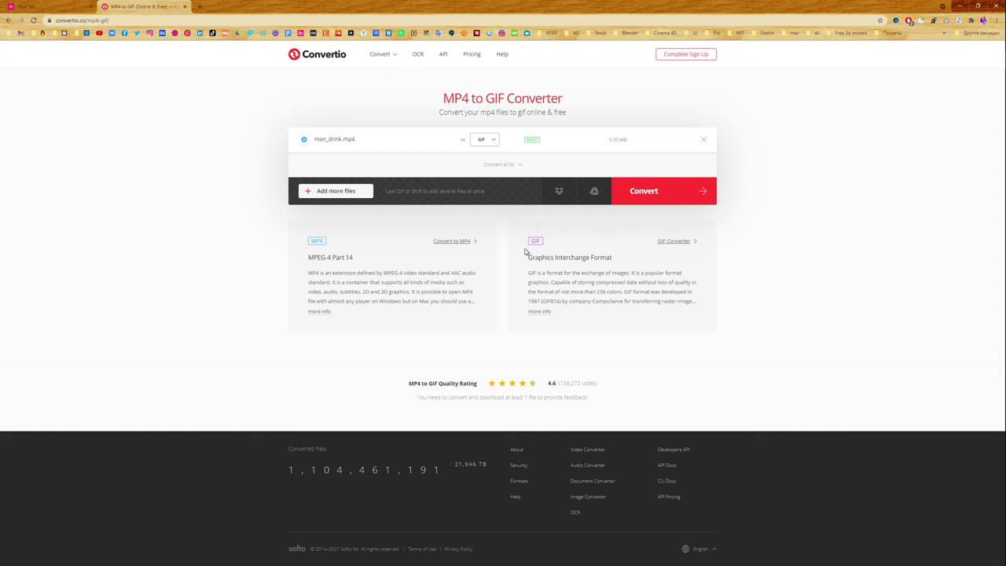
{"action": "left_click", "coordinate": [662, 196]}
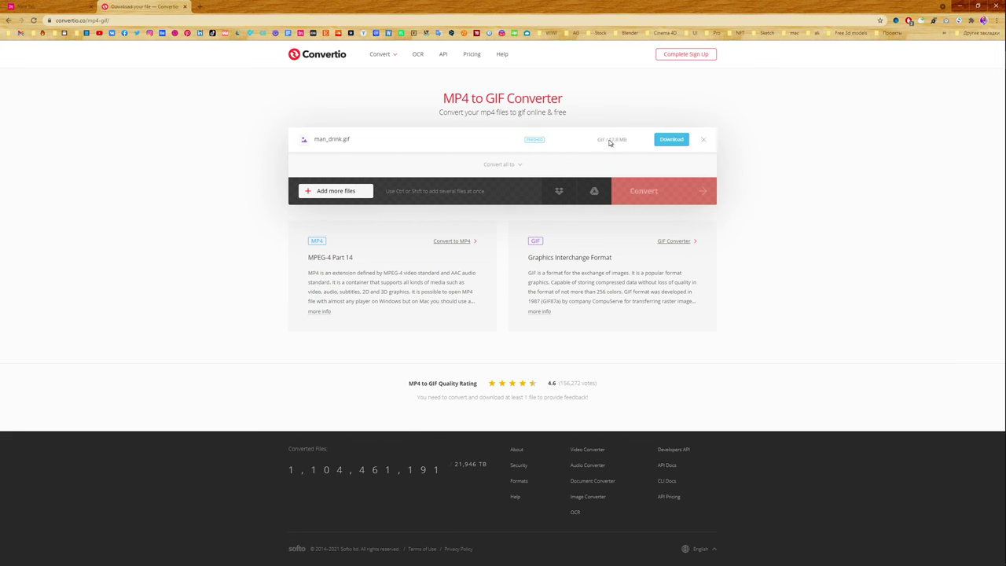
{"action": "left_click", "coordinate": [666, 143]}
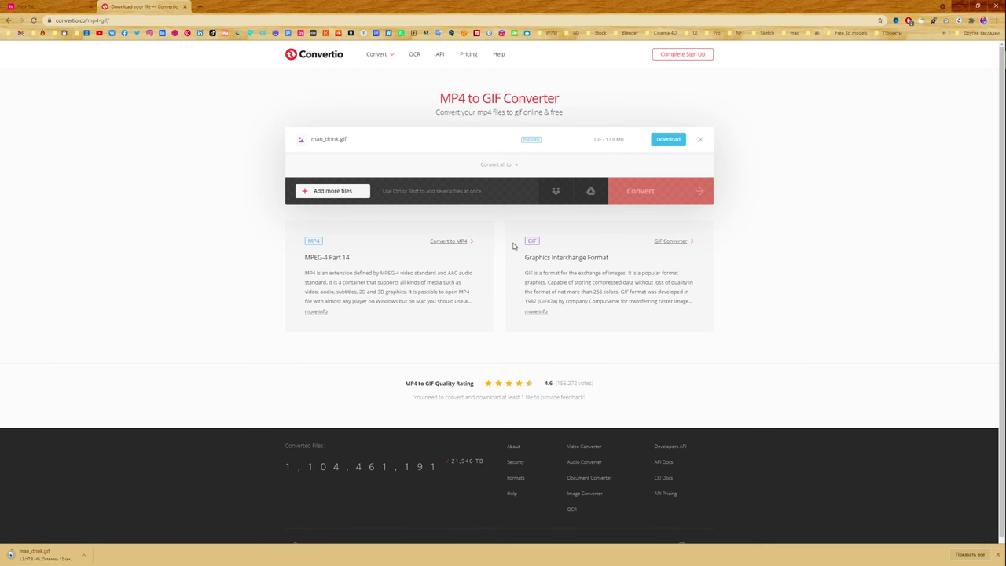
Switch to Figma and paste the man_drink GIF over the photo of the man opening the bottle in the man_drink group.
{"action": "mouse_move", "coordinate": [1002, 212]}
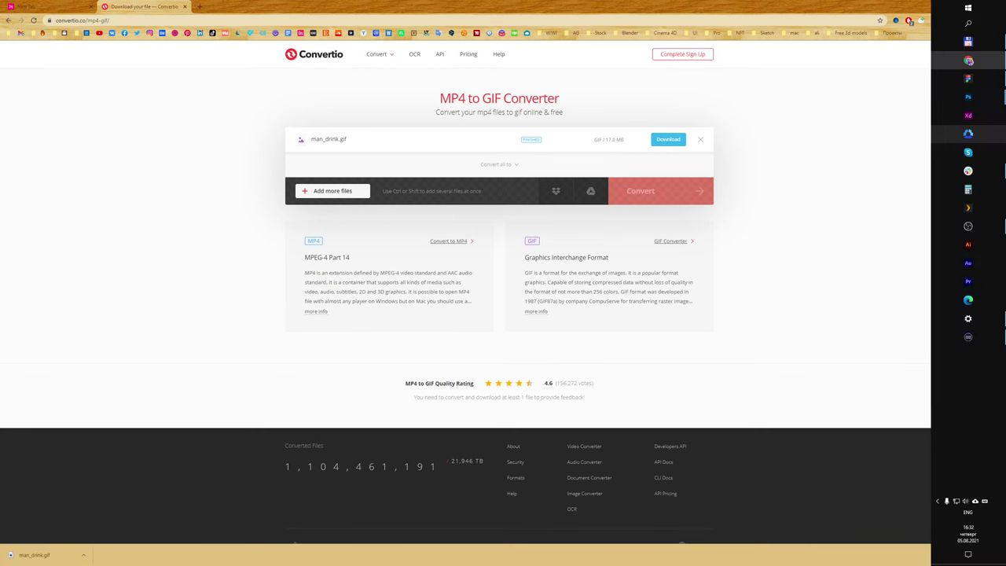
{"action": "left_click", "coordinate": [968, 79]}
{"action": "left_click", "coordinate": [968, 42]}
{"action": "left_click", "coordinate": [519, 341]}
{"action": "left_click_drag", "start_coordinate": [770, 208], "coordinate": [337, 274]}
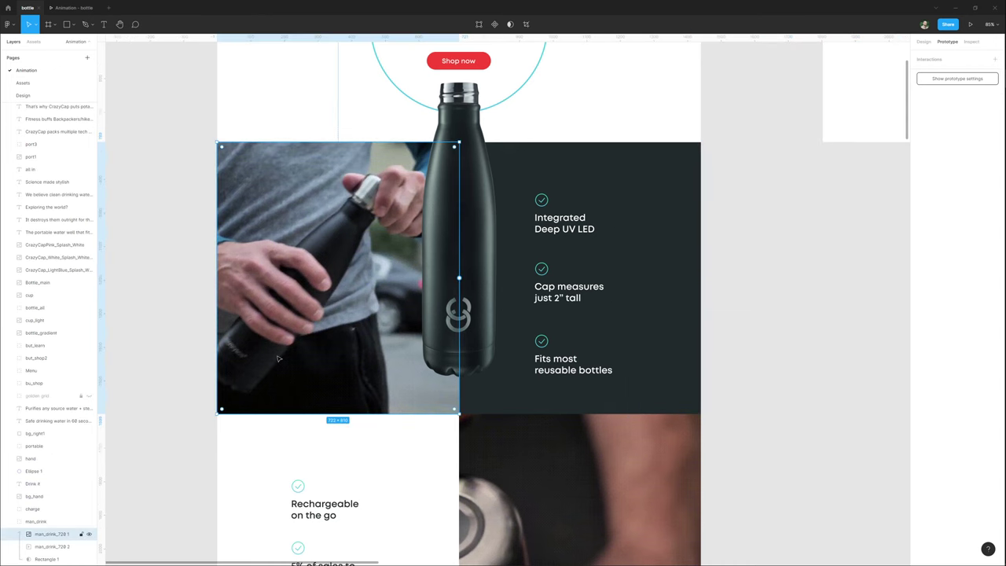
{"action": "key", "text": "ctrl+v"}
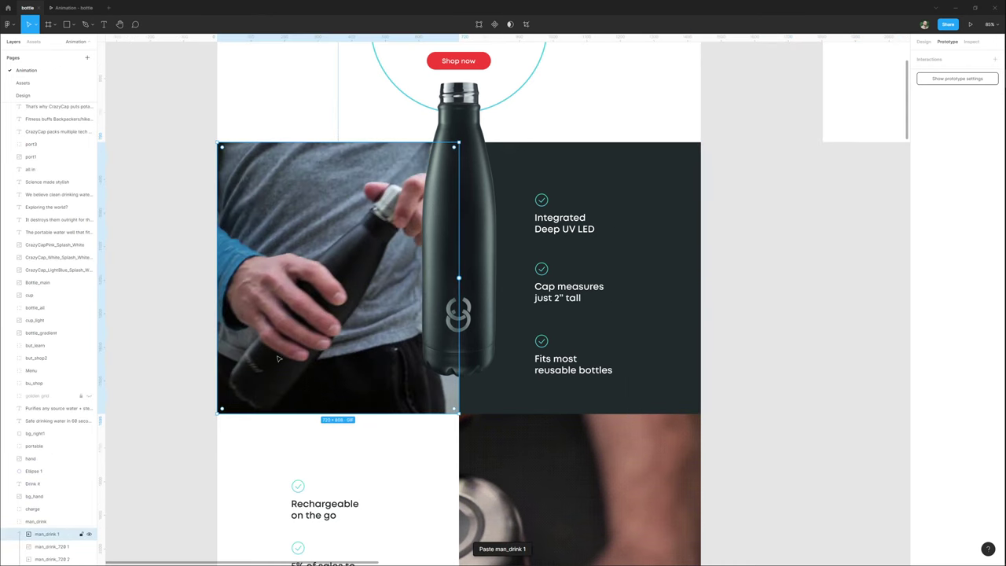
Add a flow starting point named "full page" to the full-length project frame and open the prototype preview.
{"action": "left_click", "coordinate": [162, 303]}
{"action": "scroll", "coordinate": [162, 303], "scroll_direction": "down", "scroll_amount": 5, "text": "ctrl"}
{"action": "scroll", "coordinate": [243, 191], "scroll_direction": "up", "scroll_amount": 3}
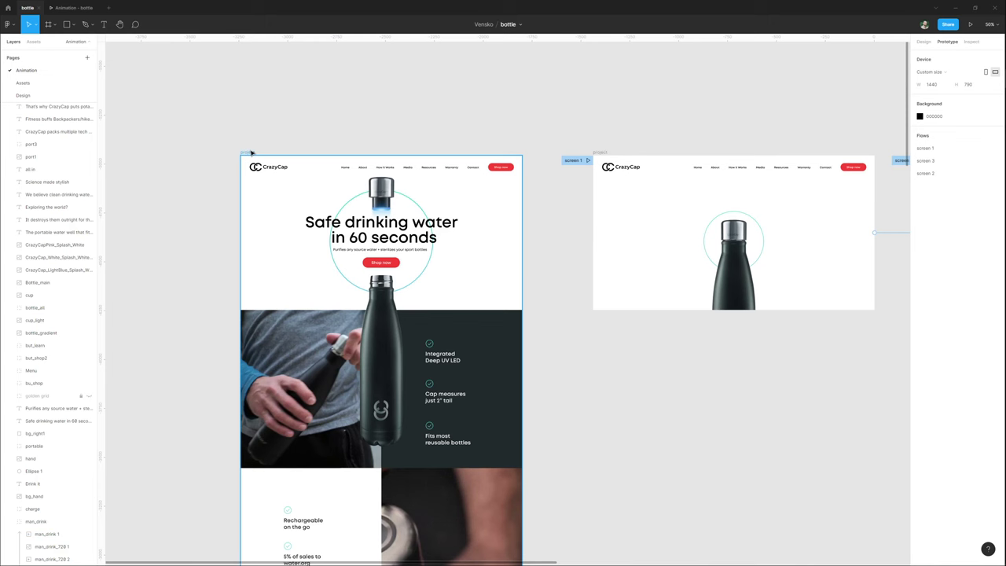
{"action": "left_click", "coordinate": [251, 153]}
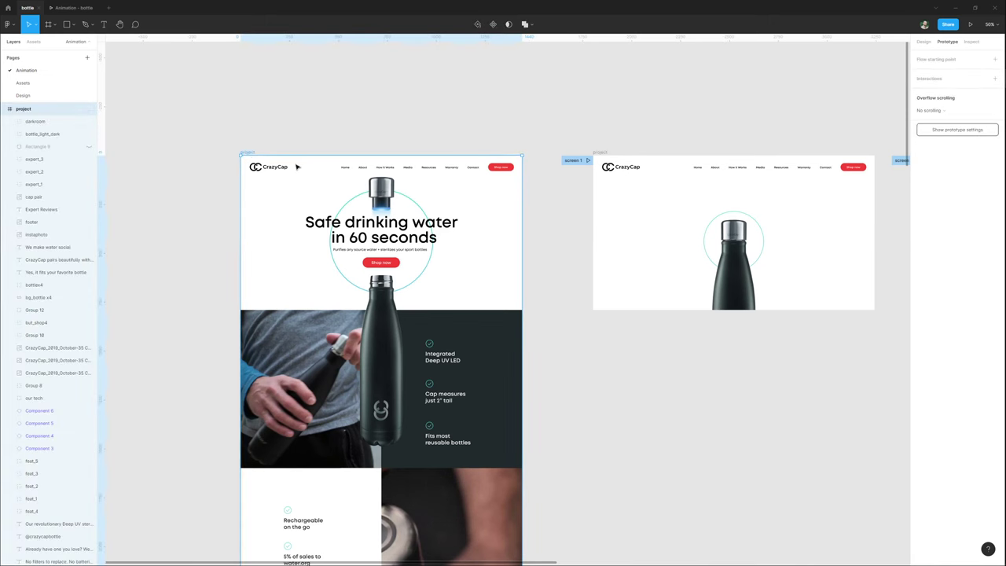
{"action": "left_click", "coordinate": [936, 62]}
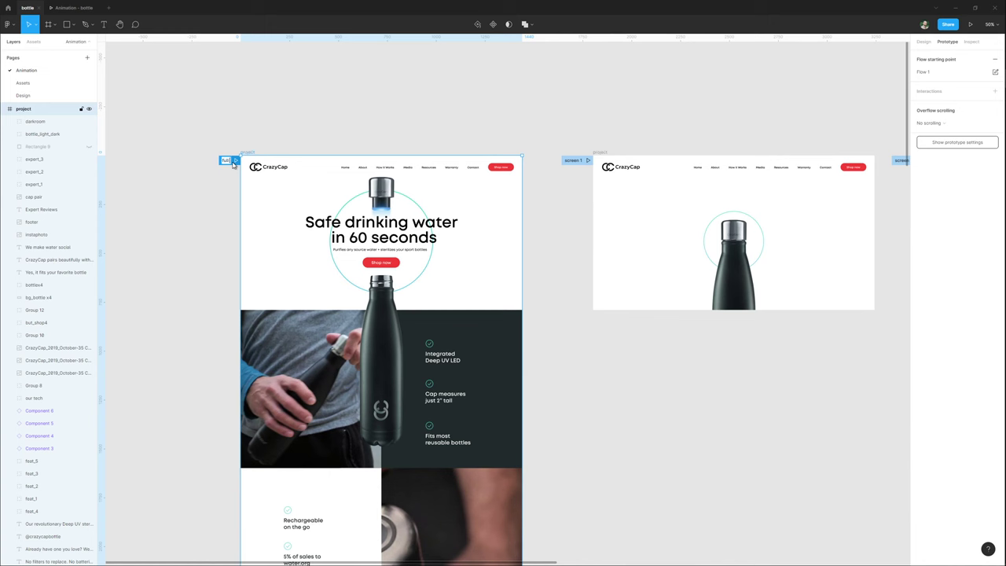
{"action": "left_click", "coordinate": [200, 128]}
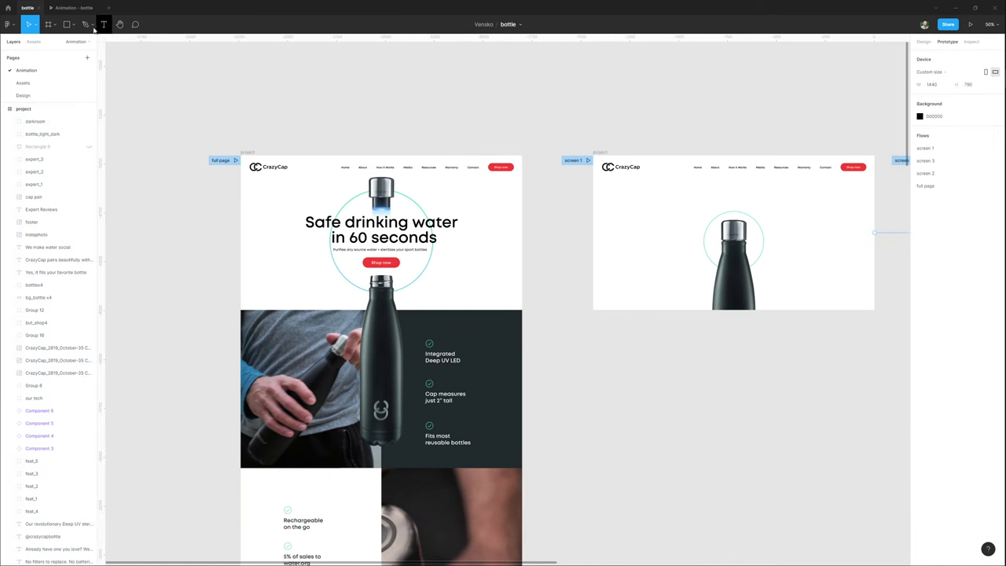
{"action": "left_click", "coordinate": [62, 10]}
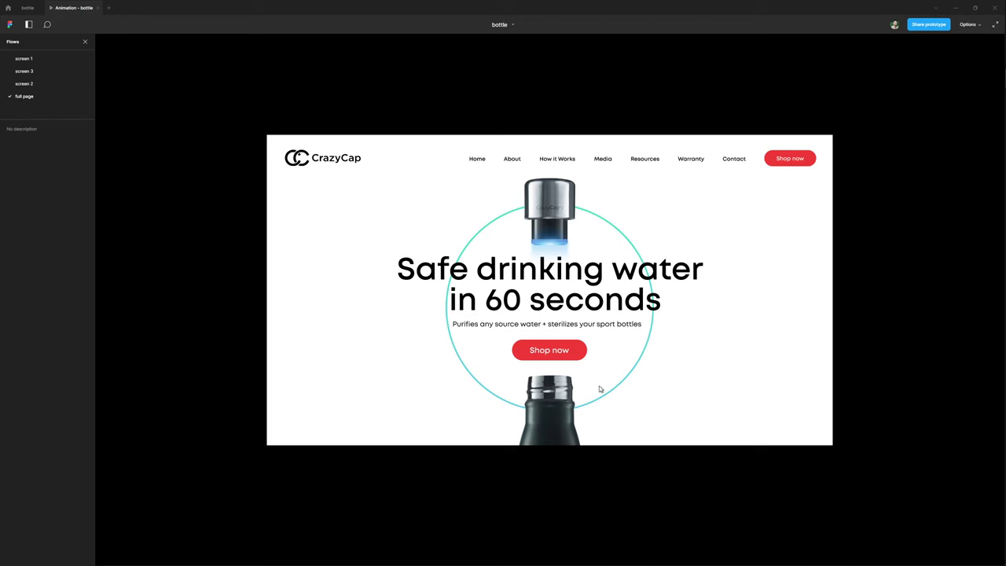
Review the playing man_drink GIF in the full page preview, down to the bottle feature section and back to the top.
{"action": "scroll", "coordinate": [653, 388], "scroll_direction": "down", "scroll_amount": 10}
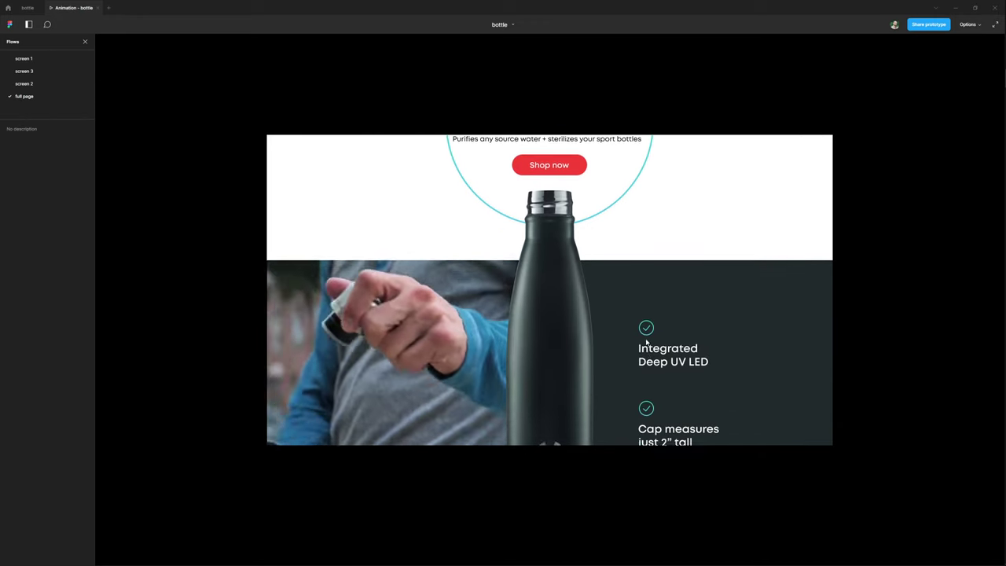
{"action": "scroll", "coordinate": [641, 337], "scroll_direction": "down", "scroll_amount": 2}
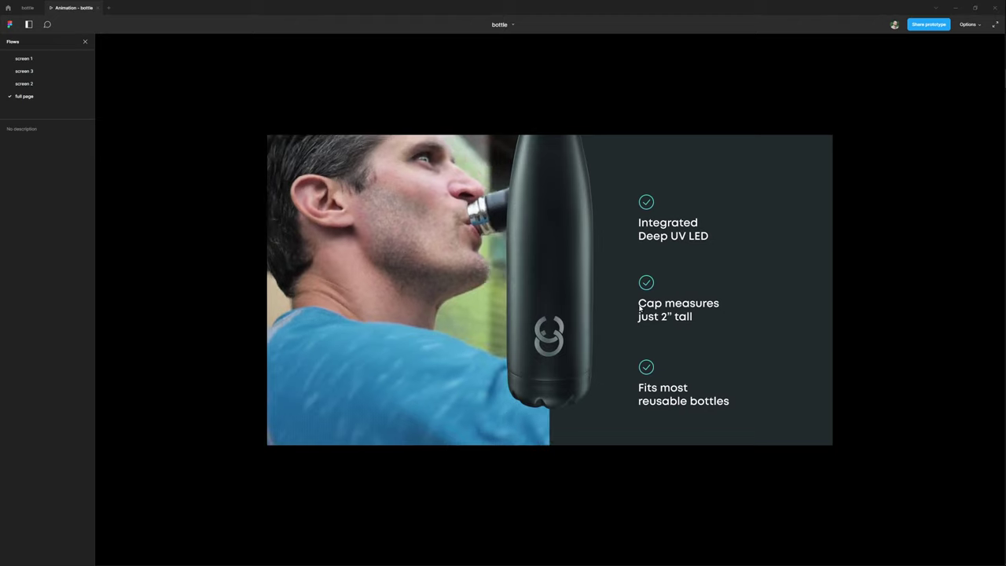
{"action": "scroll", "coordinate": [600, 326], "scroll_direction": "down", "scroll_amount": 3}
{"action": "scroll", "coordinate": [602, 307], "scroll_direction": "up", "scroll_amount": 3}
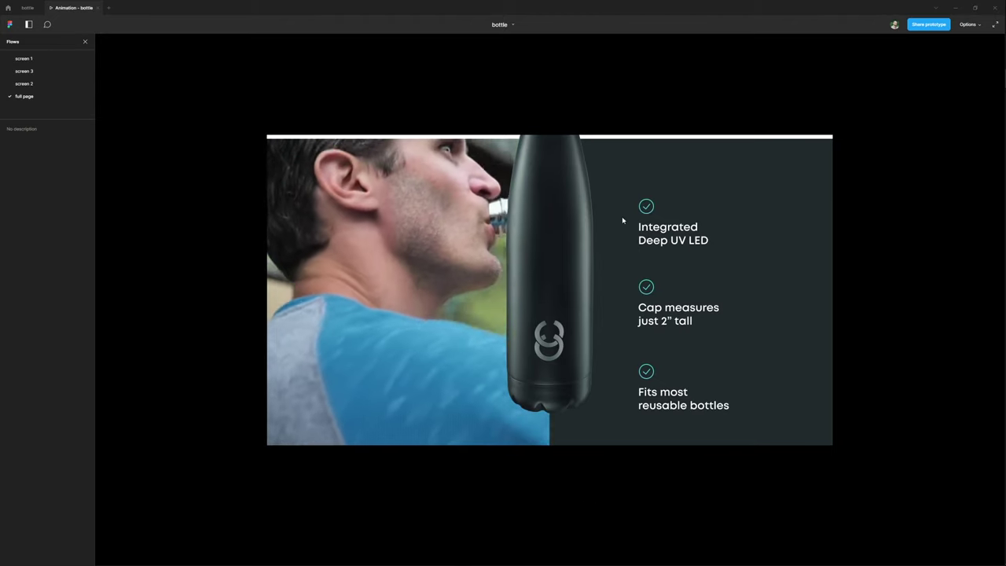
{"action": "scroll", "coordinate": [621, 218], "scroll_direction": "up", "scroll_amount": 5}
{"action": "scroll", "coordinate": [636, 178], "scroll_direction": "up", "scroll_amount": 7}
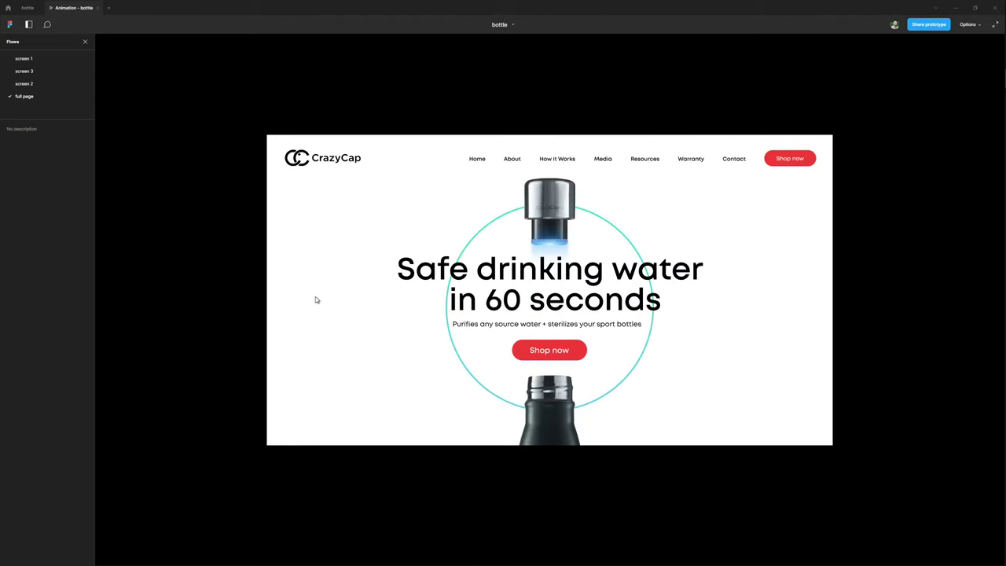
Return to the bottle design file and inspect the layers of the charge and darkroom photo groups.
{"action": "left_click", "coordinate": [27, 7]}
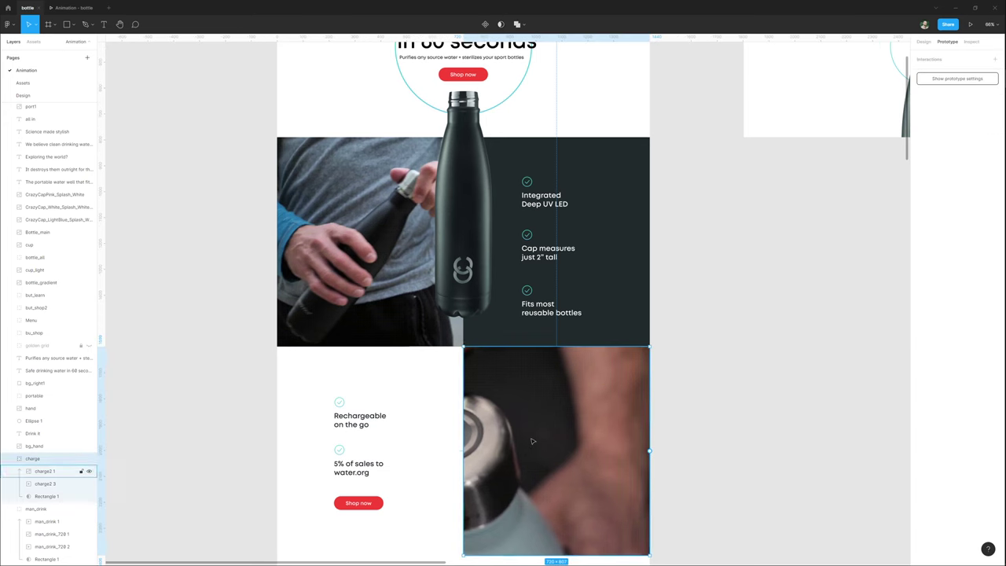
{"action": "left_click", "coordinate": [89, 472]}
{"action": "left_click_drag", "start_coordinate": [382, 482], "coordinate": [397, 67]}
{"action": "left_click_drag", "start_coordinate": [467, 491], "coordinate": [472, 229]}
{"action": "left_click", "coordinate": [542, 495]}
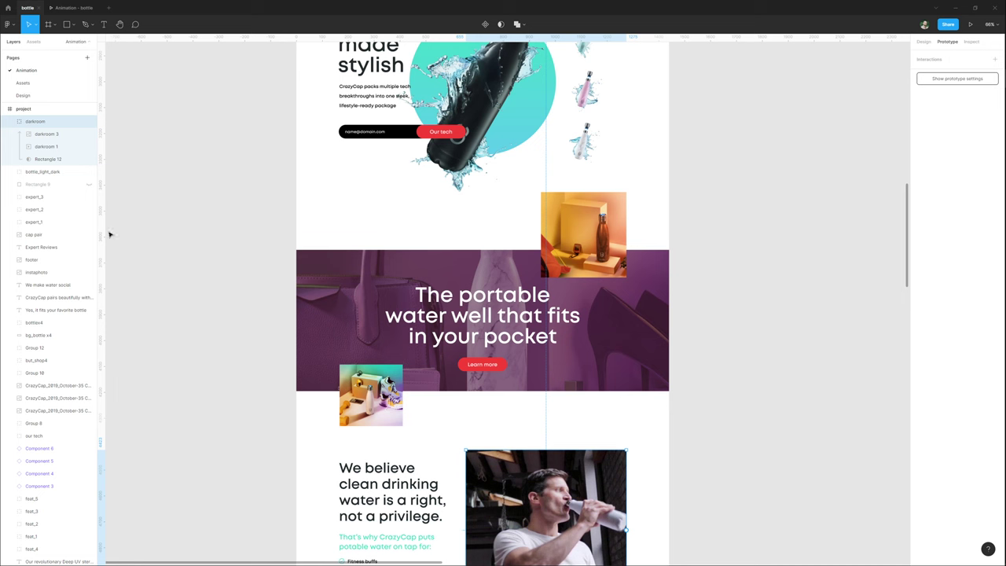
Preview the full page flow again, from the hero section down to the photo of the man drinking.
{"action": "left_click", "coordinate": [72, 7]}
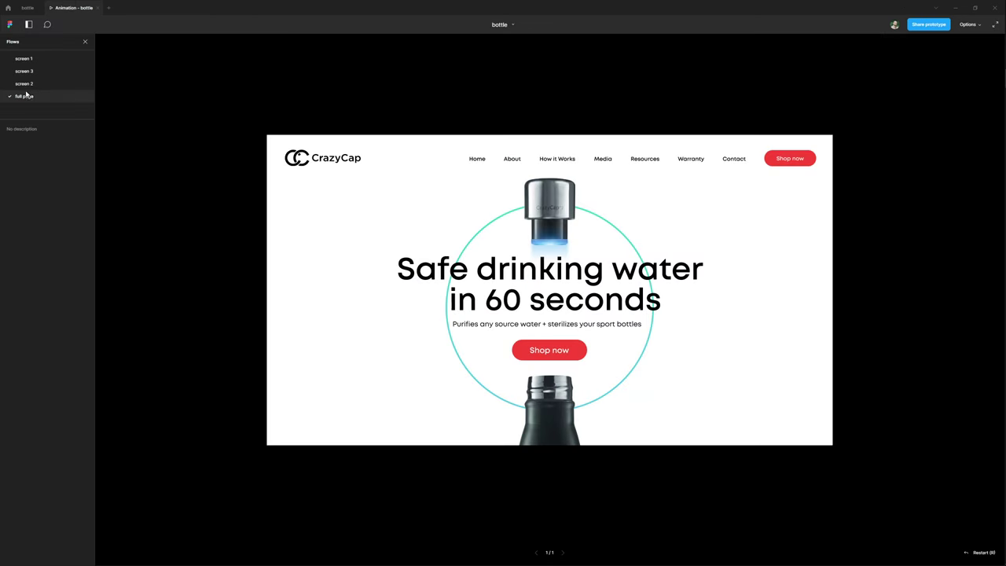
{"action": "left_click", "coordinate": [33, 95]}
{"action": "scroll", "coordinate": [603, 310], "scroll_direction": "down", "scroll_amount": 5}
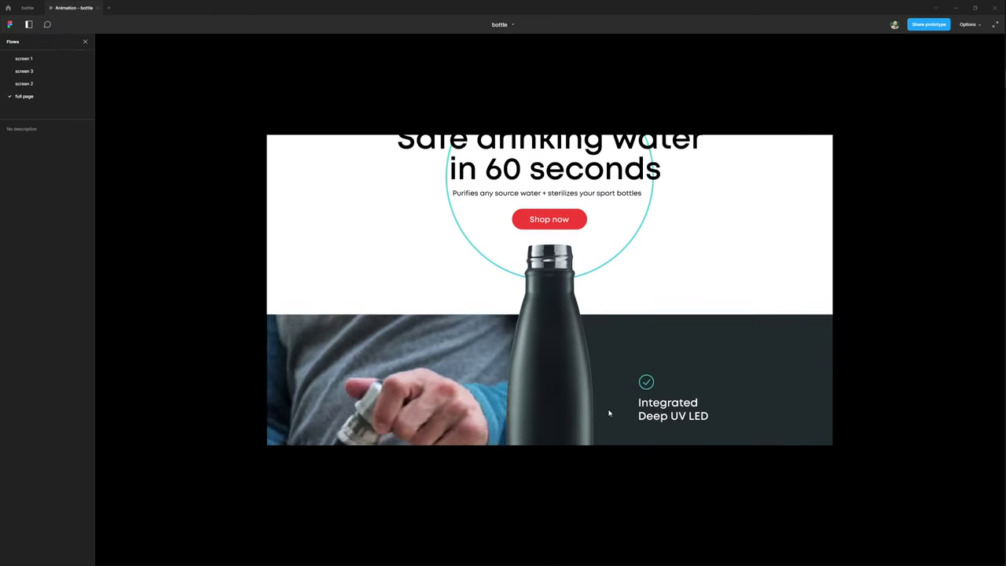
{"action": "scroll", "coordinate": [603, 310], "scroll_direction": "down", "scroll_amount": 10}
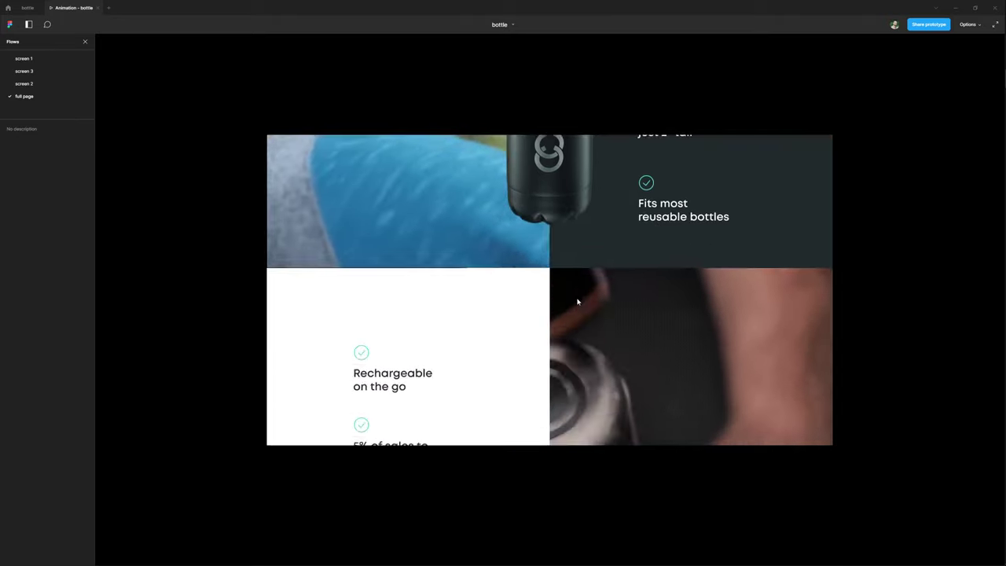
{"action": "scroll", "coordinate": [581, 377], "scroll_direction": "down", "scroll_amount": 10}
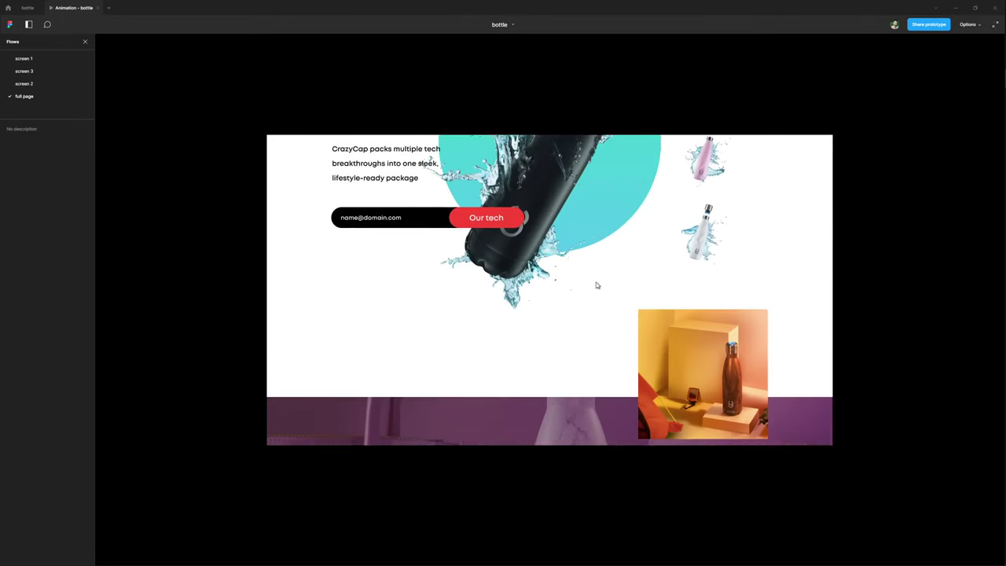
{"action": "scroll", "coordinate": [585, 363], "scroll_direction": "down", "scroll_amount": 5}
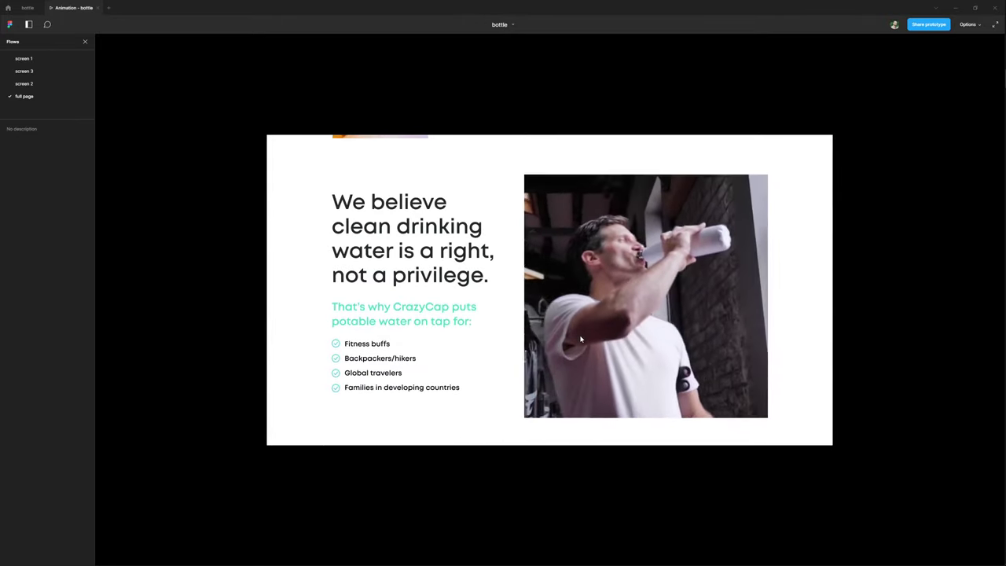
Duplicate the full-length project frame beside the last short screen and name the copy's flow starting point 1.
{"action": "left_click", "coordinate": [28, 8]}
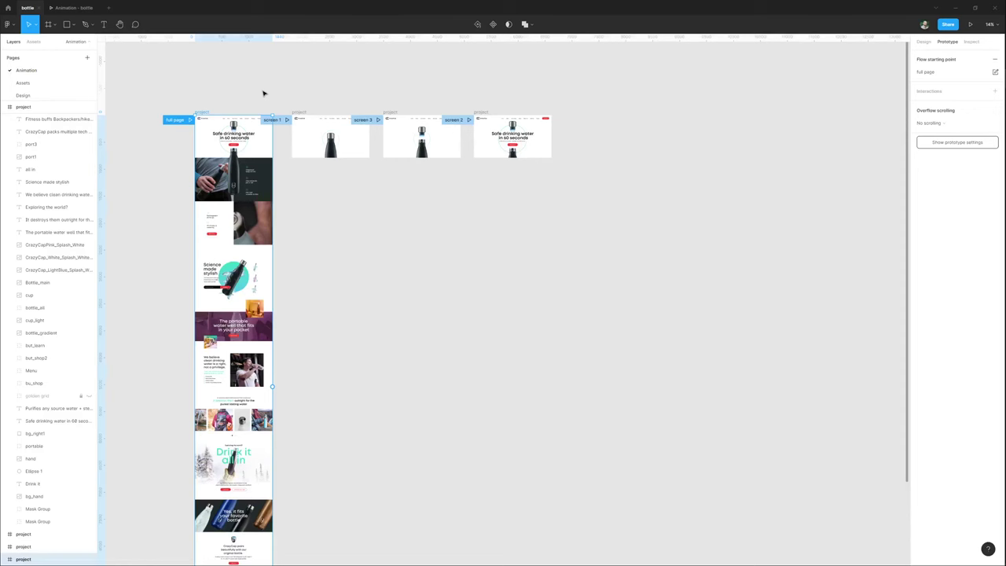
{"action": "left_click_drag", "start_coordinate": [241, 134], "coordinate": [640, 134]}
{"action": "scroll", "coordinate": [651, 123], "scroll_direction": "up", "scroll_amount": 3}
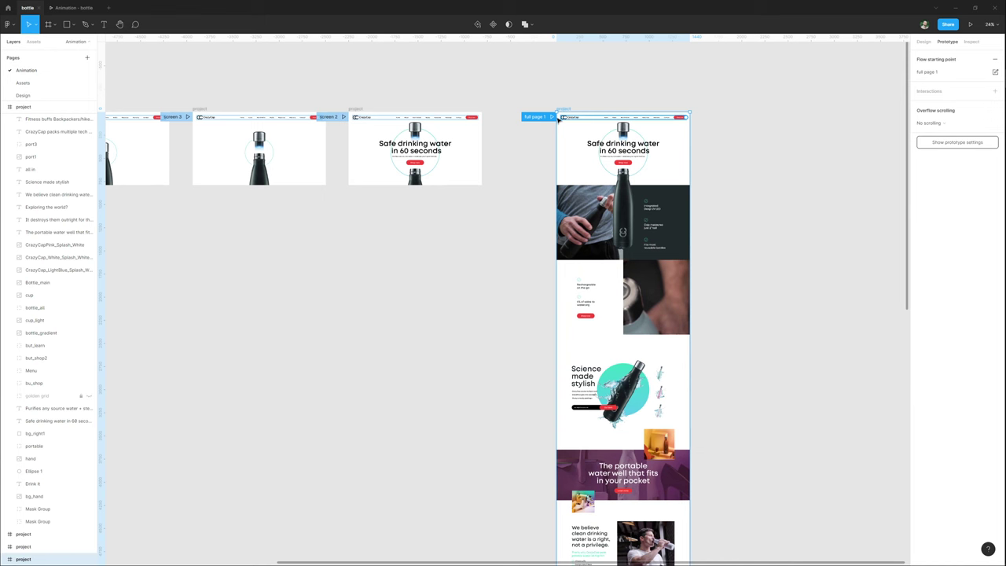
{"action": "left_click", "coordinate": [537, 85]}
{"action": "left_click_drag", "start_coordinate": [537, 85], "coordinate": [414, 92]}
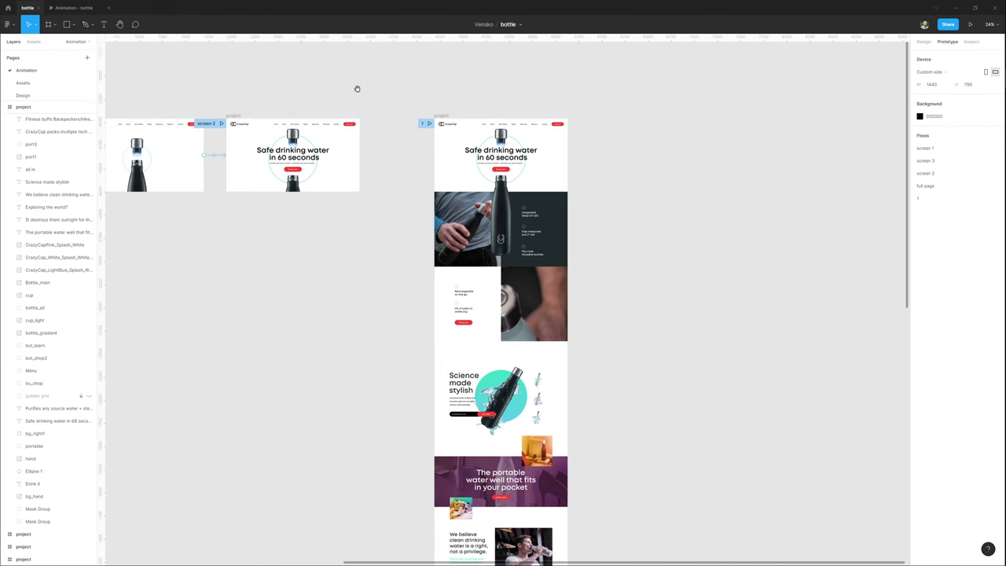
Link the screen 2 frame to full-length frame 1 with an After delay trigger of 1 ms and an Instant animation.
{"action": "left_click", "coordinate": [237, 116]}
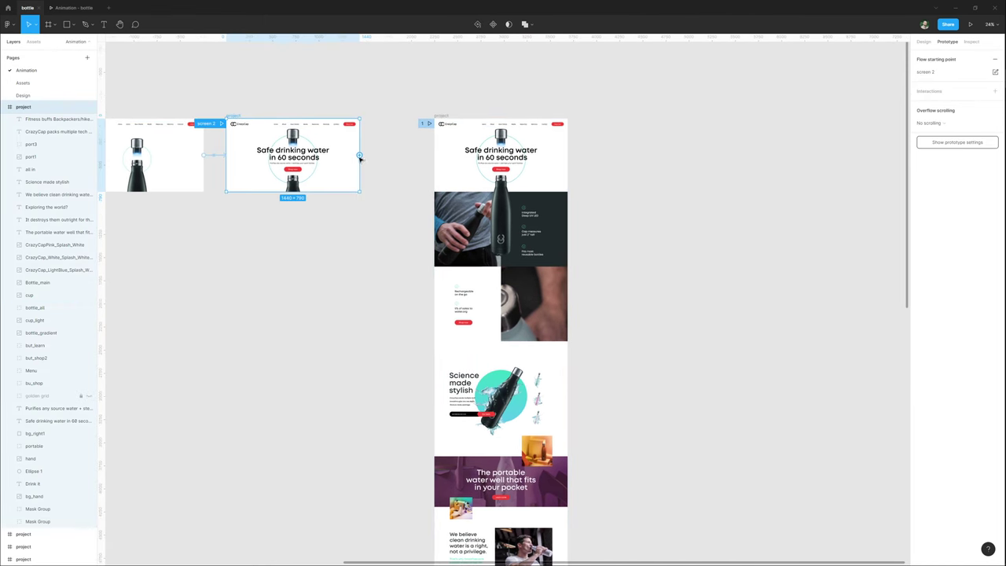
{"action": "left_click_drag", "start_coordinate": [360, 158], "coordinate": [459, 312]}
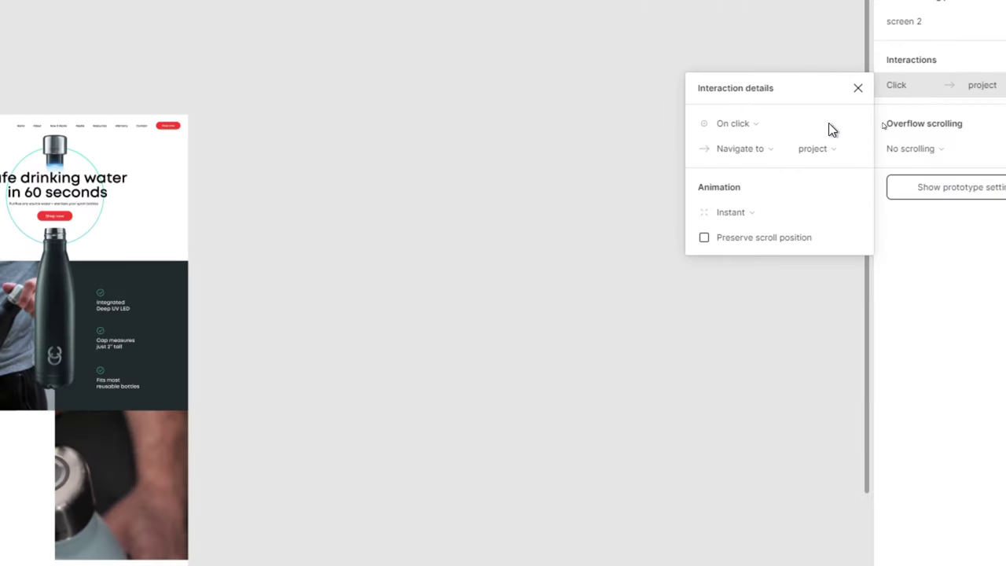
{"action": "left_click", "coordinate": [843, 123]}
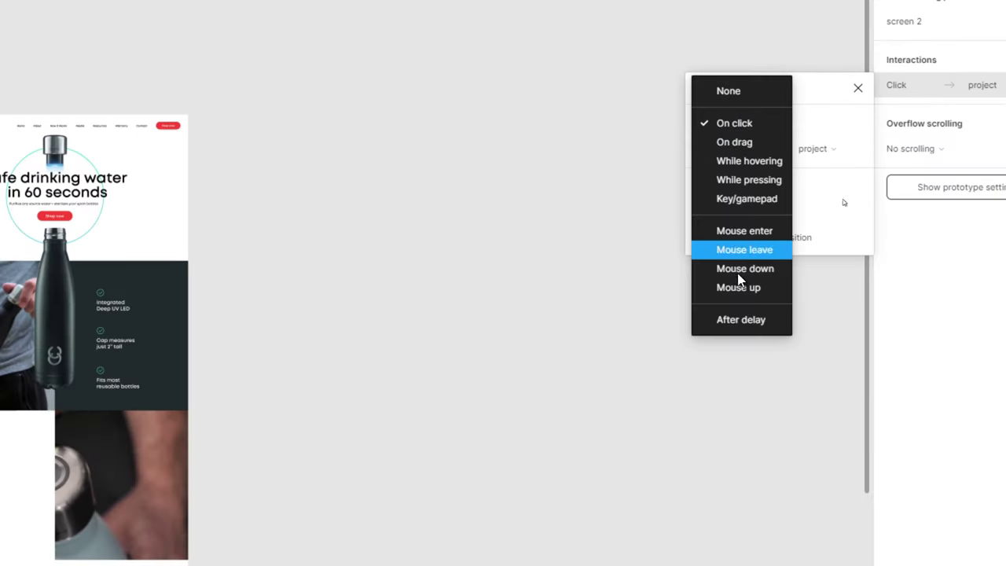
{"action": "left_click", "coordinate": [737, 320]}
{"action": "left_click", "coordinate": [830, 124]}
{"action": "type", "text": "0"}
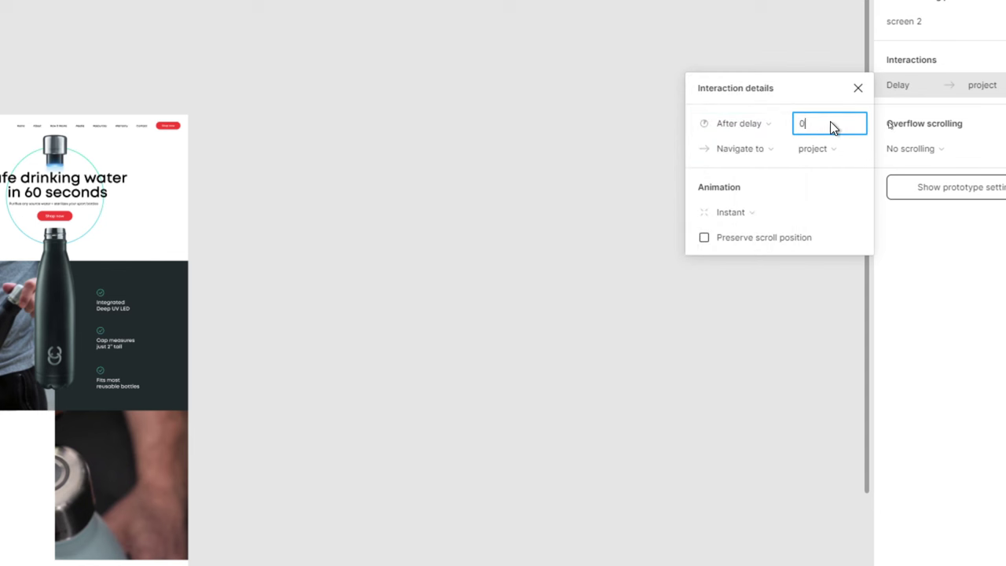
{"action": "left_click", "coordinate": [755, 212]}
{"action": "left_click", "coordinate": [739, 212]}
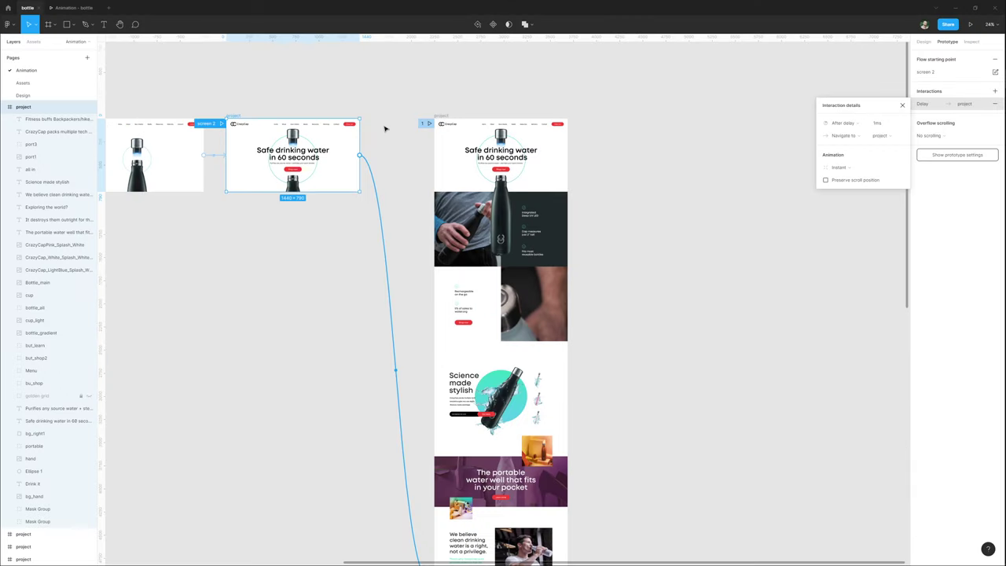
{"action": "left_click", "coordinate": [384, 128]}
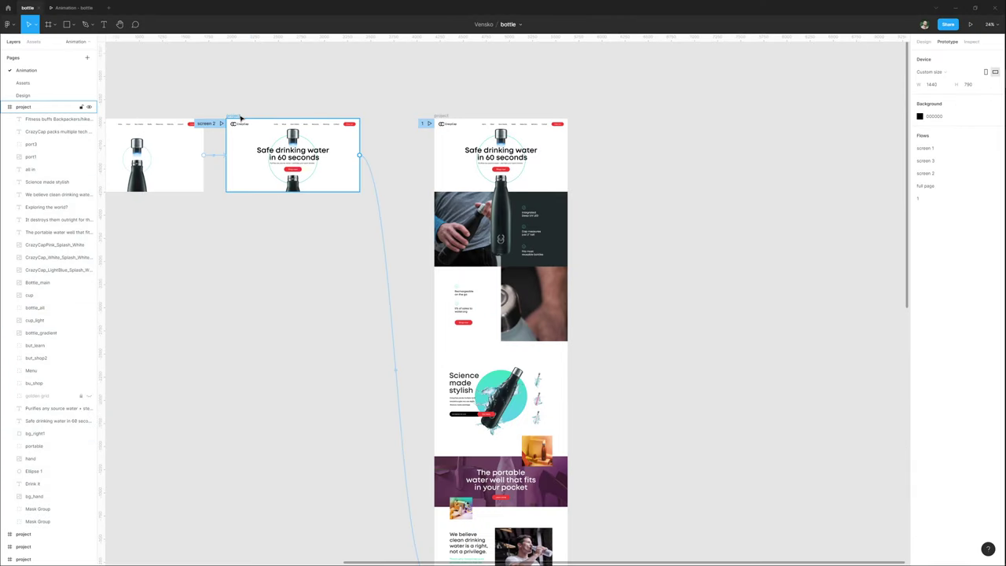
Shift full-length frame 1 slightly towards screen 2 and place a duplicate of it on its other side.
{"action": "mouse_move", "coordinate": [444, 117]}
{"action": "left_mouse_down"}
{"action": "mouse_move", "coordinate": [440, 134]}
{"action": "mouse_move", "coordinate": [451, 120]}
{"action": "mouse_move", "coordinate": [440, 117]}
{"action": "left_mouse_up"}
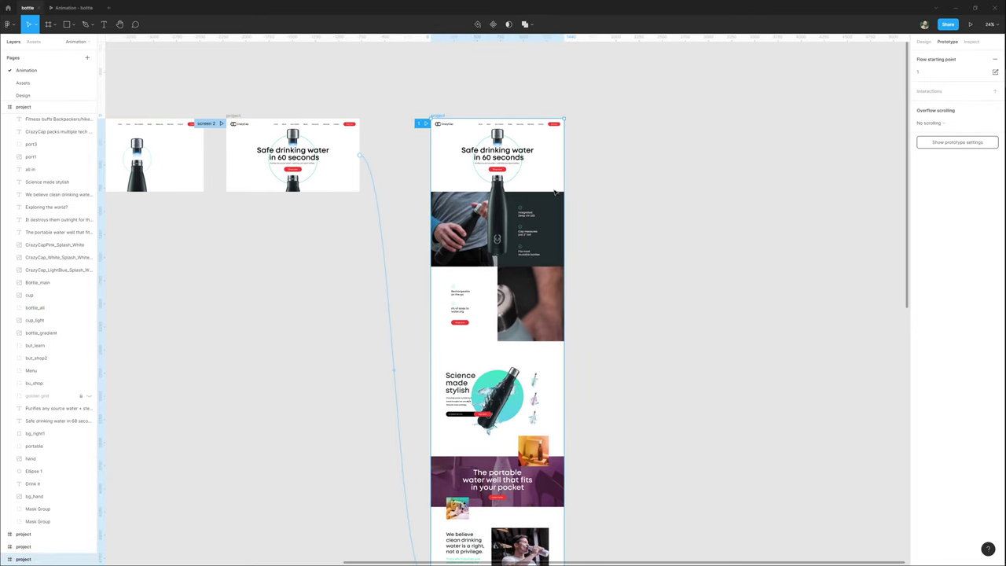
{"action": "scroll", "coordinate": [555, 186], "scroll_direction": "up", "scroll_amount": 2}
{"action": "left_click_drag", "start_coordinate": [395, 144], "coordinate": [605, 150]}
{"action": "scroll", "coordinate": [605, 149], "scroll_direction": "down", "scroll_amount": 5}
{"action": "scroll", "coordinate": [511, 330], "scroll_direction": "right", "scroll_amount": 3}
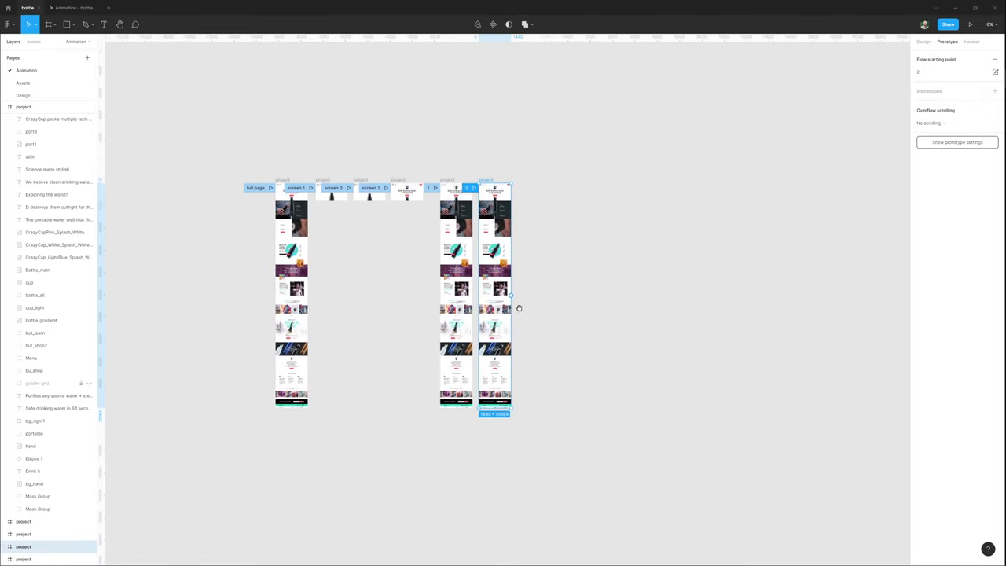
Delete every section below the charge photo block in frame 2 and shorten the frame to end at that block.
{"action": "left_click_drag", "start_coordinate": [460, 494], "coordinate": [525, 195]}
{"action": "key", "text": "Delete"}
{"action": "left_click", "coordinate": [474, 330]}
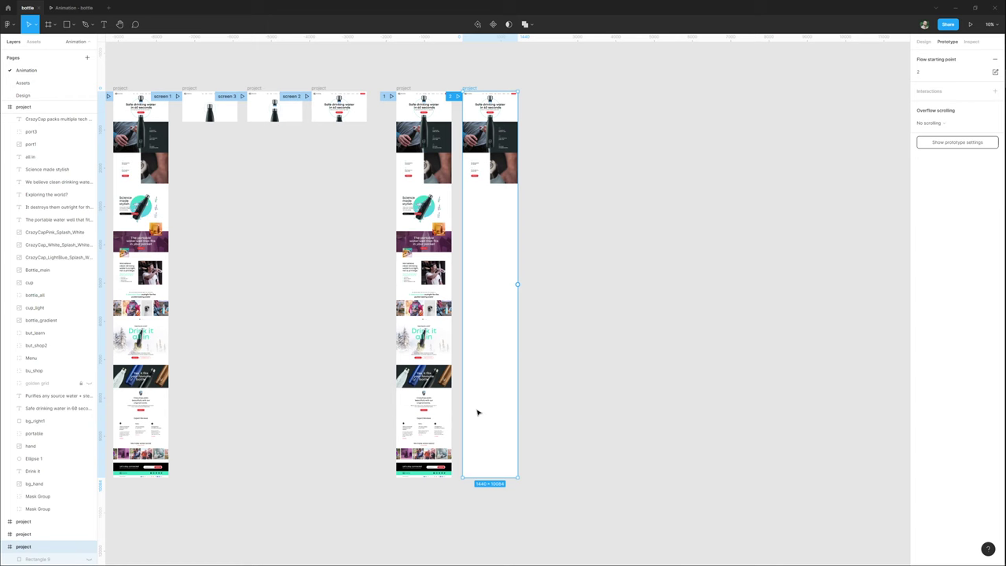
{"action": "left_click_drag", "start_coordinate": [493, 475], "coordinate": [505, 203]}
{"action": "scroll", "coordinate": [470, 95], "scroll_direction": "up", "scroll_amount": 5}
{"action": "left_click", "coordinate": [461, 175]}
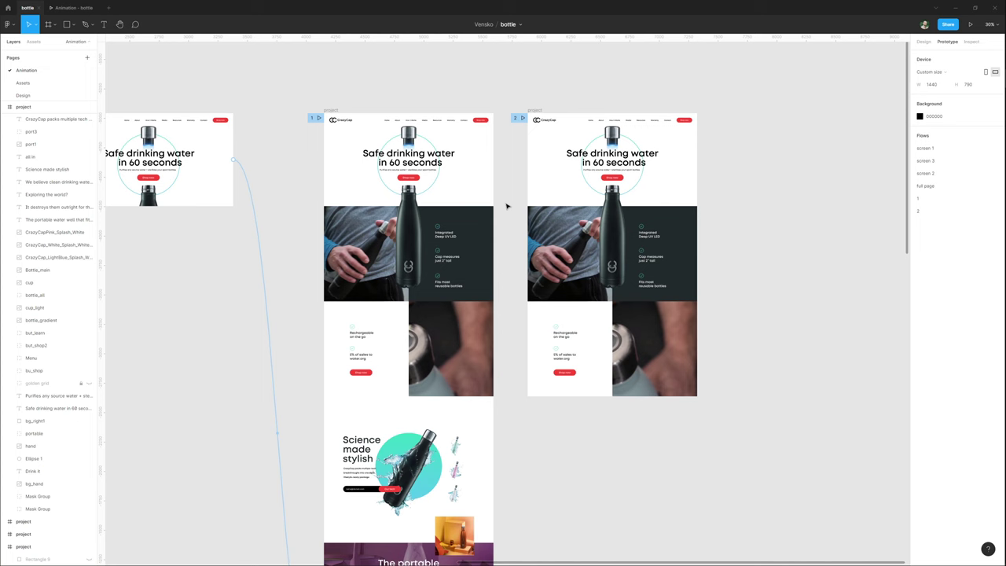
Move the cap and its light in frame 2 straight down onto the bottle's neck.
{"action": "left_click_drag", "start_coordinate": [611, 155], "coordinate": [528, 162]}
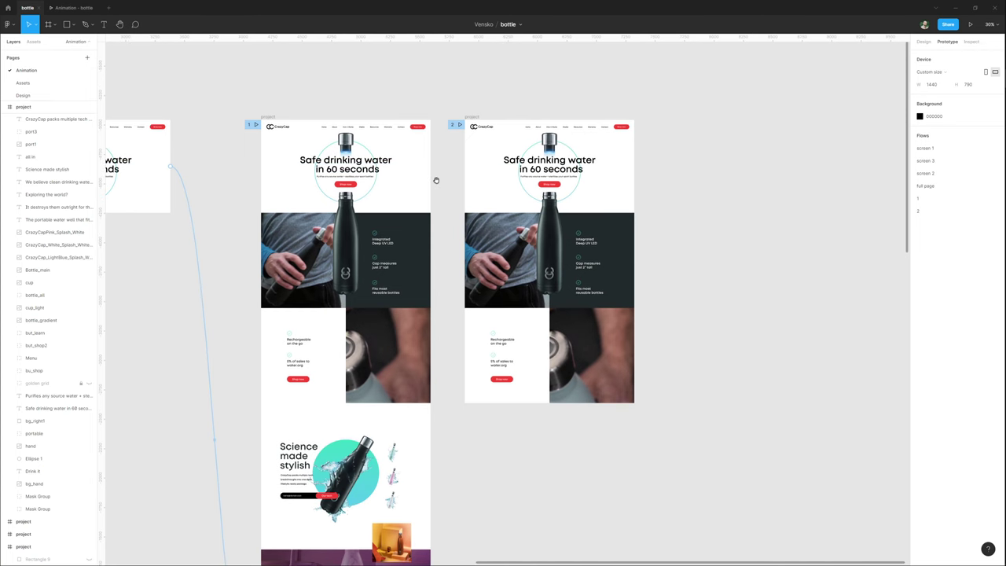
{"action": "left_click_drag", "start_coordinate": [436, 180], "coordinate": [468, 181]}
{"action": "scroll", "coordinate": [623, 161], "scroll_direction": "up", "scroll_amount": 4}
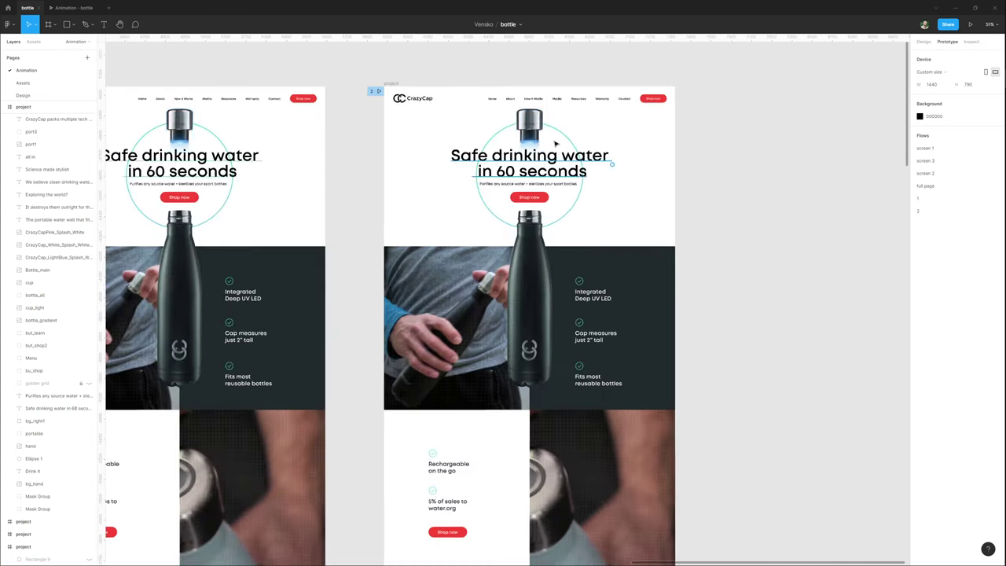
{"action": "left_click", "coordinate": [531, 124]}
{"action": "scroll", "coordinate": [537, 120], "scroll_direction": "up", "scroll_amount": 3}
{"action": "left_click_drag", "start_coordinate": [538, 130], "coordinate": [537, 251]}
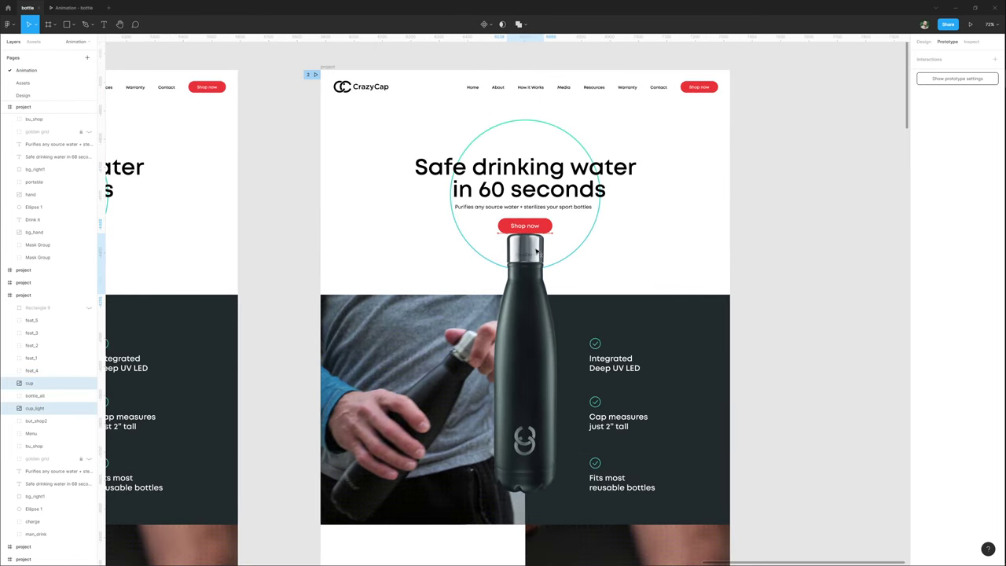
Move the closed bottle in frame 2 down into the dark feature section and scale it down, keeping it centred.
{"action": "left_click", "coordinate": [530, 331], "text": "shift"}
{"action": "left_click_drag", "start_coordinate": [531, 331], "coordinate": [530, 408]}
{"action": "left_click_drag", "start_coordinate": [531, 371], "coordinate": [525, 268]}
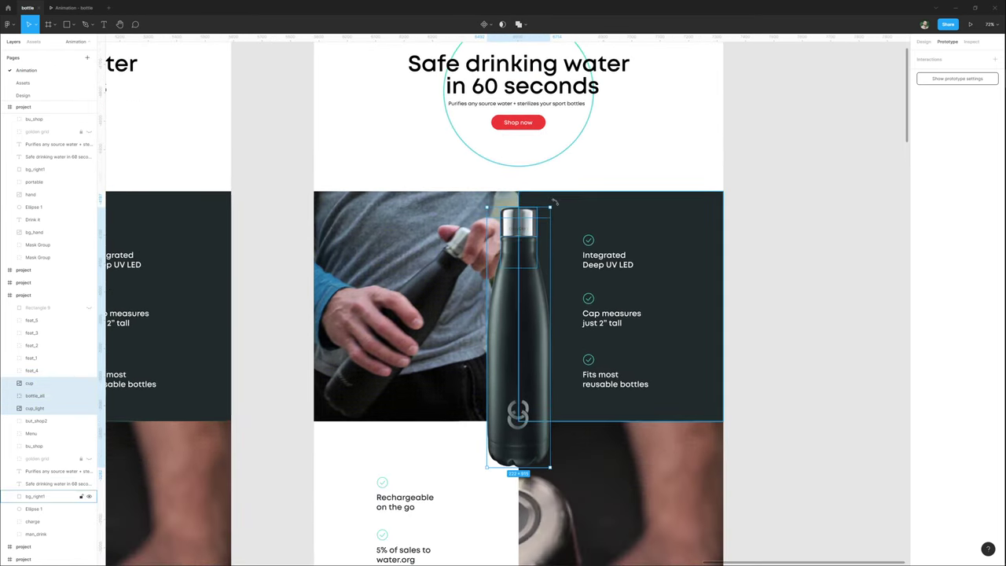
{"action": "left_click_drag", "start_coordinate": [550, 206], "coordinate": [544, 230]}
{"action": "left_click_drag", "start_coordinate": [523, 311], "coordinate": [520, 310]}
{"action": "scroll", "coordinate": [515, 301], "scroll_direction": "down", "scroll_amount": 5}
{"action": "left_click", "coordinate": [470, 472]}
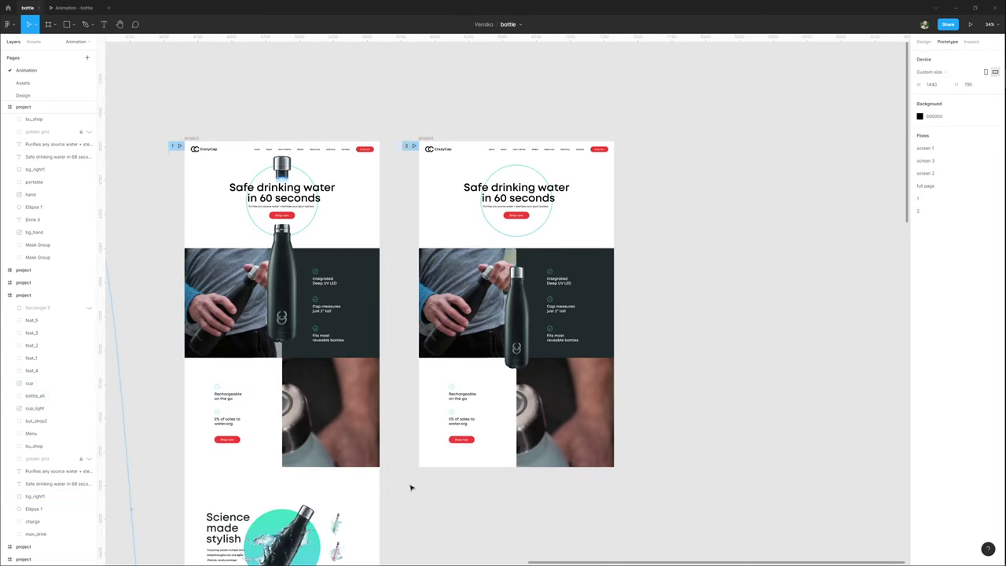
Try to move all of frame 2's content up until the dark feature section meets the frame's top edge.
{"action": "left_click_drag", "start_coordinate": [411, 488], "coordinate": [609, 141]}
{"action": "scroll", "coordinate": [545, 231], "scroll_direction": "up", "scroll_amount": 4}
{"action": "left_click_drag", "start_coordinate": [517, 396], "coordinate": [518, 228]}
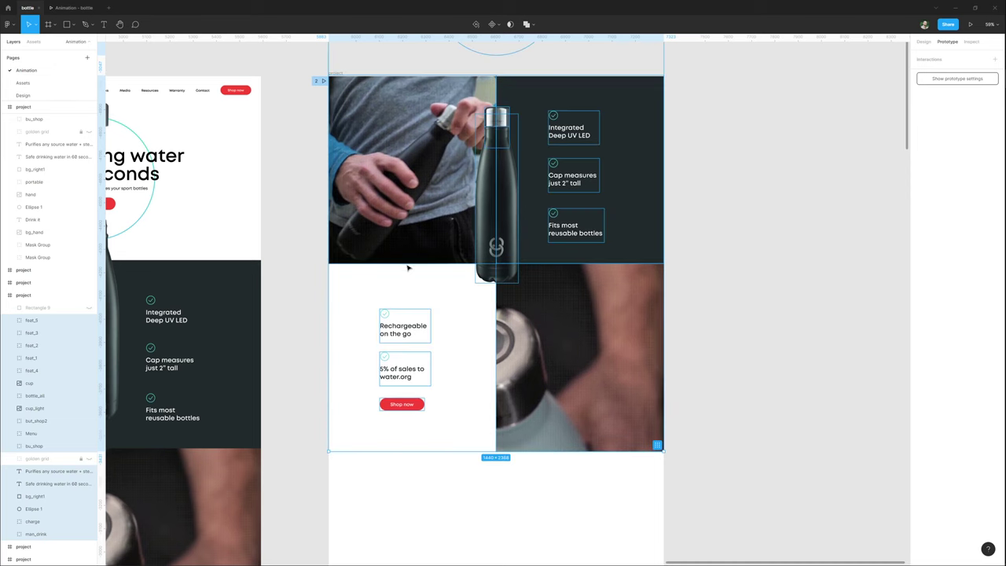
{"action": "key", "text": "ctrl+z"}
{"action": "scroll", "coordinate": [408, 260], "scroll_direction": "down", "scroll_amount": 3}
{"action": "left_click", "coordinate": [631, 265]}
Place a horizontal ruler guide along the top edge of the screen 2 frame and the full-length frames.
{"action": "left_click_drag", "start_coordinate": [371, 227], "coordinate": [536, 236]}
{"action": "scroll", "coordinate": [536, 235], "scroll_direction": "left", "scroll_amount": 3}
{"action": "left_click", "coordinate": [162, 180]}
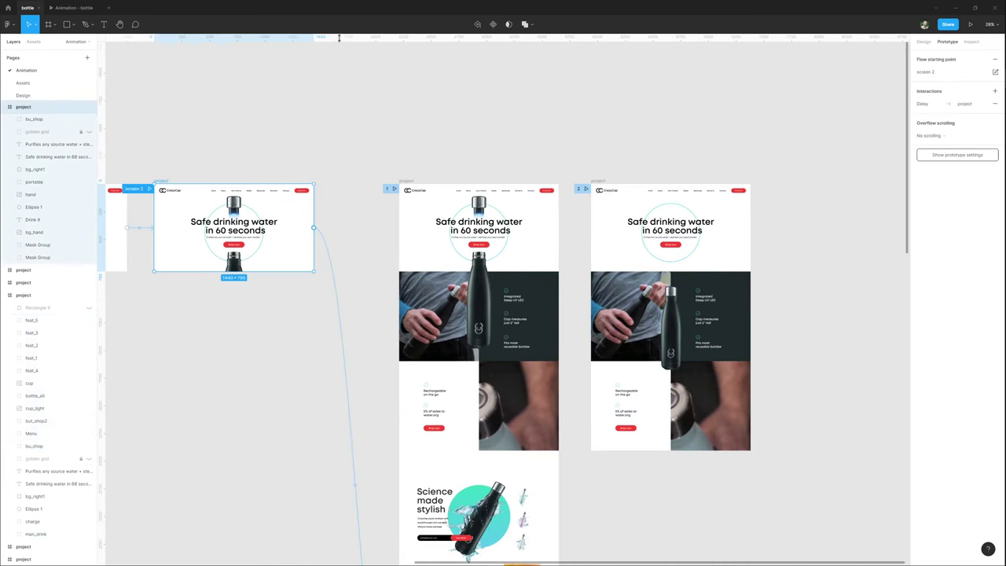
{"action": "left_click_drag", "start_coordinate": [350, 37], "coordinate": [338, 183]}
{"action": "left_click", "coordinate": [340, 176]}
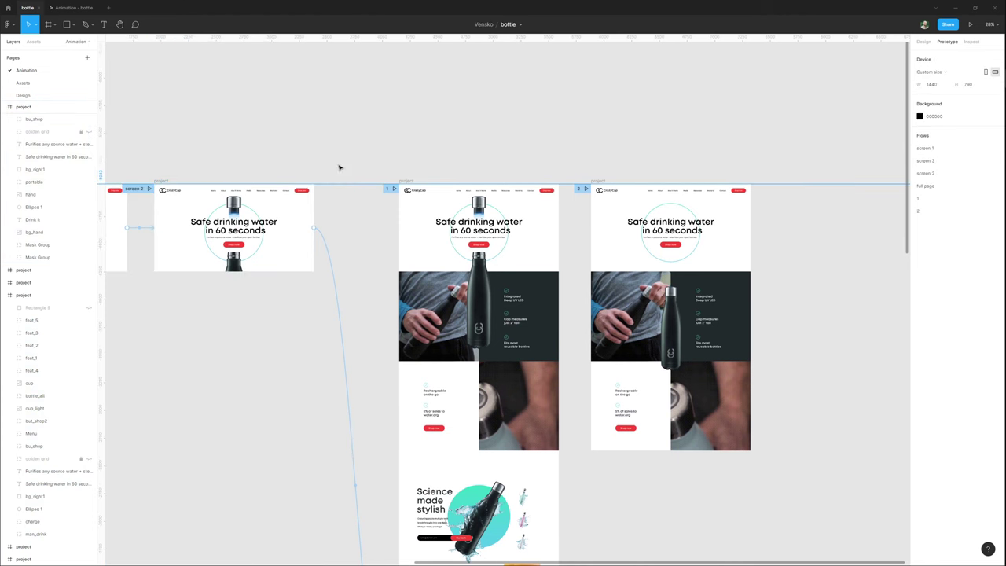
Place a second horizontal guide along the screen 2 frame's bottom edge and check both guides against frame 2.
{"action": "left_click_drag", "start_coordinate": [345, 37], "coordinate": [348, 271]}
{"action": "scroll", "coordinate": [604, 242], "scroll_direction": "right", "scroll_amount": 5}
{"action": "scroll", "coordinate": [562, 238], "scroll_direction": "down", "scroll_amount": 1}
{"action": "scroll", "coordinate": [505, 247], "scroll_direction": "up", "scroll_amount": 3}
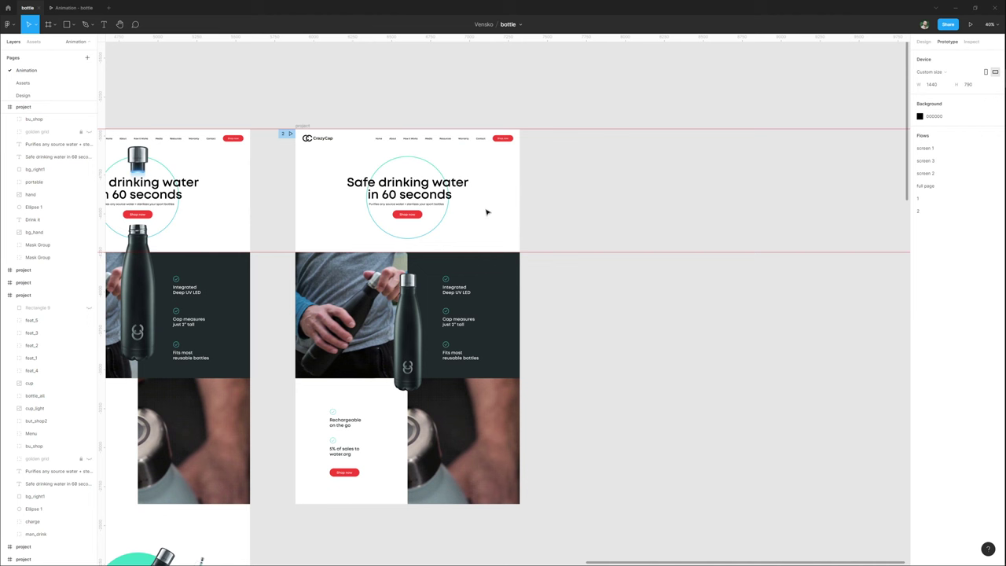
{"action": "left_click", "coordinate": [584, 252]}
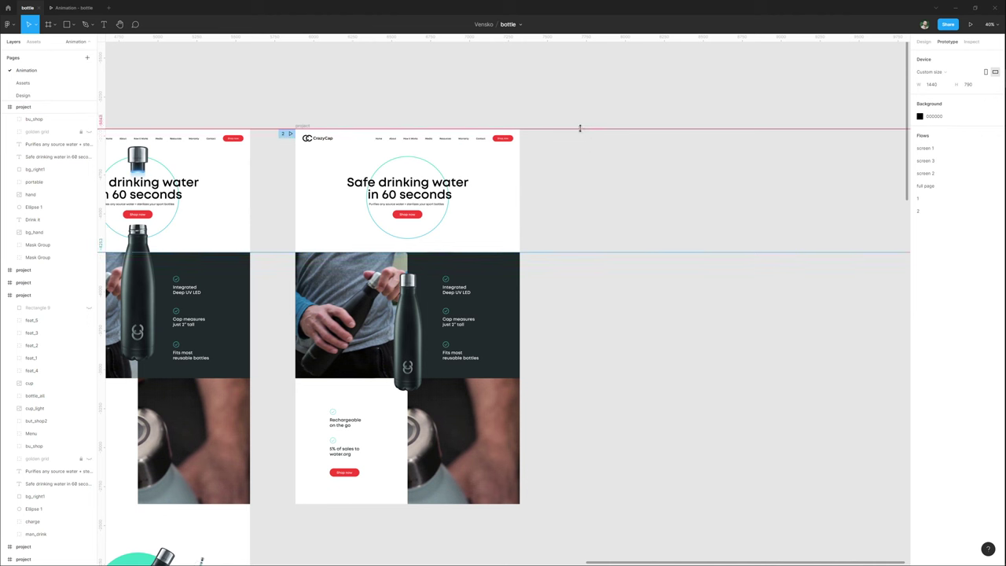
{"action": "left_click", "coordinate": [580, 128]}
{"action": "left_click", "coordinate": [579, 251]}
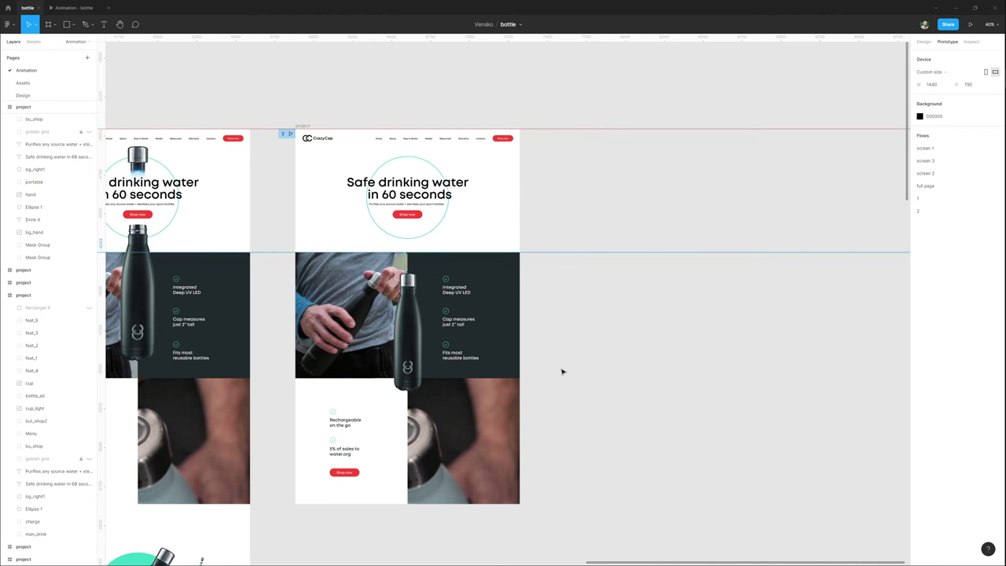
Move all of frame 2's content up until the dark feature section lines up with the guide along the frame's top edge.
{"action": "left_click_drag", "start_coordinate": [302, 516], "coordinate": [513, 130]}
{"action": "scroll", "coordinate": [330, 263], "scroll_direction": "up", "scroll_amount": 3}
{"action": "left_click_drag", "start_coordinate": [380, 336], "coordinate": [408, 227]}
{"action": "left_click", "coordinate": [669, 209]}
{"action": "scroll", "coordinate": [669, 209], "scroll_direction": "down", "scroll_amount": 3}
{"action": "left_click_drag", "start_coordinate": [341, 225], "coordinate": [419, 222]}
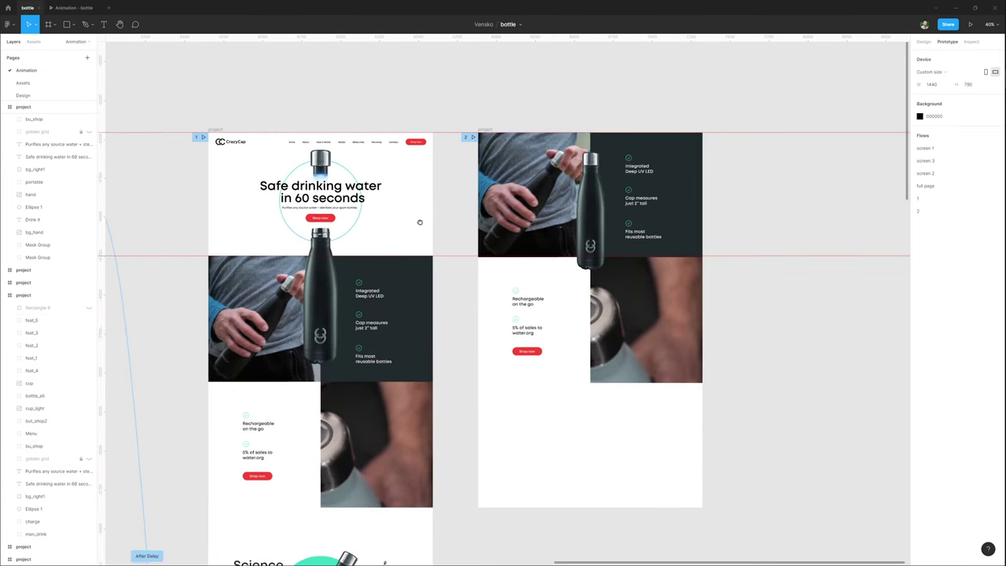
Link frame 1 to frame 2 with an On click interaction that navigates to it.
{"action": "left_click", "coordinate": [217, 130]}
{"action": "scroll", "coordinate": [546, 247], "scroll_direction": "down", "scroll_amount": 4}
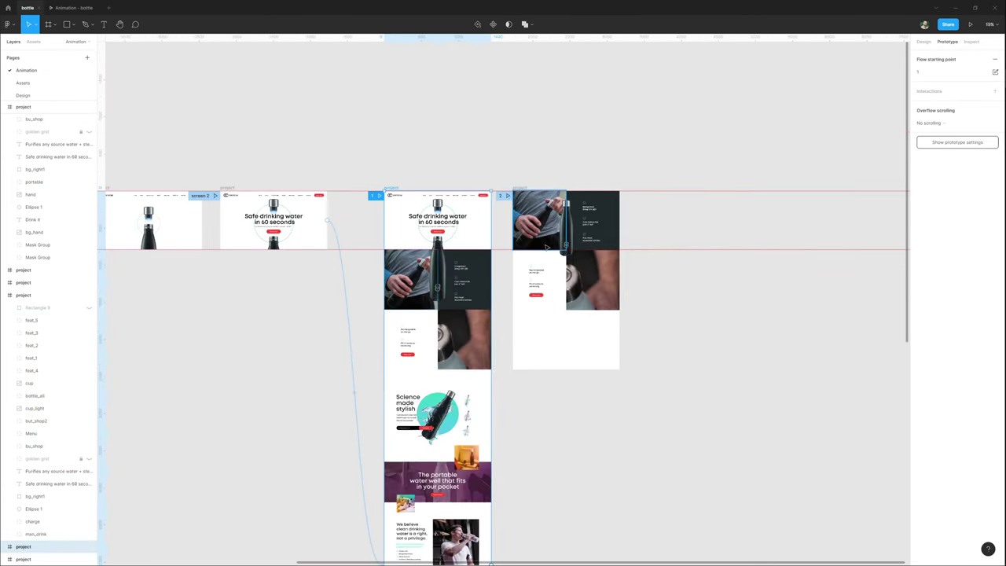
{"action": "scroll", "coordinate": [510, 290], "scroll_direction": "down", "scroll_amount": 3}
{"action": "scroll", "coordinate": [511, 291], "scroll_direction": "right", "scroll_amount": 2}
{"action": "left_click_drag", "start_coordinate": [432, 482], "coordinate": [471, 229]}
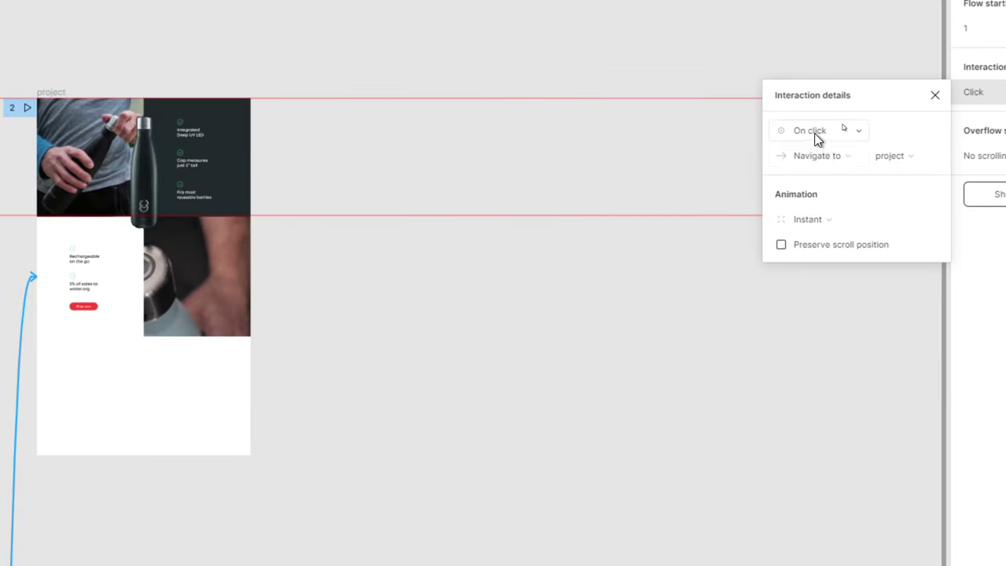
{"action": "left_click", "coordinate": [814, 133]}
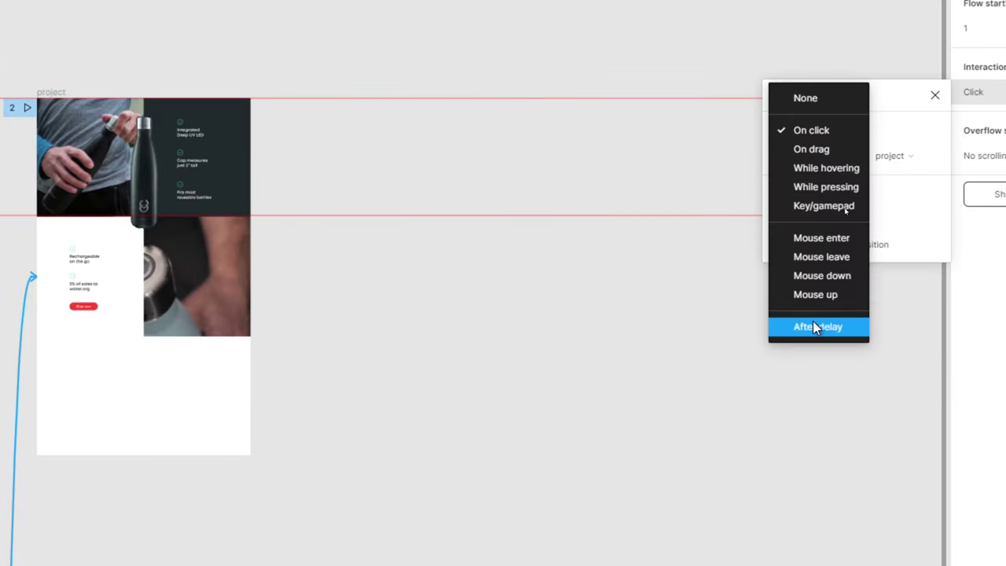
{"action": "left_click", "coordinate": [813, 134]}
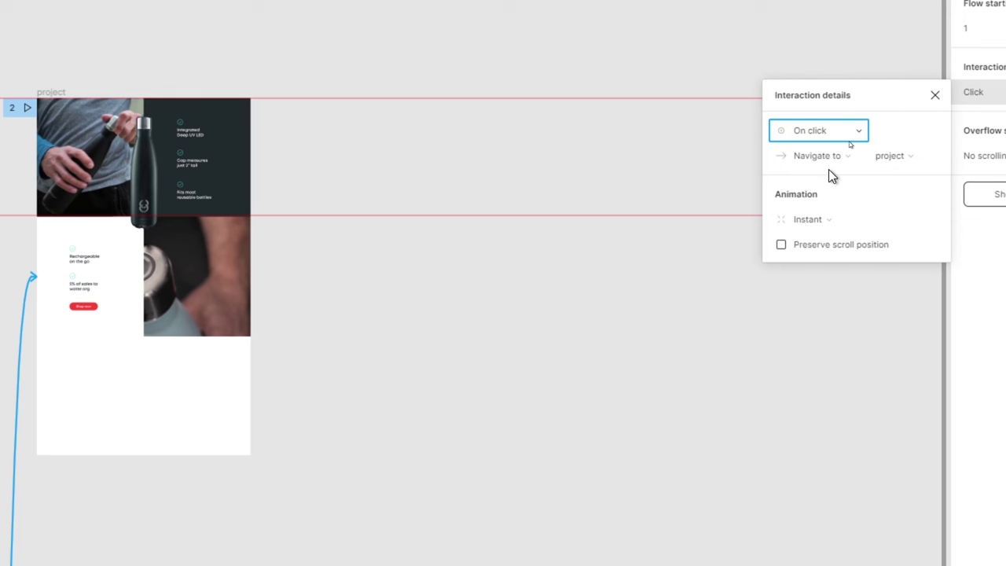
Set the frame 1 to frame 2 transition to Smart animate, easing in and out, with a duration of 2400 ms.
{"action": "left_click", "coordinate": [816, 216]}
{"action": "left_click", "coordinate": [822, 256]}
{"action": "left_click", "coordinate": [835, 244]}
{"action": "left_click", "coordinate": [835, 243]}
{"action": "left_click", "coordinate": [859, 245]}
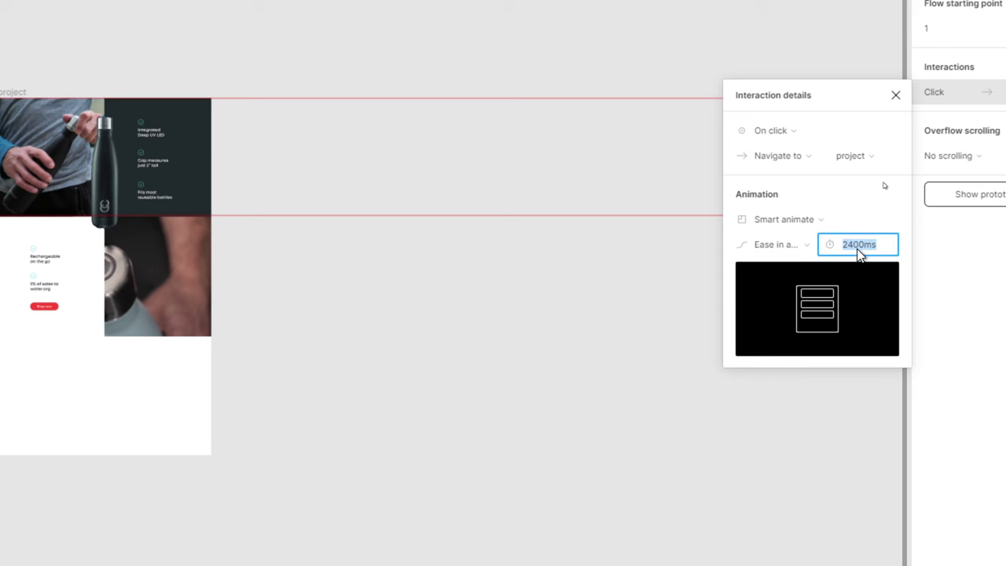
{"action": "type", "text": "2400"}
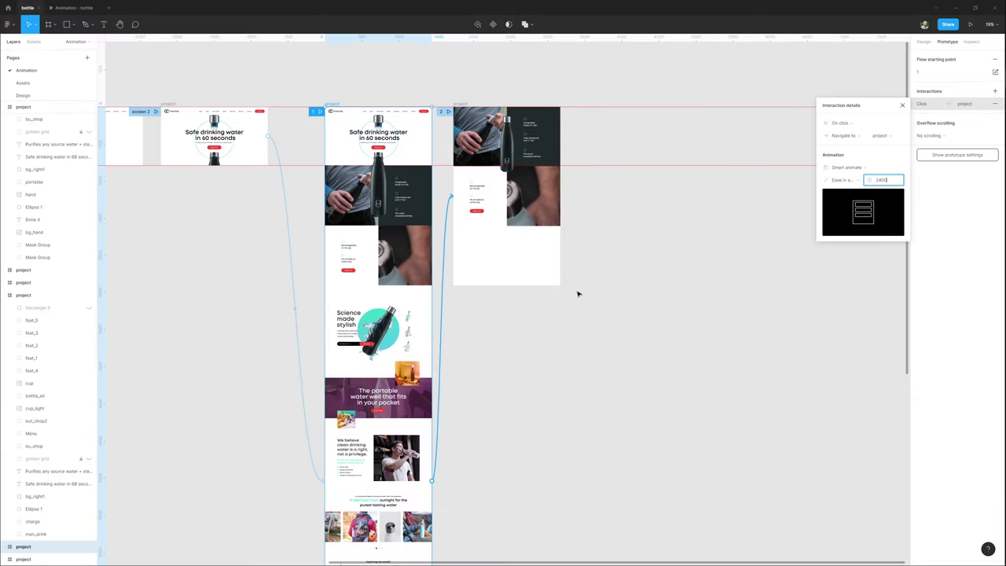
Play flow 1 to review the bottle's transition into frame 2, and return to the design file.
{"action": "left_click", "coordinate": [543, 332]}
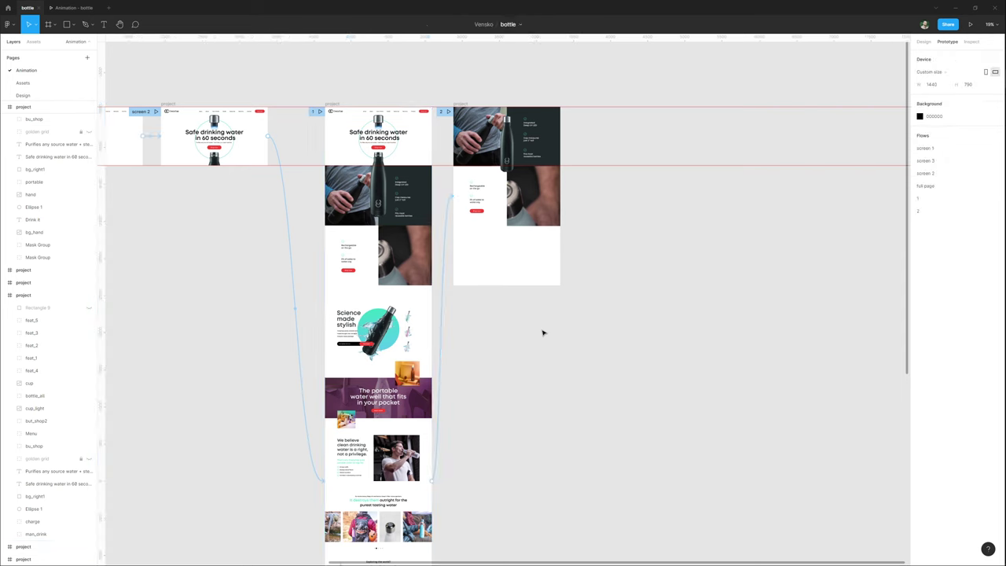
{"action": "left_click", "coordinate": [321, 111]}
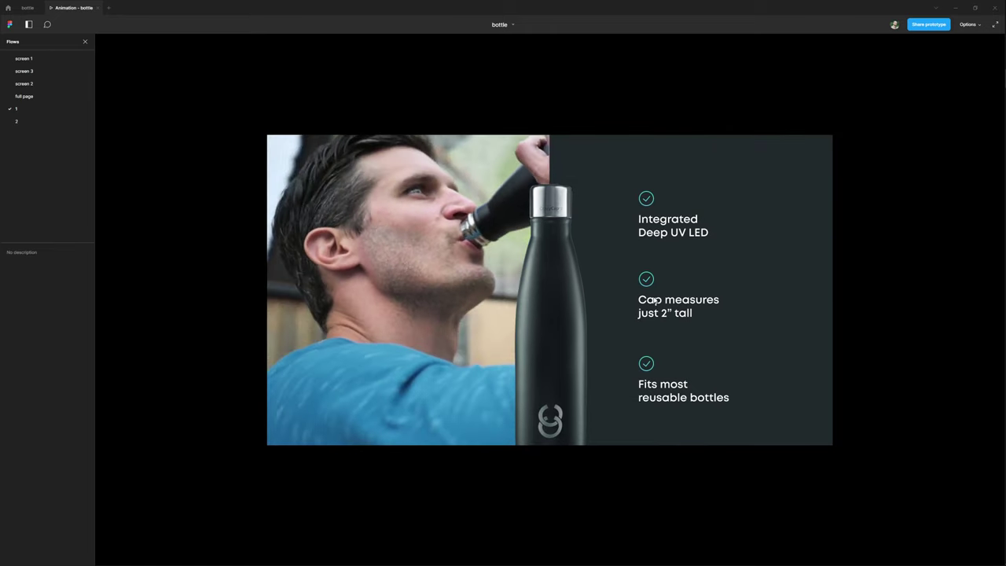
{"action": "left_click", "coordinate": [29, 9]}
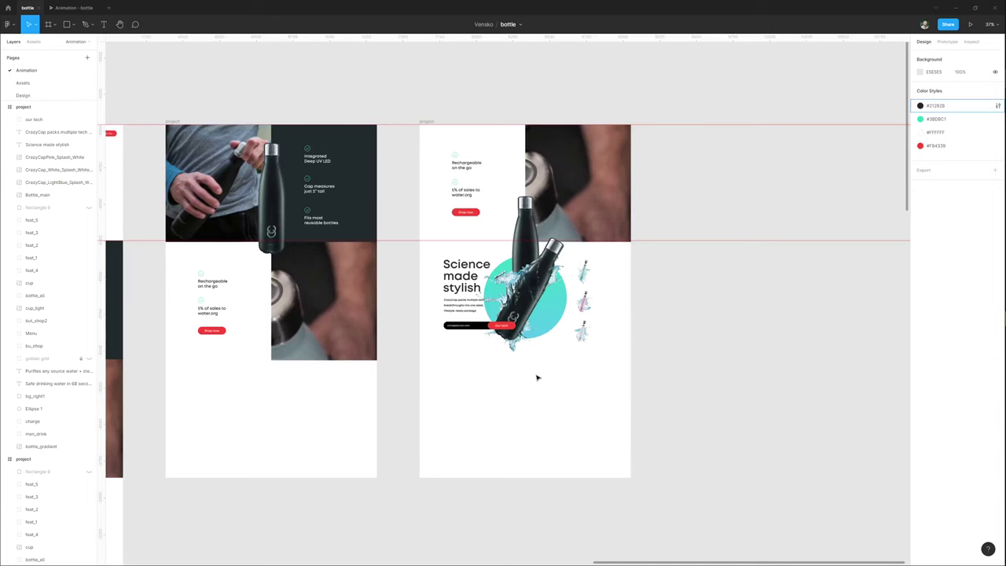
Rotate the tilted splashing bottle Bottle_main to 30° so it stands upright, centred on the closed bottle.
{"action": "scroll", "coordinate": [528, 267], "scroll_direction": "up", "scroll_amount": 5}
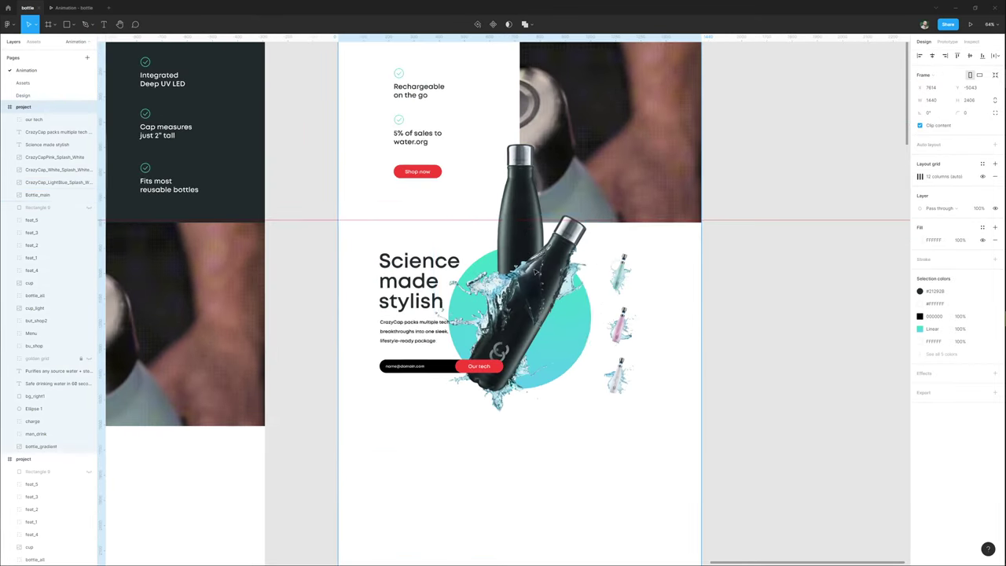
{"action": "left_click", "coordinate": [522, 169]}
{"action": "left_click", "coordinate": [523, 145]}
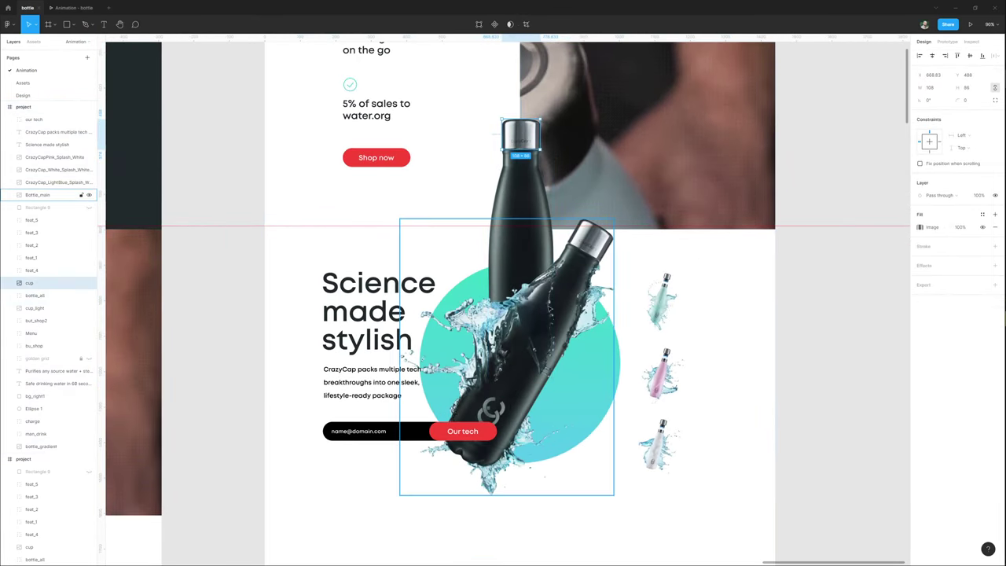
{"action": "left_click", "coordinate": [550, 317]}
{"action": "left_click_drag", "start_coordinate": [617, 216], "coordinate": [532, 184]}
Move Bottle_main up to Y 752.02 so its cap exactly covers the closed bottle's cap.
{"action": "scroll", "coordinate": [530, 184], "scroll_direction": "up", "scroll_amount": 4}
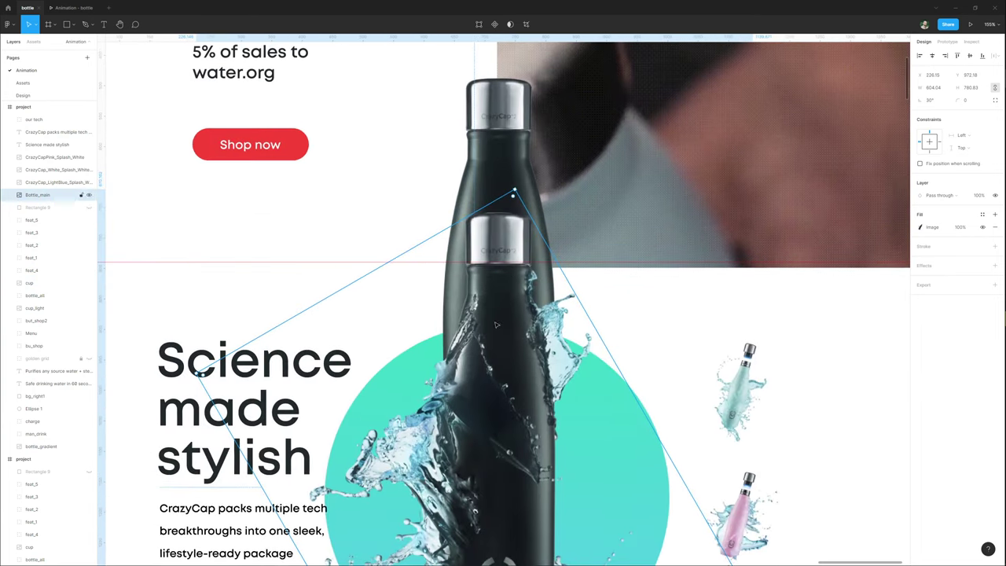
{"action": "scroll", "coordinate": [496, 328], "scroll_direction": "up", "scroll_amount": 5}
{"action": "left_click_drag", "start_coordinate": [493, 250], "coordinate": [497, 229]}
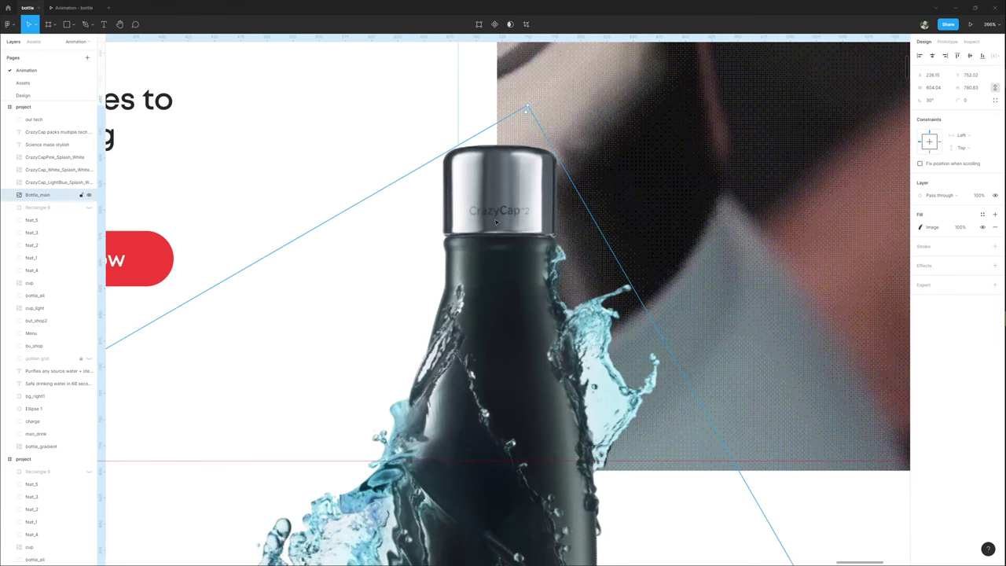
{"action": "left_click_drag", "start_coordinate": [496, 222], "coordinate": [496, 222]}
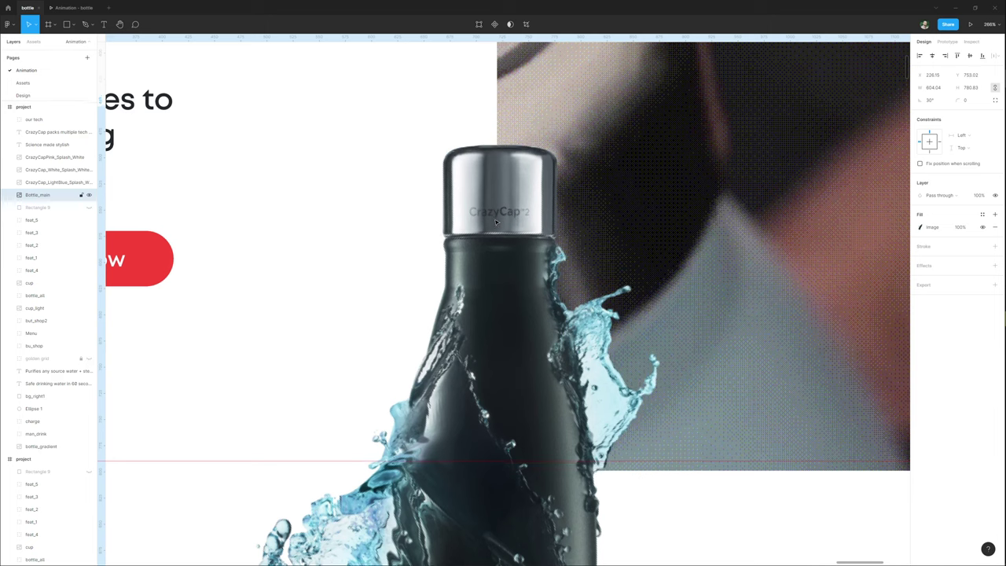
{"action": "key", "text": "Down"}
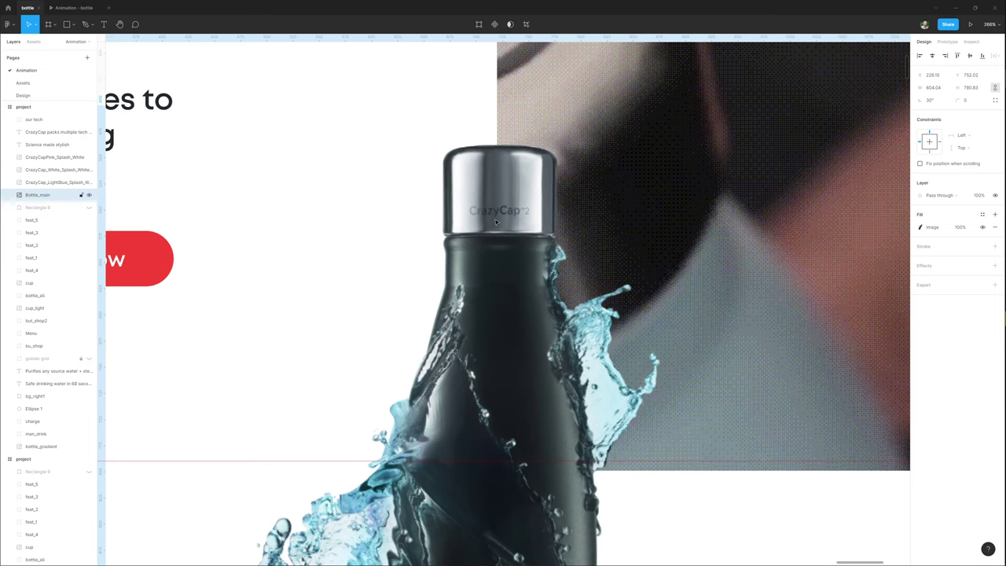
Duplicate the frame with the Rechargeable and Science made stylish sections, placing the copy beside the original on the same top guide.
{"action": "scroll", "coordinate": [496, 222], "scroll_direction": "down", "scroll_amount": 10}
{"action": "left_click", "coordinate": [422, 90]}
{"action": "left_click_drag", "start_coordinate": [382, 121], "coordinate": [690, 121]}
{"action": "scroll", "coordinate": [465, 191], "scroll_direction": "right", "scroll_amount": 5}
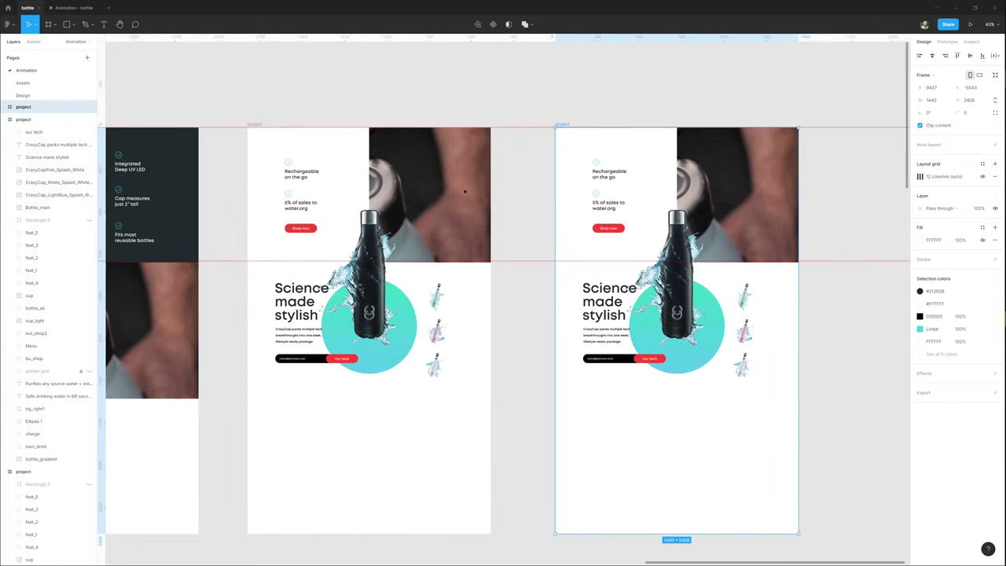
Set Bottle_main's opacity to 0% in the original frame, and check the same layer in the duplicate.
{"action": "left_click", "coordinate": [257, 124]}
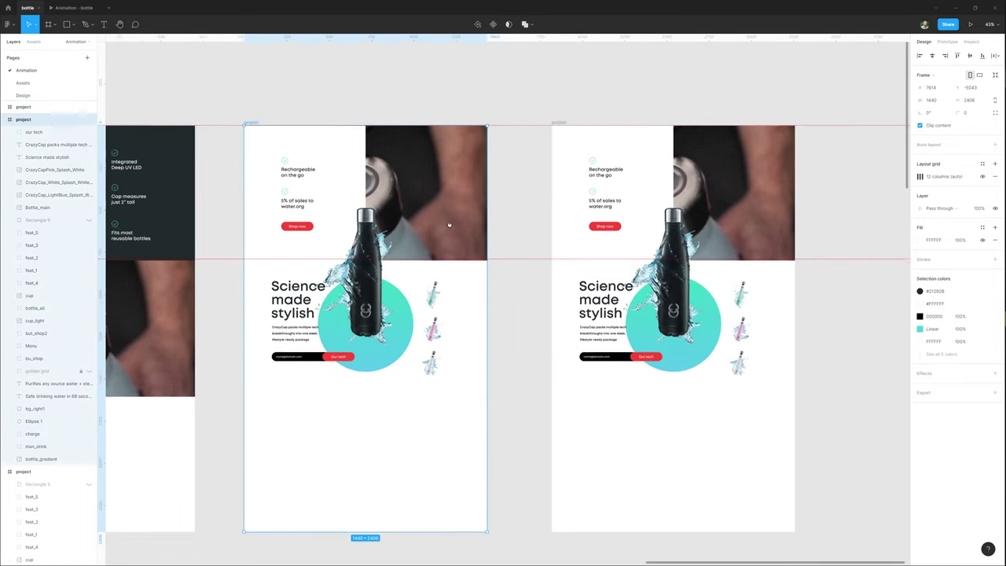
{"action": "scroll", "coordinate": [424, 226], "scroll_direction": "right", "scroll_amount": 3}
{"action": "scroll", "coordinate": [424, 226], "scroll_direction": "down", "scroll_amount": 1}
{"action": "left_click", "coordinate": [316, 251]}
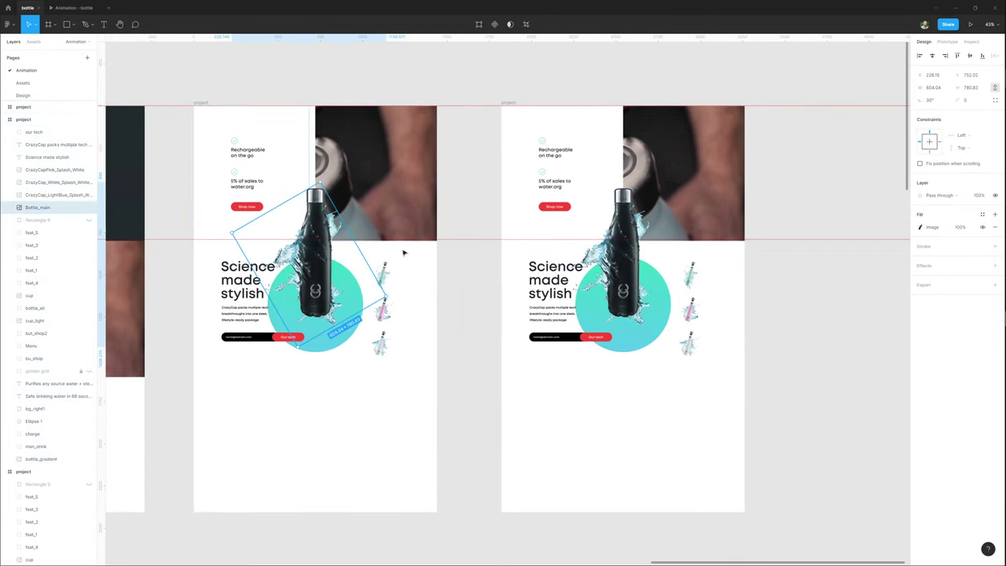
{"action": "left_click_drag", "start_coordinate": [982, 200], "coordinate": [910, 208]}
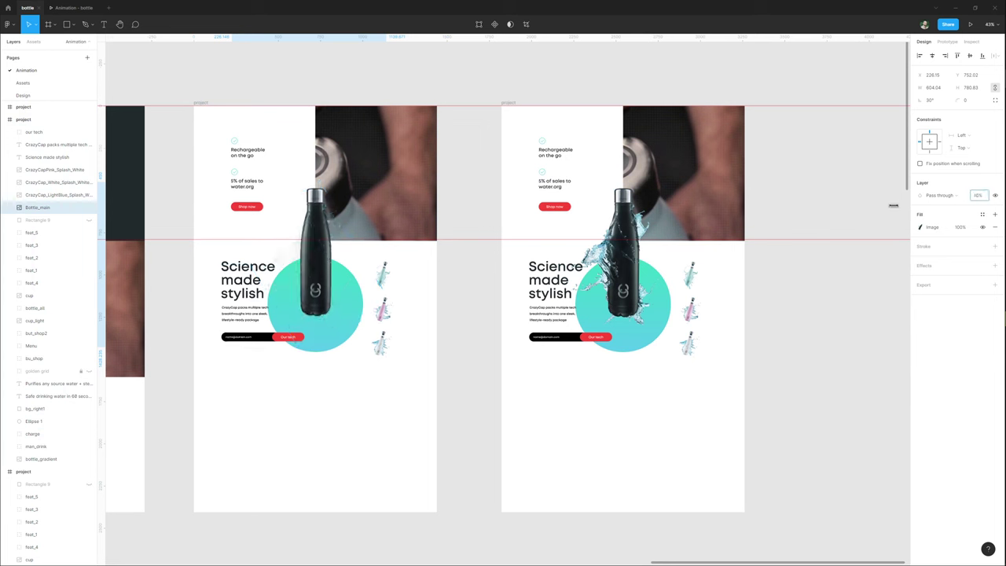
{"action": "left_click_drag", "start_coordinate": [831, 205], "coordinate": [803, 205]}
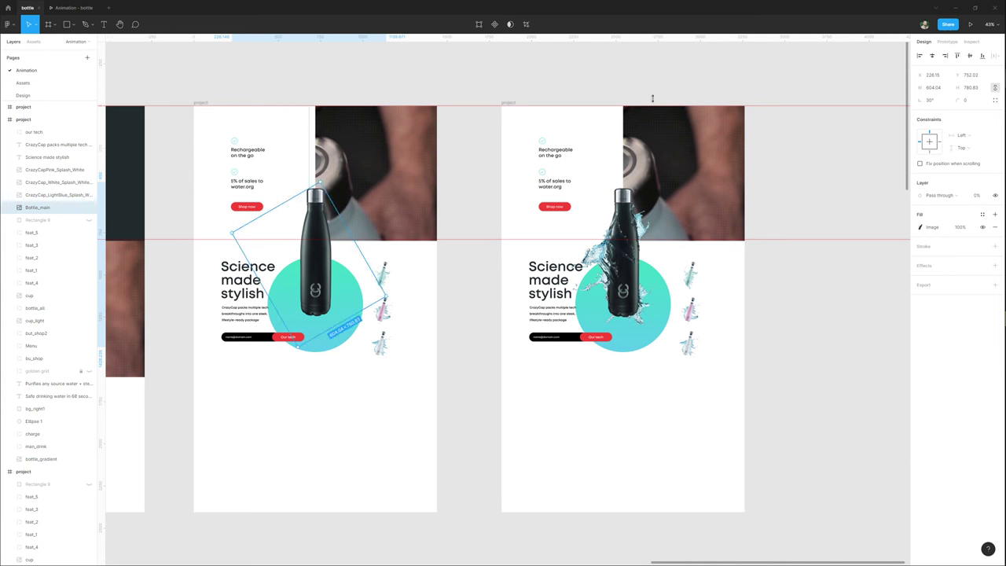
{"action": "left_click", "coordinate": [503, 103]}
{"action": "left_click", "coordinate": [640, 247]}
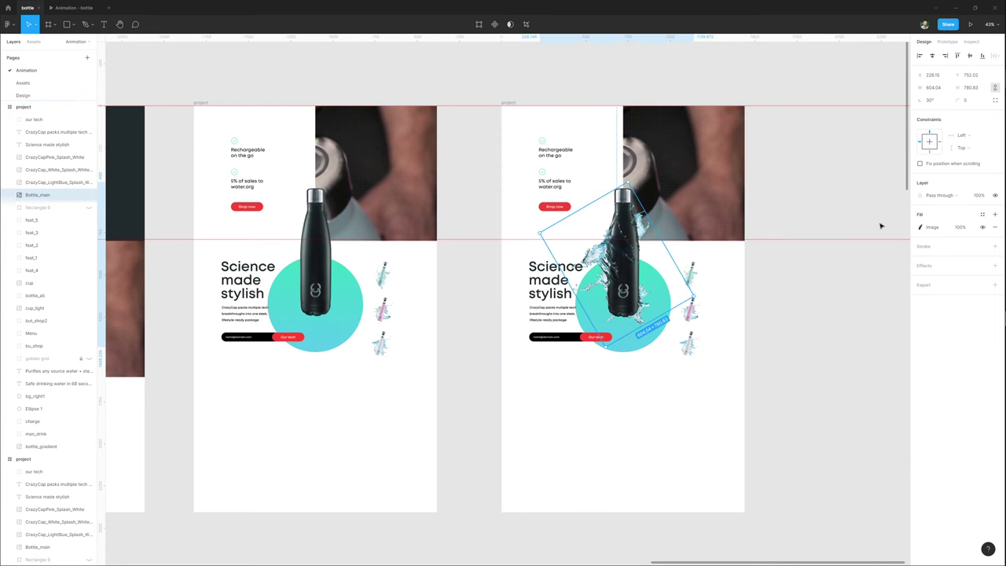
Link frame 3 to frame 4 with an interaction that fires after a 1 ms delay.
{"action": "left_click", "coordinate": [202, 102]}
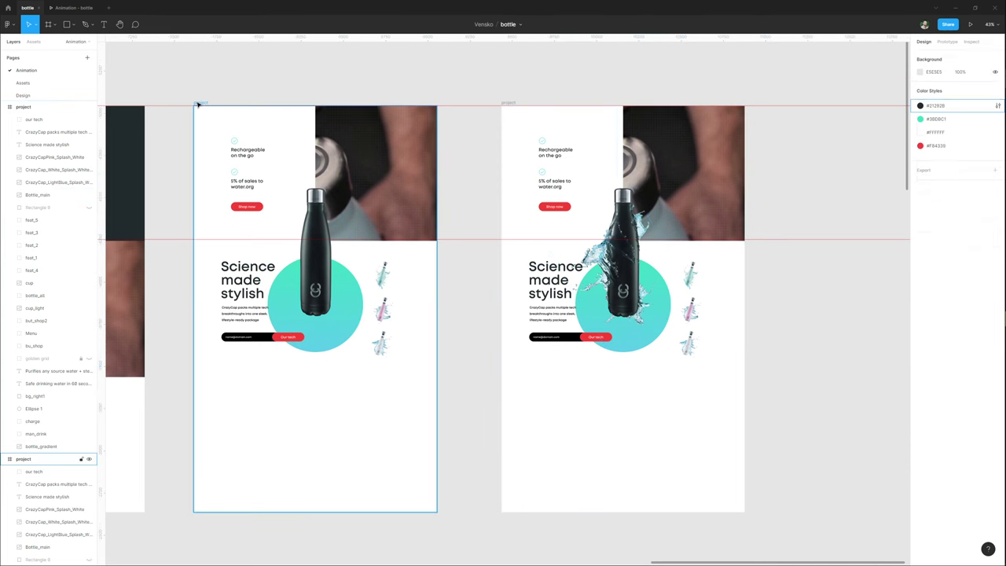
{"action": "left_click", "coordinate": [948, 41]}
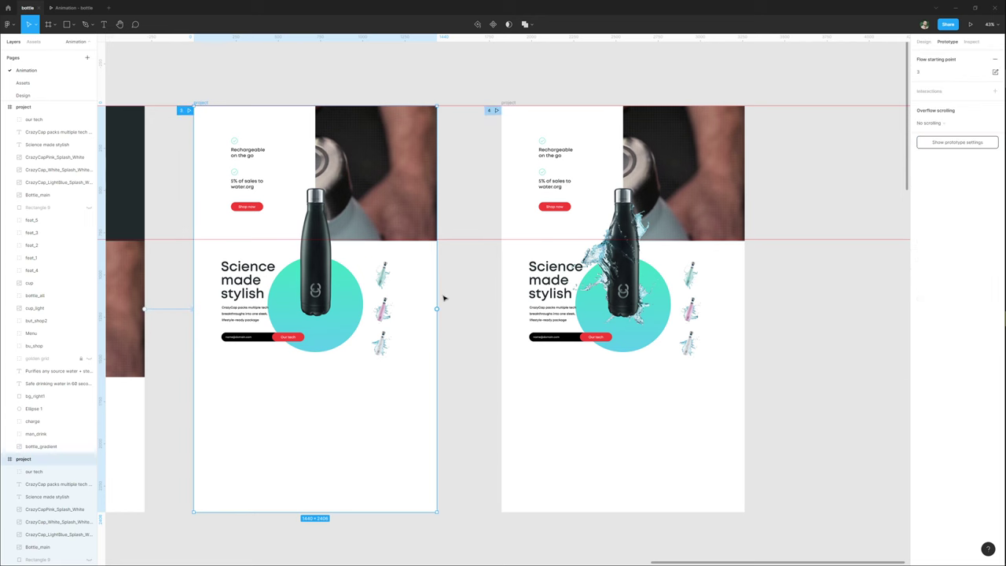
{"action": "left_click_drag", "start_coordinate": [437, 309], "coordinate": [533, 312]}
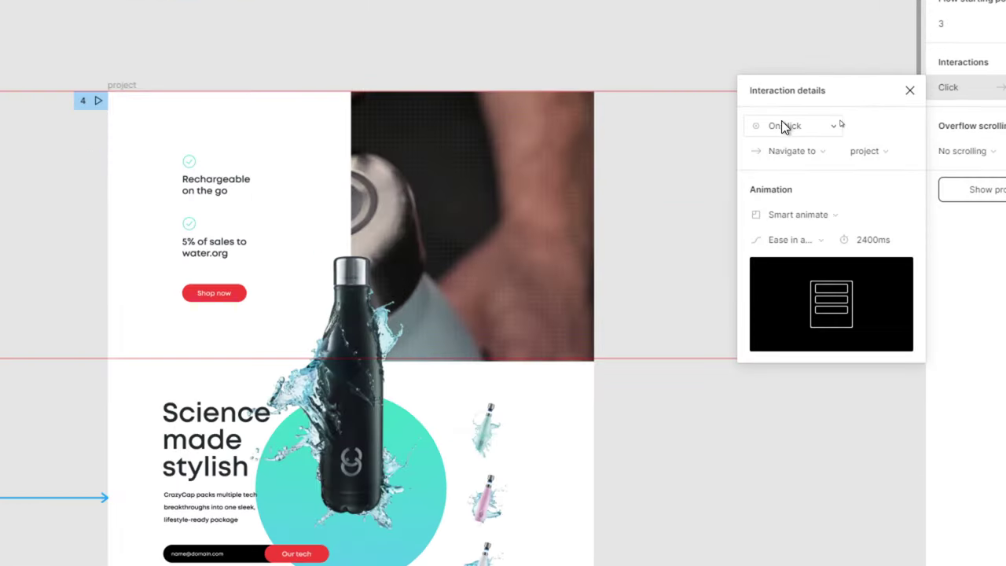
{"action": "left_click", "coordinate": [840, 123]}
{"action": "left_click", "coordinate": [785, 325]}
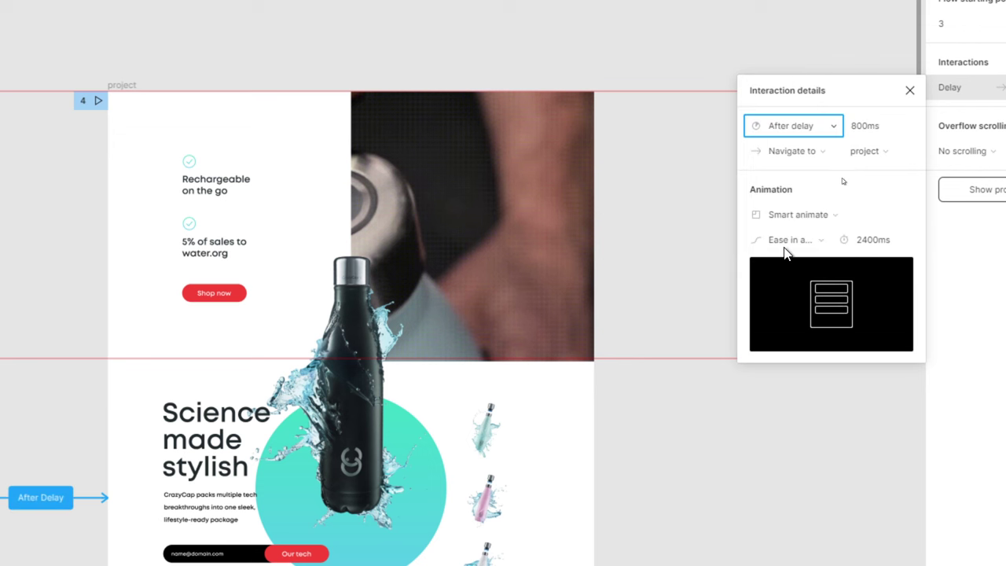
{"action": "type", "text": "1"}
Set the frame 3 to frame 4 transition to Dissolve with Linear easing and a duration of 600 ms.
{"action": "left_click", "coordinate": [778, 216]}
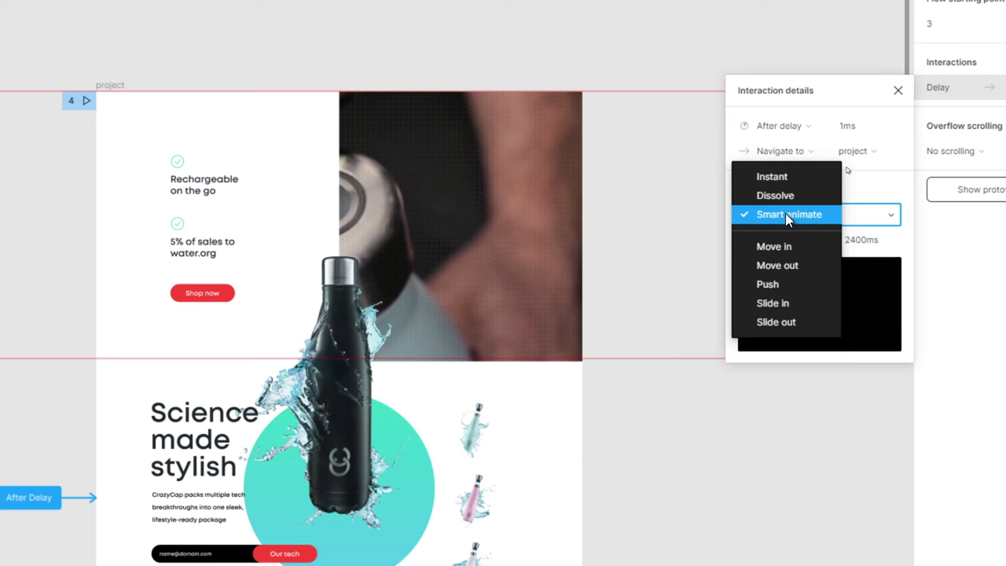
{"action": "left_click", "coordinate": [783, 194]}
{"action": "left_click", "coordinate": [781, 240]}
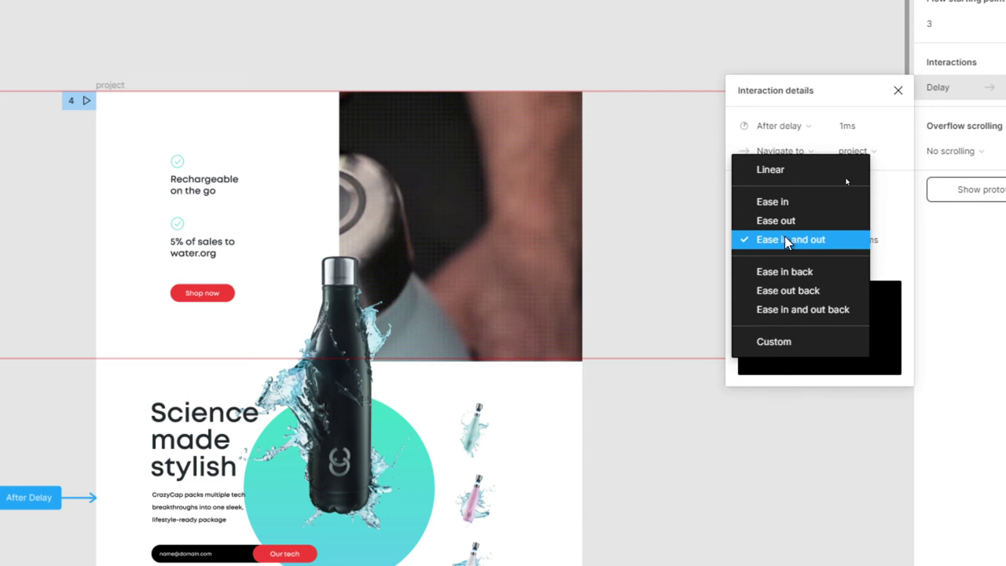
{"action": "left_click", "coordinate": [774, 169]}
{"action": "left_click", "coordinate": [870, 240]}
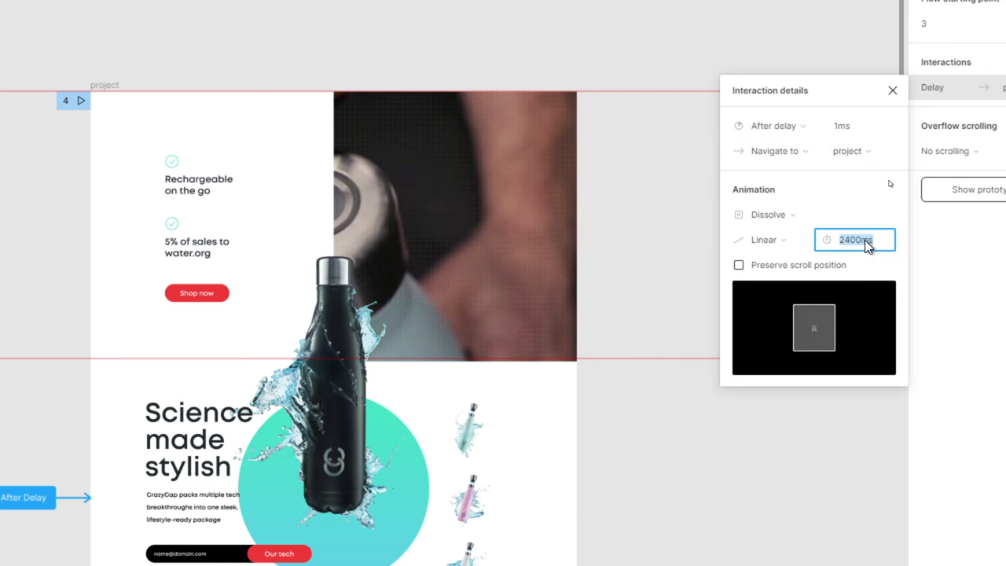
{"action": "type", "text": "600"}
{"action": "key", "text": "Return"}
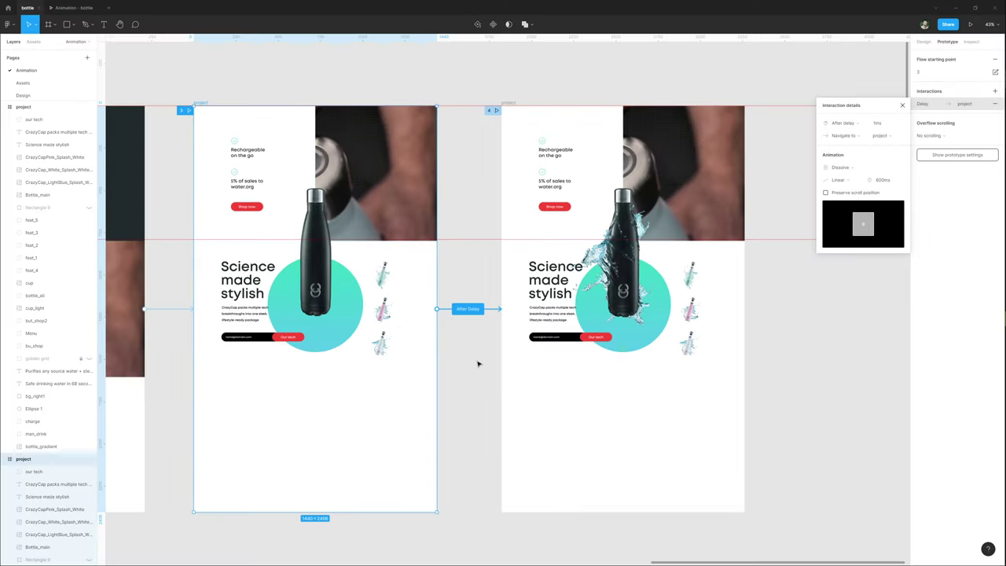
Compare the Bottle_main layers in frames 3 and 4, and play flow 3 to review the splash dissolving in.
{"action": "left_click", "coordinate": [476, 361]}
{"action": "left_click", "coordinate": [315, 285]}
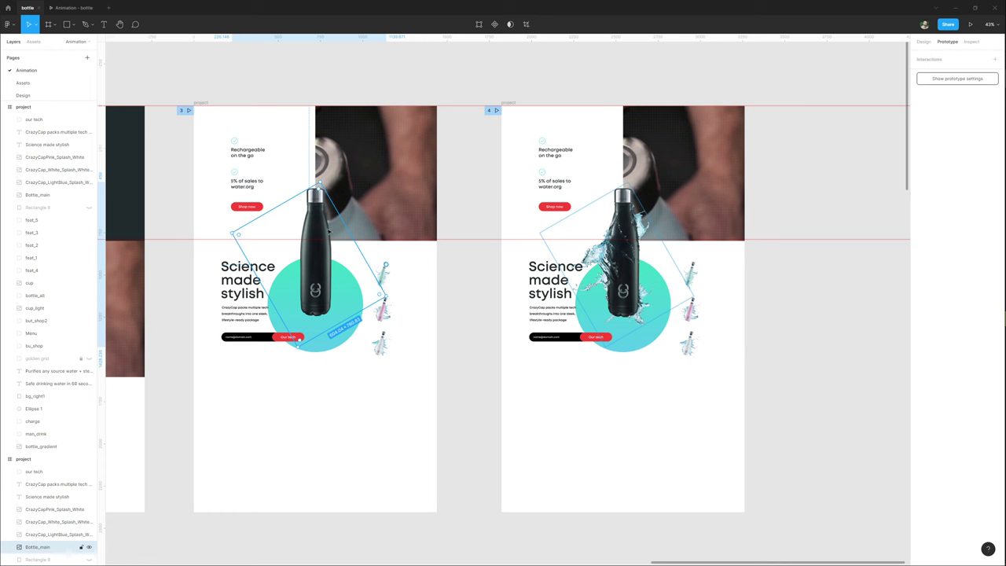
{"action": "left_click", "coordinate": [604, 221]}
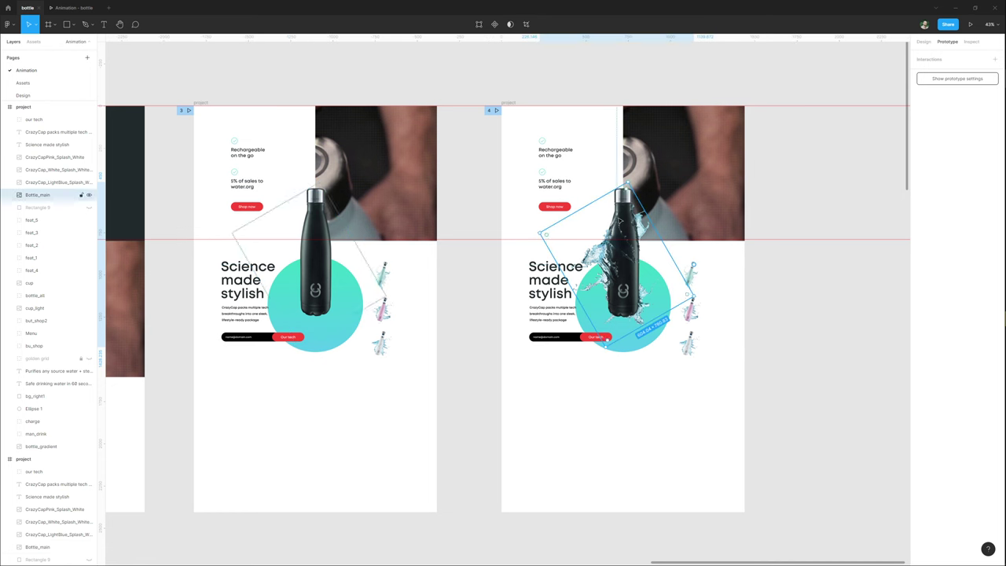
{"action": "left_click", "coordinate": [466, 300]}
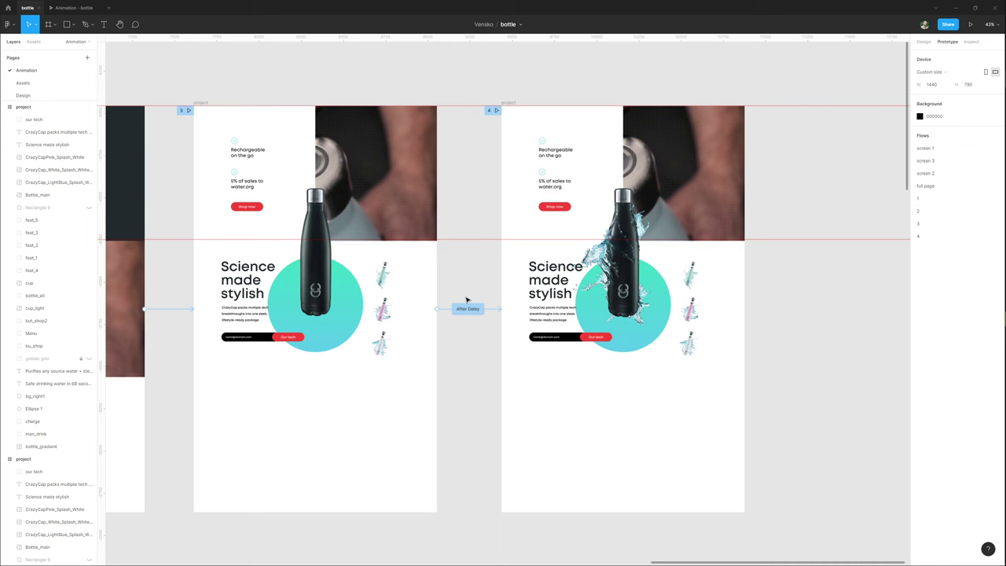
{"action": "left_click", "coordinate": [189, 110]}
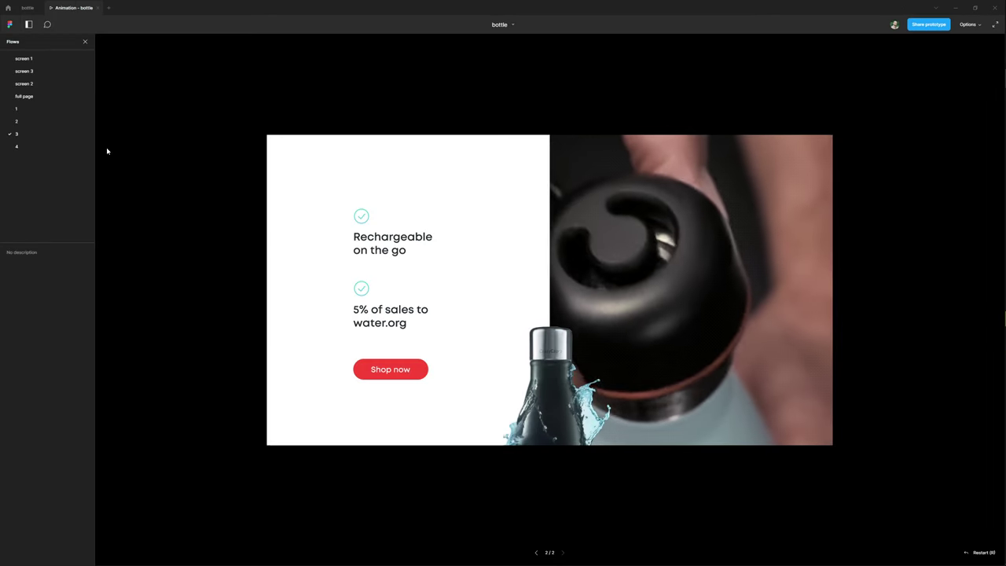
{"action": "left_click", "coordinate": [40, 122]}
{"action": "left_click", "coordinate": [24, 133]}
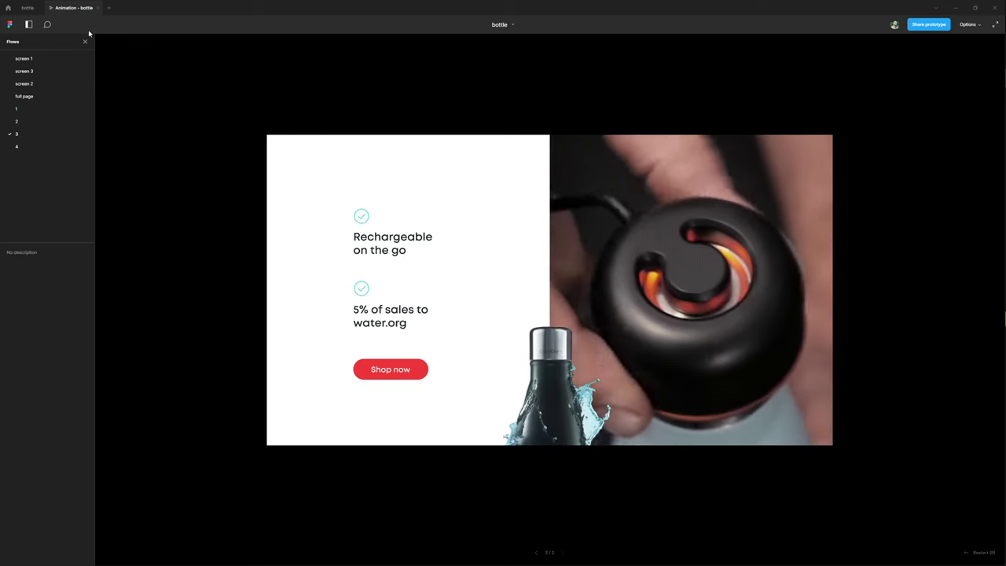
Return to the design file and duplicate frame 4, placing the copy to its right as frame 5.
{"action": "key", "text": "Escape"}
{"action": "scroll", "coordinate": [485, 280], "scroll_direction": "down", "scroll_amount": 1}
{"action": "left_click_drag", "start_coordinate": [567, 206], "coordinate": [404, 210]}
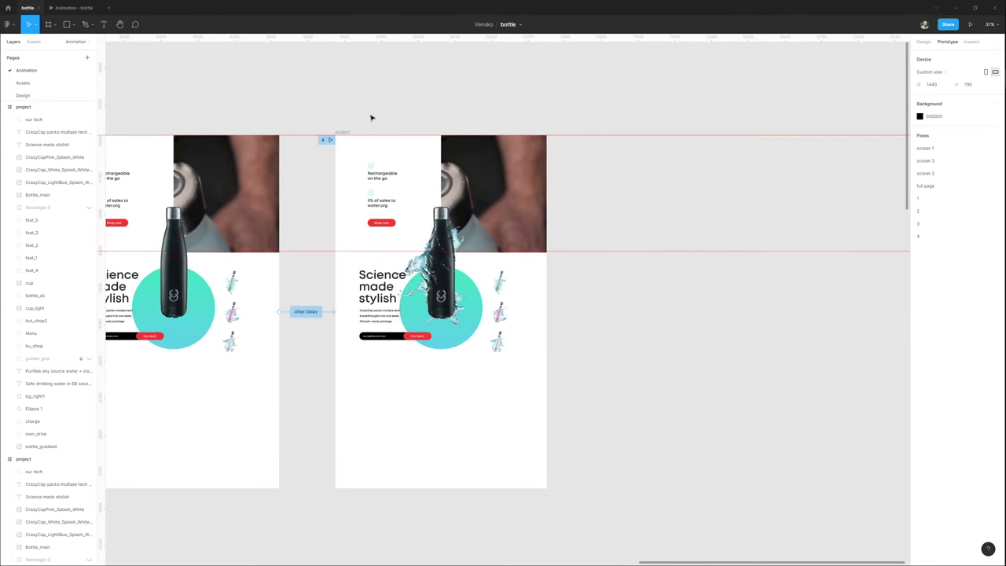
{"action": "left_click_drag", "start_coordinate": [346, 129], "coordinate": [586, 142]}
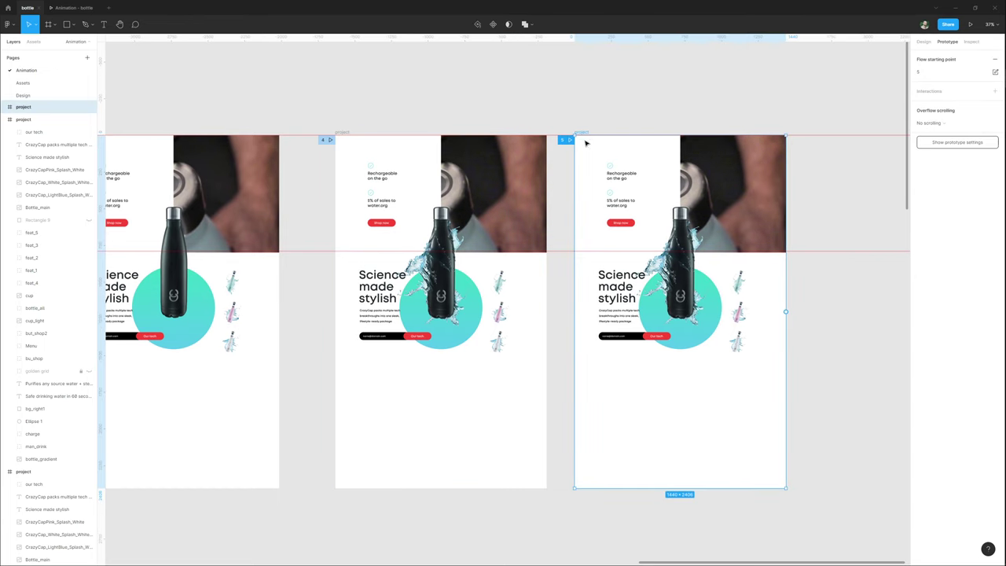
Select the page content in frame 5 and shift it upward so the "Science made stylish" section sits higher.
{"action": "left_click_drag", "start_coordinate": [580, 230], "coordinate": [507, 225]}
{"action": "left_click", "coordinate": [557, 439]}
{"action": "left_click_drag", "start_coordinate": [507, 396], "coordinate": [682, 130]}
{"action": "key", "text": "shift+2"}
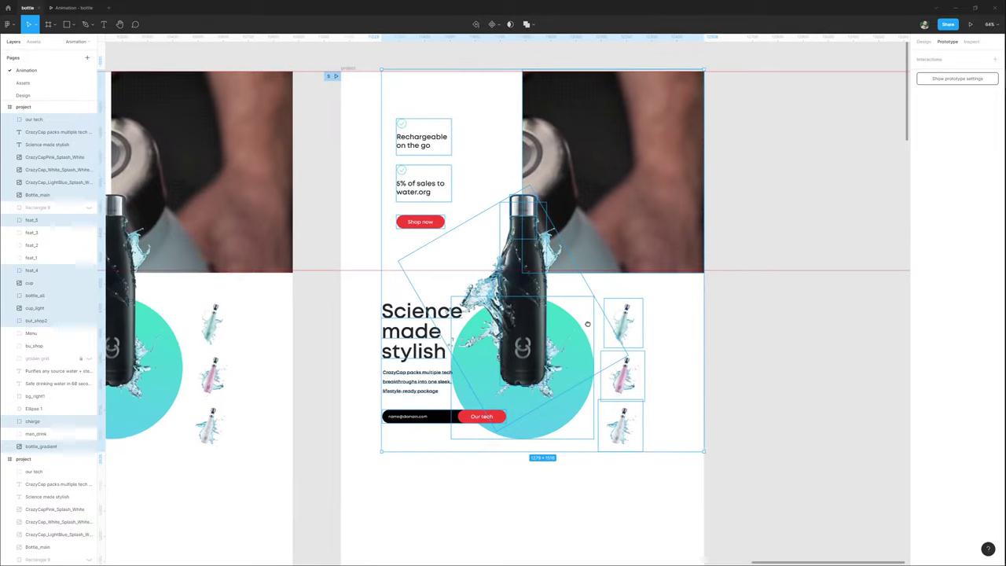
{"action": "left_click_drag", "start_coordinate": [555, 387], "coordinate": [552, 302]}
{"action": "left_click", "coordinate": [553, 307]}
Select Bottle_main, cup, cup_light and the bottle layer between them in frame 5, and rotate them together clockwise to tilt the bottle.
{"action": "left_click", "coordinate": [528, 267]}
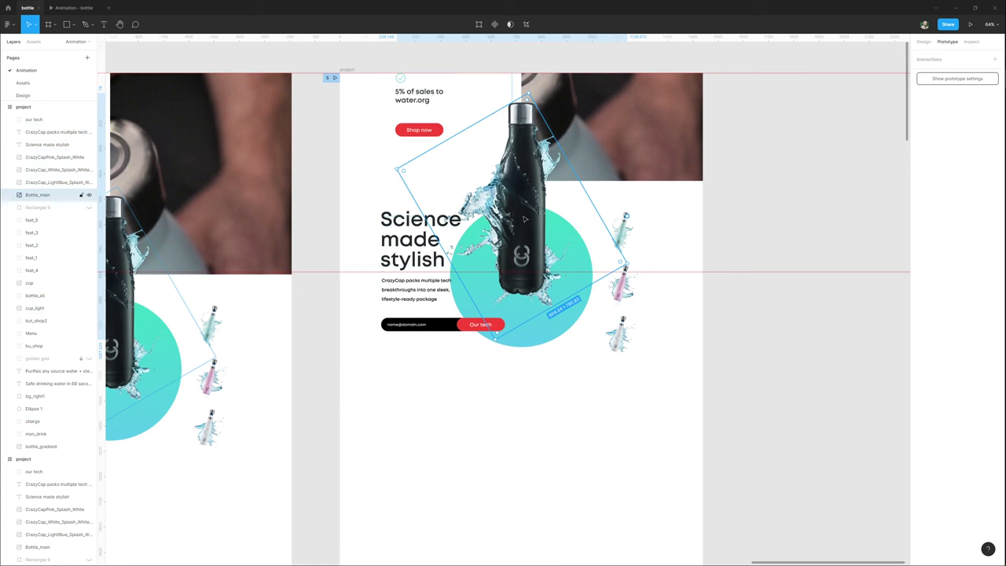
{"action": "left_click", "coordinate": [50, 283], "text": "ctrl"}
{"action": "left_click", "coordinate": [47, 296], "text": "ctrl"}
{"action": "left_click", "coordinate": [44, 309], "text": "ctrl"}
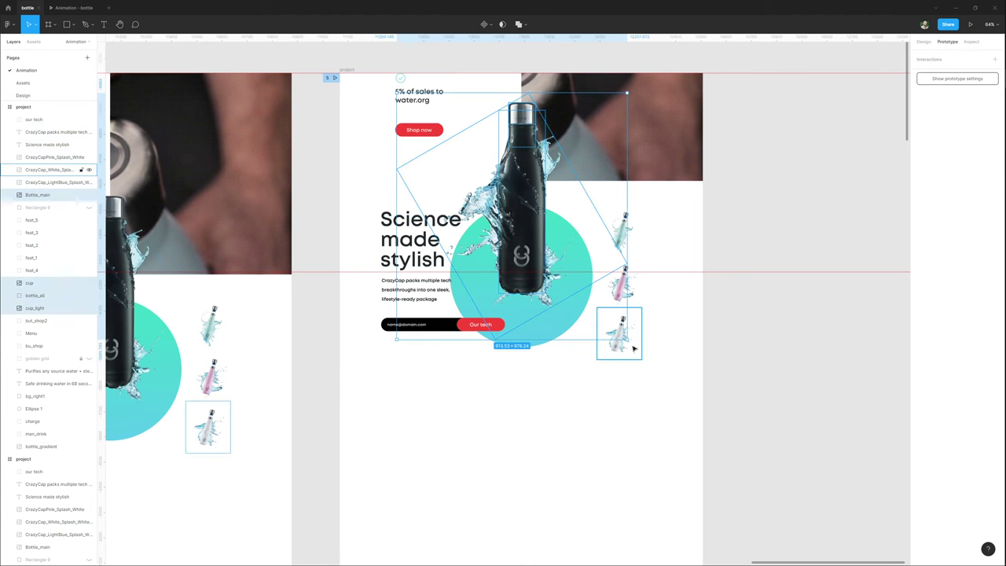
{"action": "left_click_drag", "start_coordinate": [629, 345], "coordinate": [556, 370]}
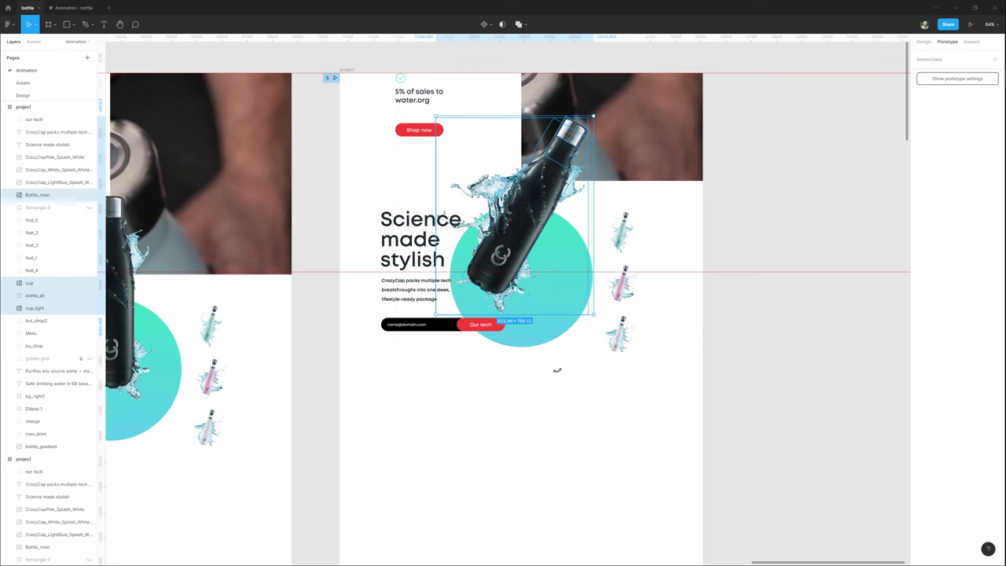
Select all the content in frame 5 and move it up until the "Science made stylish" section fills the first screen.
{"action": "left_click_drag", "start_coordinate": [532, 180], "coordinate": [532, 248]}
{"action": "left_click", "coordinate": [539, 246]}
{"action": "left_click_drag", "start_coordinate": [360, 412], "coordinate": [696, 63]}
{"action": "scroll", "coordinate": [635, 171], "scroll_direction": "down", "scroll_amount": 1}
{"action": "left_click_drag", "start_coordinate": [566, 296], "coordinate": [577, 207]}
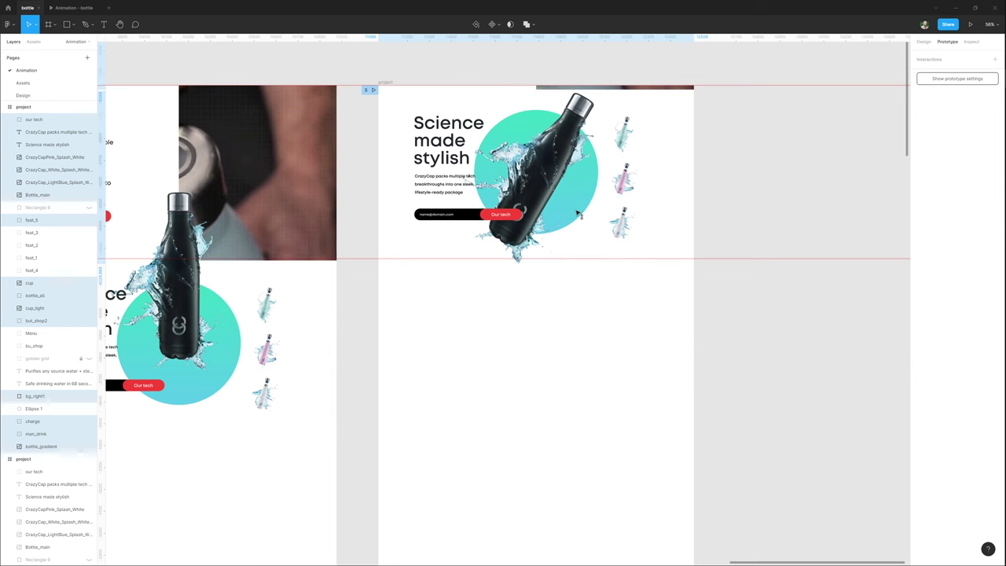
Nudge the charge photo in frame 5 up until it lies completely above the frame's top edge.
{"action": "left_click", "coordinate": [668, 165]}
{"action": "left_click", "coordinate": [664, 98]}
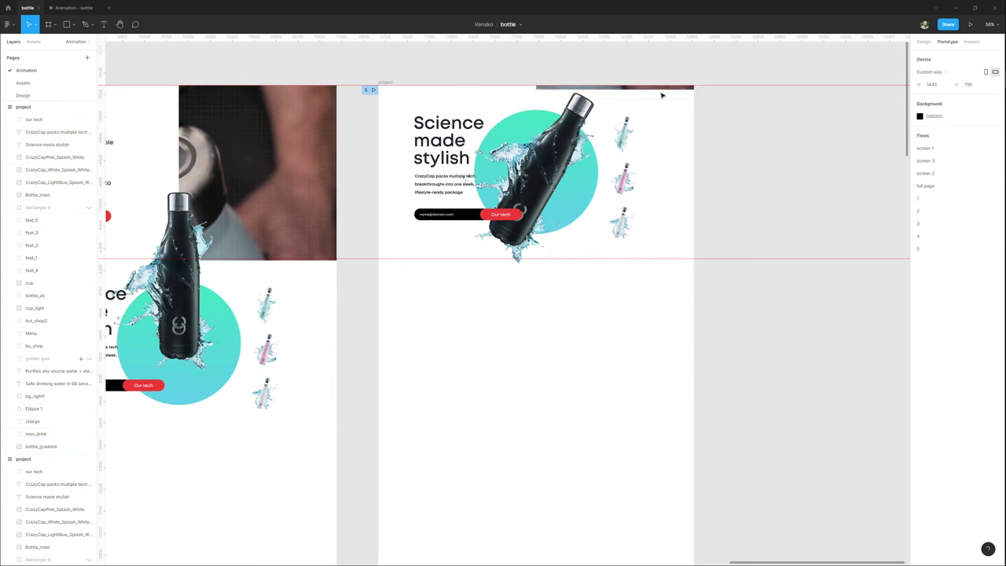
{"action": "left_click", "coordinate": [663, 89]}
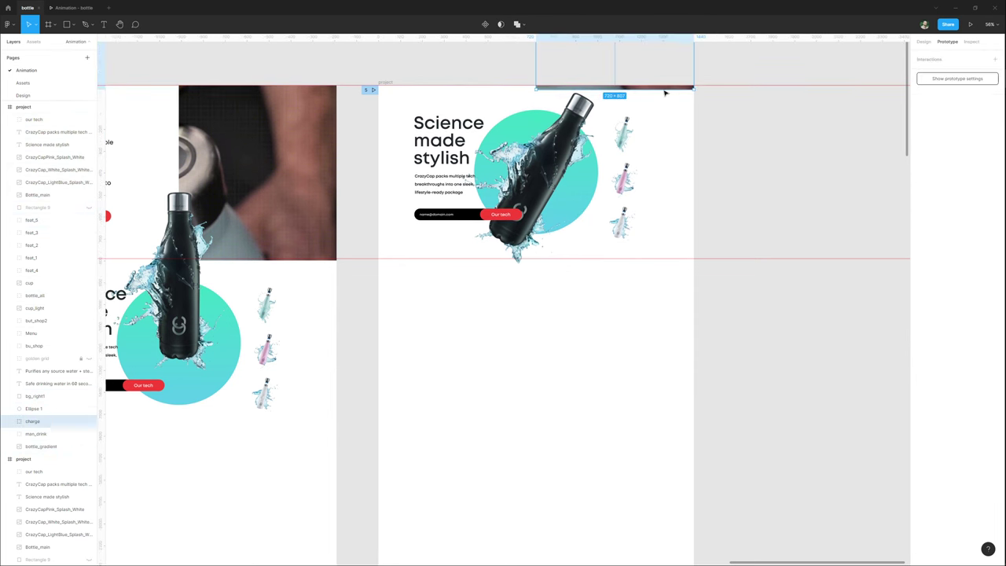
{"action": "key", "text": "shift+Up"}
{"action": "key", "text": "shift+Up"}
{"action": "key", "text": "shift+Up"}
{"action": "key", "text": "shift+Up"}
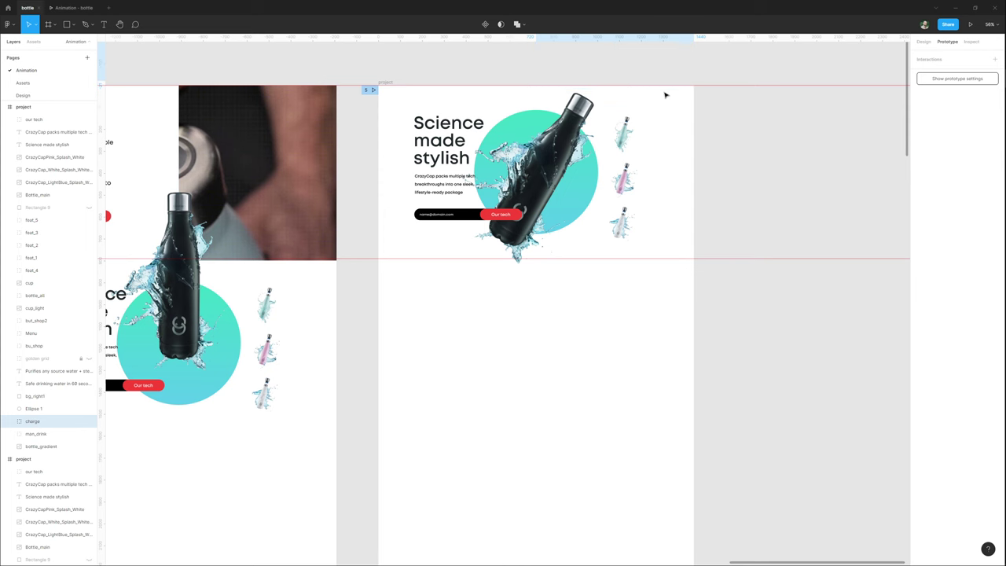
{"action": "left_click", "coordinate": [539, 330]}
Link frame 4 to frame 5 with a Navigate to interaction that uses the On click trigger.
{"action": "scroll", "coordinate": [521, 323], "scroll_direction": "down", "scroll_amount": 3}
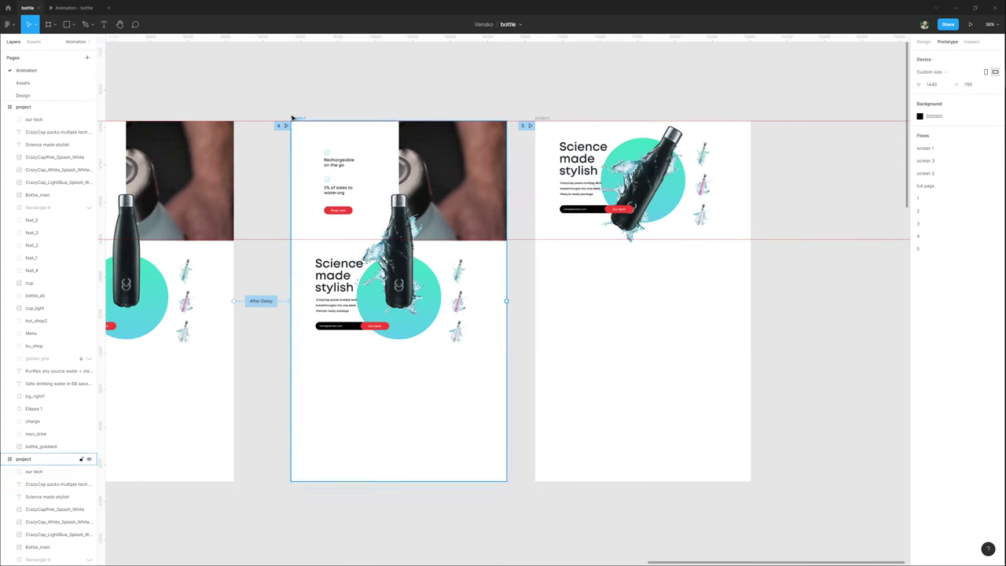
{"action": "left_click", "coordinate": [298, 118]}
{"action": "left_click_drag", "start_coordinate": [506, 303], "coordinate": [584, 308]}
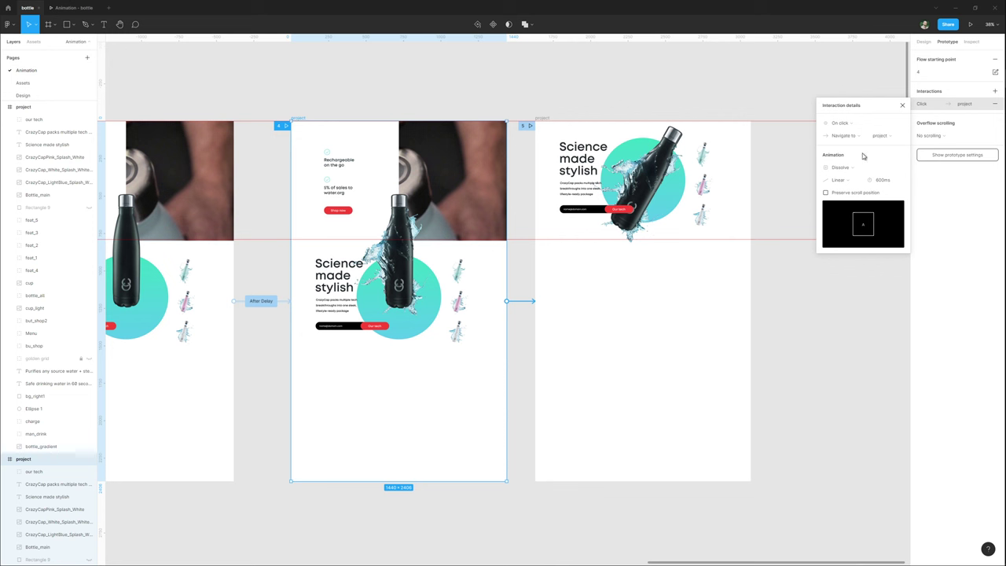
{"action": "left_click", "coordinate": [856, 126]}
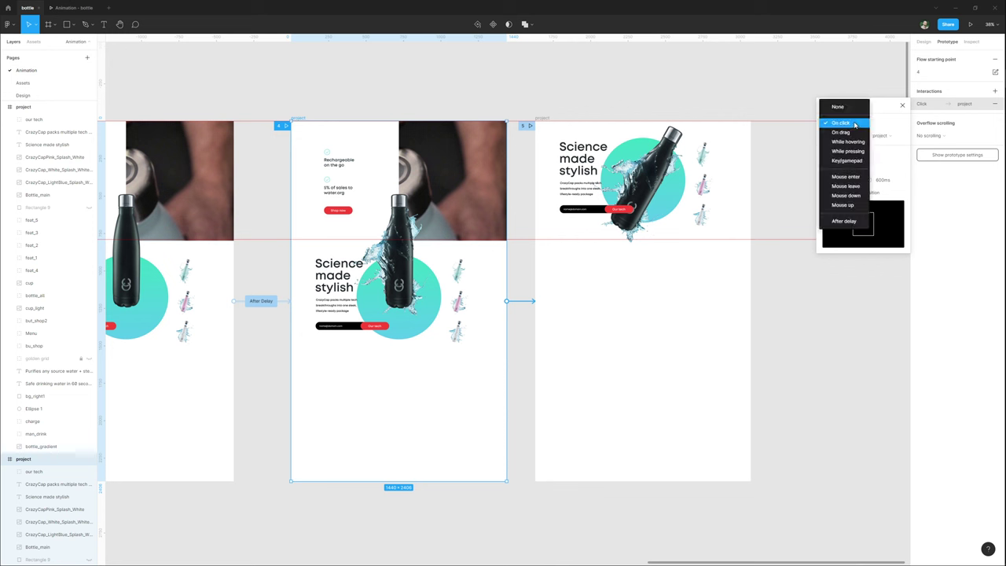
{"action": "left_click", "coordinate": [841, 123]}
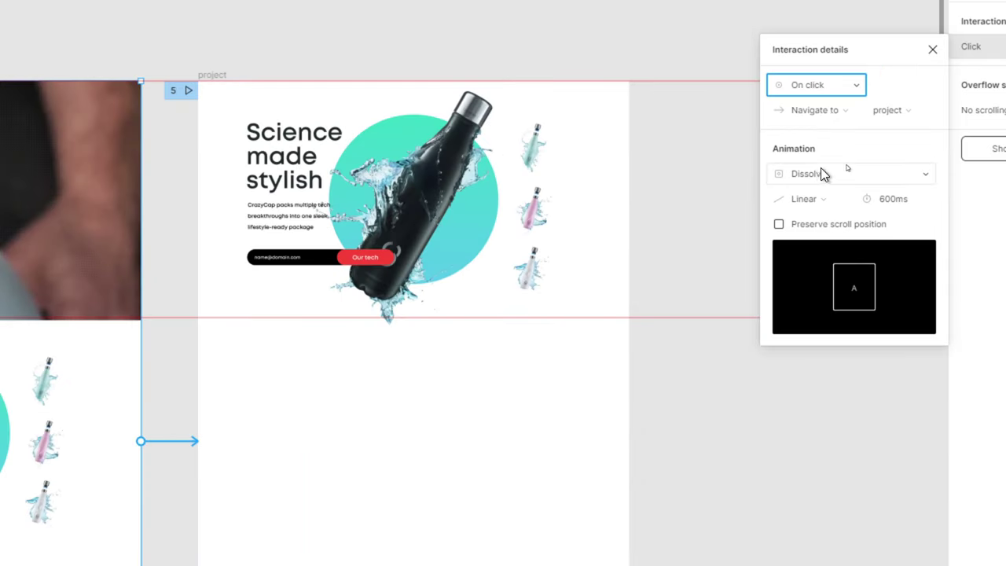
Set the frame 4 to frame 5 transition to Smart animate with Ease in and out easing and a duration of 2400 ms.
{"action": "left_click", "coordinate": [821, 177]}
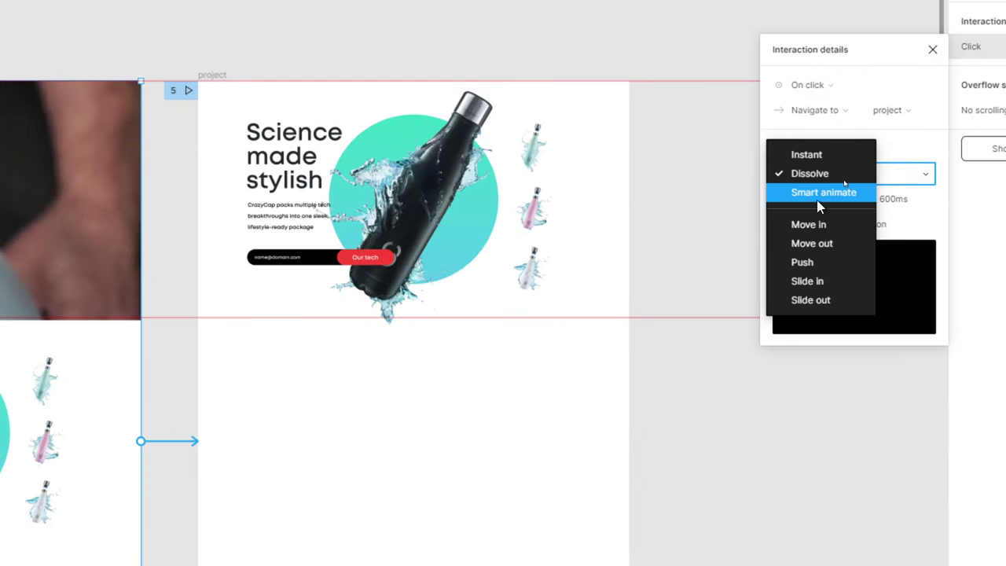
{"action": "left_click", "coordinate": [816, 194]}
{"action": "left_click", "coordinate": [818, 197]}
{"action": "left_click", "coordinate": [826, 268]}
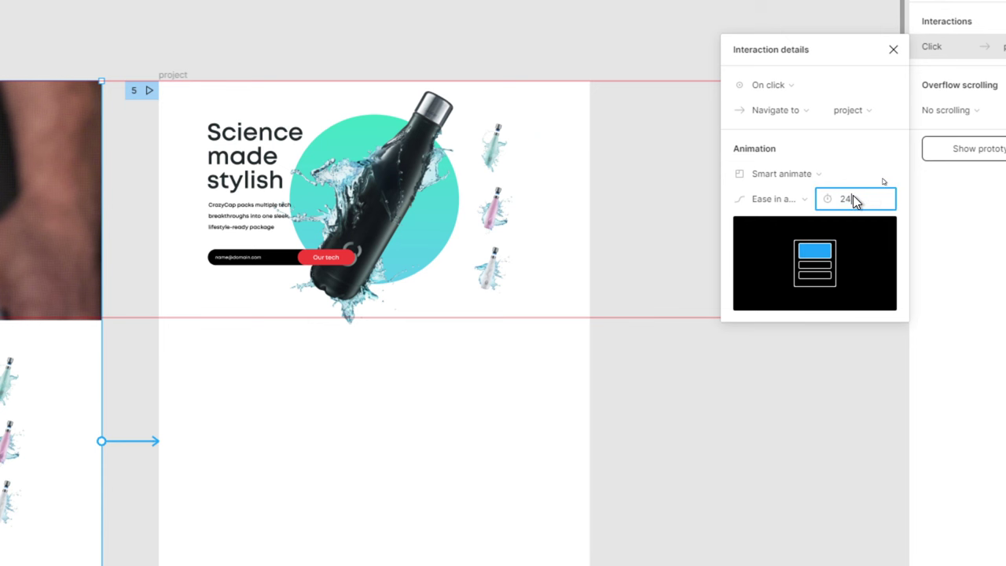
{"action": "key", "text": "Return"}
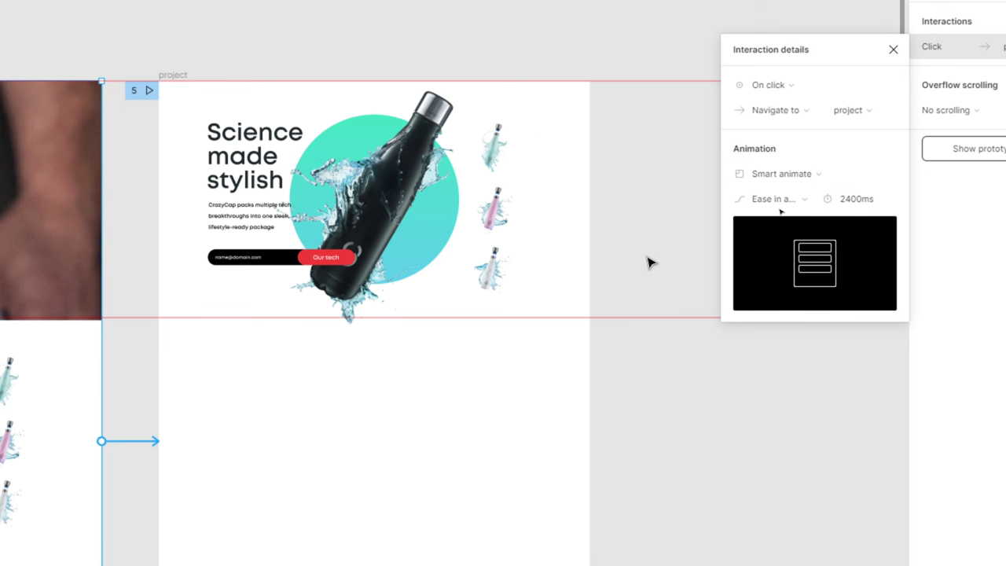
{"action": "left_click", "coordinate": [647, 263]}
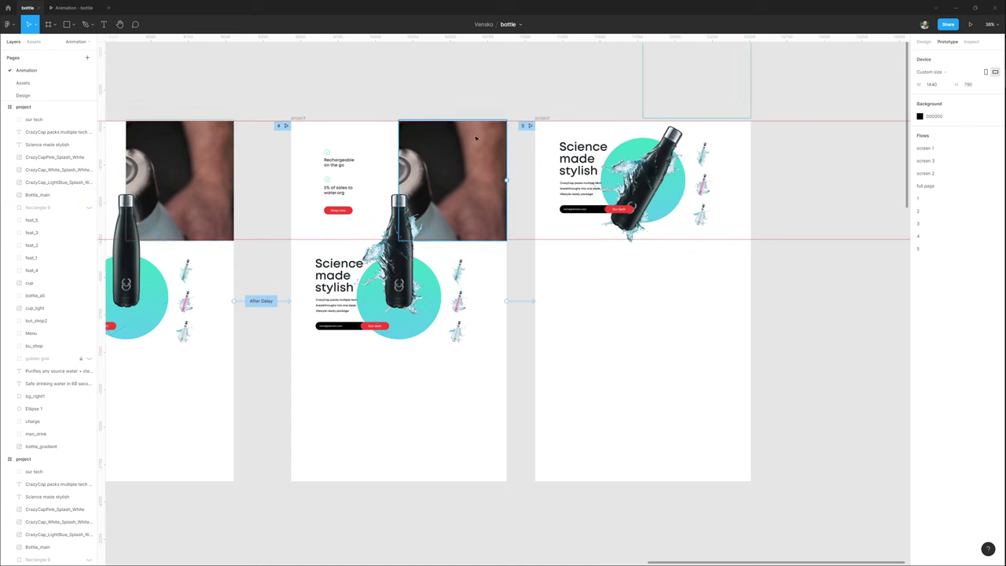
Play the prototype from flow 2 through to frame 5, and replay flow 4 to review the bottle's tilting scroll.
{"action": "left_click_drag", "start_coordinate": [248, 191], "coordinate": [493, 208]}
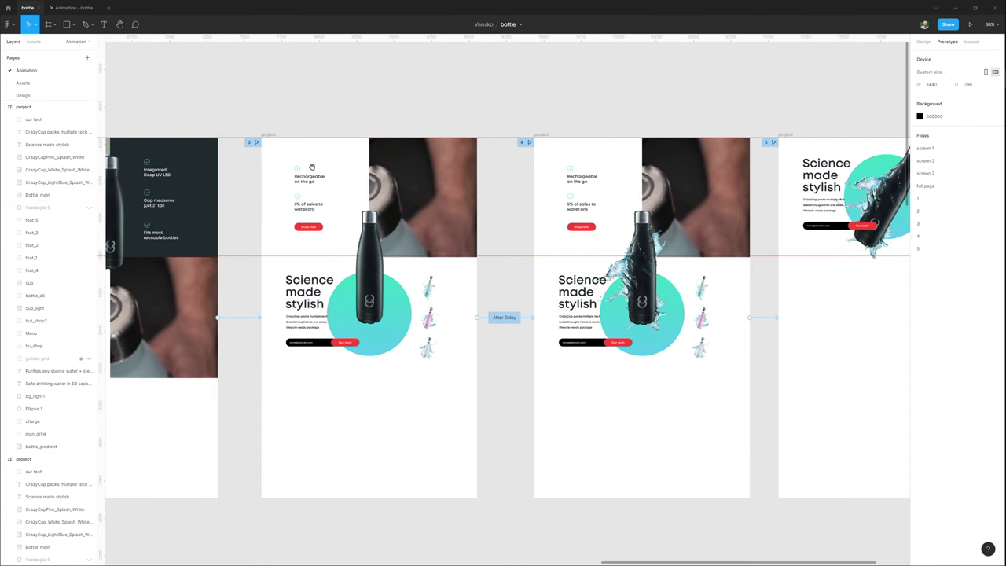
{"action": "left_click", "coordinate": [257, 142]}
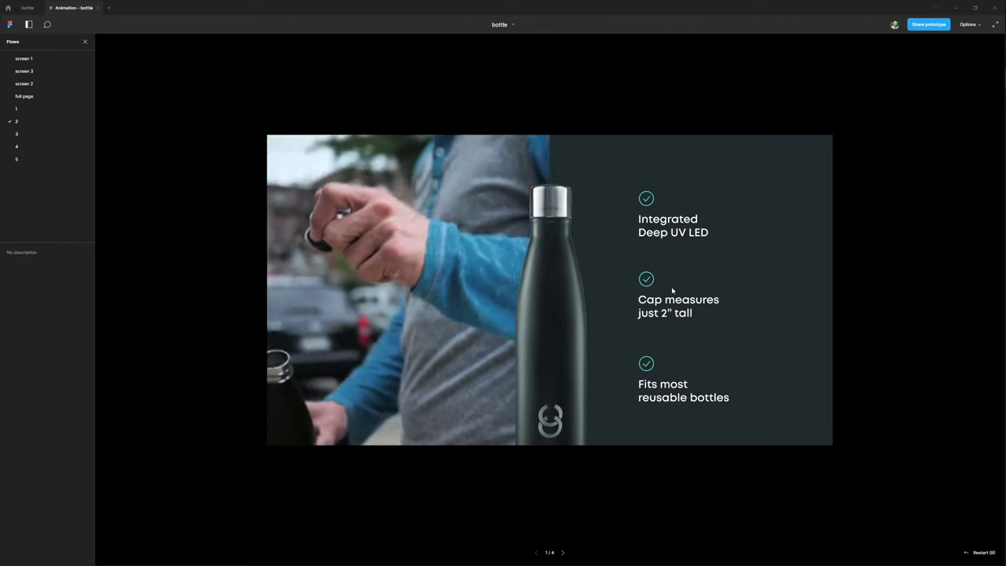
{"action": "left_click", "coordinate": [731, 279]}
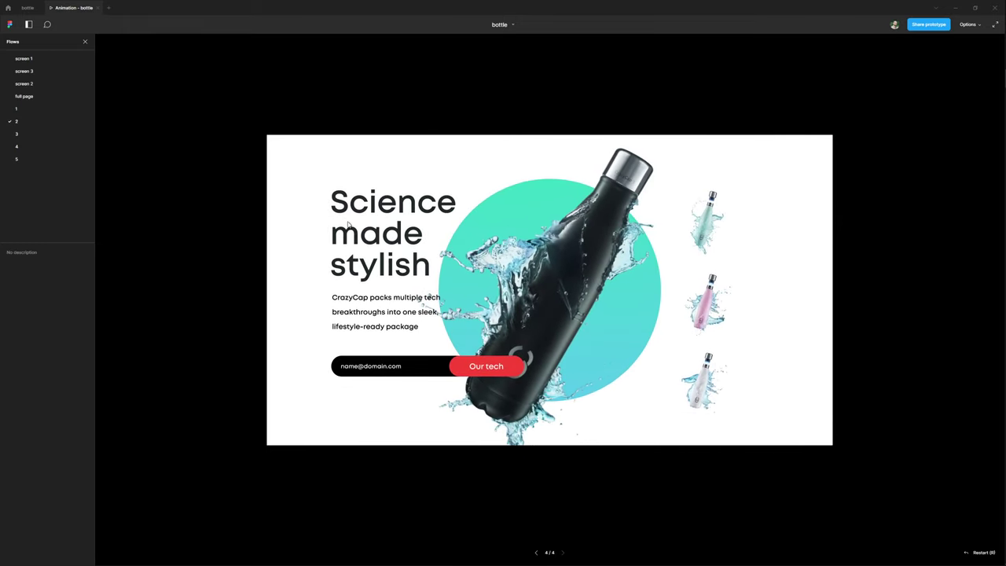
{"action": "left_click", "coordinate": [36, 144]}
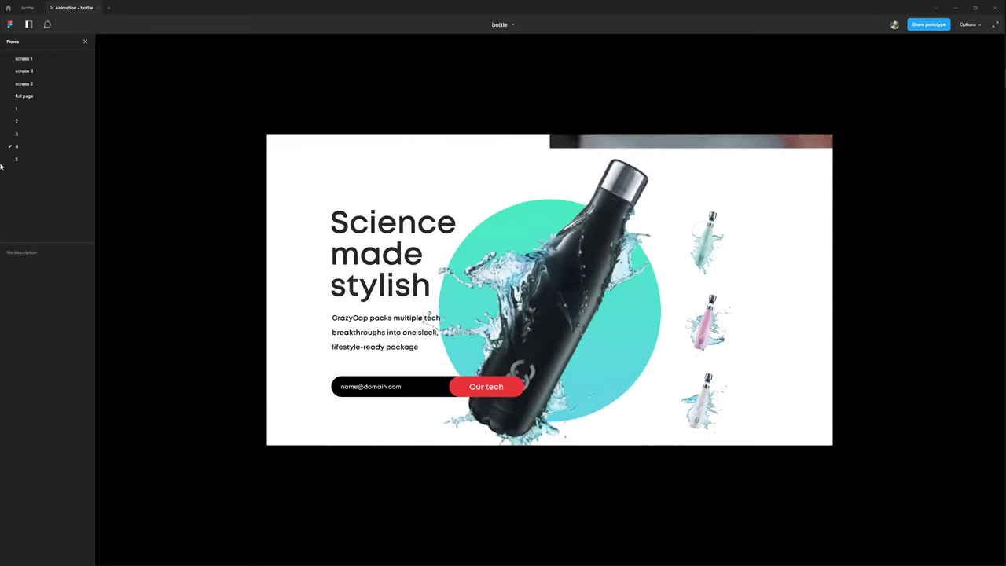
{"action": "left_click", "coordinate": [31, 146]}
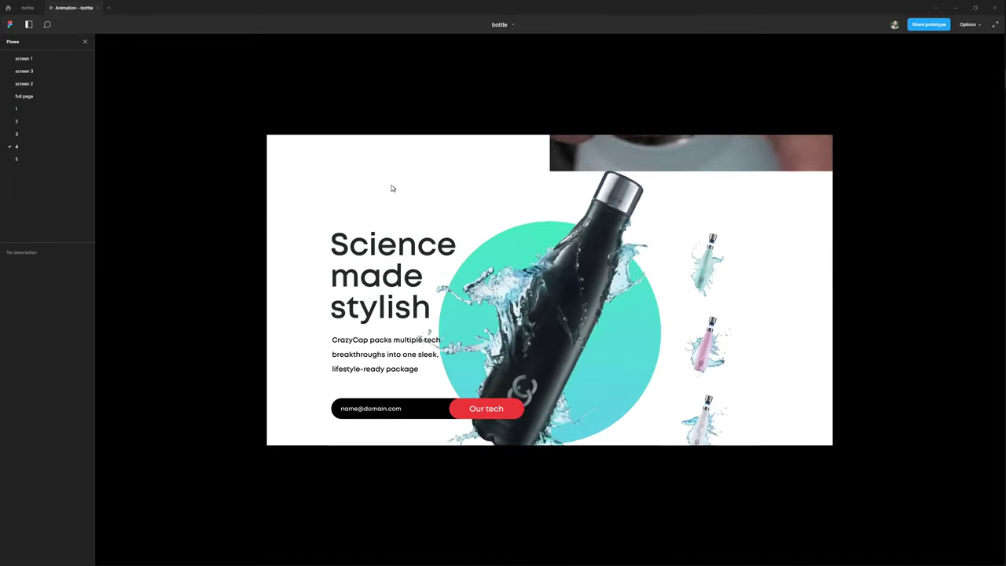
Return to the design file and turn off Clip content for frame 5 to reveal the elements above it.
{"action": "left_click", "coordinate": [31, 8]}
{"action": "scroll", "coordinate": [711, 117], "scroll_direction": "right", "scroll_amount": 5}
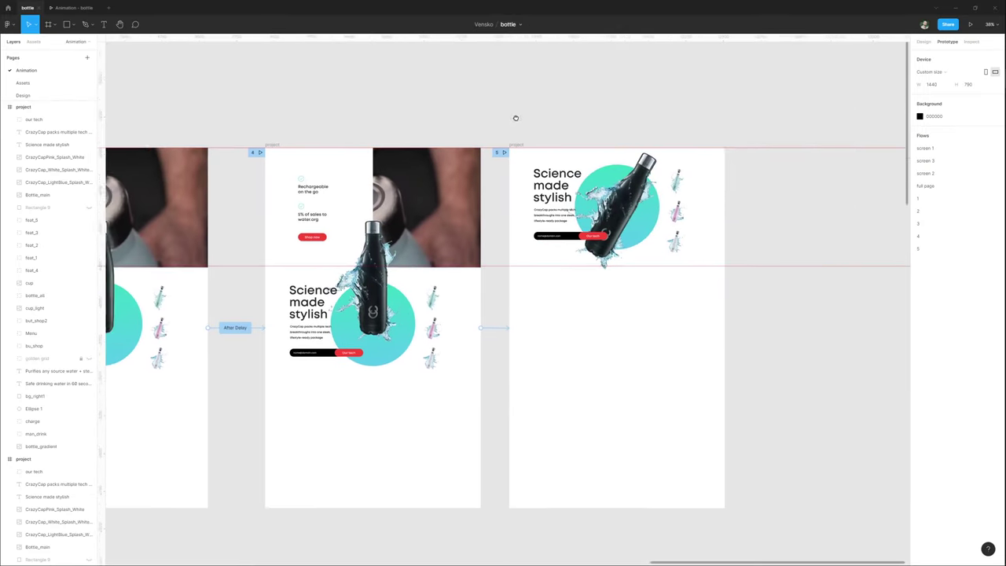
{"action": "scroll", "coordinate": [514, 119], "scroll_direction": "up", "scroll_amount": 1}
{"action": "left_click", "coordinate": [511, 158]}
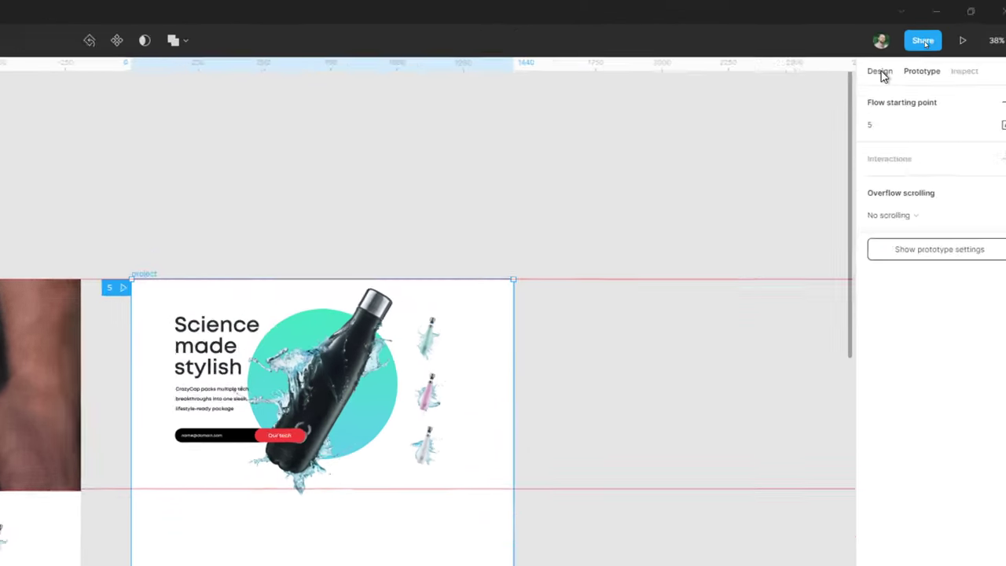
{"action": "left_click", "coordinate": [924, 42]}
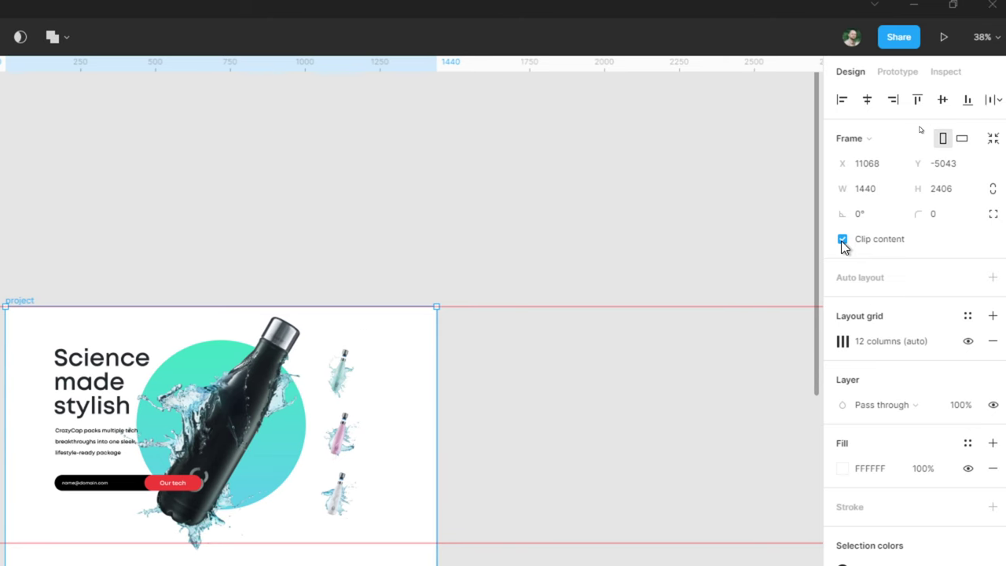
{"action": "left_click", "coordinate": [842, 239]}
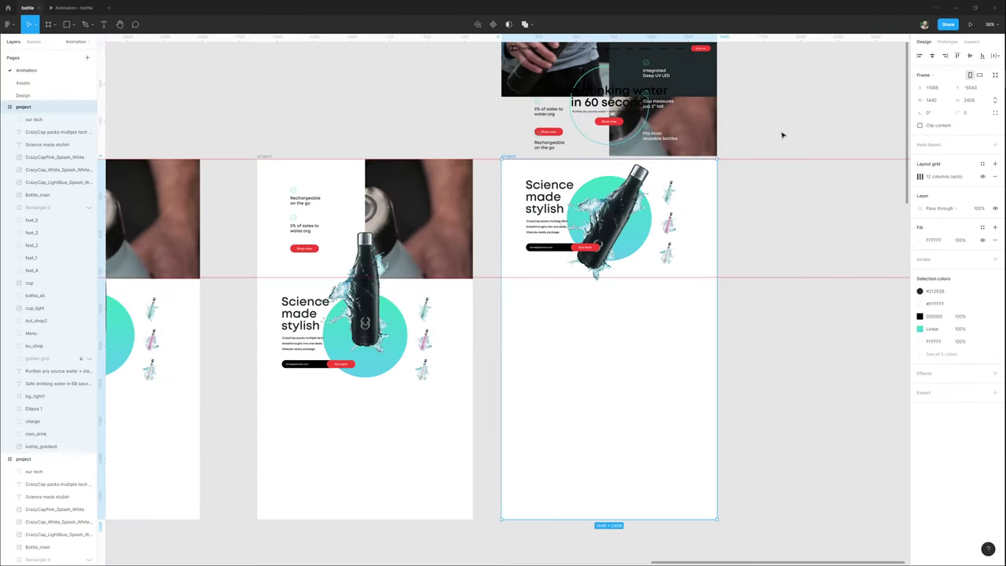
{"action": "scroll", "coordinate": [747, 121], "scroll_direction": "up", "scroll_amount": 3}
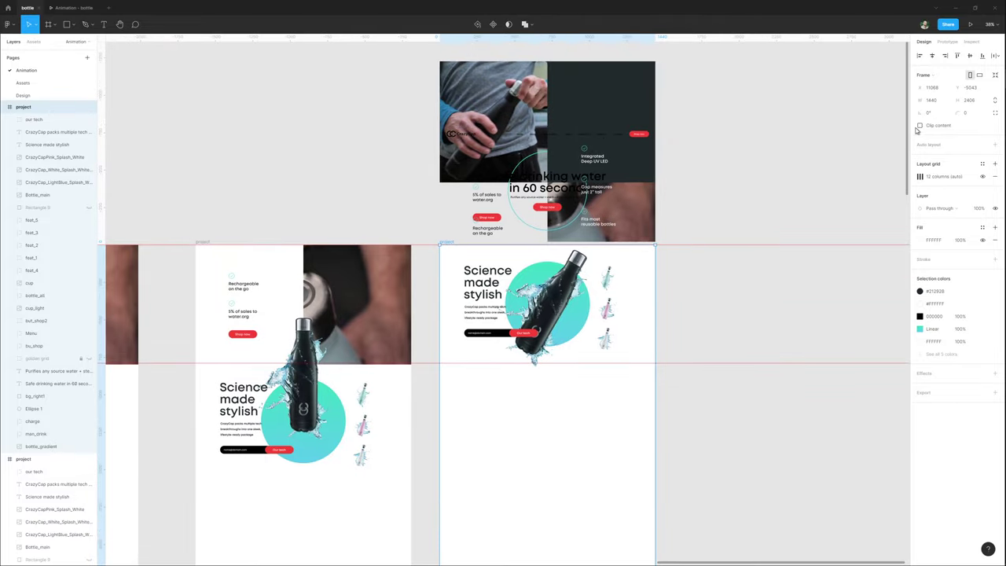
Toggle Clip content on and off for frame 5 to compare it with and without the overflowing elements.
{"action": "left_click", "coordinate": [920, 126]}
{"action": "left_click", "coordinate": [920, 127]}
{"action": "left_click", "coordinate": [920, 127]}
{"action": "left_click", "coordinate": [921, 126]}
{"action": "left_click", "coordinate": [920, 127]}
{"action": "left_click", "coordinate": [920, 126]}
Move frame 5's overflowing "Rechargeable on the go" group up above the "5% of sales to water.org" group.
{"action": "left_click", "coordinate": [494, 233]}
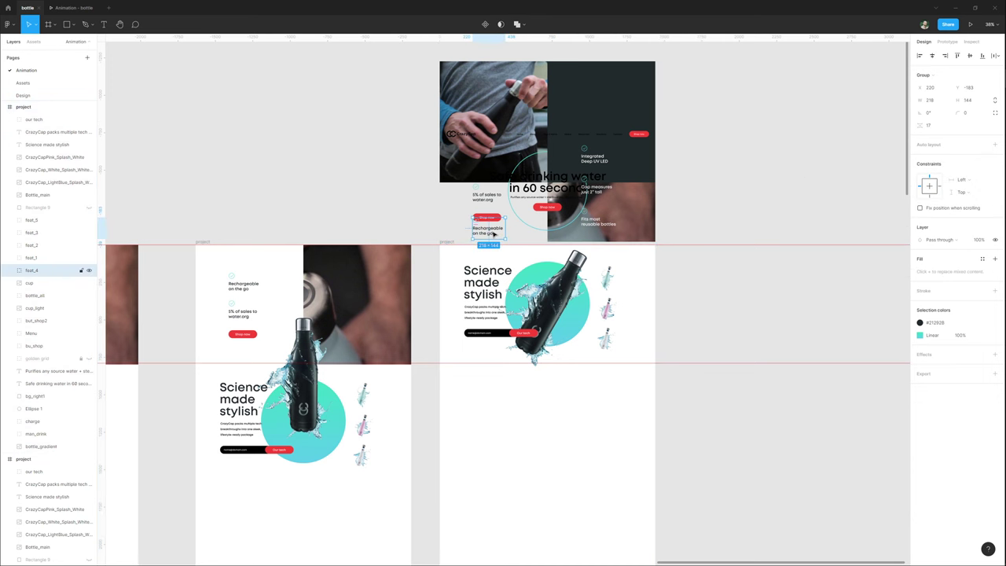
{"action": "scroll", "coordinate": [464, 239], "scroll_direction": "up", "scroll_amount": 3}
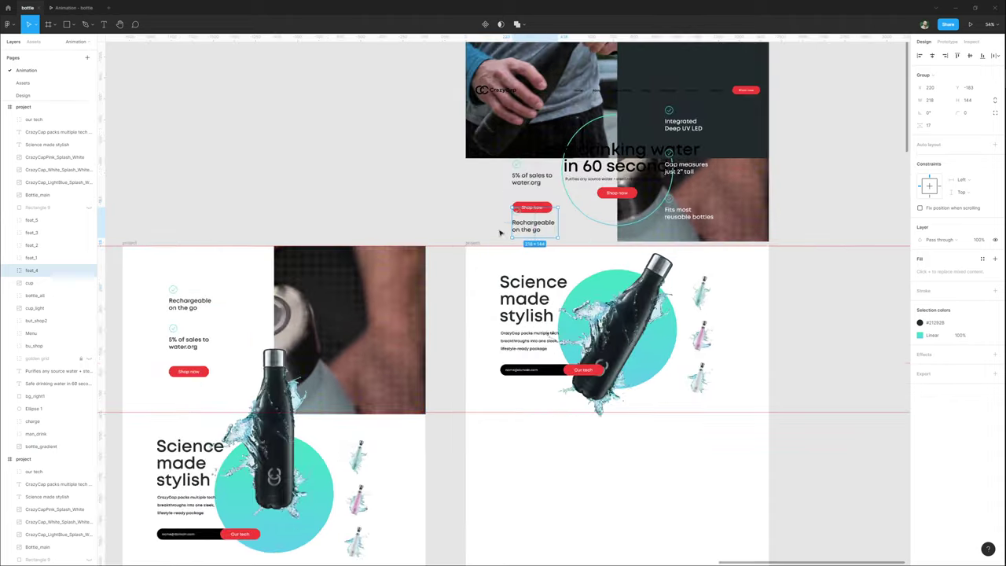
{"action": "left_click_drag", "start_coordinate": [525, 234], "coordinate": [528, 149]}
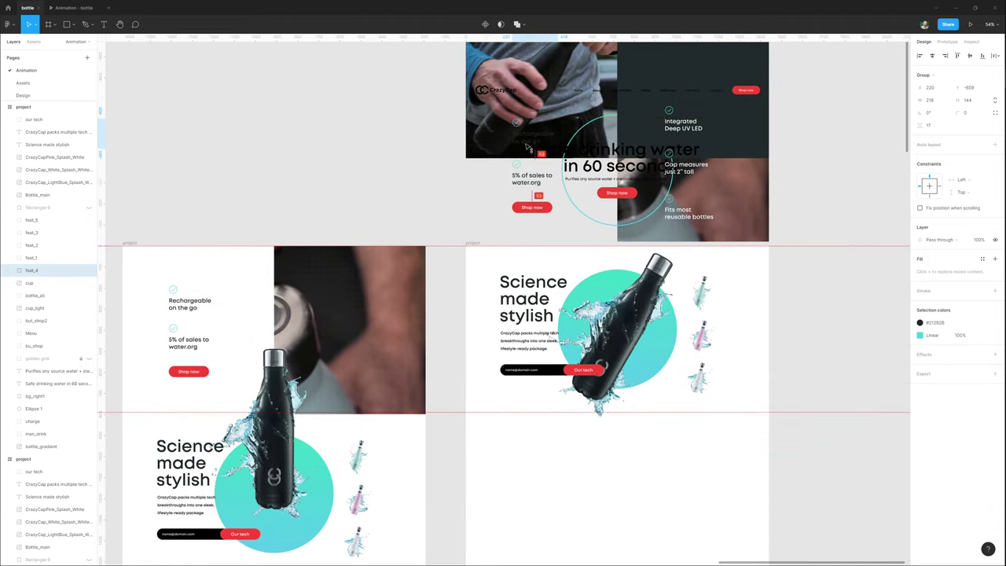
Play flows 3 and 4 in the prototype preview to check the transition into frame 5.
{"action": "left_click", "coordinate": [75, 8]}
{"action": "left_click", "coordinate": [29, 133]}
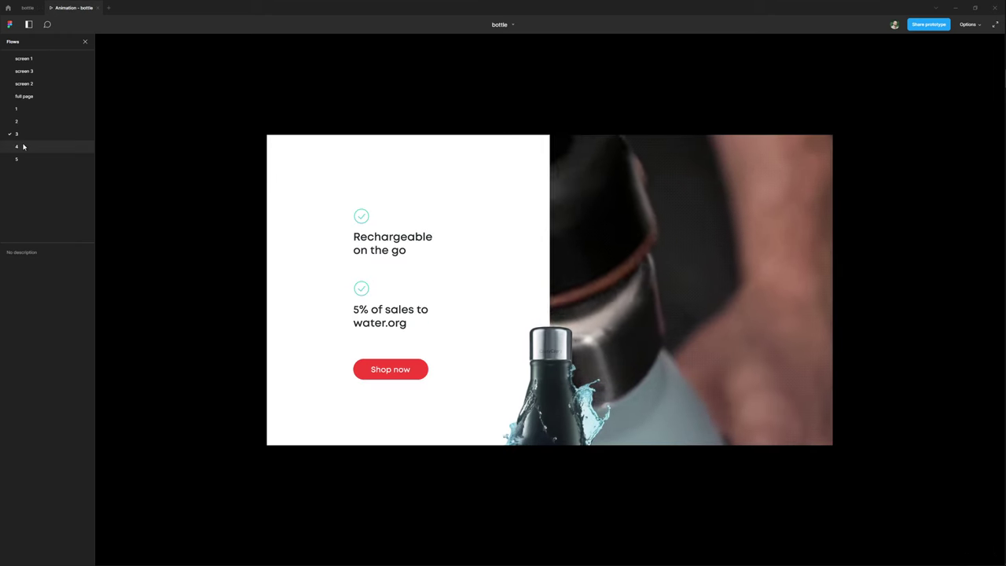
{"action": "left_click", "coordinate": [24, 146]}
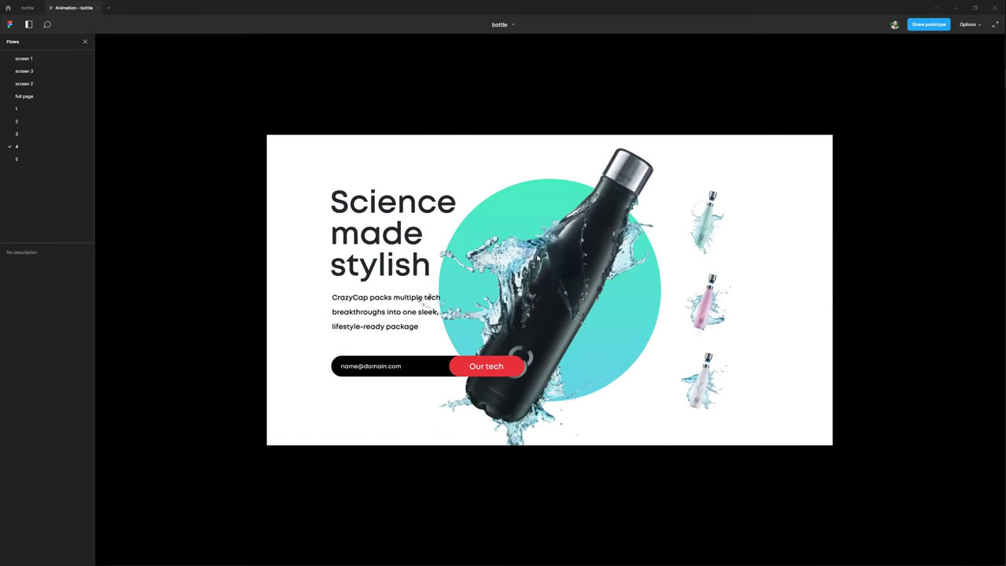
Return to the design file and turn Clip content back on for the "Science made stylish" frame 5.
{"action": "left_click", "coordinate": [28, 8]}
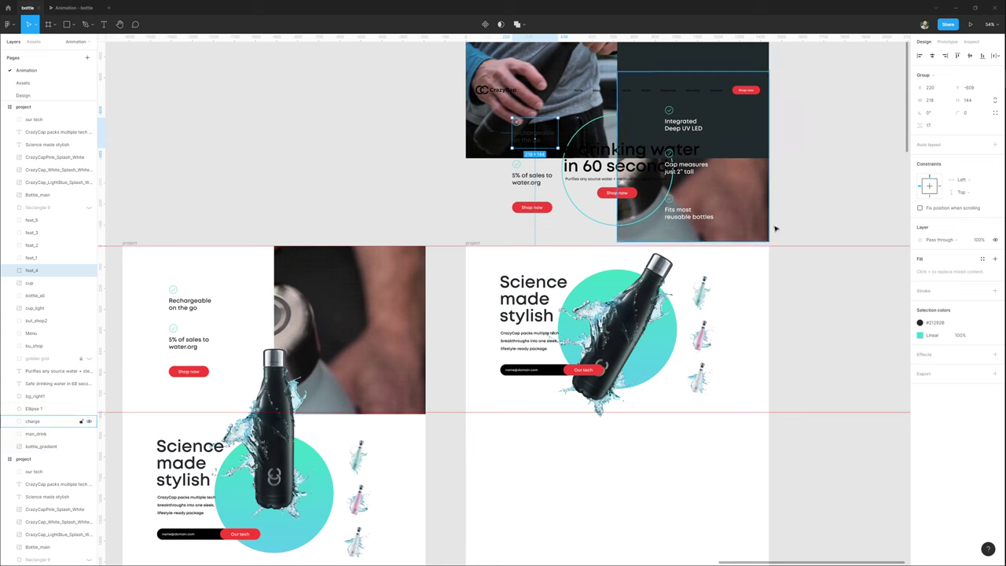
{"action": "left_click", "coordinate": [472, 243]}
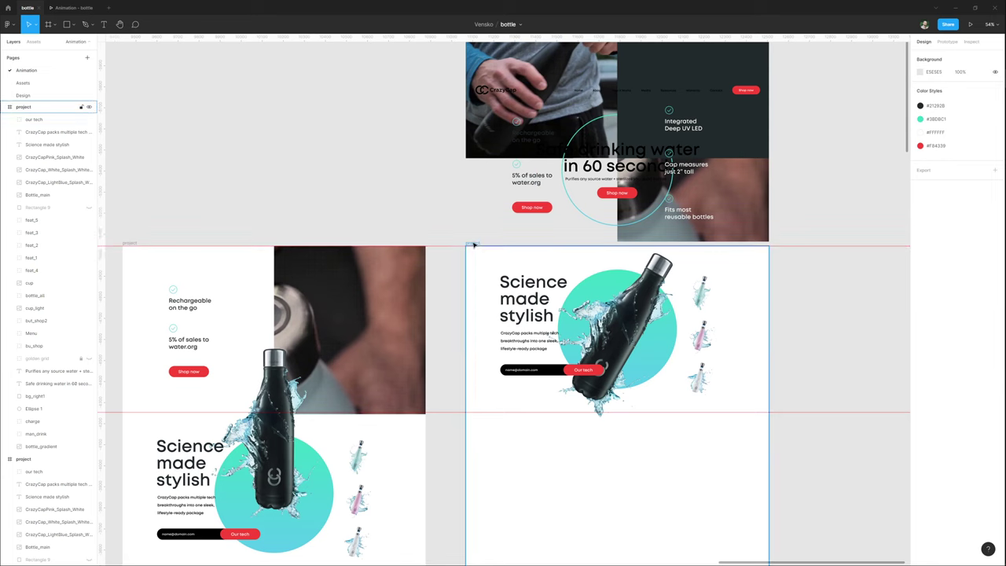
{"action": "scroll", "coordinate": [472, 243], "scroll_direction": "down", "scroll_amount": 3}
{"action": "left_click_drag", "start_coordinate": [726, 186], "coordinate": [676, 186]}
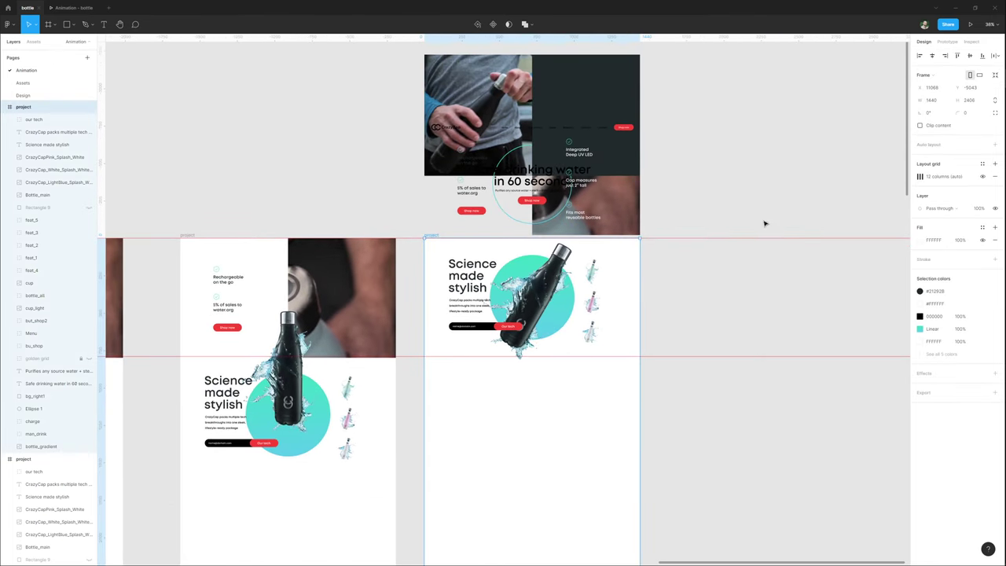
{"action": "left_click", "coordinate": [920, 126]}
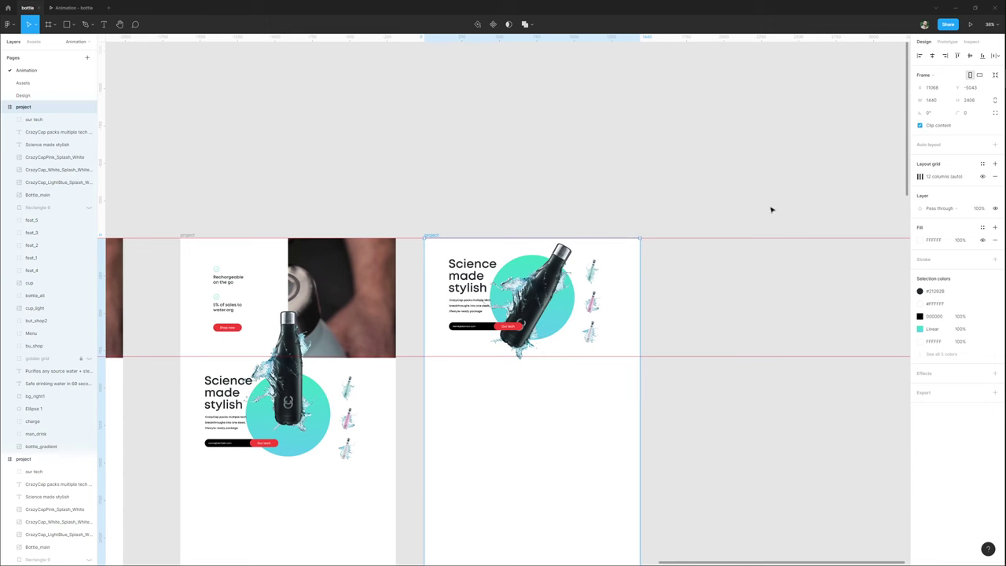
{"action": "left_click", "coordinate": [680, 264]}
In the first frame, shift the "Integrated Deep UV LED" feature group to the right by about 155 px, keeping its height.
{"action": "scroll", "coordinate": [330, 176], "scroll_direction": "left", "scroll_amount": 3}
{"action": "scroll", "coordinate": [330, 176], "scroll_direction": "down", "scroll_amount": 2}
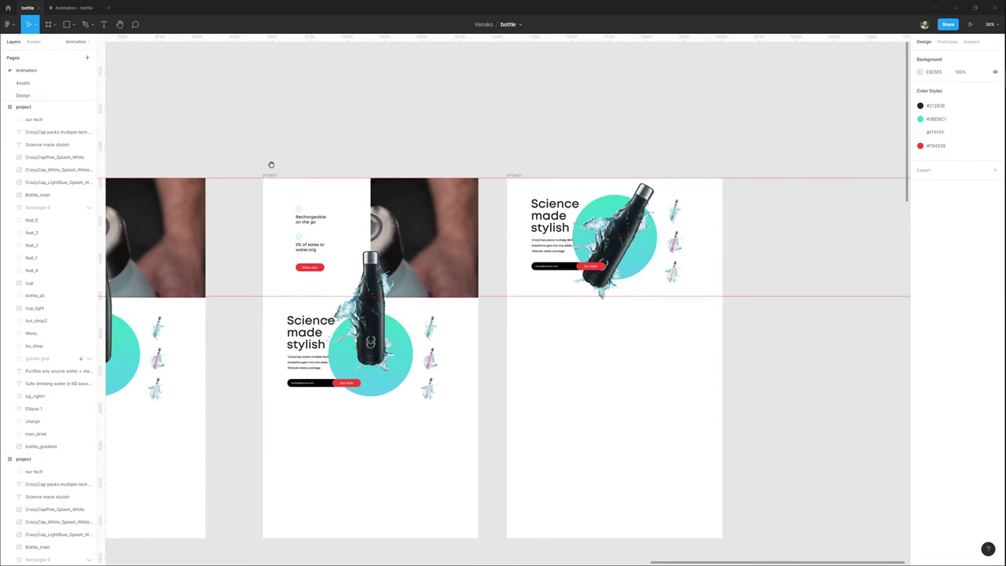
{"action": "scroll", "coordinate": [270, 165], "scroll_direction": "left", "scroll_amount": 6}
{"action": "scroll", "coordinate": [270, 166], "scroll_direction": "down", "scroll_amount": 1}
{"action": "left_click_drag", "start_coordinate": [379, 160], "coordinate": [489, 125]}
{"action": "left_click", "coordinate": [431, 242]}
{"action": "left_click", "coordinate": [427, 252]}
{"action": "scroll", "coordinate": [428, 250], "scroll_direction": "up", "scroll_amount": 5}
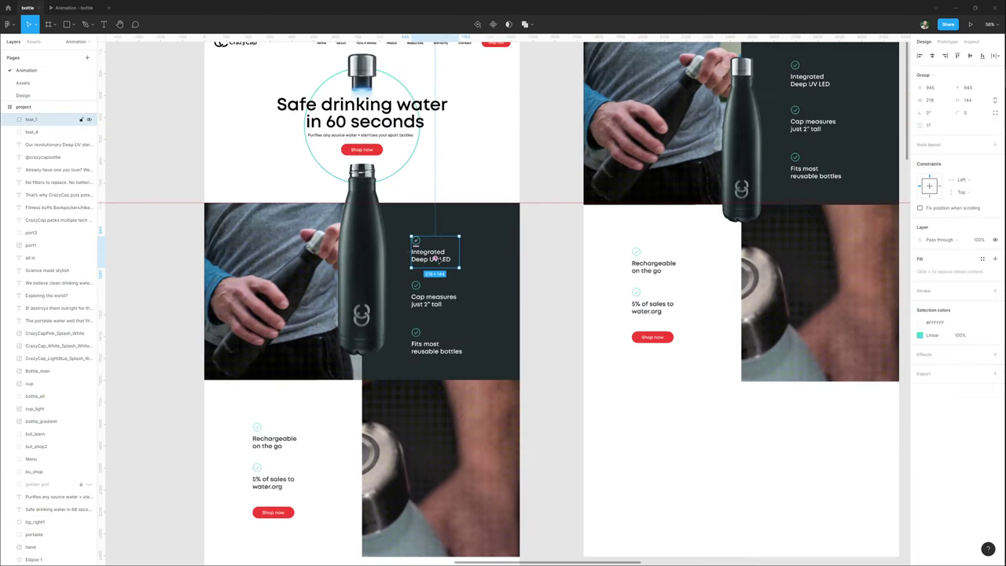
{"action": "scroll", "coordinate": [401, 275], "scroll_direction": "up", "scroll_amount": 1}
{"action": "scroll", "coordinate": [401, 275], "scroll_direction": "left", "scroll_amount": 1}
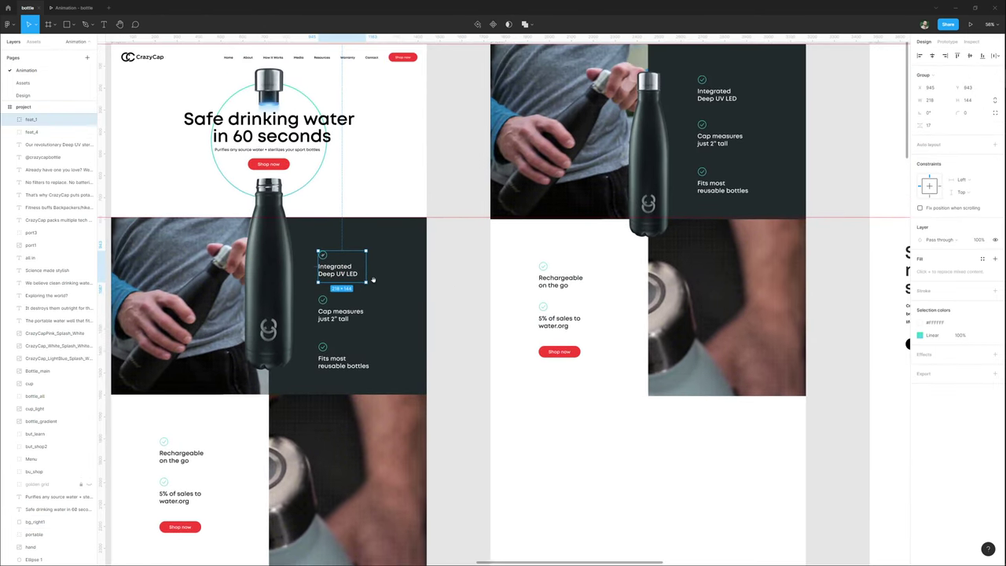
{"action": "left_click_drag", "start_coordinate": [341, 274], "coordinate": [360, 275]}
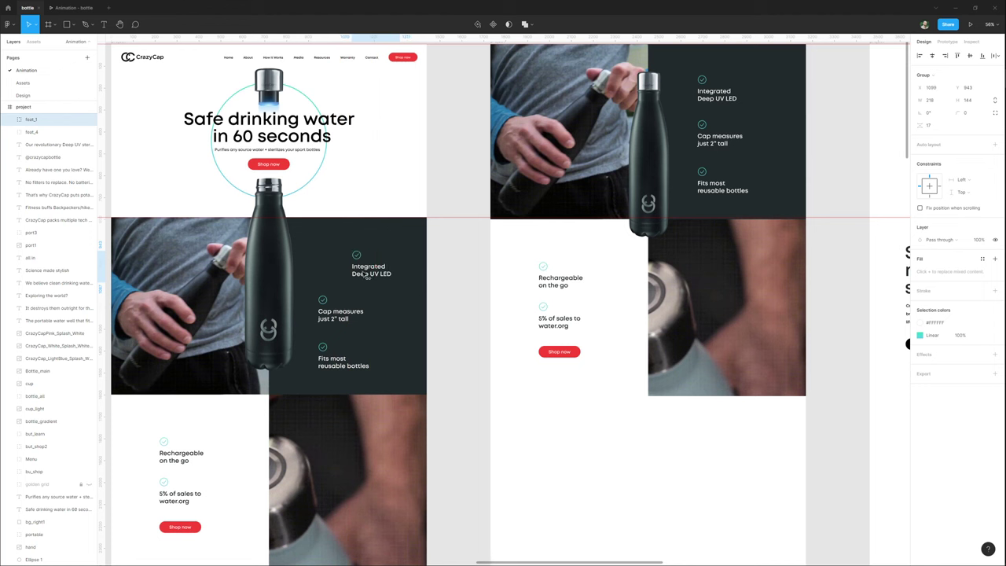
Stagger the first frame's lower features further right: "Cap measures just 2" tall" to X 1279 and "Fits most reusable bottles" to X 1457.
{"action": "left_click_drag", "start_coordinate": [322, 318], "coordinate": [398, 318]}
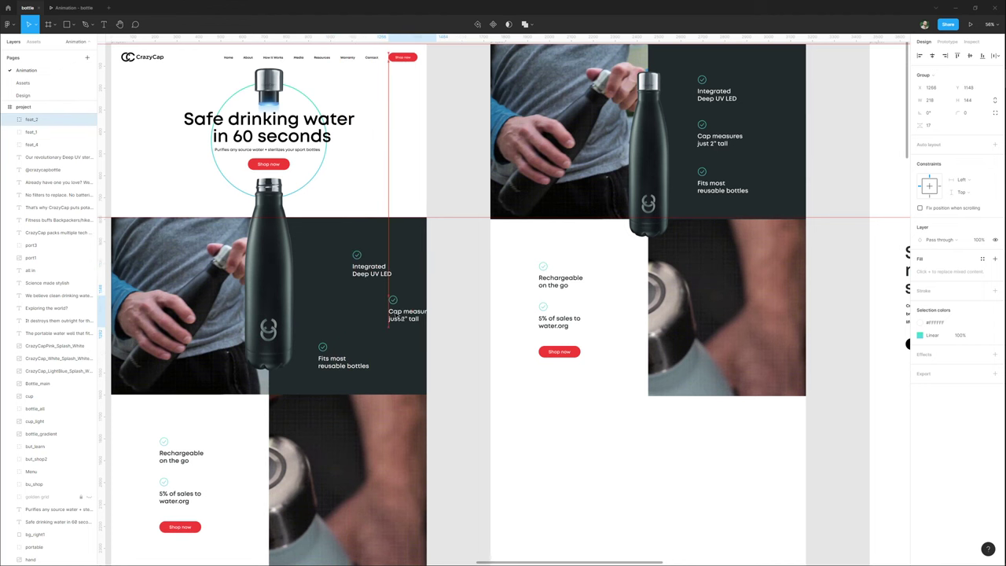
{"action": "left_click_drag", "start_coordinate": [321, 367], "coordinate": [405, 369]}
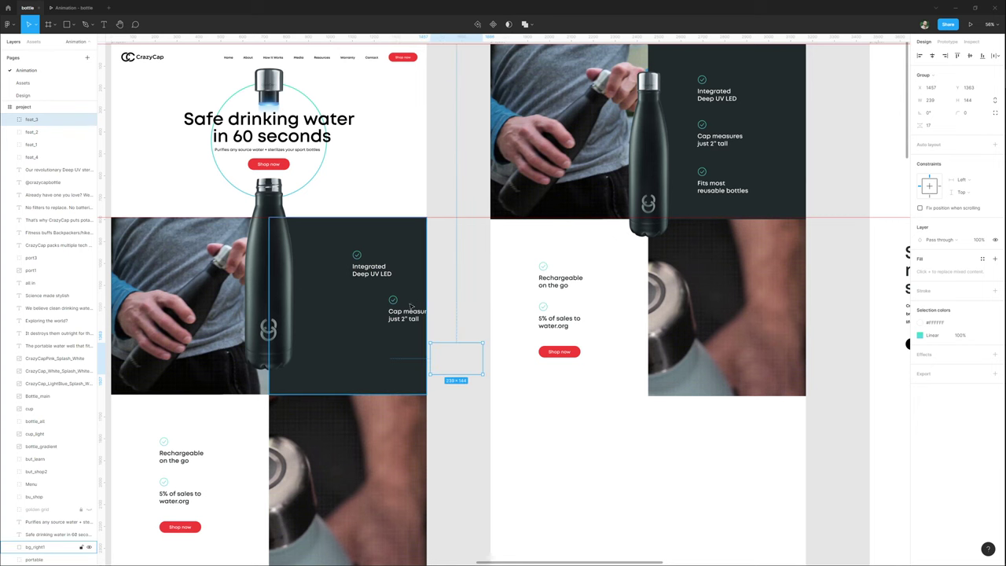
{"action": "left_click_drag", "start_coordinate": [395, 315], "coordinate": [399, 314]}
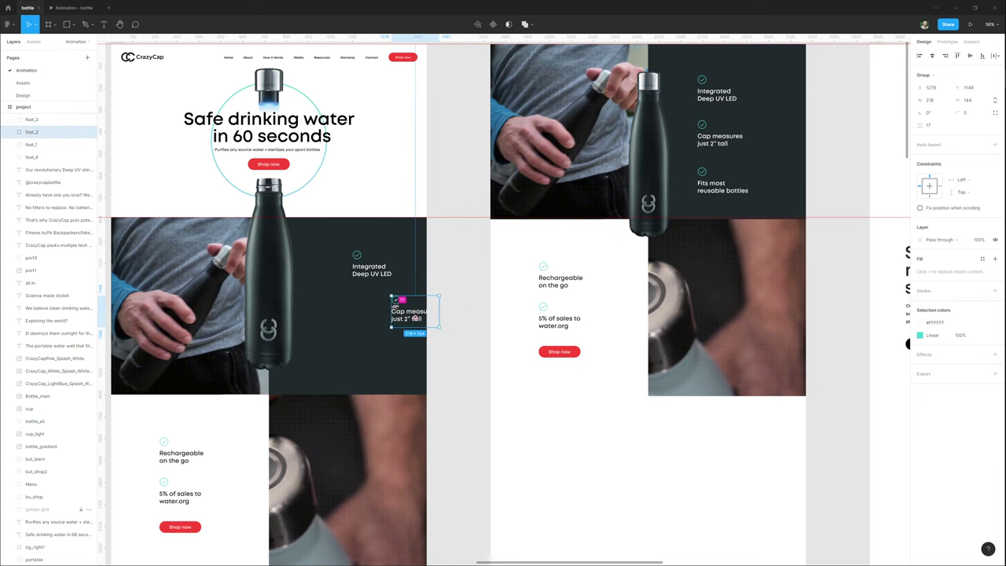
{"action": "scroll", "coordinate": [415, 318], "scroll_direction": "down", "scroll_amount": 5}
{"action": "left_click", "coordinate": [419, 268]}
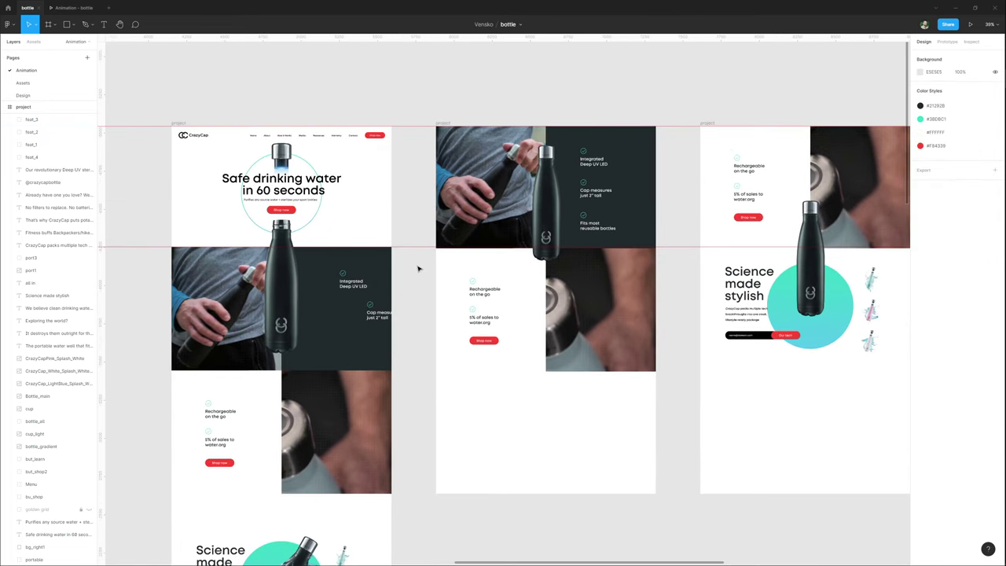
In the second frame, stagger "Rechargeable on the go" slightly left, "5% of sales to water.org" to X -147, and the Shop now button to X -351.
{"action": "left_click_drag", "start_coordinate": [692, 264], "coordinate": [584, 272]}
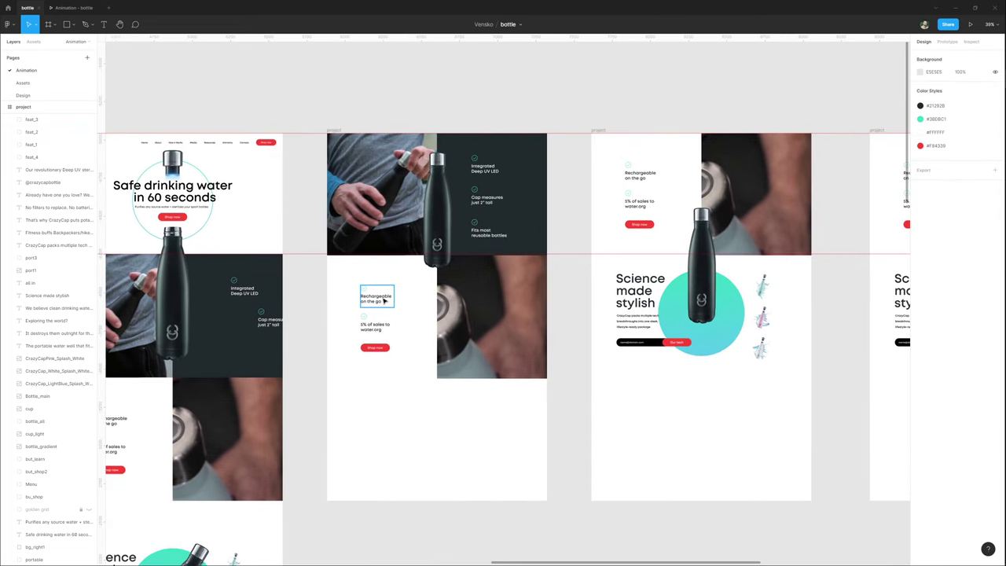
{"action": "left_click", "coordinate": [384, 301]}
{"action": "scroll", "coordinate": [386, 301], "scroll_direction": "up", "scroll_amount": 3}
{"action": "left_click_drag", "start_coordinate": [377, 301], "coordinate": [358, 301]}
{"action": "left_click_drag", "start_coordinate": [387, 332], "coordinate": [342, 332]}
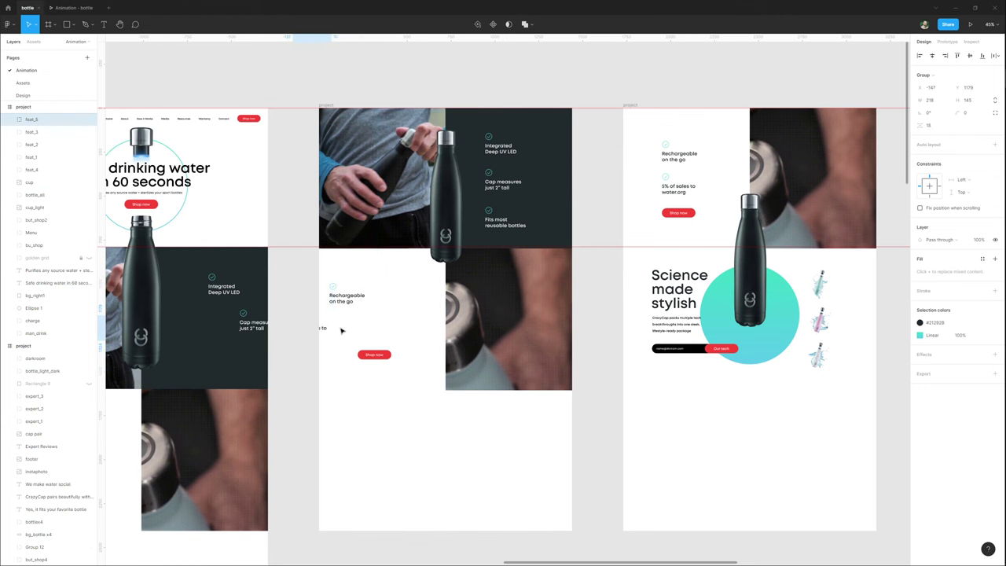
{"action": "left_click_drag", "start_coordinate": [386, 358], "coordinate": [336, 358]}
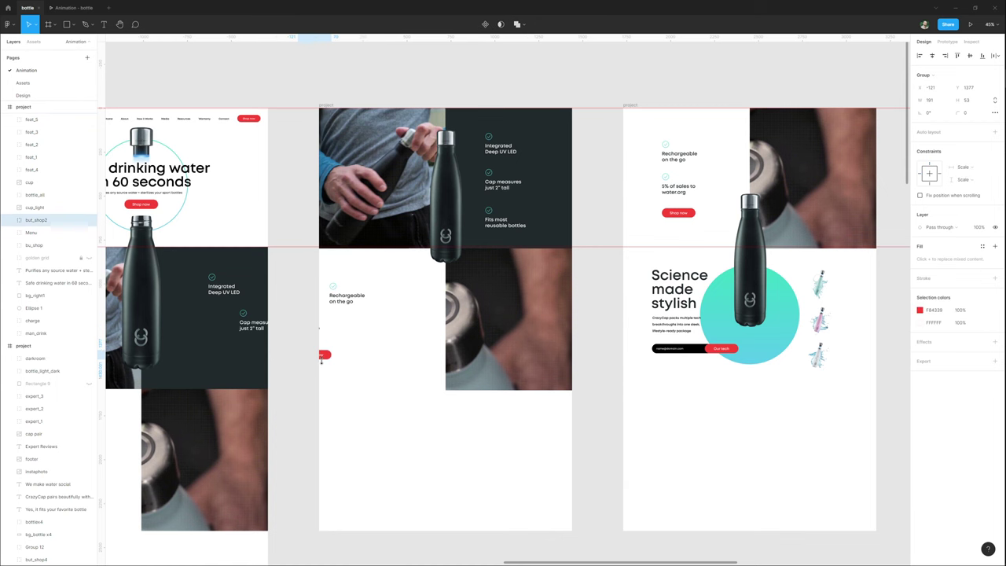
{"action": "scroll", "coordinate": [323, 363], "scroll_direction": "left", "scroll_amount": 3}
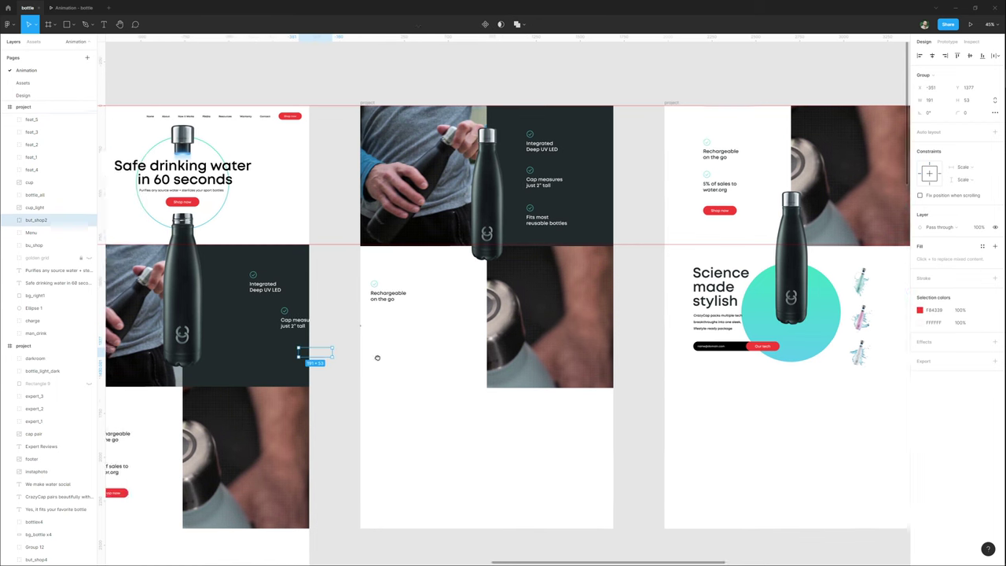
{"action": "left_click", "coordinate": [402, 415]}
{"action": "key", "text": "ctrl+2"}
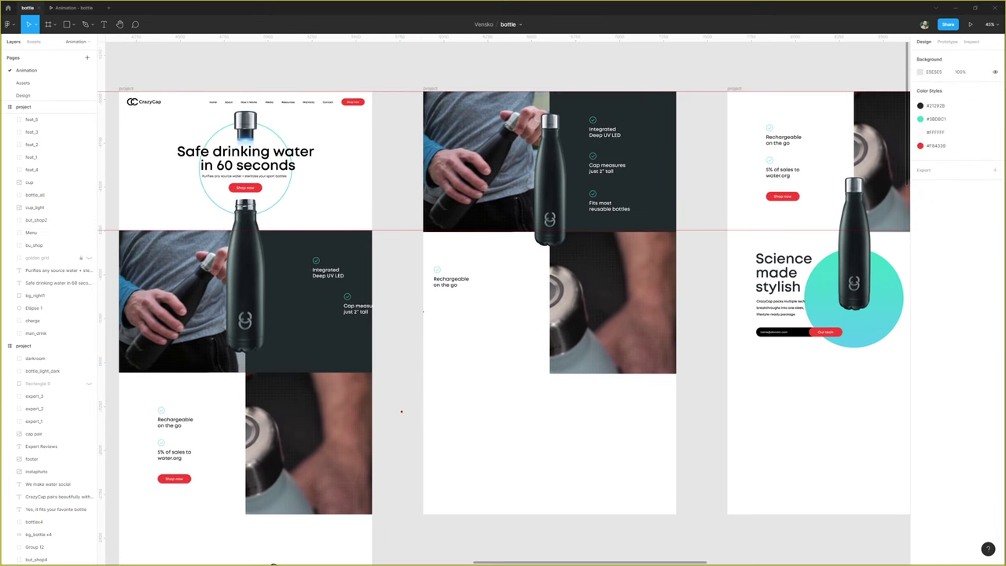
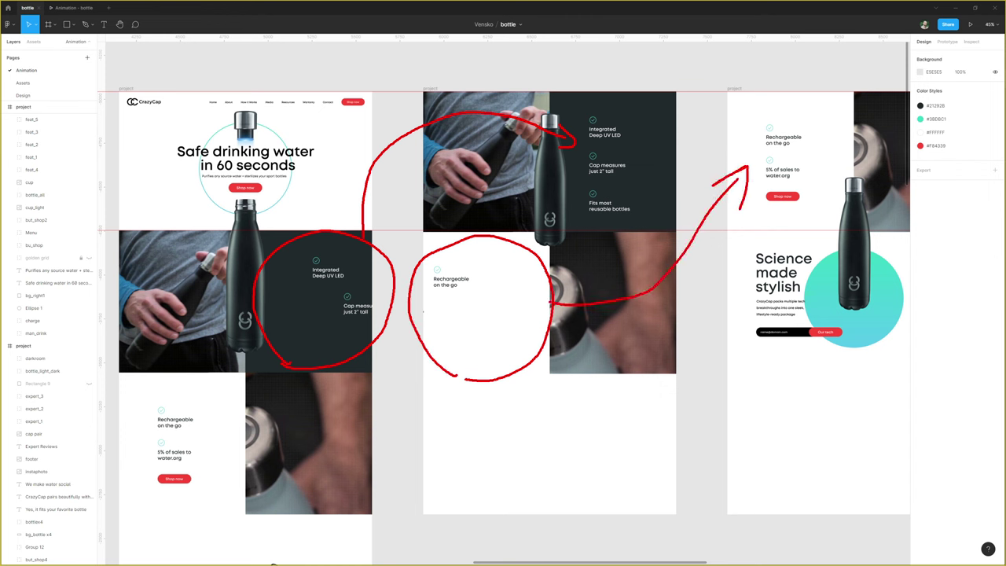
{"action": "key", "text": "Escape"}
Play flow 1 in the prototype preview to check how the staggered features slide in, and return to the design file.
{"action": "left_click", "coordinate": [61, 8]}
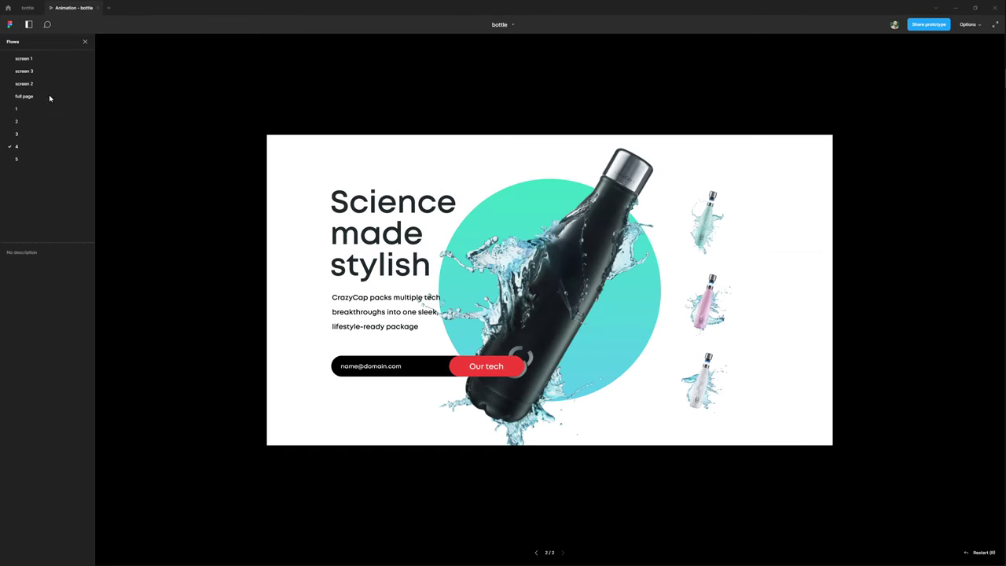
{"action": "left_click", "coordinate": [25, 111]}
{"action": "left_click", "coordinate": [27, 8]}
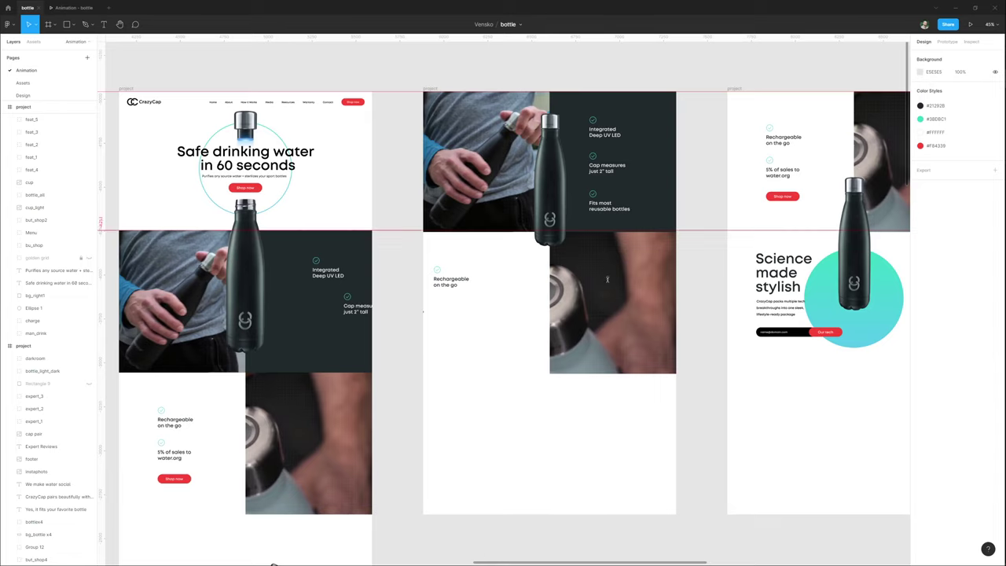
In frame 4, spread the Science section's email bar, paragraph and heading downward, leaving larger vertical gaps between them.
{"action": "left_click_drag", "start_coordinate": [753, 254], "coordinate": [268, 301]}
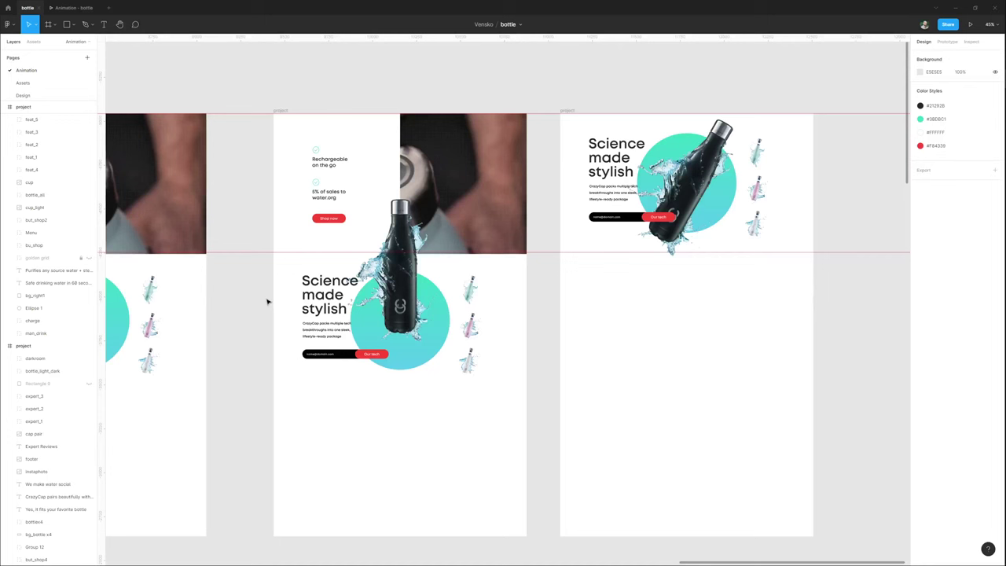
{"action": "left_click", "coordinate": [339, 359]}
{"action": "left_click_drag", "start_coordinate": [333, 357], "coordinate": [334, 438]}
{"action": "left_click_drag", "start_coordinate": [323, 334], "coordinate": [329, 402]}
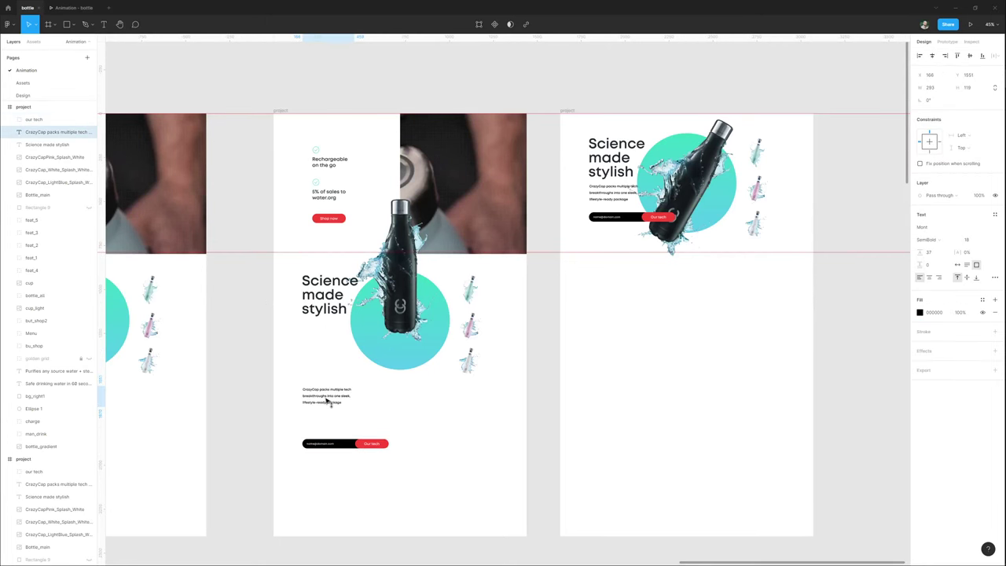
{"action": "left_click_drag", "start_coordinate": [326, 320], "coordinate": [327, 361]}
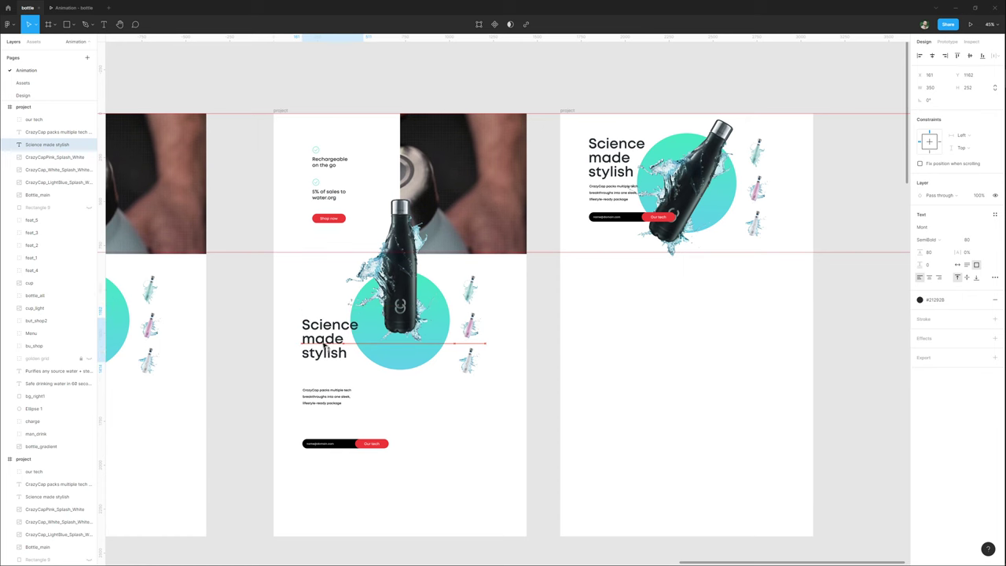
Move the three small splash bottles in frame 4 down, staggering them with wider vertical gaps.
{"action": "scroll", "coordinate": [417, 395], "scroll_direction": "up", "scroll_amount": 2}
{"action": "left_click_drag", "start_coordinate": [491, 344], "coordinate": [488, 415]}
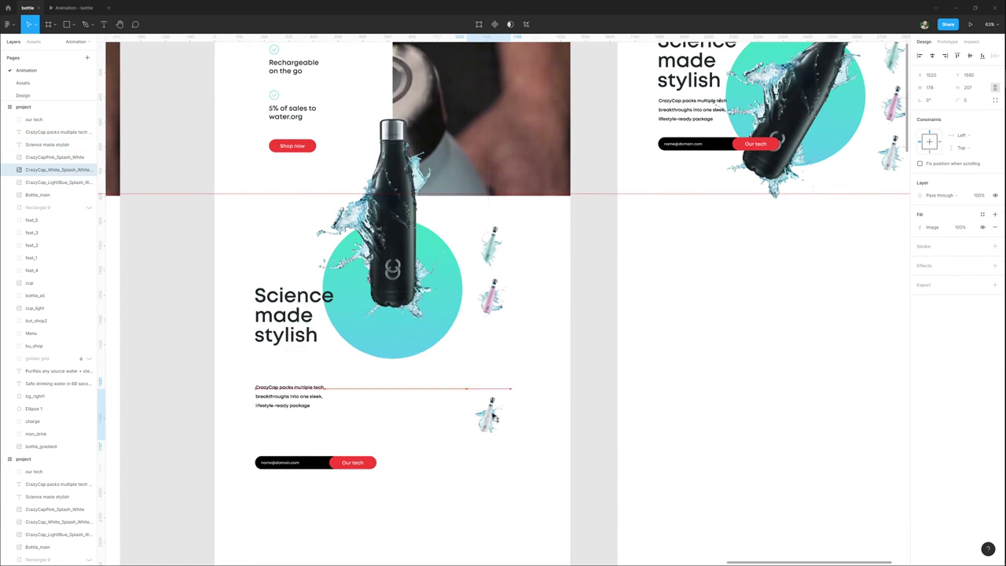
{"action": "left_click_drag", "start_coordinate": [493, 307], "coordinate": [491, 356]}
{"action": "left_click_drag", "start_coordinate": [489, 413], "coordinate": [488, 433]}
{"action": "left_click_drag", "start_coordinate": [490, 348], "coordinate": [490, 358]}
{"action": "left_click_drag", "start_coordinate": [483, 432], "coordinate": [483, 461]}
{"action": "left_click_drag", "start_coordinate": [490, 245], "coordinate": [490, 272]}
{"action": "left_click_drag", "start_coordinate": [490, 356], "coordinate": [490, 390]}
Shrink the gradient circle behind frame 4's bottle about its centre to about 262 × 262 px.
{"action": "left_click", "coordinate": [422, 350]}
{"action": "scroll", "coordinate": [422, 350], "scroll_direction": "up", "scroll_amount": 1}
{"action": "left_click_drag", "start_coordinate": [474, 241], "coordinate": [435, 284]}
{"action": "scroll", "coordinate": [448, 279], "scroll_direction": "down", "scroll_amount": 3}
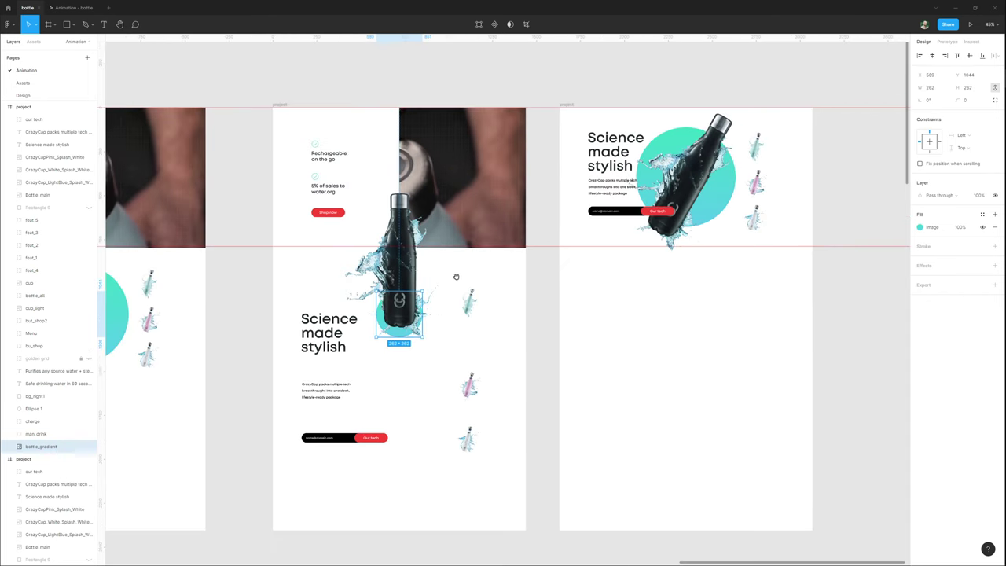
Play flow 4 in the prototype preview, restart it to check the transition, and return to the design file.
{"action": "left_click", "coordinate": [946, 42]}
{"action": "left_click", "coordinate": [267, 112]}
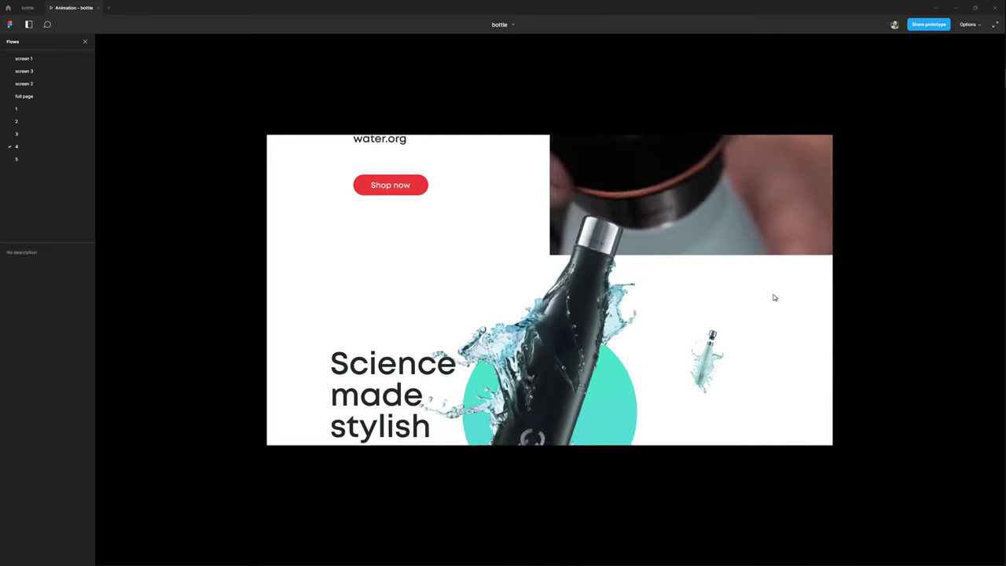
{"action": "left_click", "coordinate": [25, 135]}
{"action": "left_click", "coordinate": [28, 147]}
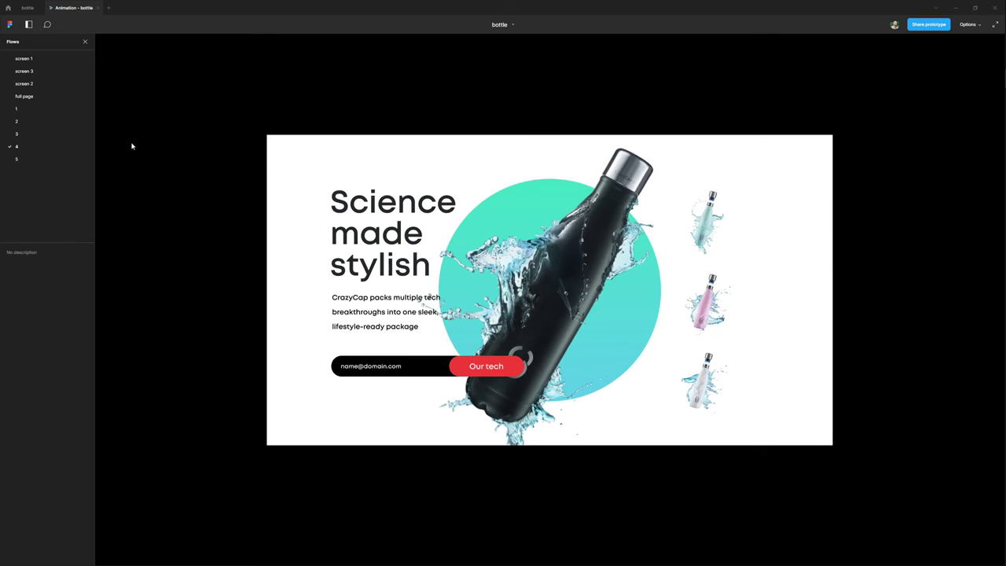
{"action": "left_click", "coordinate": [36, 11]}
Copy the purple "portable water well" section with its images from the full page and place it in frame 5 below the Science section.
{"action": "left_click", "coordinate": [251, 361]}
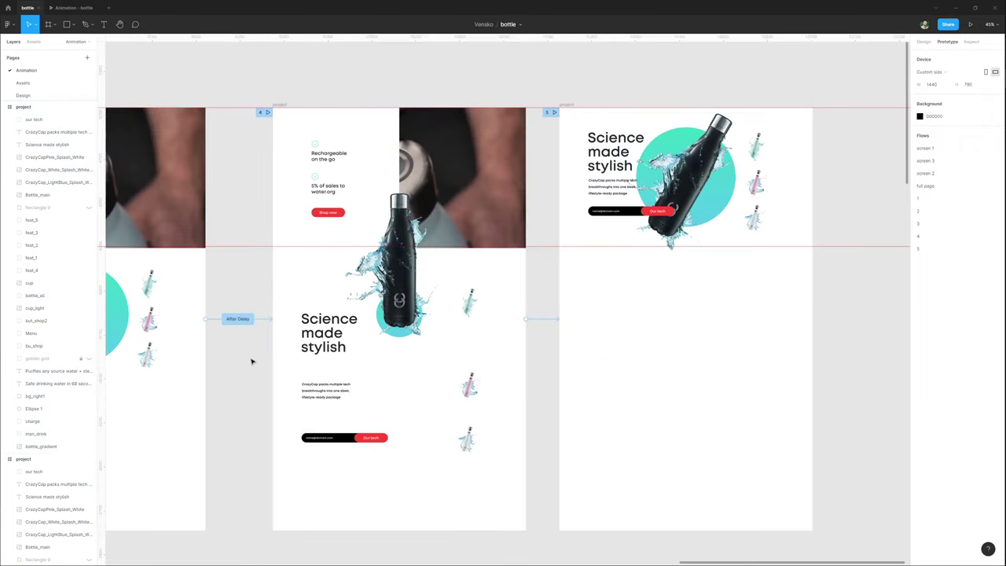
{"action": "scroll", "coordinate": [384, 291], "scroll_direction": "down", "scroll_amount": 3}
{"action": "left_click_drag", "start_coordinate": [343, 343], "coordinate": [537, 290]}
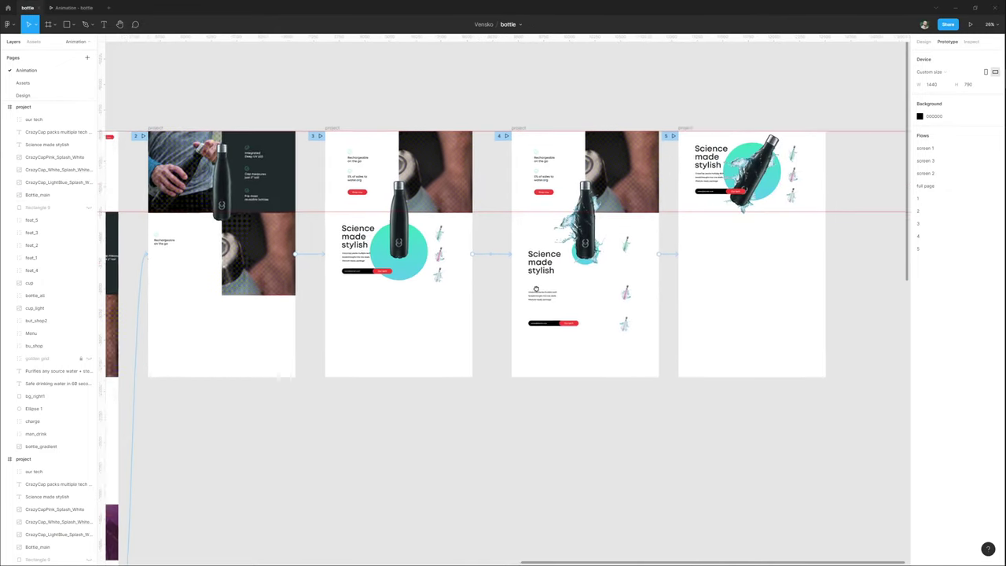
{"action": "scroll", "coordinate": [537, 290], "scroll_direction": "down", "scroll_amount": 3}
{"action": "scroll", "coordinate": [224, 469], "scroll_direction": "up", "scroll_amount": 5}
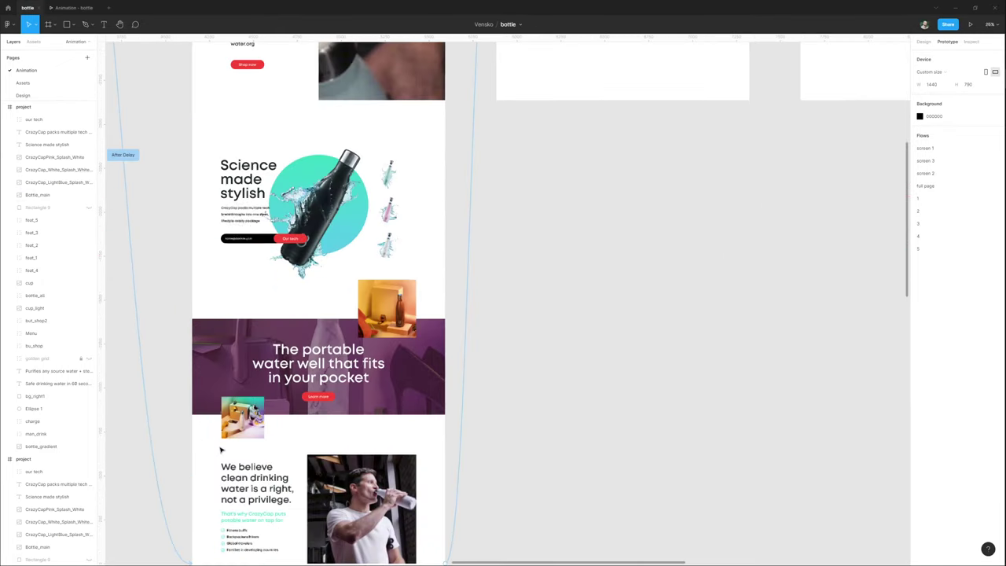
{"action": "left_click", "coordinate": [414, 312]}
{"action": "left_click_drag", "start_coordinate": [413, 312], "coordinate": [412, 311]}
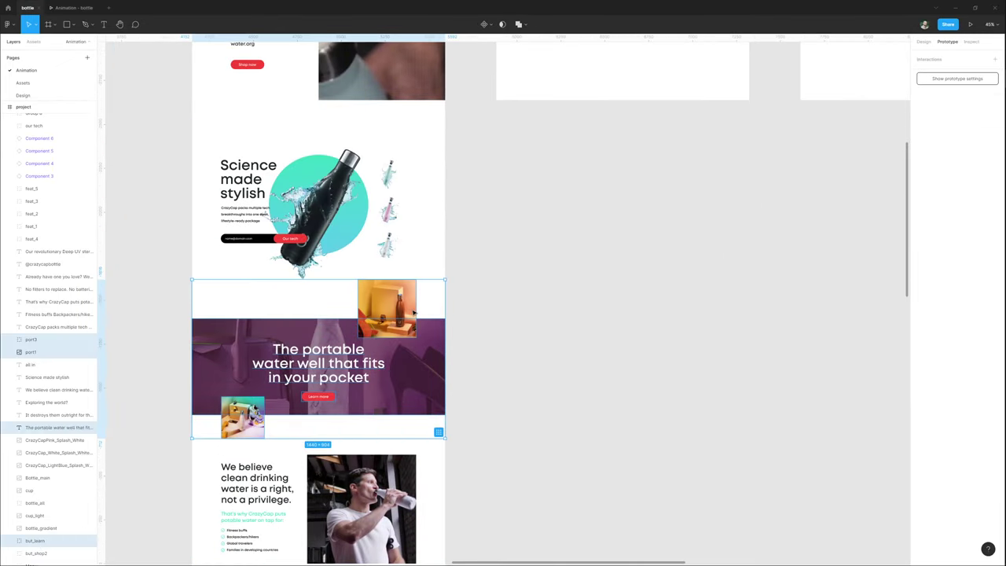
{"action": "scroll", "coordinate": [412, 310], "scroll_direction": "down", "scroll_amount": 4}
{"action": "left_click_drag", "start_coordinate": [679, 247], "coordinate": [351, 325]}
{"action": "scroll", "coordinate": [534, 133], "scroll_direction": "up", "scroll_amount": 2}
{"action": "scroll", "coordinate": [533, 133], "scroll_direction": "up", "scroll_amount": 1}
{"action": "left_click", "coordinate": [437, 151]}
{"action": "key", "text": "ctrl+v"}
{"action": "left_click_drag", "start_coordinate": [563, 206], "coordinate": [563, 313]}
{"action": "left_click_drag", "start_coordinate": [594, 244], "coordinate": [490, 244]}
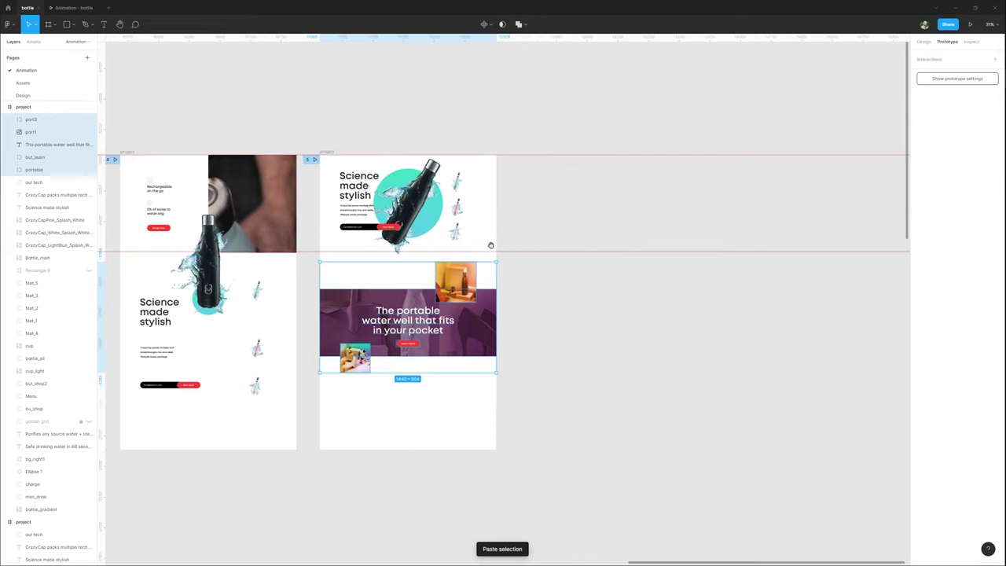
Duplicate frame 5 beside the original and shift the copy's contents up until the purple banner section occupies the first screen.
{"action": "left_click", "coordinate": [381, 124]}
{"action": "left_click_drag", "start_coordinate": [330, 154], "coordinate": [538, 165]}
{"action": "scroll", "coordinate": [454, 406], "scroll_direction": "right", "scroll_amount": 3}
{"action": "key", "text": "Escape"}
{"action": "left_click_drag", "start_coordinate": [395, 392], "coordinate": [563, 167]}
{"action": "left_click_drag", "start_coordinate": [507, 347], "coordinate": [671, 222]}
Link frame 5 to frame 6 with an on-click Smart animate interaction.
{"action": "left_click", "coordinate": [381, 154]}
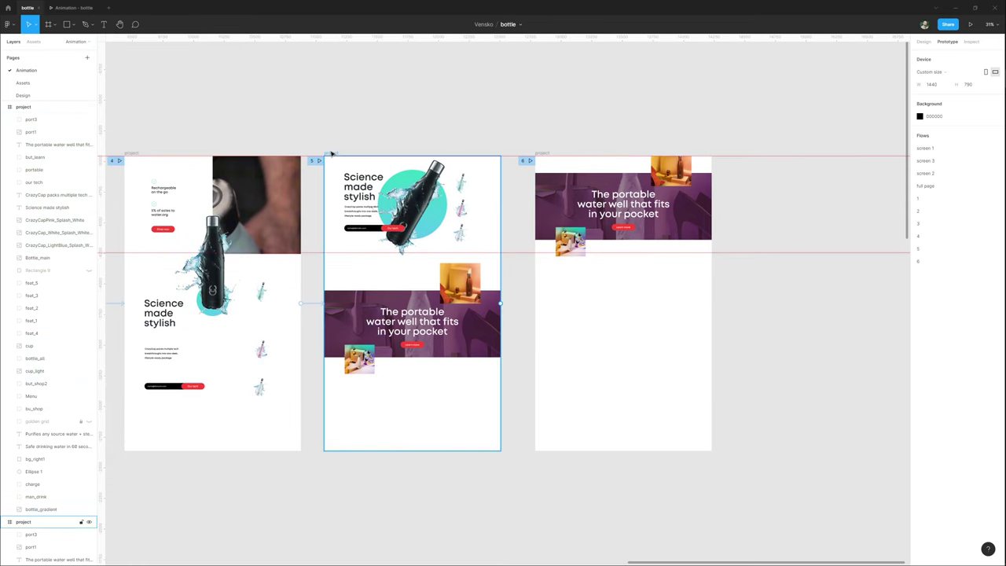
{"action": "left_click", "coordinate": [332, 153]}
{"action": "scroll", "coordinate": [453, 257], "scroll_direction": "up", "scroll_amount": 1}
{"action": "left_click_drag", "start_coordinate": [503, 305], "coordinate": [583, 313]}
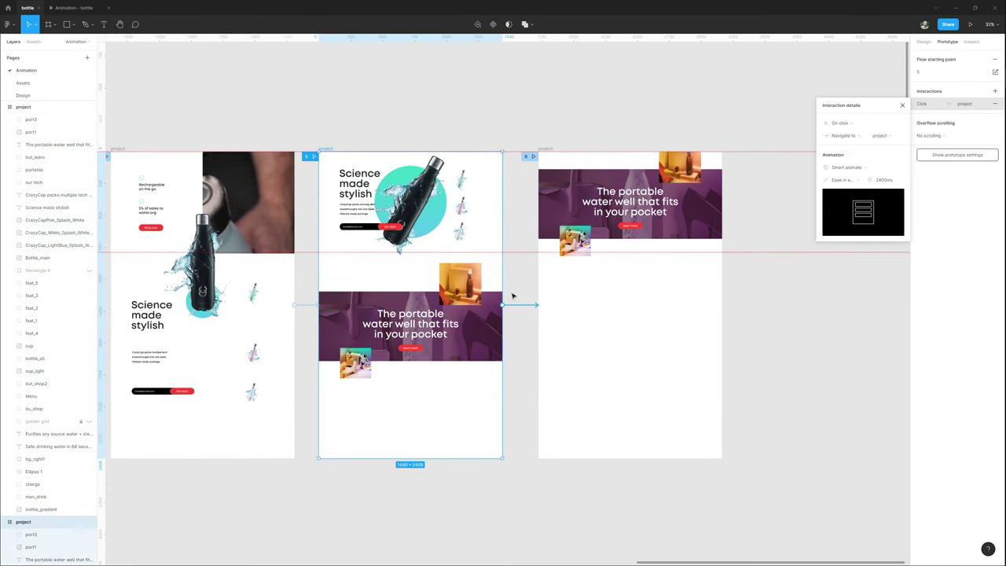
Move the small port1 product image in frame 5 down, well below the purple banner.
{"action": "scroll", "coordinate": [492, 285], "scroll_direction": "up", "scroll_amount": 3}
{"action": "scroll", "coordinate": [469, 245], "scroll_direction": "right", "scroll_amount": 2}
{"action": "scroll", "coordinate": [470, 228], "scroll_direction": "up", "scroll_amount": 1}
{"action": "left_click", "coordinate": [390, 321]}
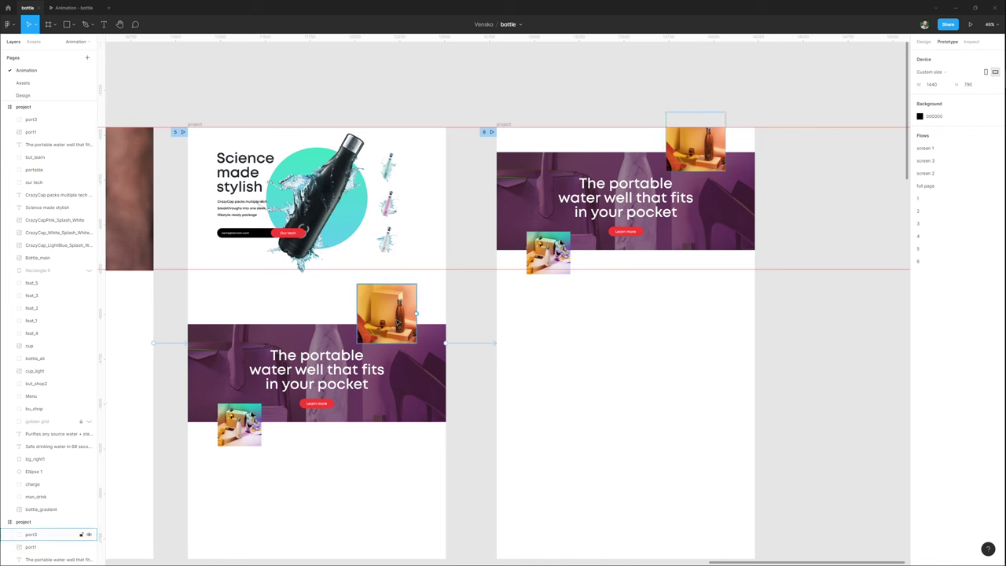
{"action": "scroll", "coordinate": [348, 355], "scroll_direction": "up", "scroll_amount": 3}
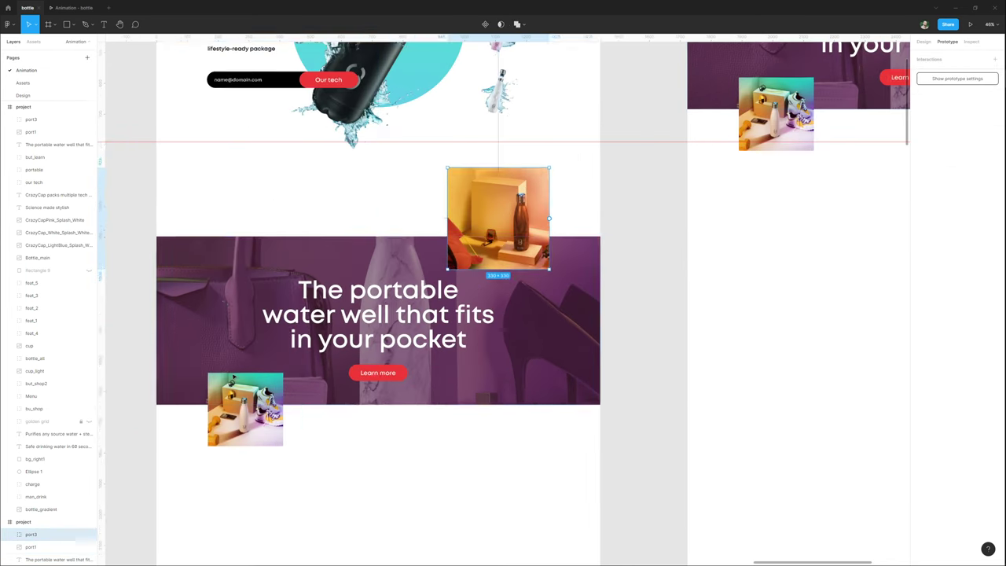
{"action": "left_click", "coordinate": [223, 310]}
{"action": "left_click", "coordinate": [13, 340]}
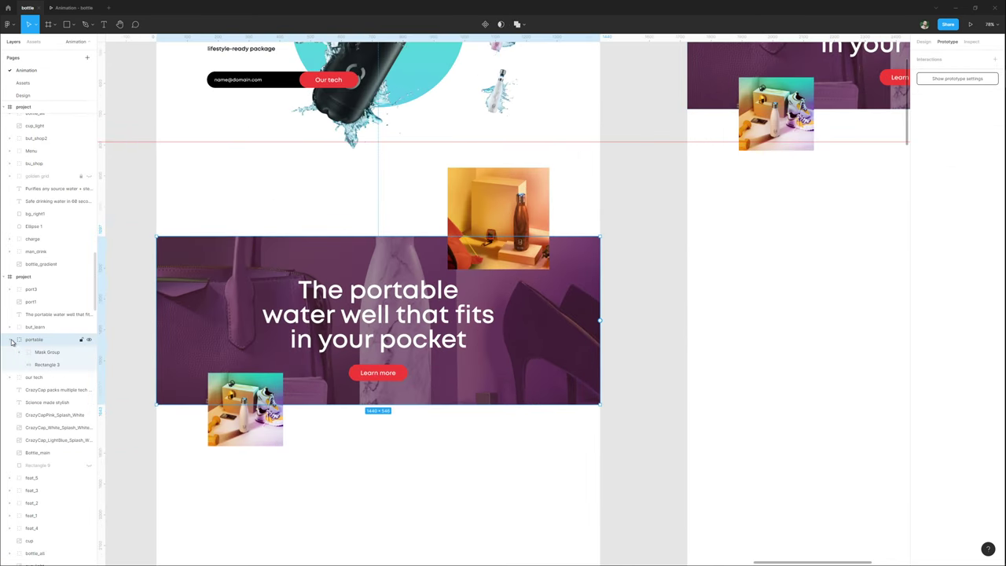
{"action": "left_click", "coordinate": [455, 247]}
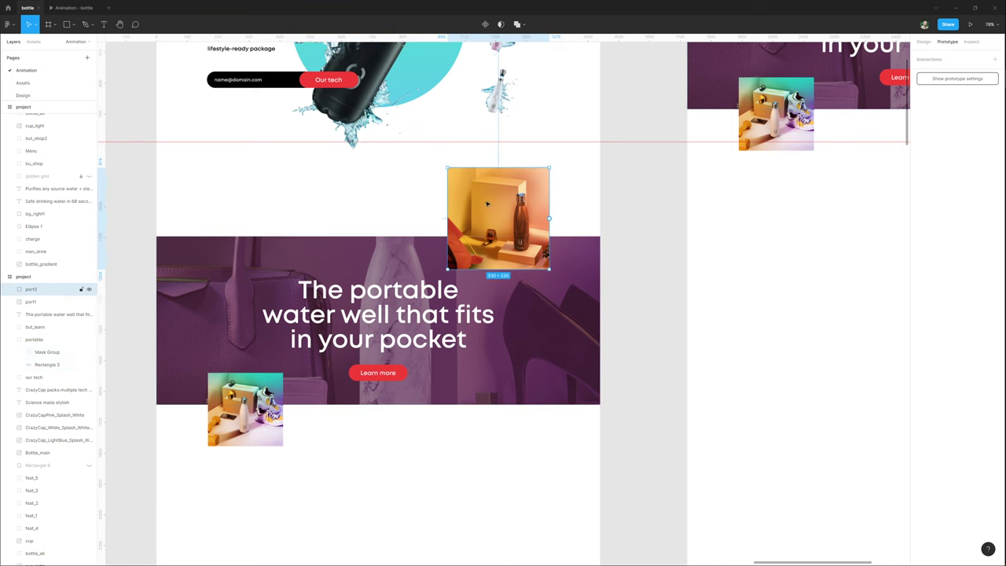
{"action": "left_click", "coordinate": [241, 440]}
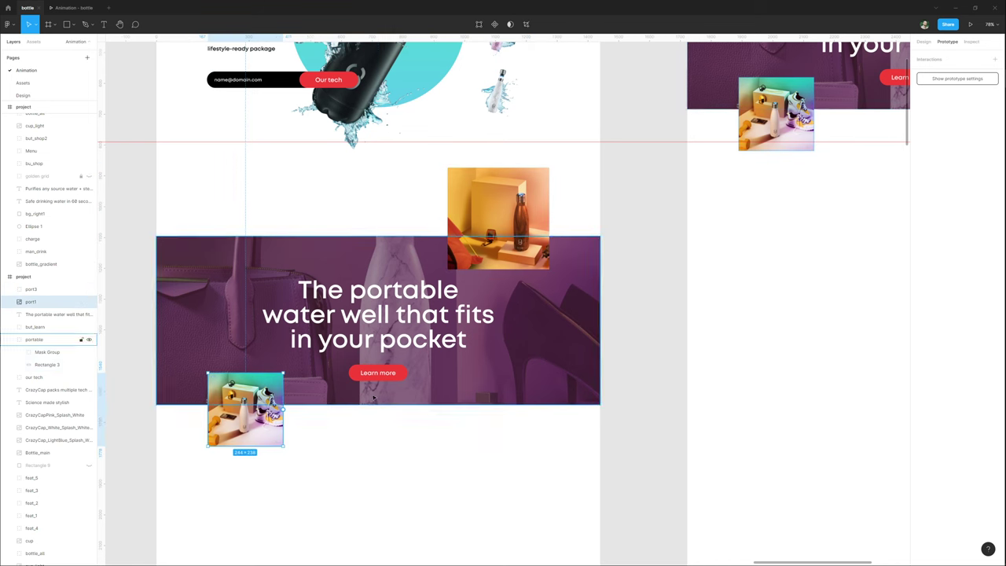
{"action": "scroll", "coordinate": [377, 314], "scroll_direction": "down", "scroll_amount": 2}
{"action": "left_click_drag", "start_coordinate": [288, 331], "coordinate": [288, 494]}
Move the purple banner background group in frame 5 down, leaving the heading and other elements in place.
{"action": "scroll", "coordinate": [386, 411], "scroll_direction": "up", "scroll_amount": 1}
{"action": "scroll", "coordinate": [385, 411], "scroll_direction": "right", "scroll_amount": 1}
{"action": "left_click", "coordinate": [496, 340]}
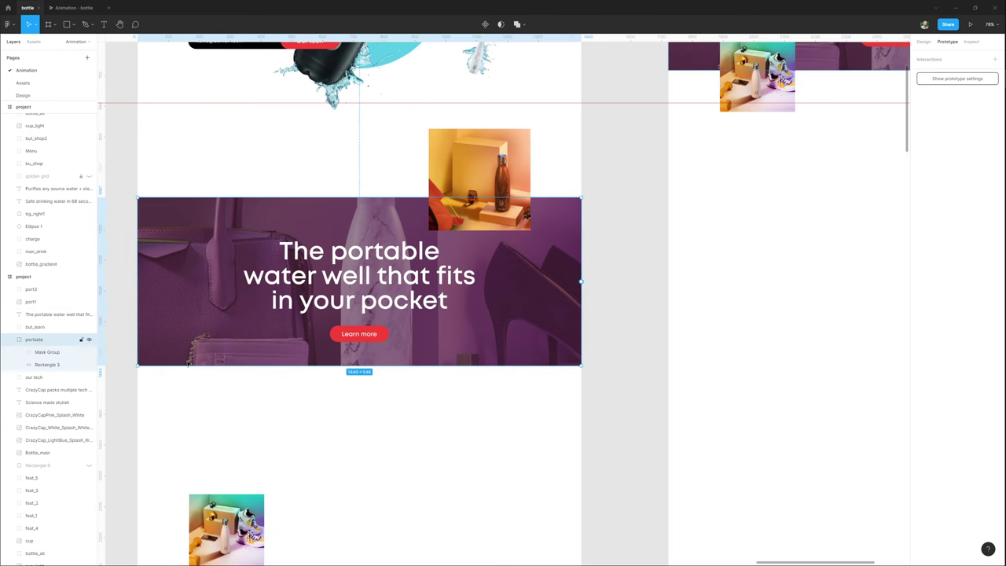
{"action": "scroll", "coordinate": [544, 206], "scroll_direction": "down", "scroll_amount": 2}
{"action": "left_click_drag", "start_coordinate": [544, 206], "coordinate": [546, 296]}
Expand the banner's mask group and reduce Rectangle 4 and Rectangle 3 from their top edges to a strip about 27 px high.
{"action": "left_click", "coordinate": [25, 353]}
{"action": "left_click", "coordinate": [19, 353]}
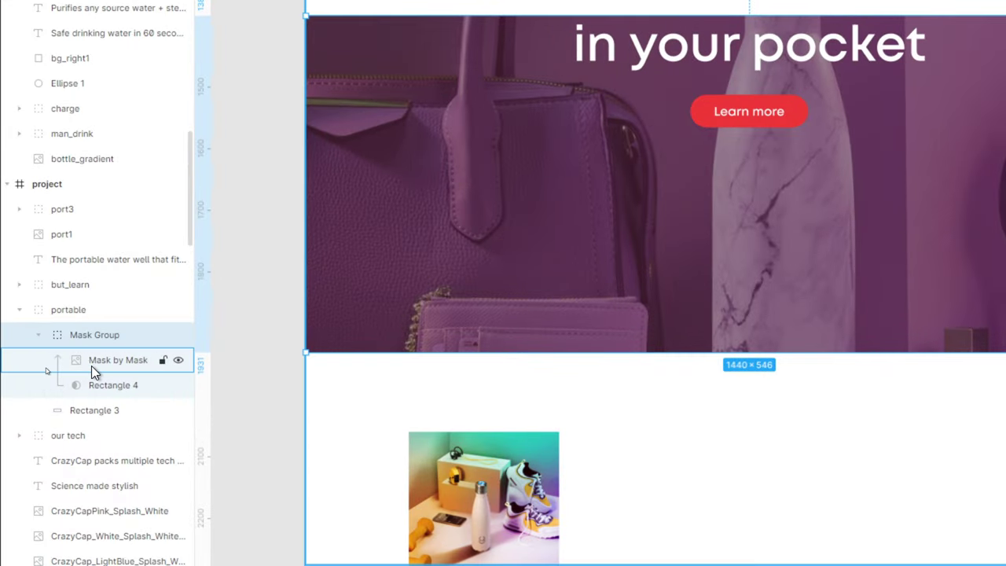
{"action": "left_click", "coordinate": [106, 383]}
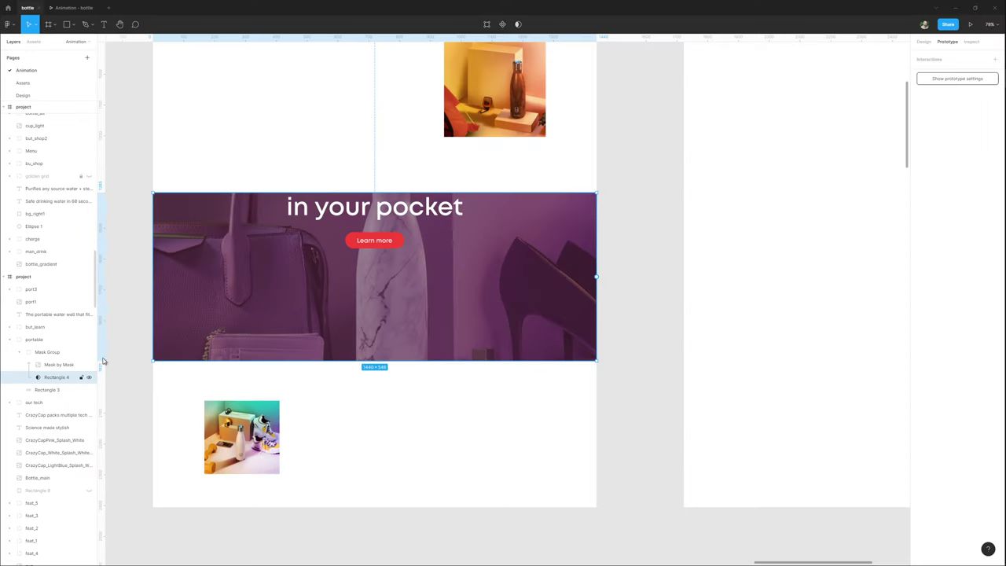
{"action": "left_click_drag", "start_coordinate": [493, 193], "coordinate": [477, 345]}
{"action": "left_click", "coordinate": [512, 288]}
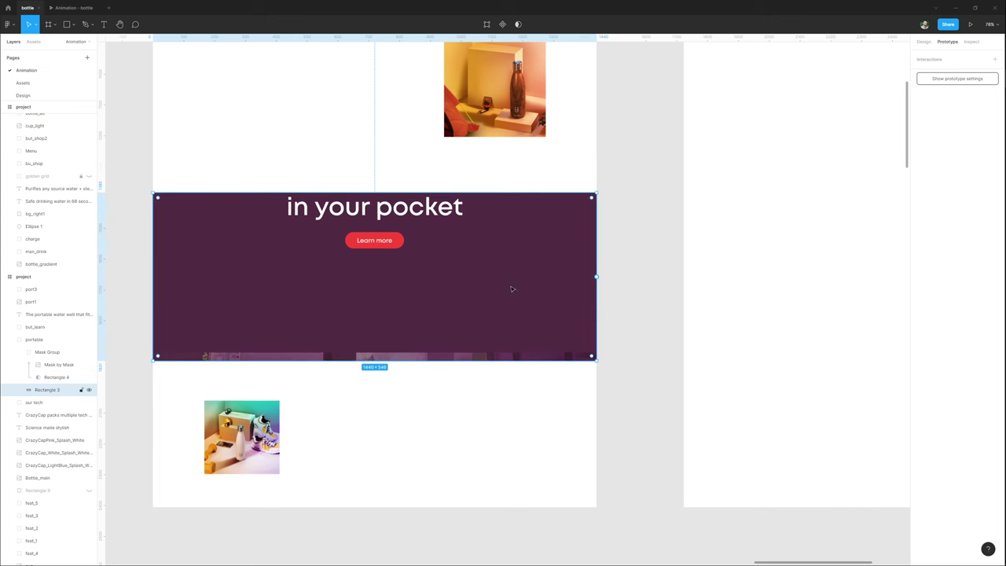
{"action": "left_click_drag", "start_coordinate": [486, 193], "coordinate": [504, 353]}
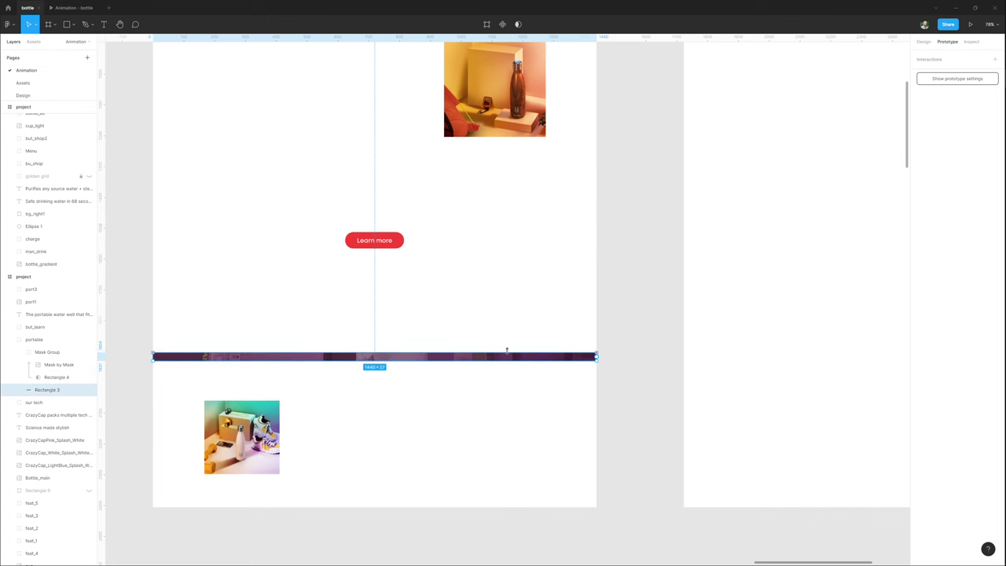
Move frame 5's "Learn more" button and the white banner heading down, keeping both above the thin purple strip.
{"action": "left_click", "coordinate": [395, 242]}
{"action": "left_click_drag", "start_coordinate": [397, 245], "coordinate": [399, 295]}
{"action": "left_click", "coordinate": [397, 199]}
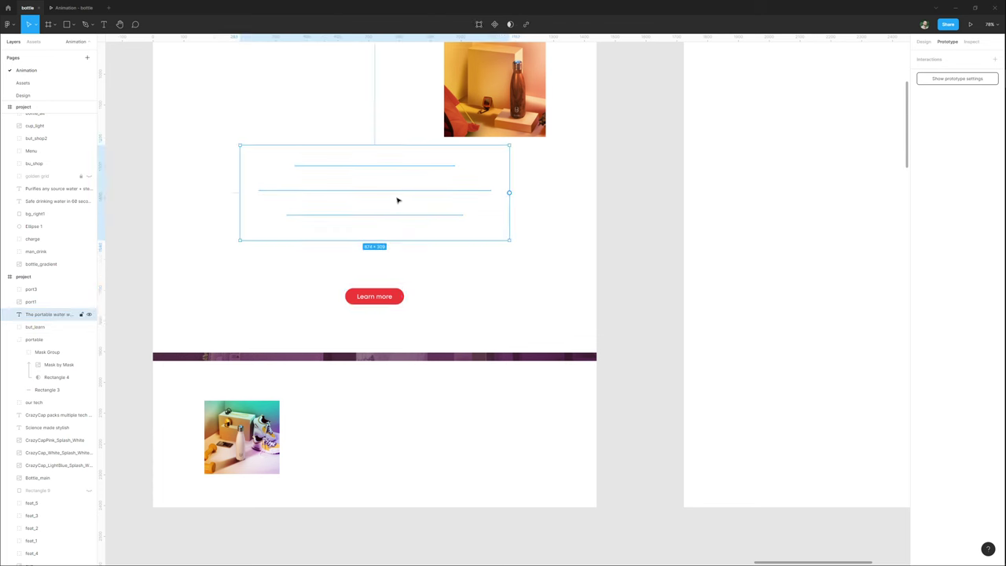
{"action": "left_click_drag", "start_coordinate": [397, 199], "coordinate": [412, 222]}
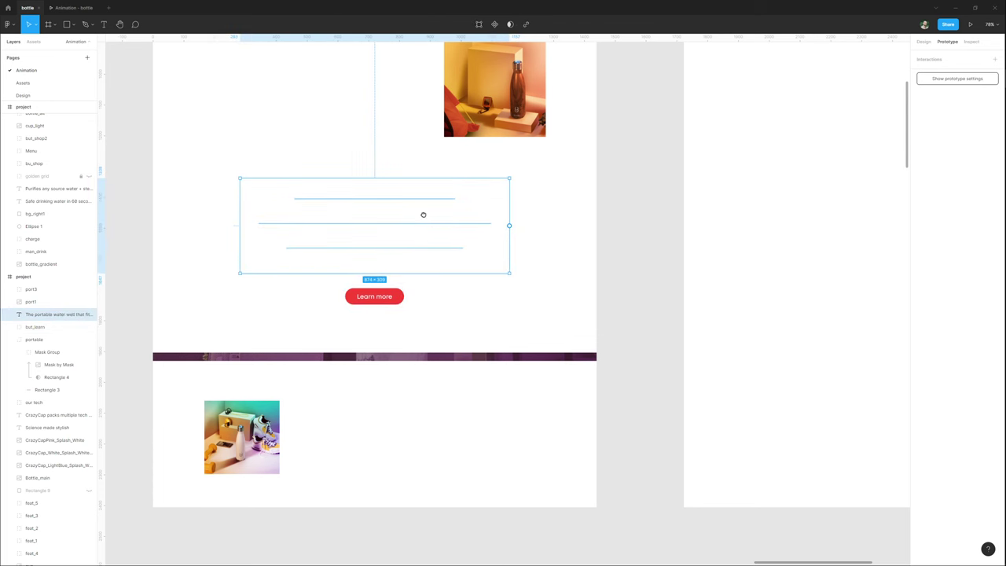
Expand the port3 group in frame 5 and enlarge the bottle photo inside its mask to about 977 × 789 px.
{"action": "scroll", "coordinate": [421, 208], "scroll_direction": "up", "scroll_amount": 3}
{"action": "left_click", "coordinate": [39, 290]}
{"action": "scroll", "coordinate": [235, 282], "scroll_direction": "right", "scroll_amount": 2}
{"action": "scroll", "coordinate": [235, 282], "scroll_direction": "up", "scroll_amount": 1}
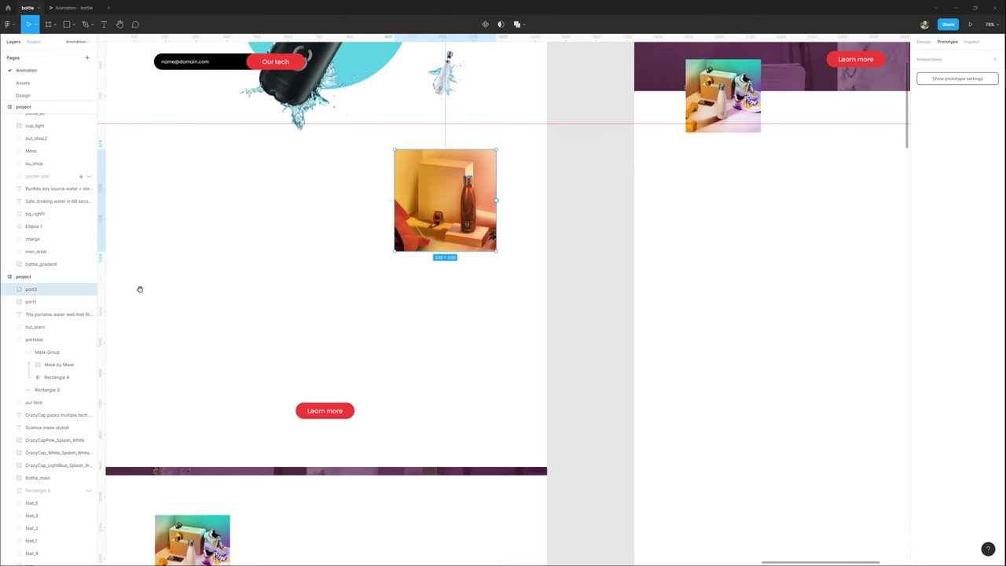
{"action": "left_click", "coordinate": [16, 290]}
{"action": "scroll", "coordinate": [433, 197], "scroll_direction": "up", "scroll_amount": 3}
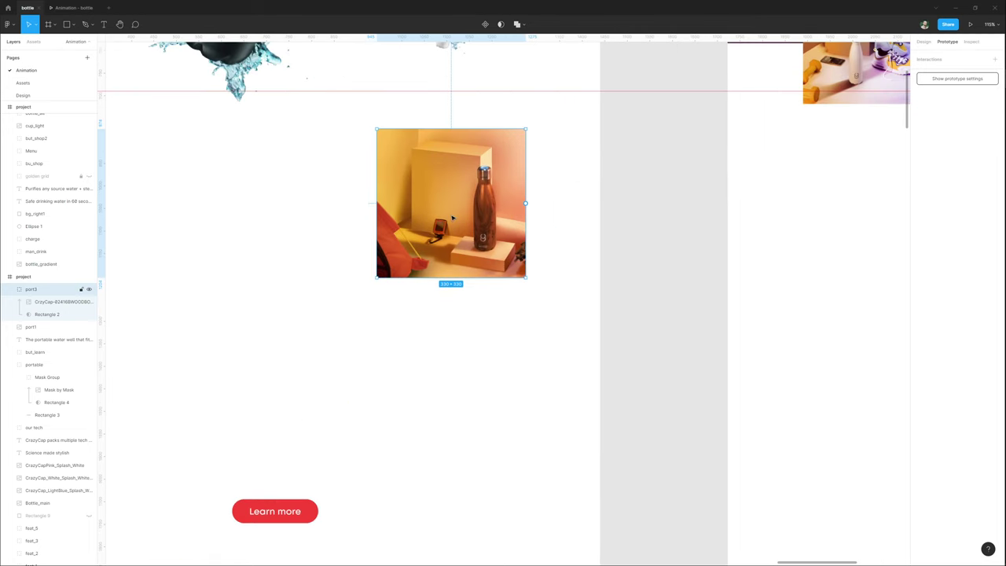
{"action": "left_click", "coordinate": [50, 301]}
{"action": "left_click", "coordinate": [43, 315]}
{"action": "left_click", "coordinate": [50, 303]}
{"action": "left_click_drag", "start_coordinate": [562, 284], "coordinate": [649, 375]}
{"action": "scroll", "coordinate": [538, 336], "scroll_direction": "down", "scroll_amount": 3}
{"action": "left_click_drag", "start_coordinate": [613, 278], "coordinate": [409, 369]}
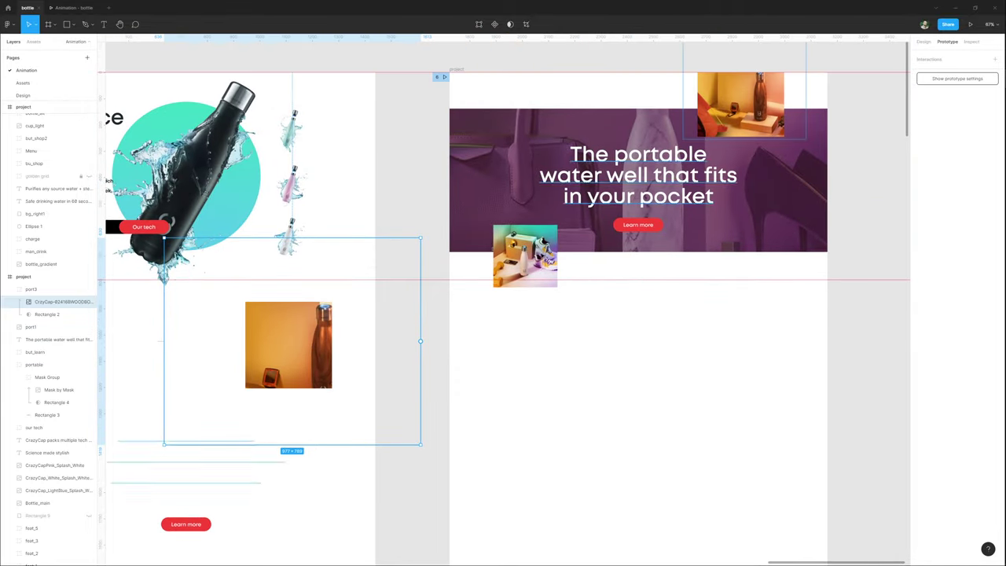
{"action": "left_click_drag", "start_coordinate": [332, 353], "coordinate": [439, 264]}
Reduce port3's mask, Rectangle 2, from its top edge to a thin strip and move the image down to just above the "Learn more" button.
{"action": "left_click", "coordinate": [38, 314]}
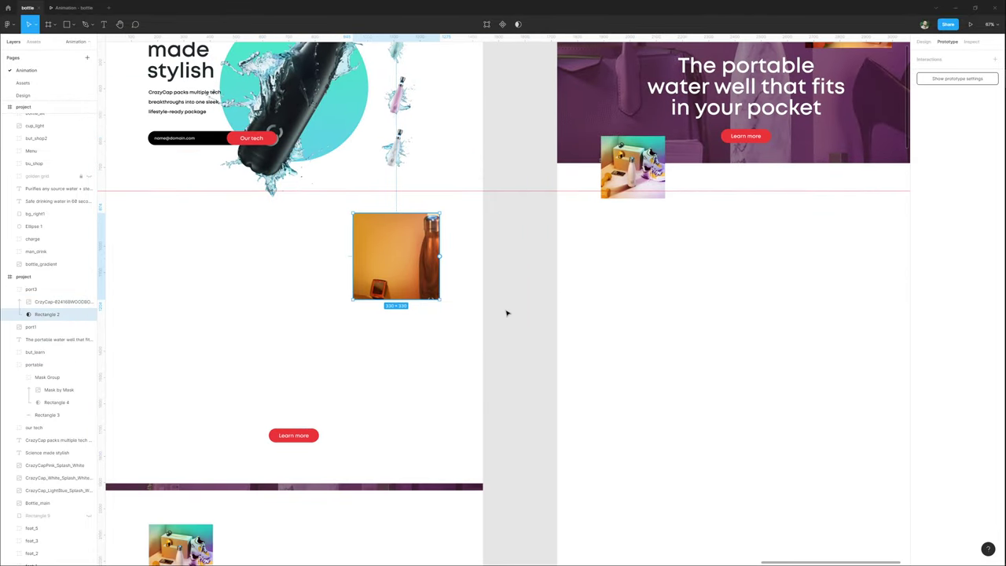
{"action": "left_click_drag", "start_coordinate": [401, 213], "coordinate": [403, 290]}
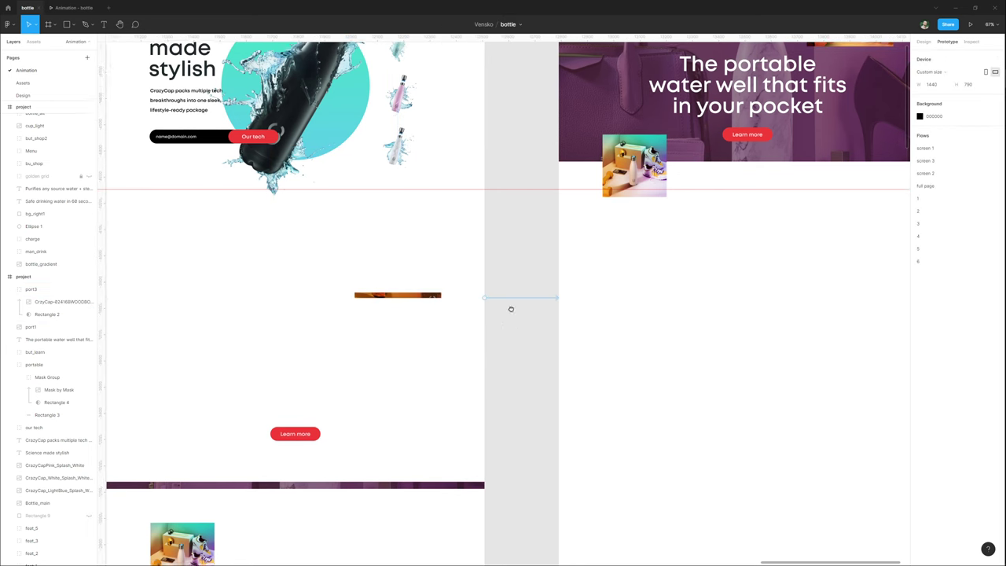
{"action": "scroll", "coordinate": [512, 307], "scroll_direction": "down", "scroll_amount": 2}
{"action": "scroll", "coordinate": [511, 307], "scroll_direction": "left", "scroll_amount": 1}
{"action": "left_click_drag", "start_coordinate": [453, 231], "coordinate": [453, 329]}
Play flow 5 in the prototype preview and check the scroll transition into the purple banner section.
{"action": "scroll", "coordinate": [438, 287], "scroll_direction": "down", "scroll_amount": 3}
{"action": "scroll", "coordinate": [409, 219], "scroll_direction": "up", "scroll_amount": 2}
{"action": "left_click", "coordinate": [296, 138]}
{"action": "left_click", "coordinate": [271, 152]}
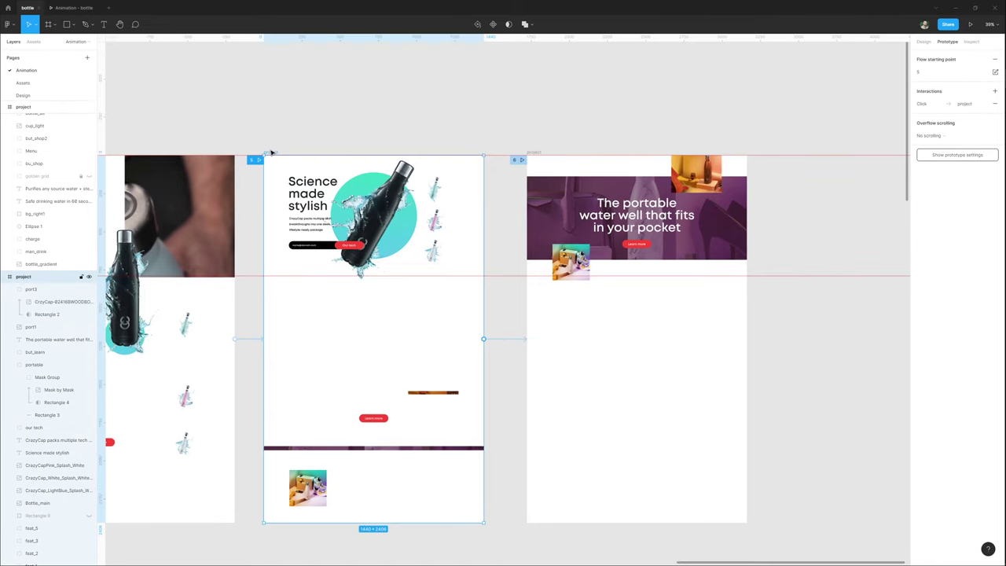
{"action": "left_click", "coordinate": [257, 160]}
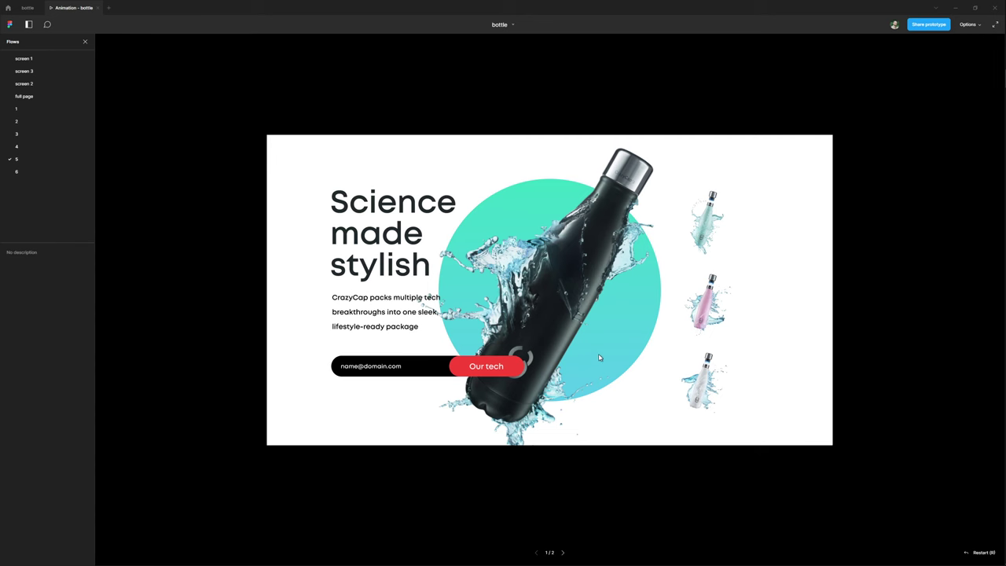
{"action": "scroll", "coordinate": [677, 342], "scroll_direction": "down", "scroll_amount": 5}
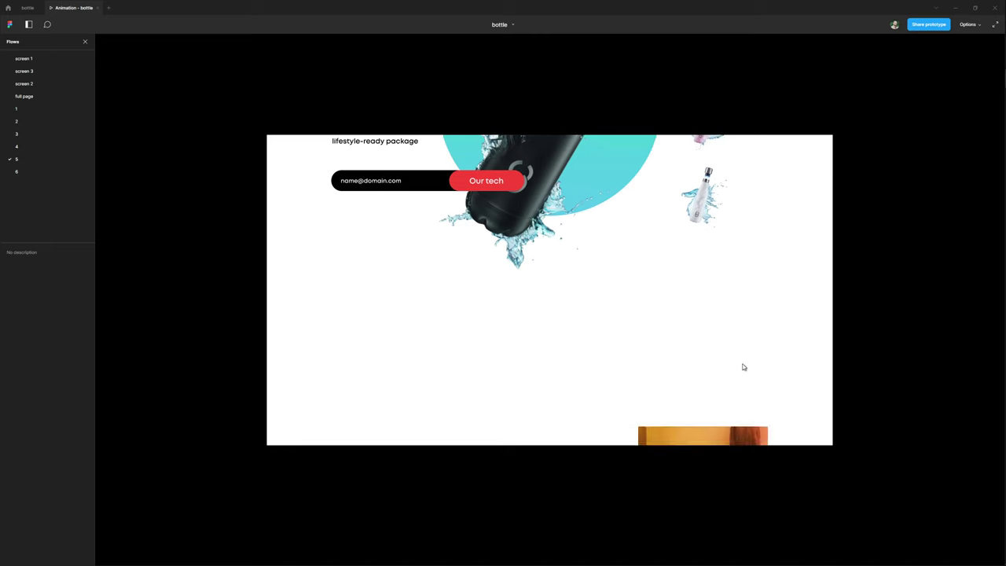
{"action": "scroll", "coordinate": [751, 350], "scroll_direction": "down", "scroll_amount": 1}
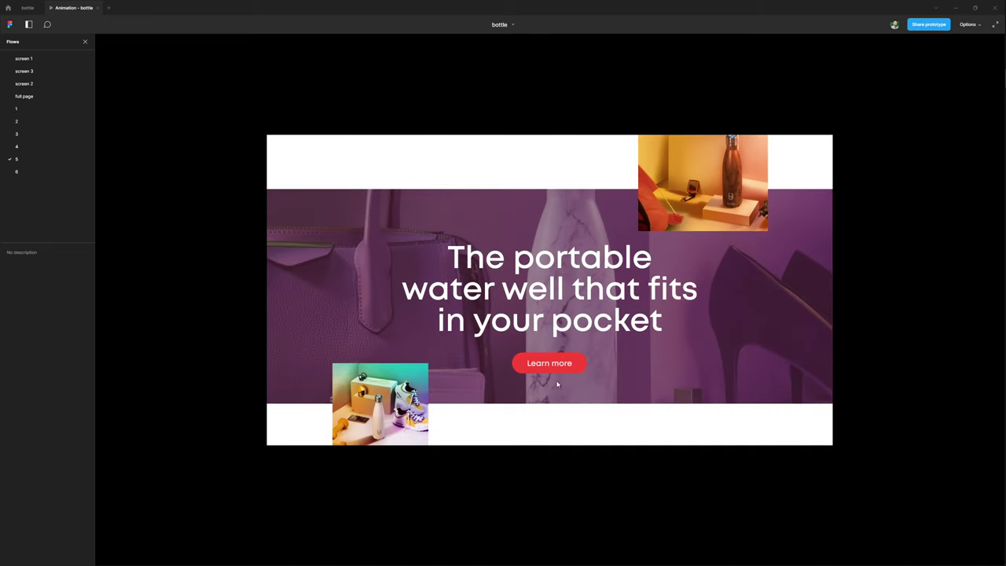
Copy the "We believe clean drinking water is a right" text, checklist and photo from the full-page frame into frame 6, below the banner.
{"action": "left_click", "coordinate": [32, 147]}
{"action": "left_click", "coordinate": [27, 7]}
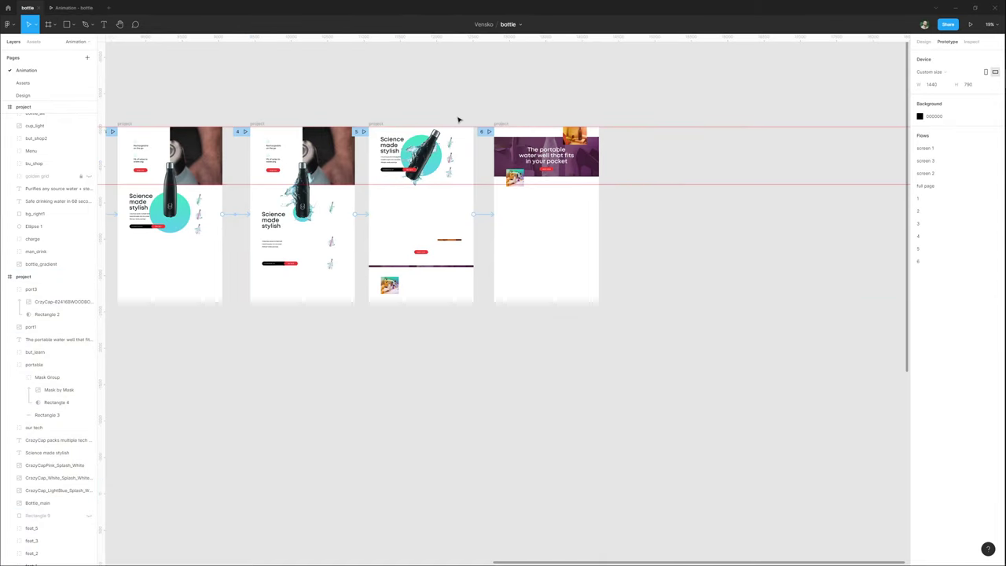
{"action": "left_click_drag", "start_coordinate": [359, 250], "coordinate": [513, 153]}
{"action": "left_click_drag", "start_coordinate": [292, 420], "coordinate": [503, 182]}
{"action": "scroll", "coordinate": [314, 322], "scroll_direction": "up", "scroll_amount": 3}
{"action": "scroll", "coordinate": [485, 280], "scroll_direction": "down", "scroll_amount": 3}
{"action": "left_click_drag", "start_coordinate": [665, 156], "coordinate": [265, 362]}
{"action": "left_click_drag", "start_coordinate": [892, 92], "coordinate": [395, 265]}
{"action": "scroll", "coordinate": [350, 121], "scroll_direction": "up", "scroll_amount": 3}
{"action": "left_click", "coordinate": [351, 124]}
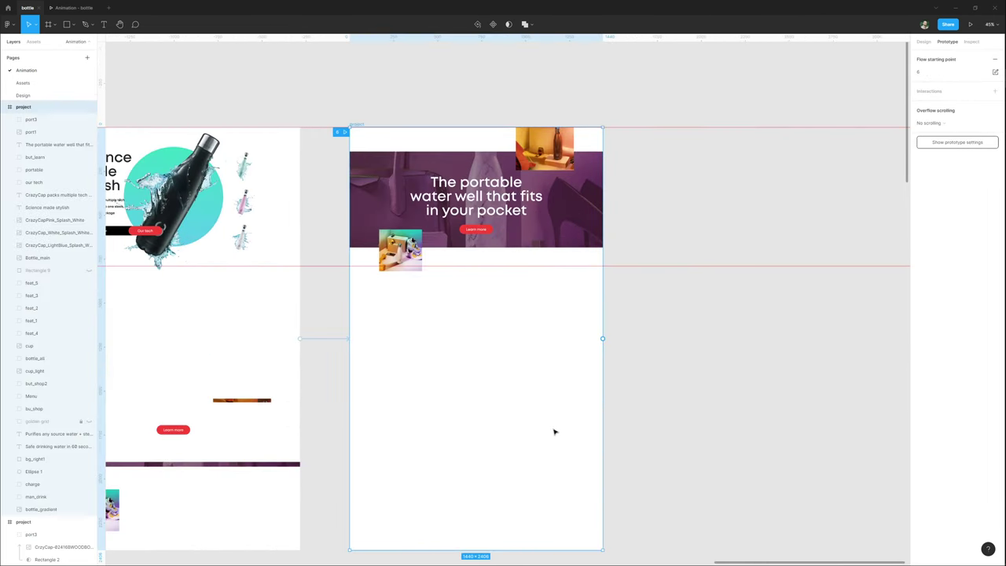
{"action": "key", "text": "ctrl+v"}
{"action": "scroll", "coordinate": [499, 354], "scroll_direction": "up", "scroll_amount": 3}
{"action": "scroll", "coordinate": [499, 354], "scroll_direction": "down", "scroll_amount": 3}
{"action": "left_click", "coordinate": [454, 103]}
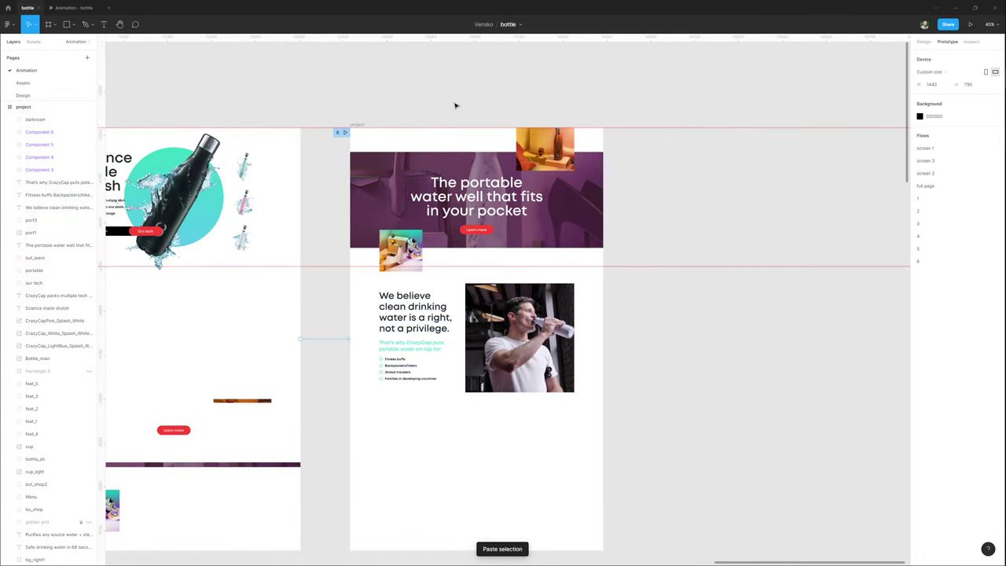
Duplicate frame 6 as frame 7 and shift its content up so the "We believe" section fills the area between the guides.
{"action": "scroll", "coordinate": [420, 96], "scroll_direction": "down", "scroll_amount": 3}
{"action": "left_click_drag", "start_coordinate": [322, 146], "coordinate": [549, 146], "text": "alt"}
{"action": "left_click_drag", "start_coordinate": [617, 149], "coordinate": [448, 168]}
{"action": "left_click", "coordinate": [647, 342]}
{"action": "left_click_drag", "start_coordinate": [389, 380], "coordinate": [583, 170]}
{"action": "scroll", "coordinate": [504, 218], "scroll_direction": "up", "scroll_amount": 2}
{"action": "left_click_drag", "start_coordinate": [557, 366], "coordinate": [562, 222]}
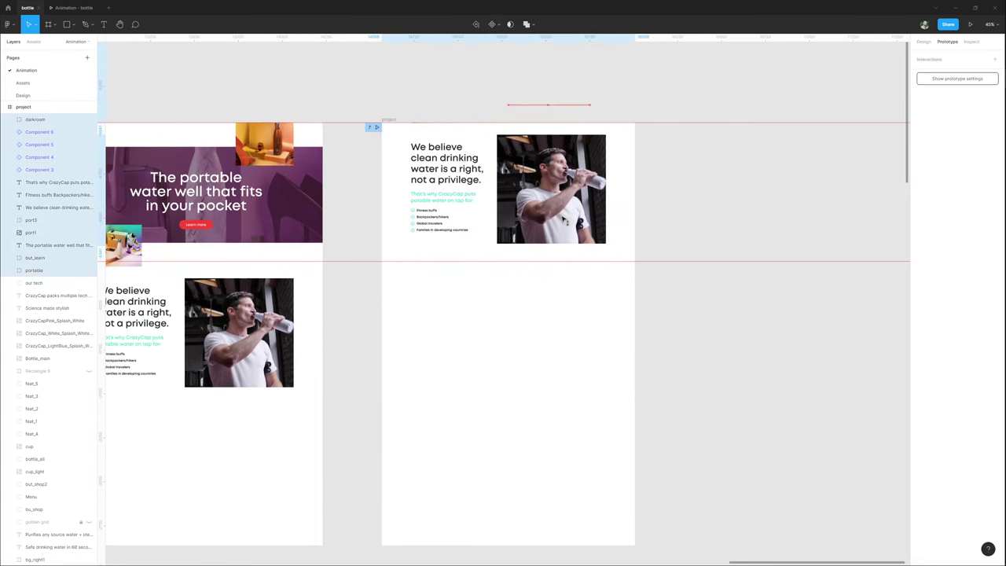
Link frame 6 to frame 7 with an on-click Smart animate interaction.
{"action": "scroll", "coordinate": [550, 231], "scroll_direction": "left", "scroll_amount": 3}
{"action": "left_click", "coordinate": [238, 118]}
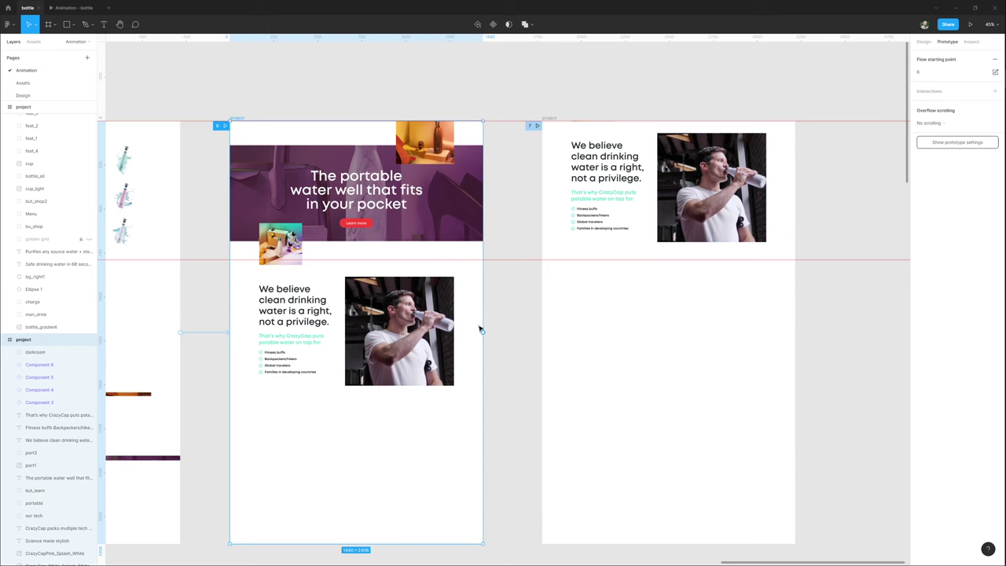
{"action": "left_click_drag", "start_coordinate": [568, 338], "coordinate": [589, 333]}
{"action": "scroll", "coordinate": [469, 272], "scroll_direction": "right", "scroll_amount": 1}
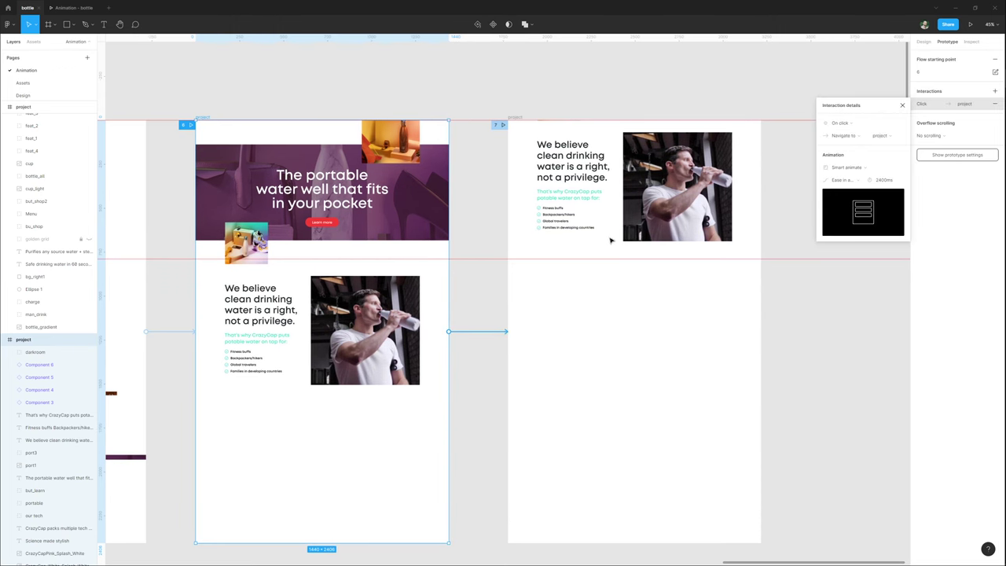
Move frame 6's checklist, green subheading and "We believe" heading down, leaving large staggered gaps between them.
{"action": "left_click", "coordinate": [246, 365]}
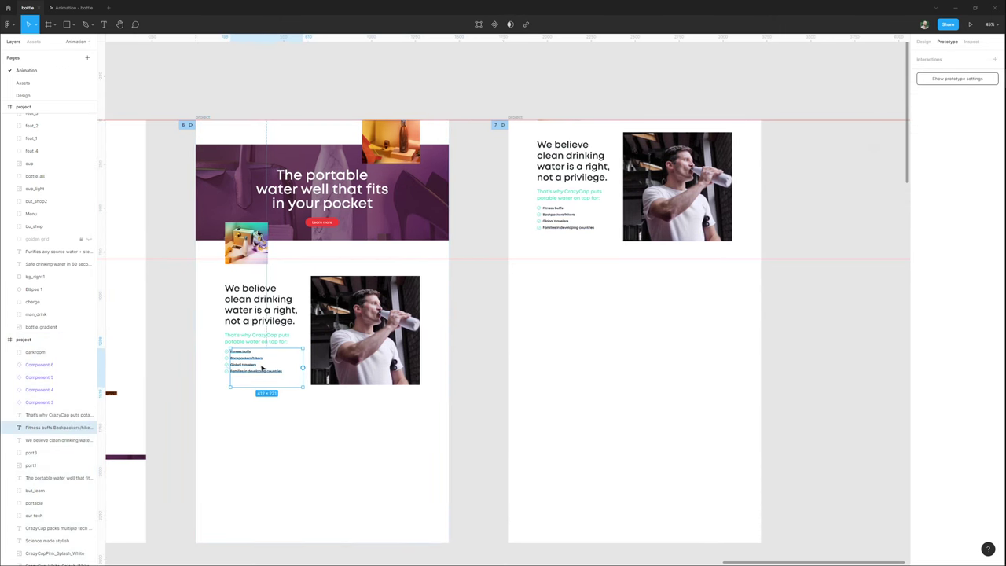
{"action": "scroll", "coordinate": [263, 392], "scroll_direction": "up", "scroll_amount": 1}
{"action": "left_click", "coordinate": [244, 406]}
{"action": "left_click_drag", "start_coordinate": [217, 406], "coordinate": [241, 532]}
{"action": "left_click_drag", "start_coordinate": [236, 334], "coordinate": [236, 464]}
{"action": "left_click_drag", "start_coordinate": [252, 291], "coordinate": [251, 372]}
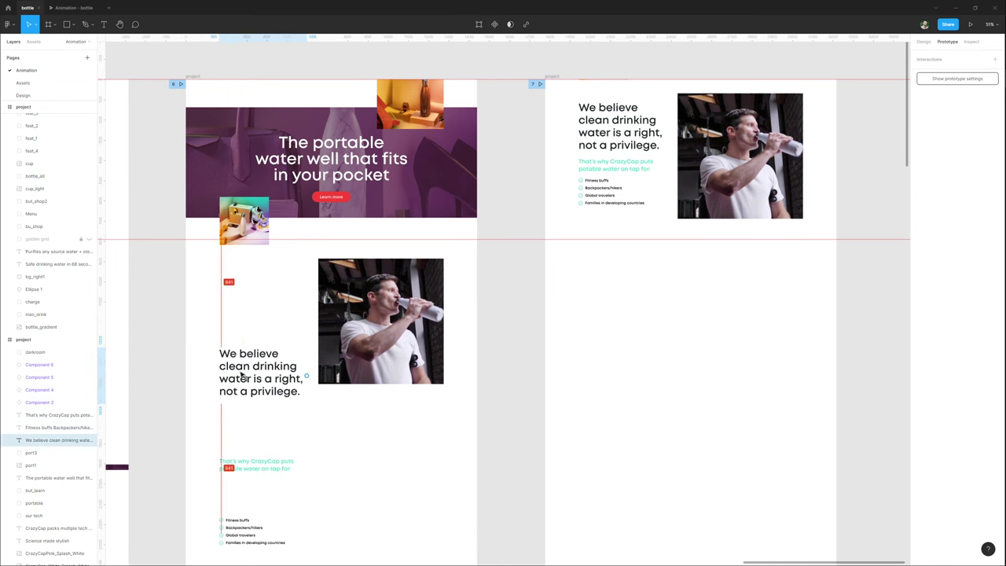
Shift frame 6's darkroom photo horizontally to the right until only a narrow strip remains inside the frame.
{"action": "left_click", "coordinate": [403, 336]}
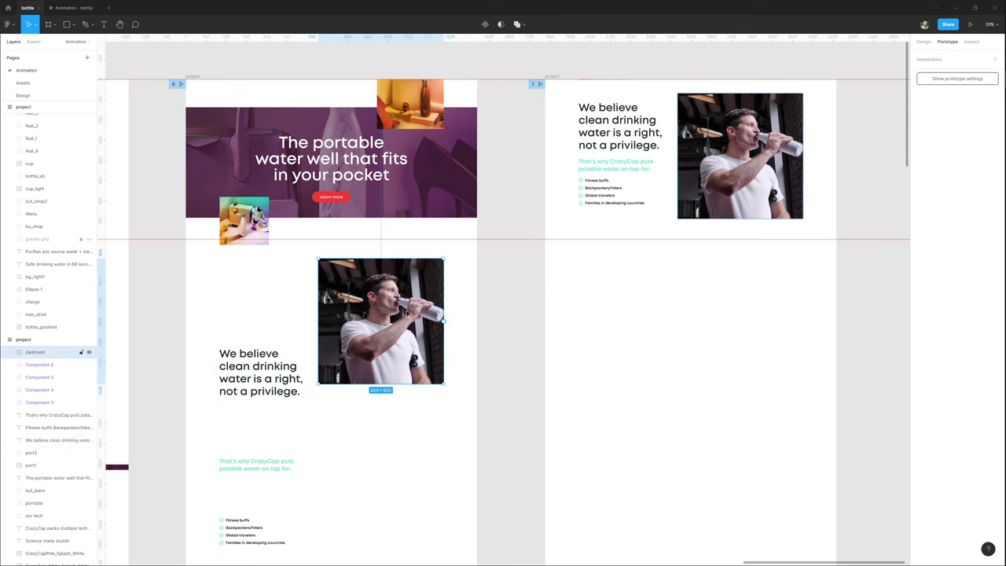
{"action": "left_click_drag", "start_coordinate": [324, 356], "coordinate": [455, 357]}
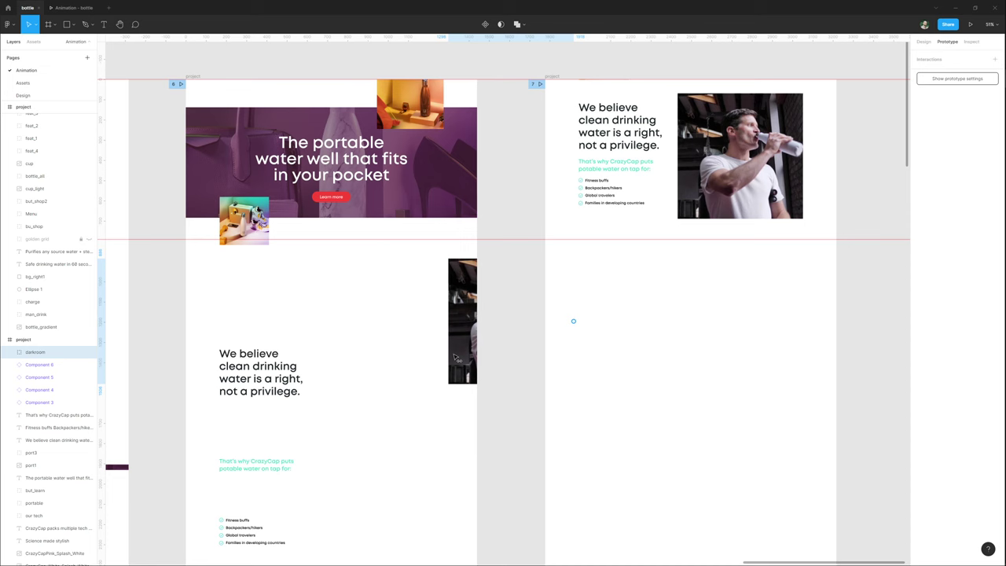
{"action": "scroll", "coordinate": [426, 332], "scroll_direction": "down", "scroll_amount": 3}
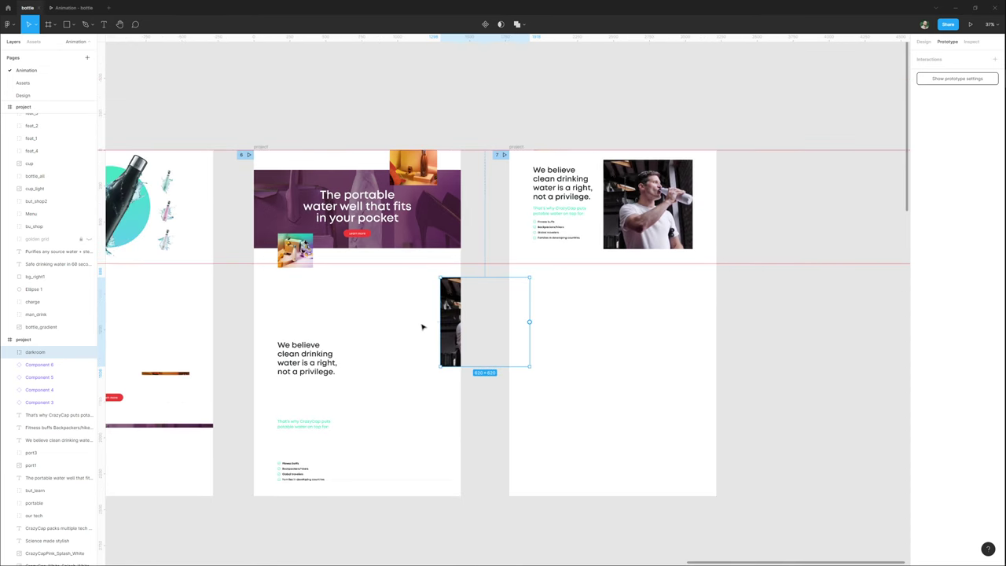
Play flow 6 in the prototype preview and check the transition into the "We believe" section.
{"action": "left_click", "coordinate": [262, 147]}
{"action": "left_click", "coordinate": [250, 155]}
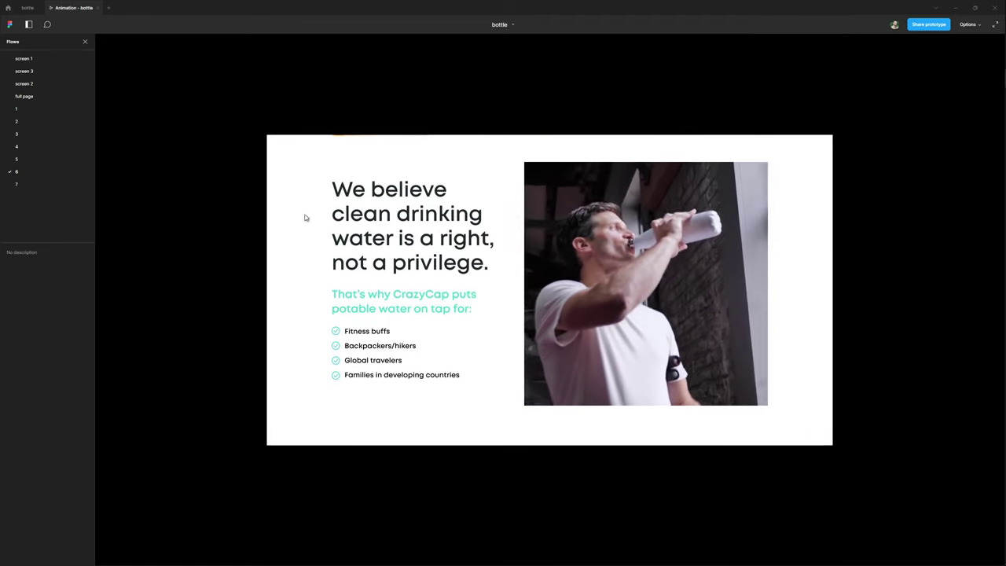
{"action": "left_click", "coordinate": [28, 8]}
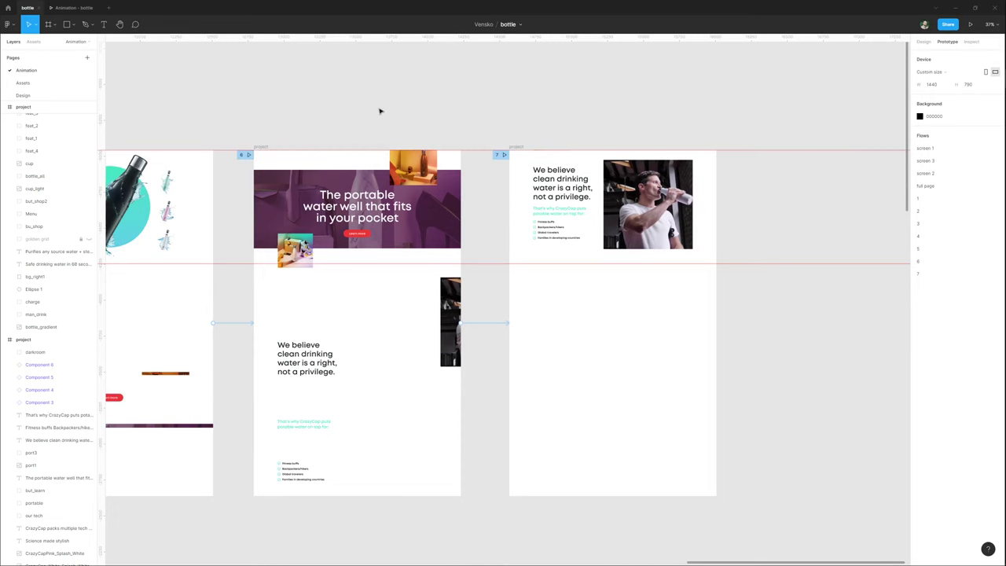
Copy the "It destroys them outright" heading, photo carousel and dots from the full-page frame and paste them into frame 7.
{"action": "scroll", "coordinate": [383, 113], "scroll_direction": "down", "scroll_amount": 5}
{"action": "left_click_drag", "start_coordinate": [110, 279], "coordinate": [429, 191]}
{"action": "scroll", "coordinate": [215, 365], "scroll_direction": "up", "scroll_amount": 5}
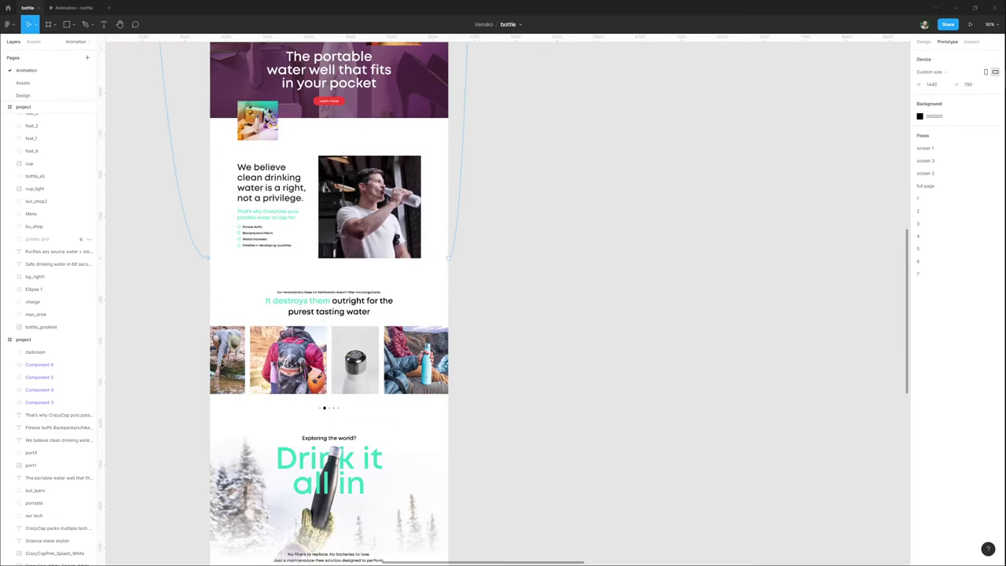
{"action": "left_click", "coordinate": [236, 405]}
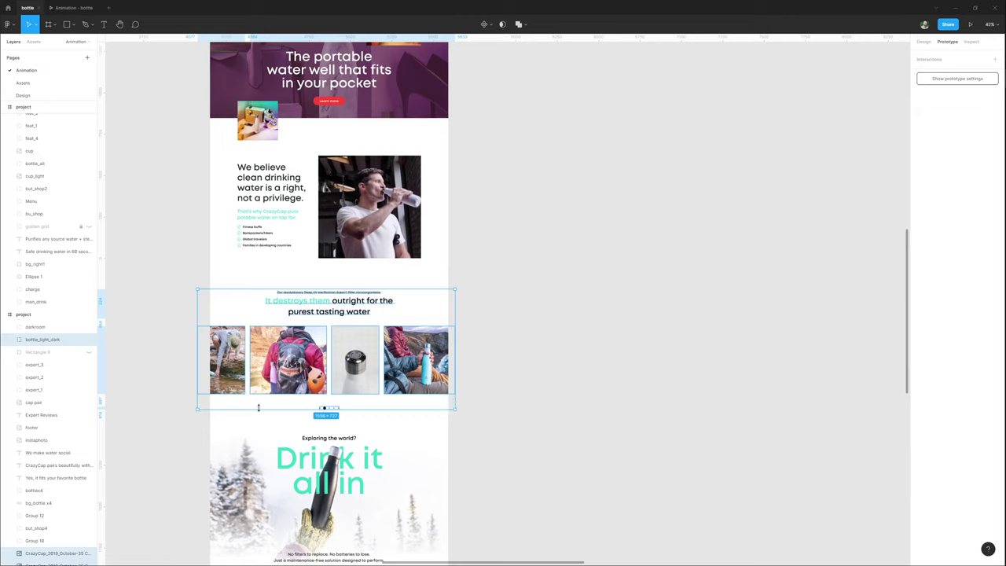
{"action": "scroll", "coordinate": [251, 417], "scroll_direction": "up", "scroll_amount": 3}
{"action": "scroll", "coordinate": [503, 394], "scroll_direction": "down", "scroll_amount": 5}
{"action": "left_click_drag", "start_coordinate": [864, 204], "coordinate": [440, 377]}
{"action": "left_click_drag", "start_coordinate": [761, 201], "coordinate": [472, 304]}
{"action": "left_click", "coordinate": [441, 156]}
{"action": "key", "text": "ctrl+v"}
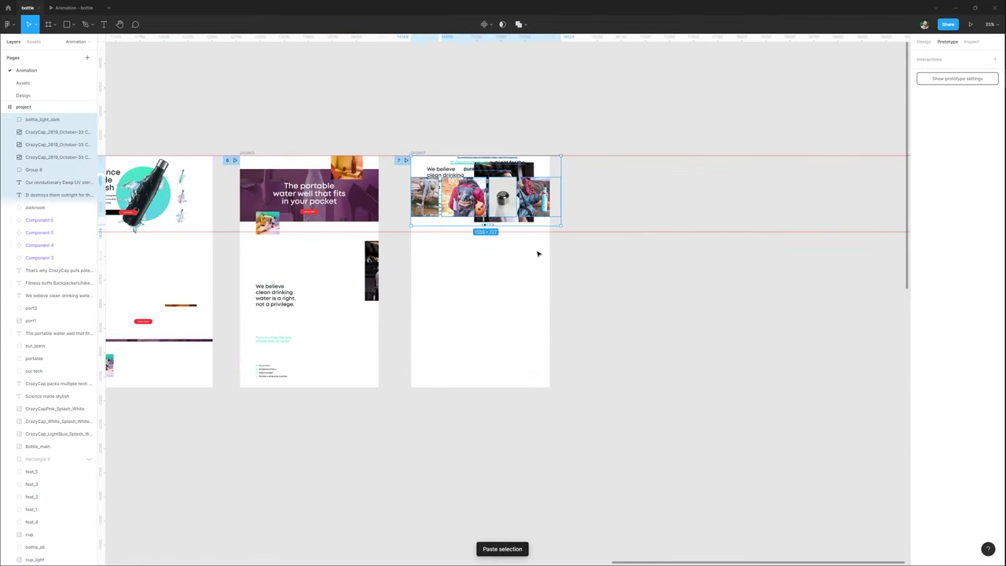
Move the pasted carousel section in frame 7 down below the "We believe" section and the lower guide.
{"action": "scroll", "coordinate": [494, 204], "scroll_direction": "up", "scroll_amount": 3}
{"action": "left_click_drag", "start_coordinate": [493, 204], "coordinate": [402, 344]}
{"action": "scroll", "coordinate": [493, 367], "scroll_direction": "down", "scroll_amount": 2}
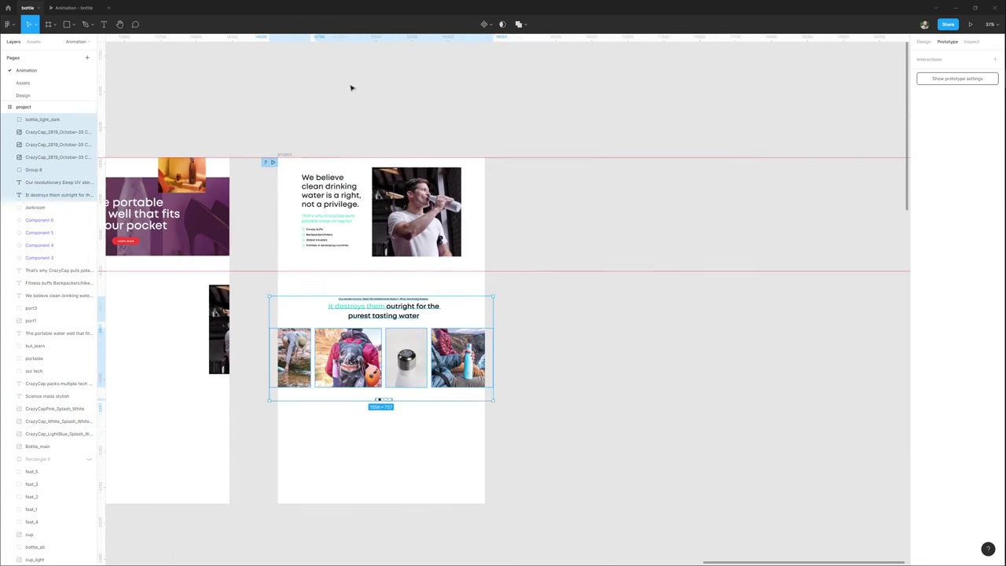
{"action": "left_click", "coordinate": [351, 86]}
Duplicate frame 7 as frame 8 and shift its content up so the carousel section sits between the guides.
{"action": "left_click_drag", "start_coordinate": [288, 155], "coordinate": [515, 169], "text": "alt"}
{"action": "left_click_drag", "start_coordinate": [598, 418], "coordinate": [447, 410]}
{"action": "left_click_drag", "start_coordinate": [369, 405], "coordinate": [573, 157]}
{"action": "scroll", "coordinate": [431, 248], "scroll_direction": "up", "scroll_amount": 2}
{"action": "scroll", "coordinate": [431, 248], "scroll_direction": "left", "scroll_amount": 1}
{"action": "left_click_drag", "start_coordinate": [491, 361], "coordinate": [484, 254]}
Examine the individual carousel photos in frame 8, including the bottle_light_dark cap image.
{"action": "scroll", "coordinate": [448, 216], "scroll_direction": "up", "scroll_amount": 3}
{"action": "left_click", "coordinate": [518, 461]}
{"action": "left_click", "coordinate": [394, 275]}
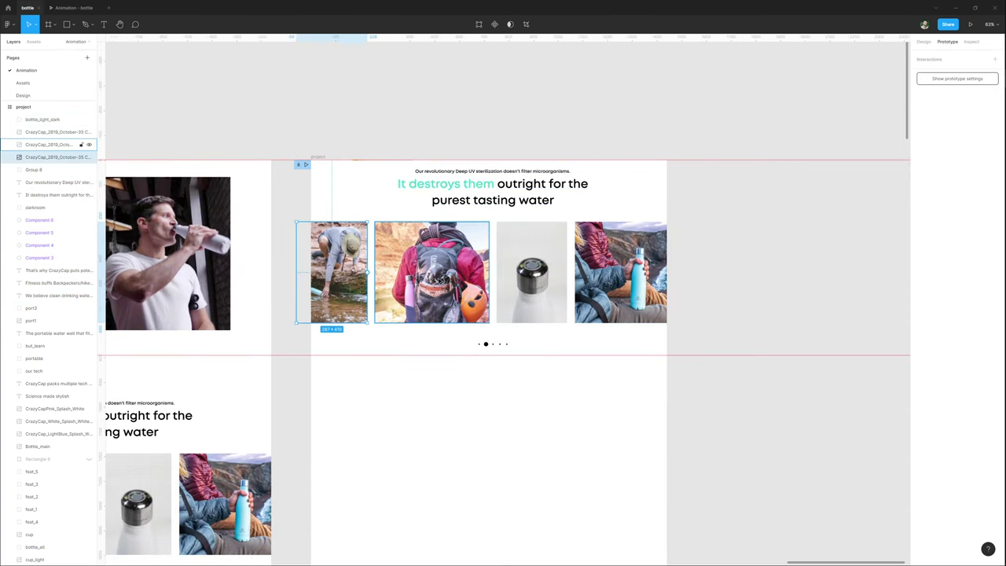
{"action": "left_click", "coordinate": [476, 393]}
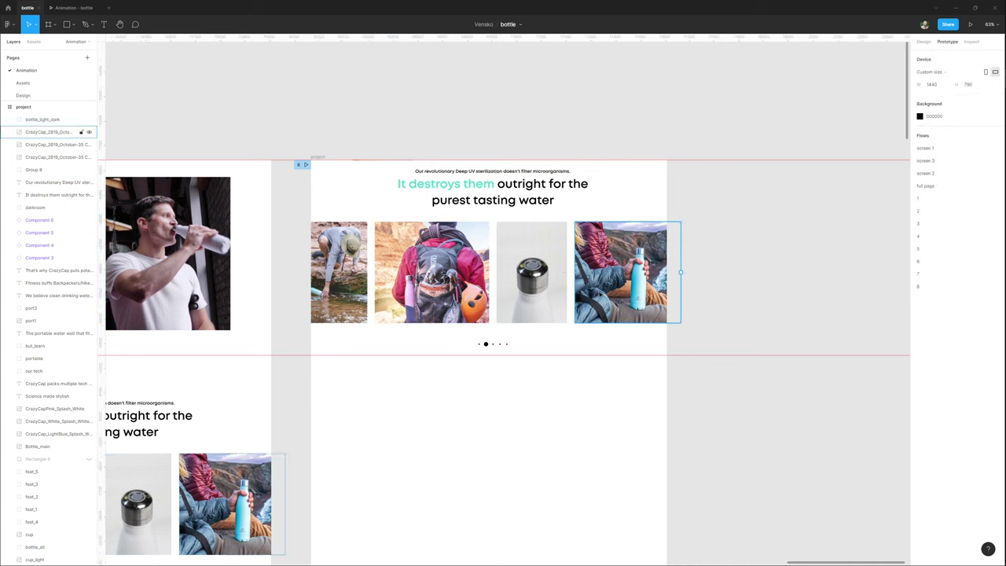
{"action": "left_click", "coordinate": [591, 313]}
{"action": "left_click", "coordinate": [547, 291]}
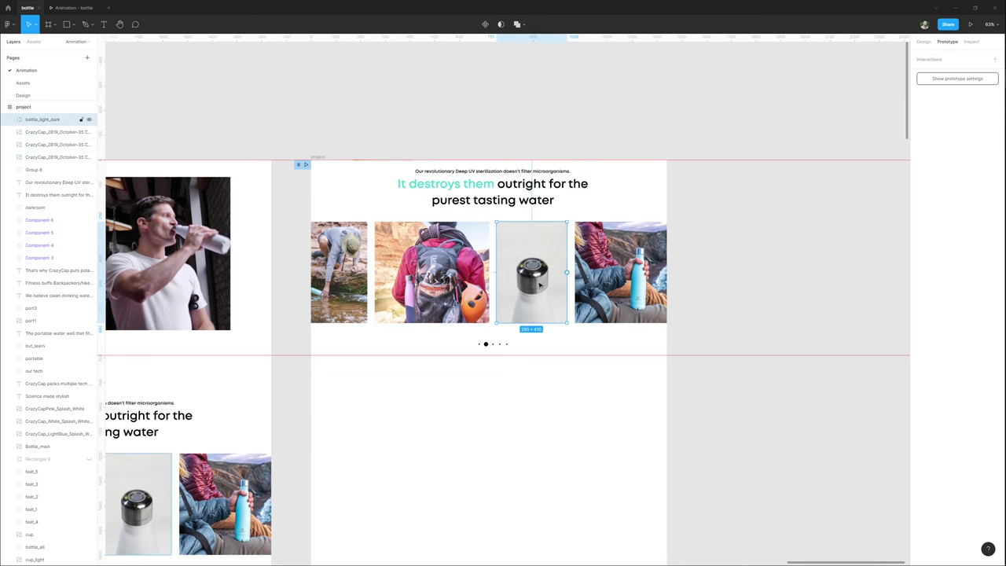
{"action": "scroll", "coordinate": [522, 331], "scroll_direction": "down", "scroll_amount": 4}
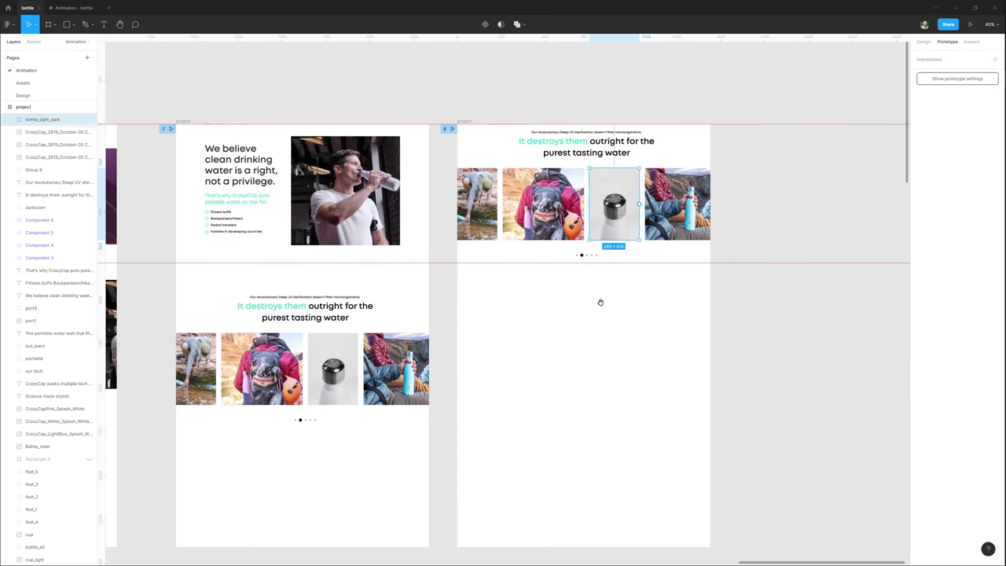
{"action": "left_click_drag", "start_coordinate": [601, 303], "coordinate": [552, 320]}
{"action": "left_click", "coordinate": [603, 334]}
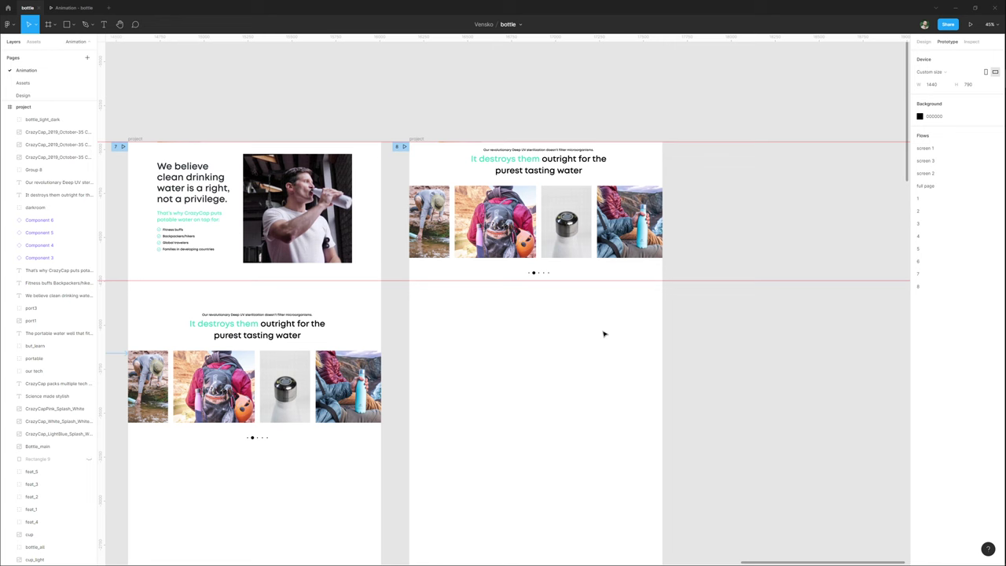
Read the width and height of the bottle cap photo in frame 8's carousel from its design properties.
{"action": "key", "text": "alt+8"}
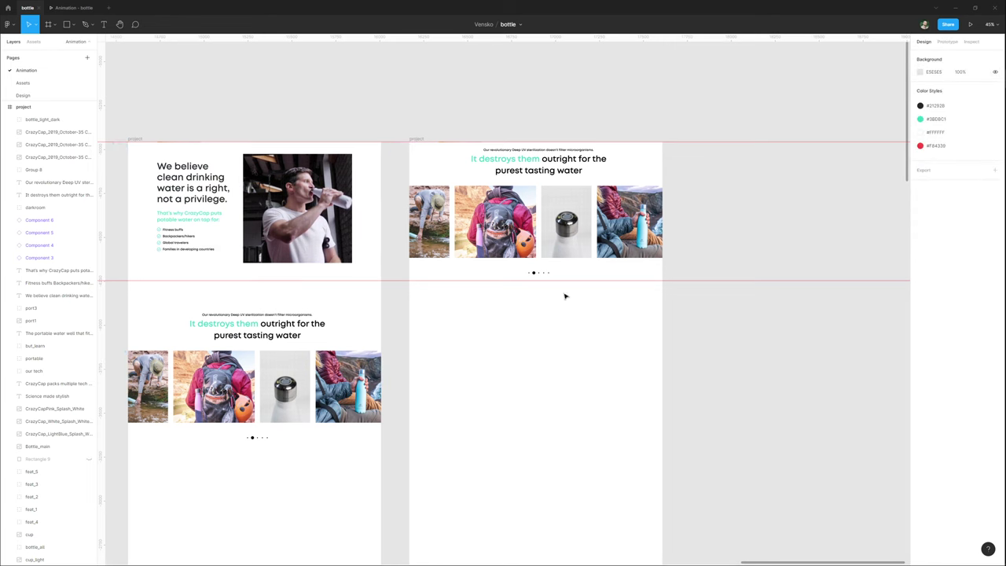
{"action": "left_click", "coordinate": [565, 228]}
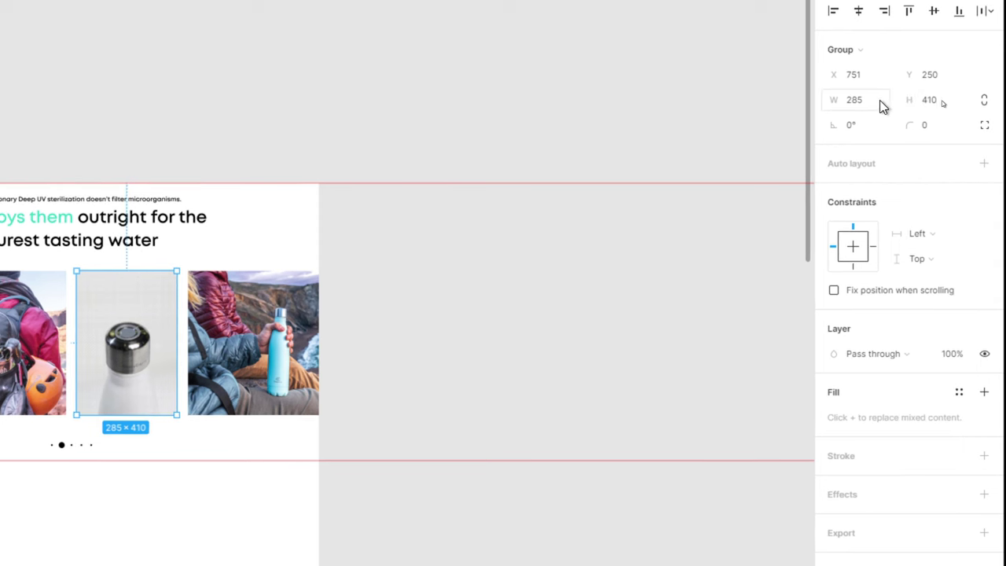
{"action": "left_click", "coordinate": [870, 107]}
{"action": "left_click", "coordinate": [946, 103]}
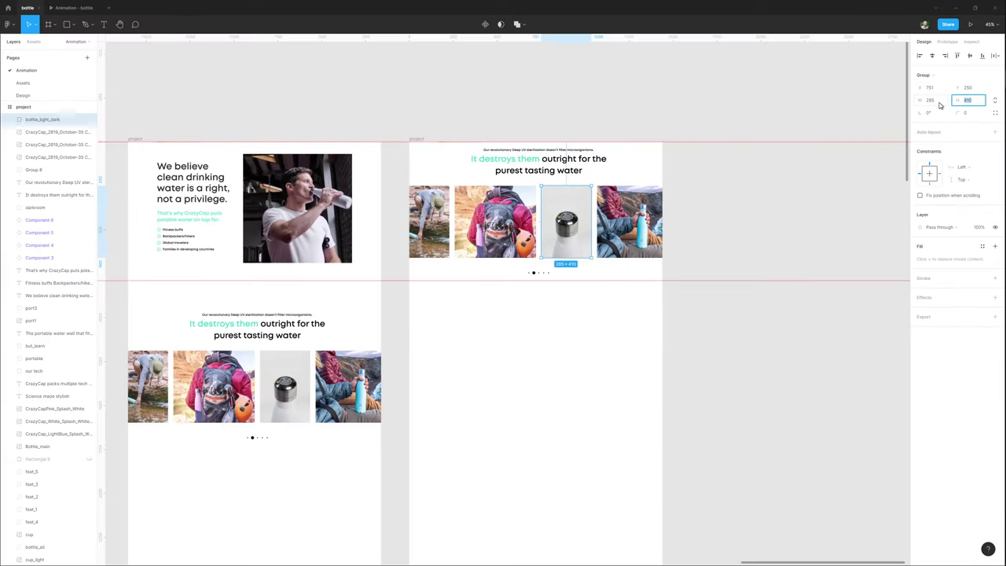
{"action": "left_click", "coordinate": [939, 105]}
Switch to Photoshop, create a 285 × 410 px document at 72 pixels/inch, and enlarge its floating window around the canvas.
{"action": "mouse_move", "coordinate": [1003, 103]}
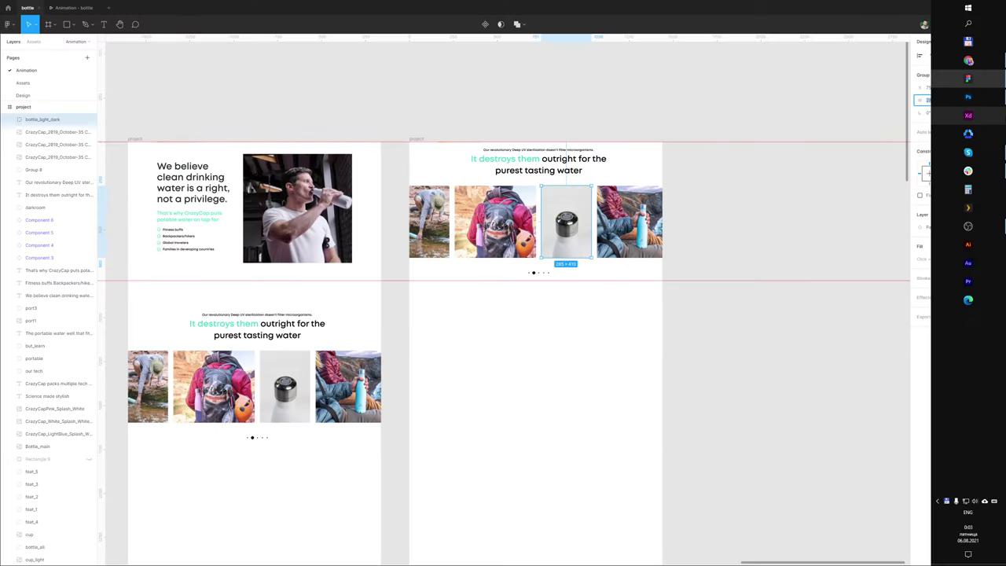
{"action": "left_click", "coordinate": [971, 102]}
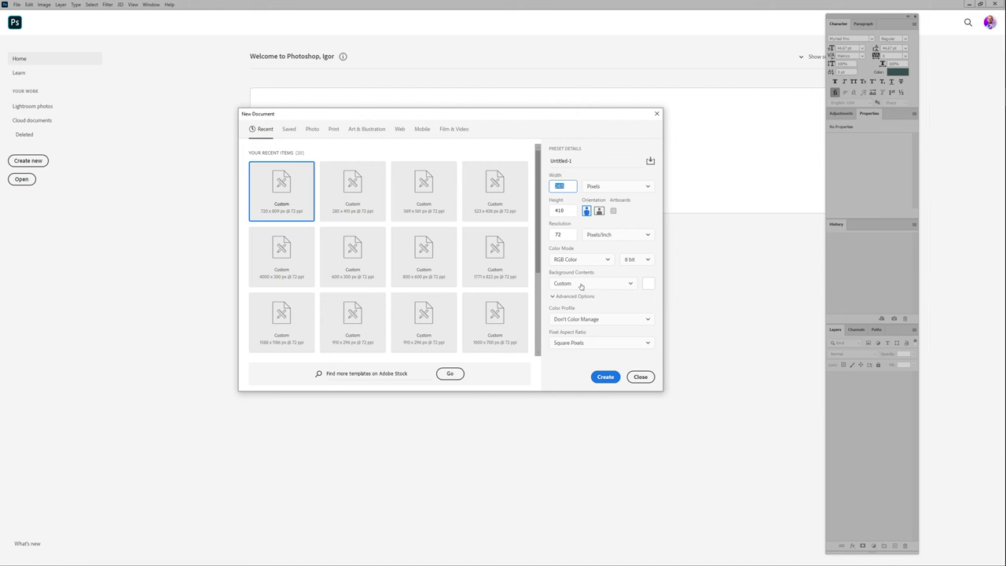
{"action": "left_click", "coordinate": [606, 378]}
{"action": "left_click_drag", "start_coordinate": [77, 33], "coordinate": [418, 162]}
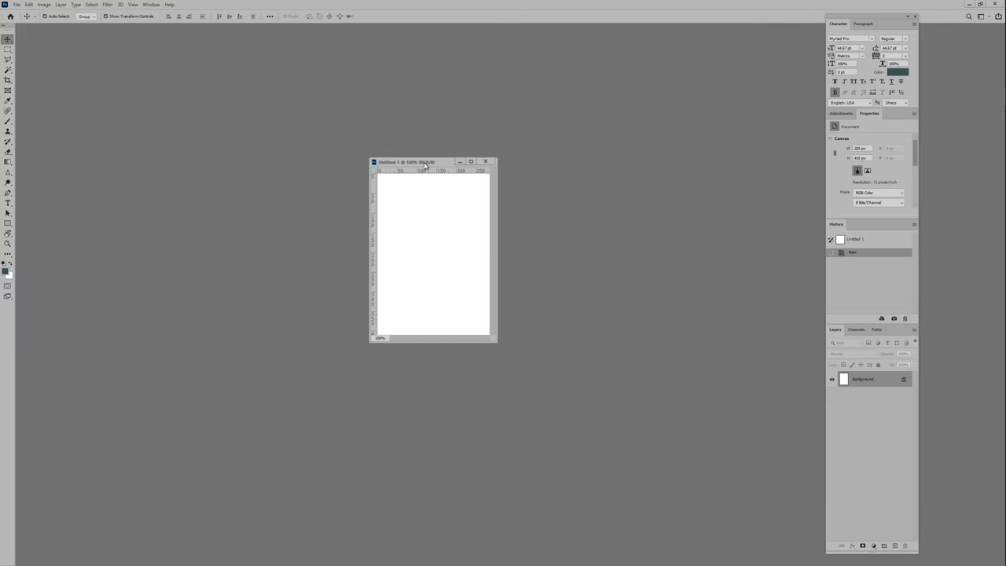
{"action": "left_click_drag", "start_coordinate": [480, 333], "coordinate": [604, 468]}
{"action": "left_click_drag", "start_coordinate": [485, 163], "coordinate": [434, 85]}
Show the Timeline and create a video timeline for the new document.
{"action": "left_click", "coordinate": [151, 4]}
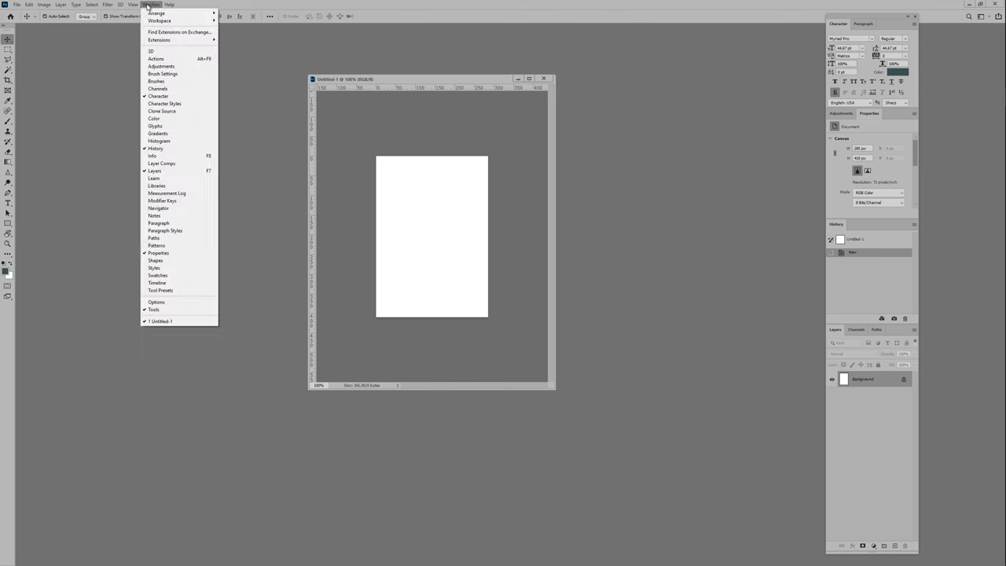
{"action": "left_click", "coordinate": [163, 285]}
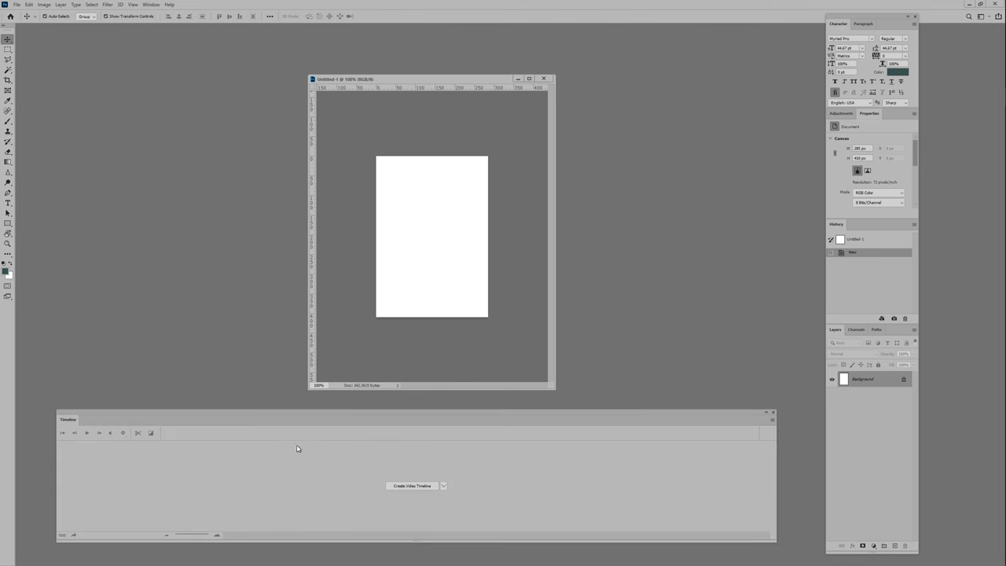
{"action": "left_click", "coordinate": [413, 486]}
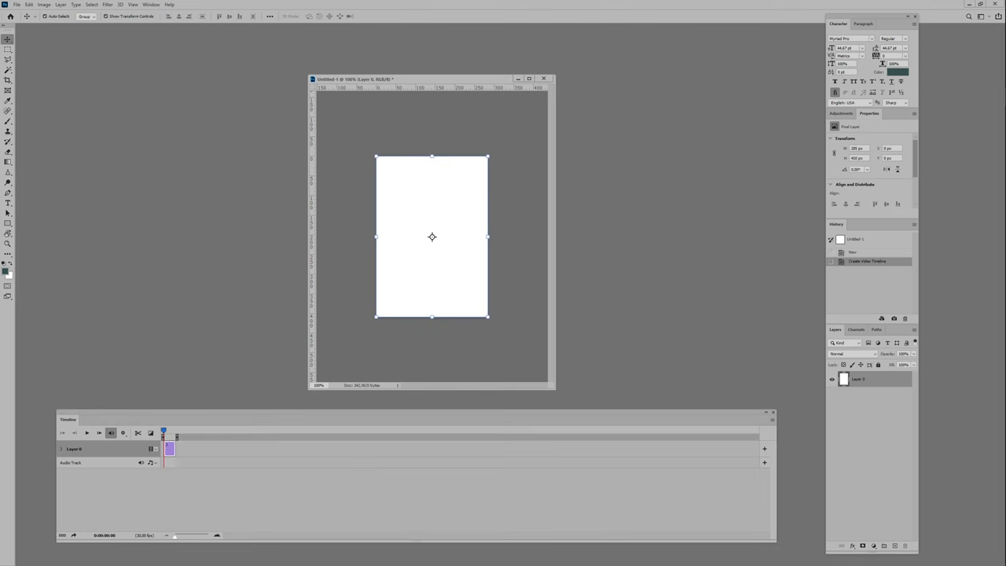
Open the light and the dark blue bottle cap photos from the file manager and place their windows side by side.
{"action": "mouse_move", "coordinate": [1004, 134]}
{"action": "left_click", "coordinate": [967, 42]}
{"action": "left_click", "coordinate": [500, 351], "text": "shift"}
{"action": "left_click_drag", "start_coordinate": [202, 190], "coordinate": [187, 220]}
{"action": "left_click_drag", "start_coordinate": [183, 37], "coordinate": [363, 53]}
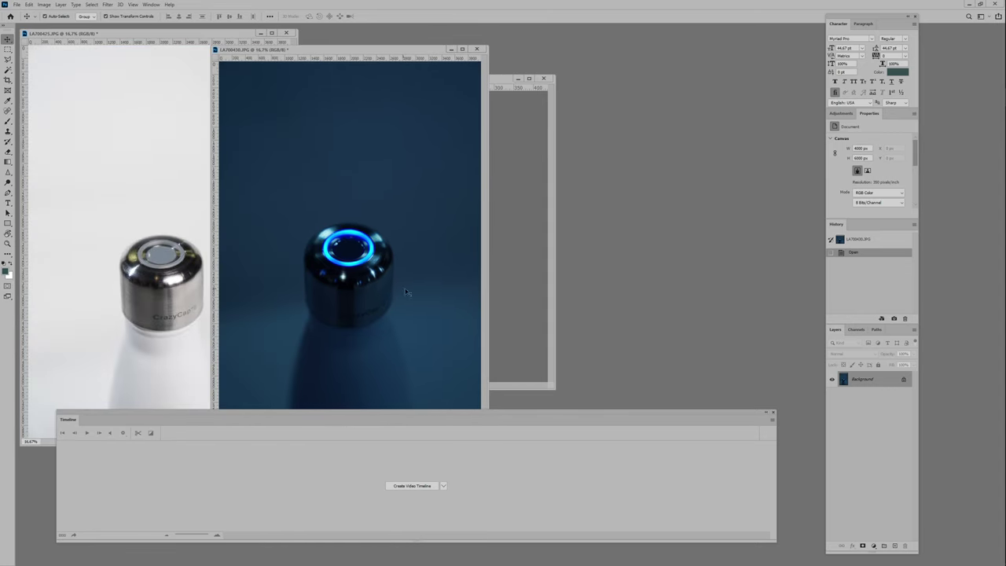
Copy the light cap photo and the dark glowing cap photo into the 285 × 410 px document as separate layers.
{"action": "left_click", "coordinate": [145, 284]}
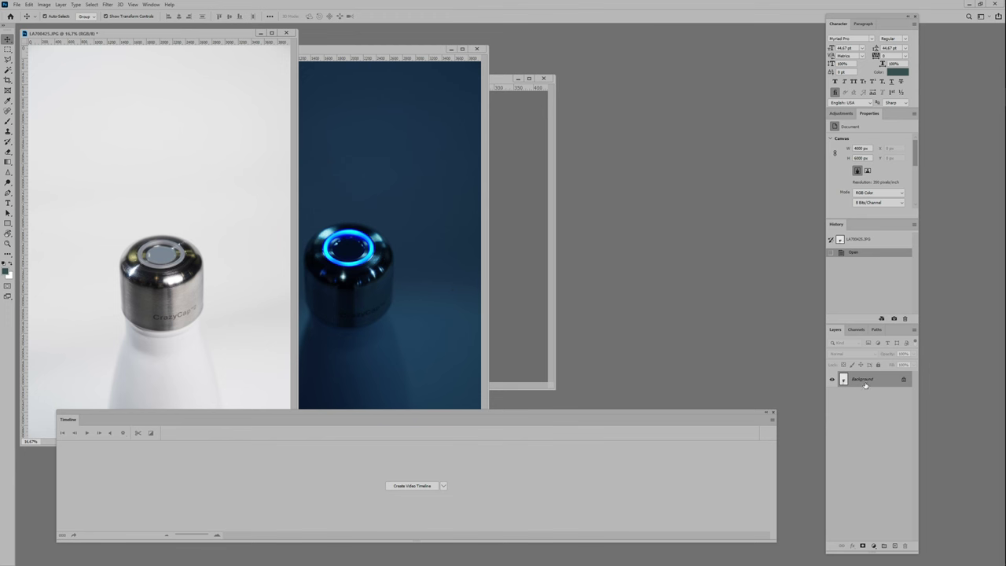
{"action": "left_click_drag", "start_coordinate": [865, 384], "coordinate": [511, 272]}
{"action": "left_click_drag", "start_coordinate": [456, 95], "coordinate": [636, 89]}
{"action": "left_click", "coordinate": [406, 225]}
{"action": "left_click_drag", "start_coordinate": [406, 225], "coordinate": [644, 241]}
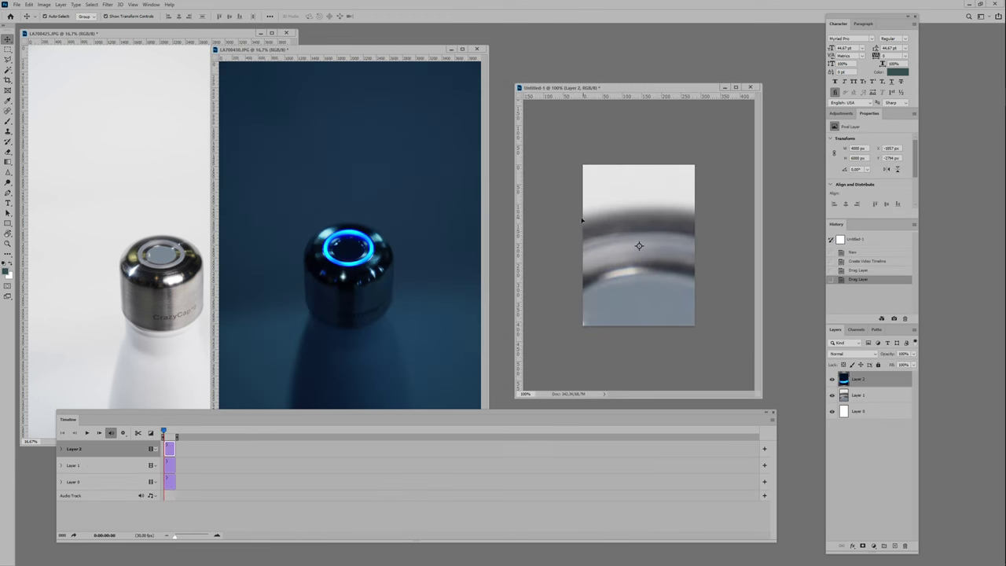
Close both source photos and move the remaining document window above the timeline.
{"action": "left_click", "coordinate": [476, 49]}
{"action": "left_click", "coordinate": [285, 33]}
{"action": "left_click_drag", "start_coordinate": [621, 88], "coordinate": [393, 65]}
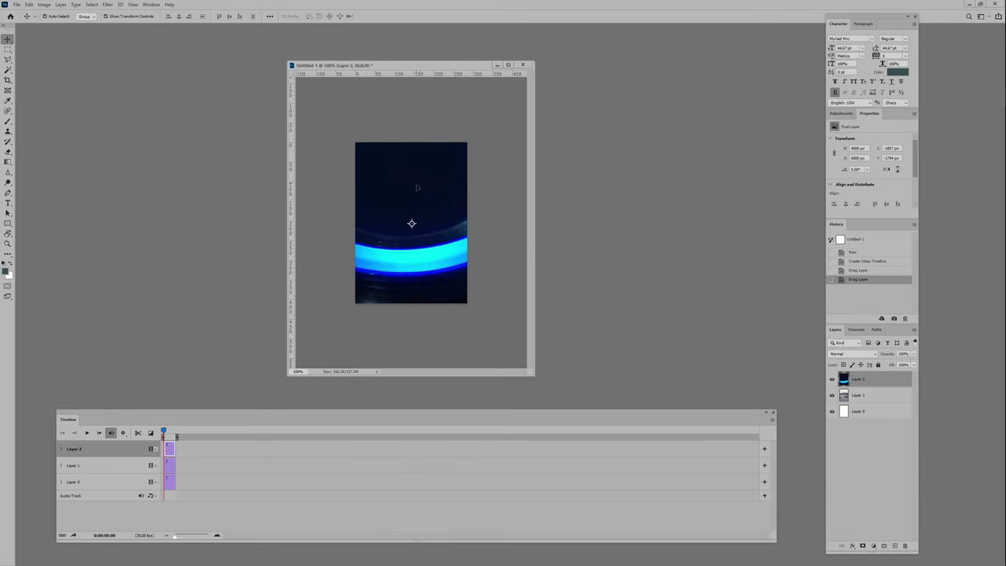
Scale the light and dark cap layers down together about their centre to 420 × 630 px.
{"action": "left_click", "coordinate": [873, 399], "text": "shift"}
{"action": "scroll", "coordinate": [447, 227], "scroll_direction": "down", "scroll_amount": 8}
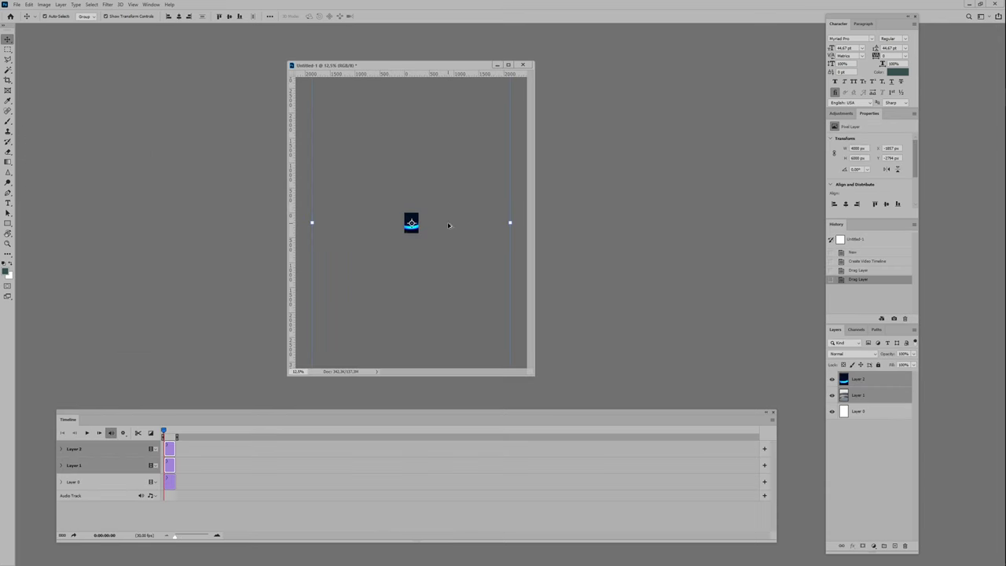
{"action": "left_click_drag", "start_coordinate": [460, 148], "coordinate": [420, 212]}
{"action": "key", "text": "ctrl+plus"}
{"action": "key", "text": "ctrl+plus"}
{"action": "key", "text": "ctrl+plus"}
{"action": "key", "text": "ctrl+plus"}
{"action": "key", "text": "ctrl+plus"}
{"action": "key", "text": "ctrl+plus"}
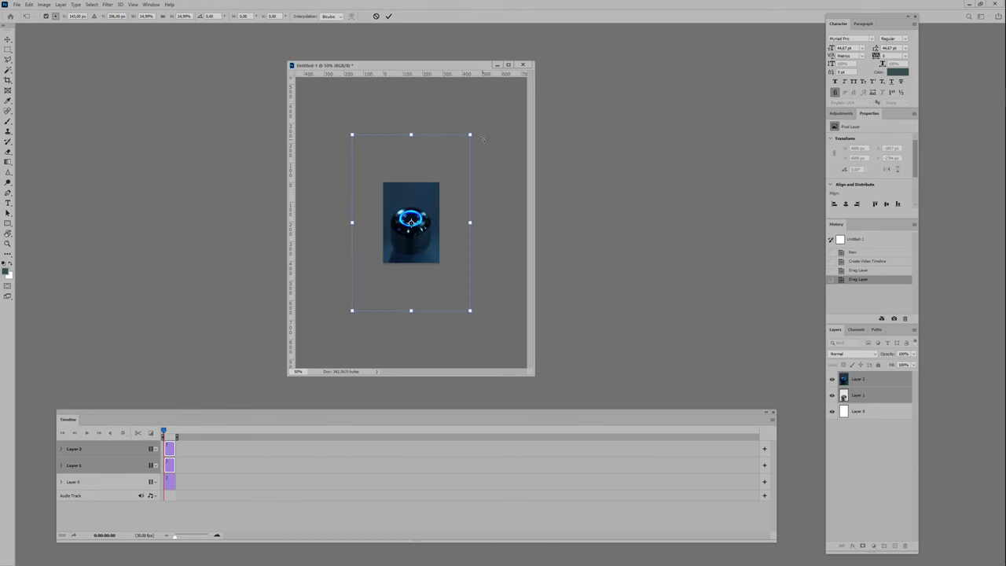
{"action": "left_click_drag", "start_coordinate": [469, 135], "coordinate": [456, 159]}
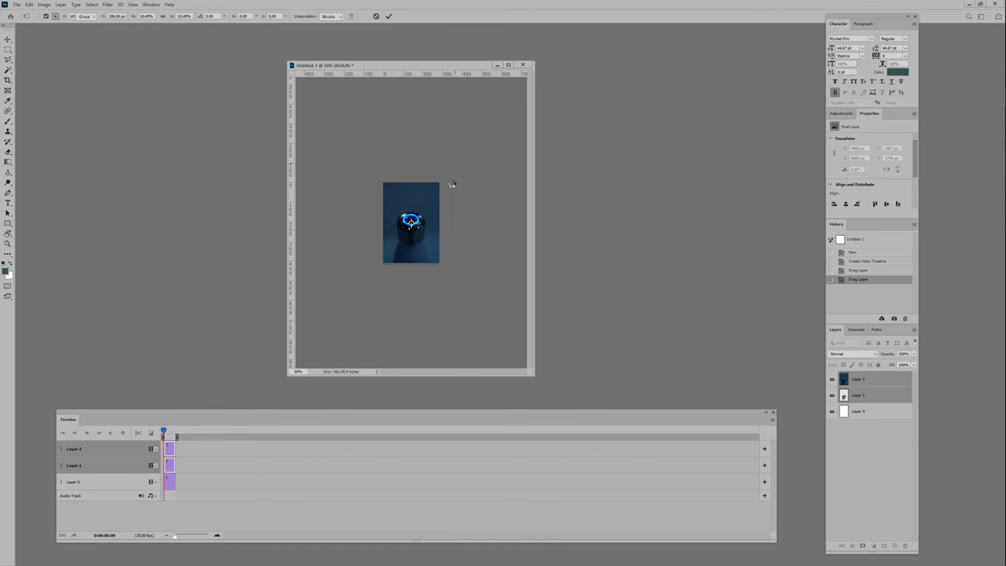
{"action": "key", "text": "Return"}
Enlarge the document window and lower the dark cap layer's opacity to about 40%.
{"action": "key", "text": "ctrl+plus"}
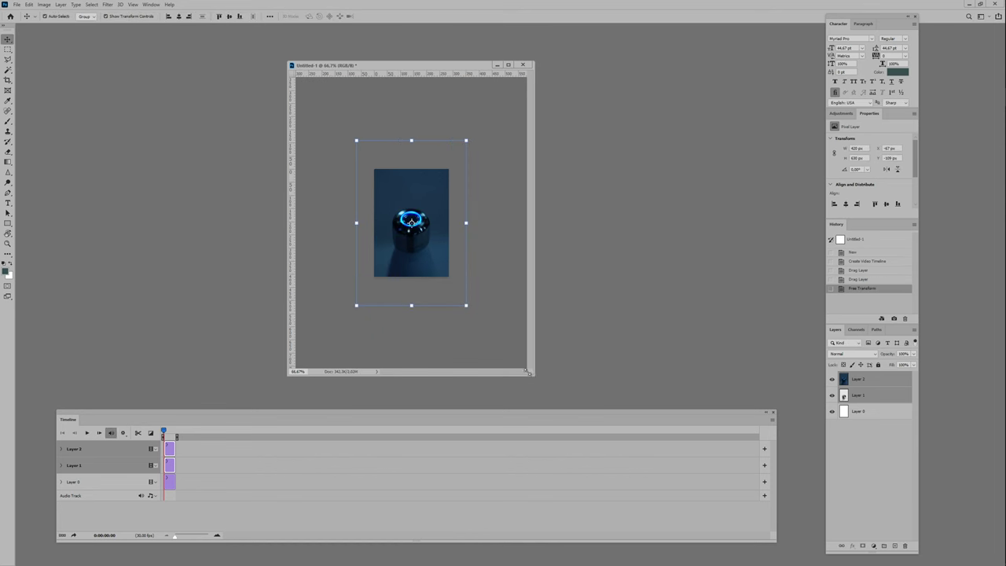
{"action": "left_click_drag", "start_coordinate": [527, 372], "coordinate": [567, 385]}
{"action": "left_click", "coordinate": [546, 364]}
{"action": "key", "text": "ctrl+plus"}
{"action": "left_click", "coordinate": [864, 385]}
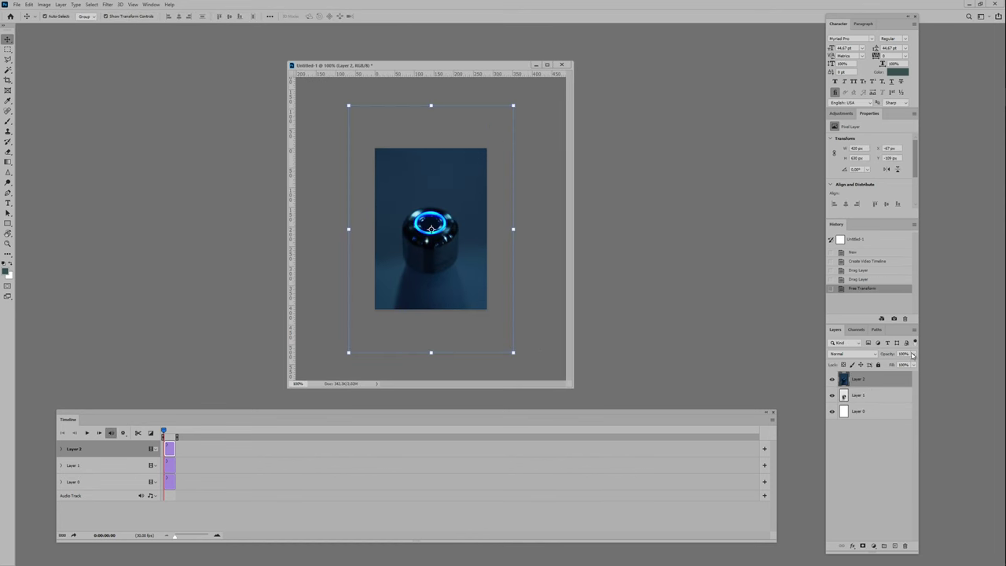
{"action": "left_click_drag", "start_coordinate": [896, 367], "coordinate": [892, 364]}
{"action": "key", "text": "ctrl+plus"}
{"action": "key", "text": "ctrl+plus"}
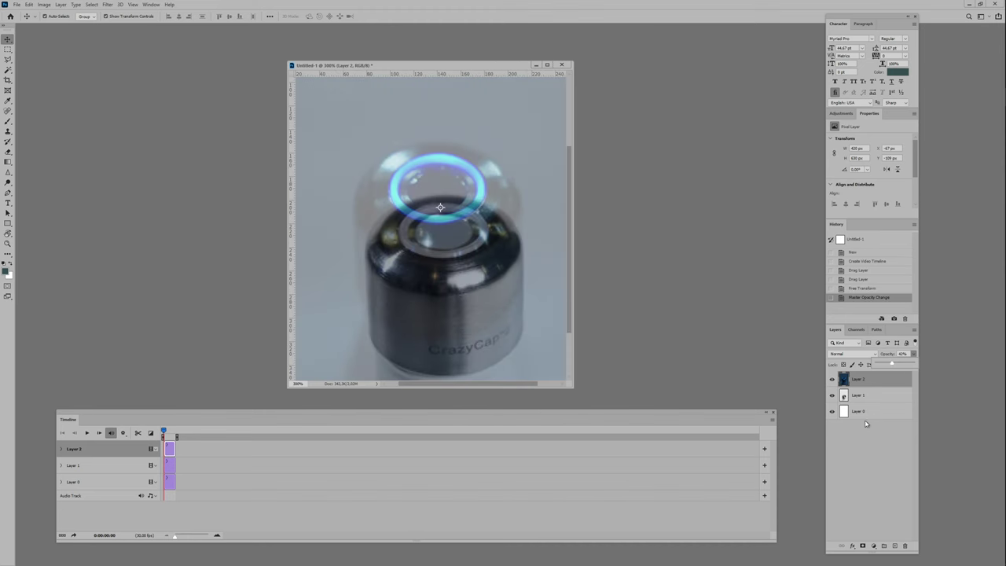
Move the light cap layer up so its cap overlaps the glowing dark cap.
{"action": "left_click", "coordinate": [859, 396]}
{"action": "key", "text": "ctrl+minus"}
{"action": "left_click_drag", "start_coordinate": [474, 316], "coordinate": [484, 283]}
{"action": "key", "text": "ctrl+minus"}
{"action": "key", "text": "ctrl+minus"}
{"action": "key", "text": "ctrl+minus"}
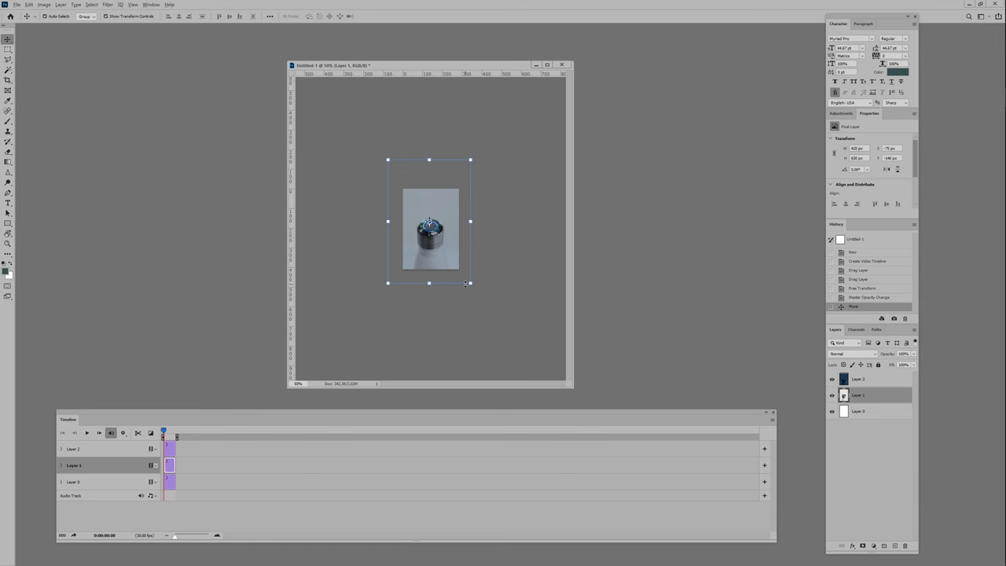
Rotate the light cap layer about 1.4° clockwise and fine-tune its position to match the dark cap.
{"action": "key", "text": "ctrl+plus"}
{"action": "key", "text": "ctrl+plus"}
{"action": "left_click_drag", "start_coordinate": [515, 339], "coordinate": [511, 343]}
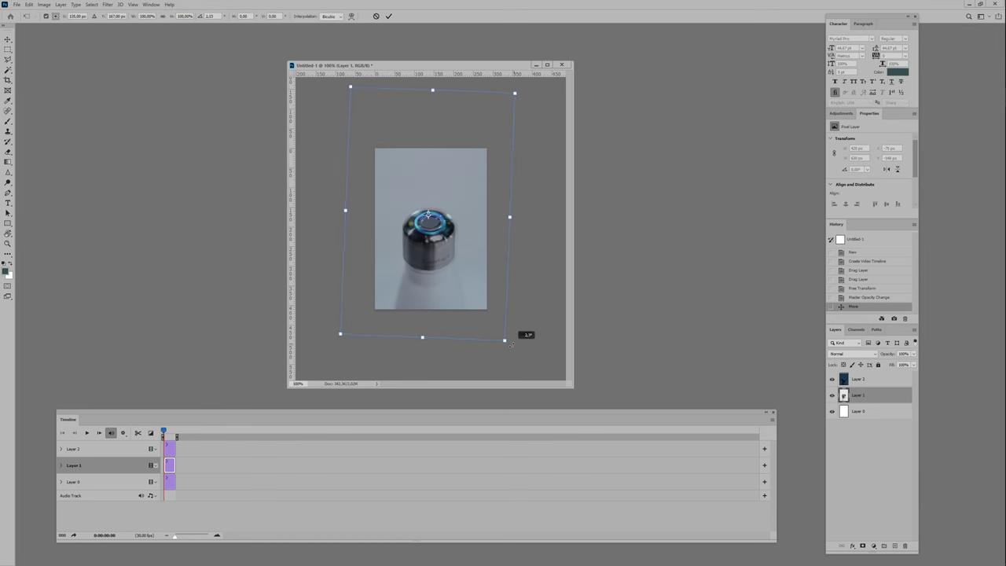
{"action": "key", "text": "ctrl+plus"}
{"action": "key", "text": "ctrl+plus"}
{"action": "key", "text": "ctrl+plus"}
{"action": "left_click_drag", "start_coordinate": [477, 260], "coordinate": [479, 257]}
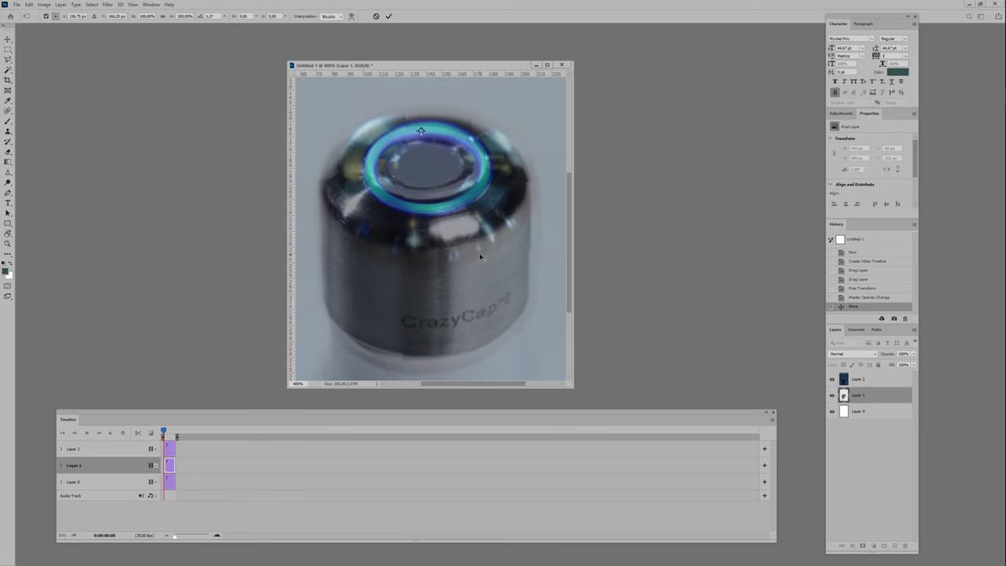
{"action": "key", "text": "ctrl+minus"}
{"action": "key", "text": "ctrl+minus"}
{"action": "key", "text": "ctrl+minus"}
{"action": "key", "text": "ctrl+minus"}
{"action": "key", "text": "Return"}
{"action": "key", "text": "ctrl+plus"}
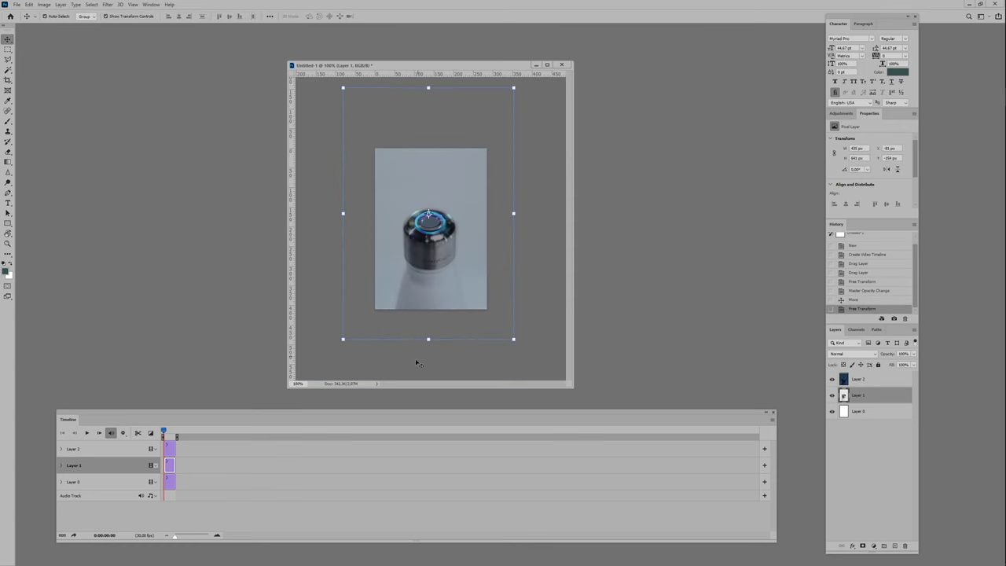
Delete the white Layer 0 and place a duplicate of Layer 1 above Layer 2.
{"action": "left_click_drag", "start_coordinate": [178, 537], "coordinate": [184, 536]}
{"action": "left_click", "coordinate": [867, 412]}
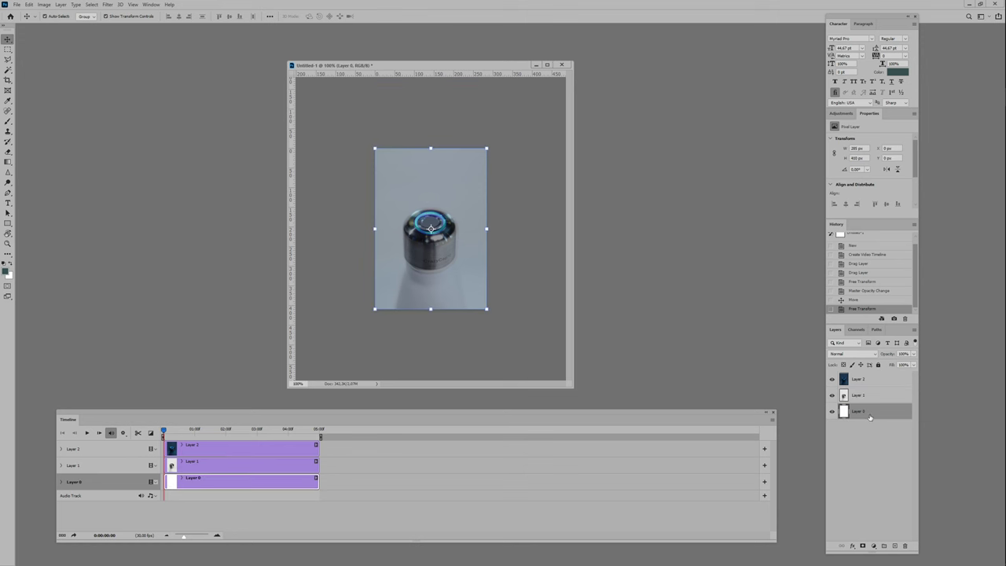
{"action": "key", "text": "Delete"}
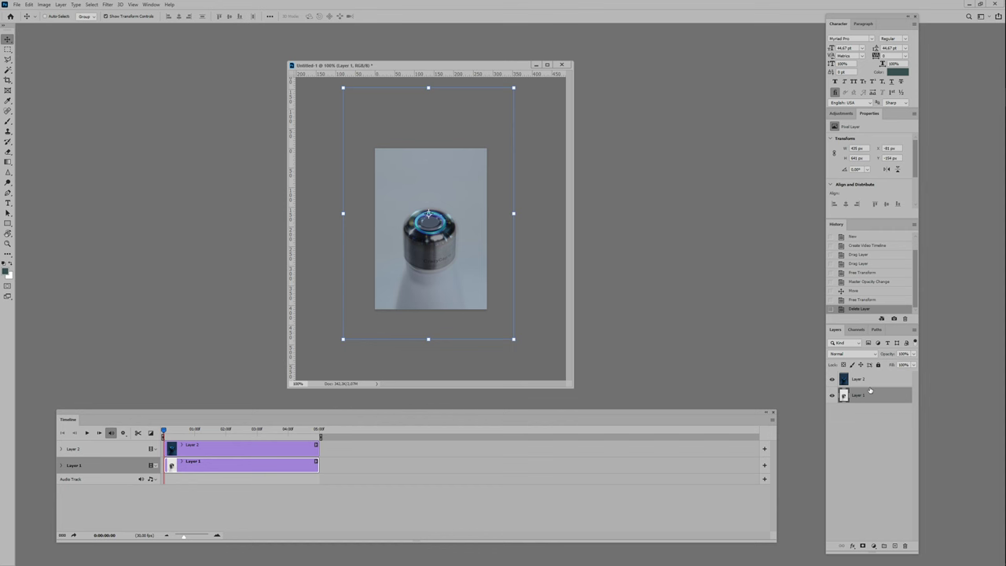
{"action": "key", "text": "ctrl+j"}
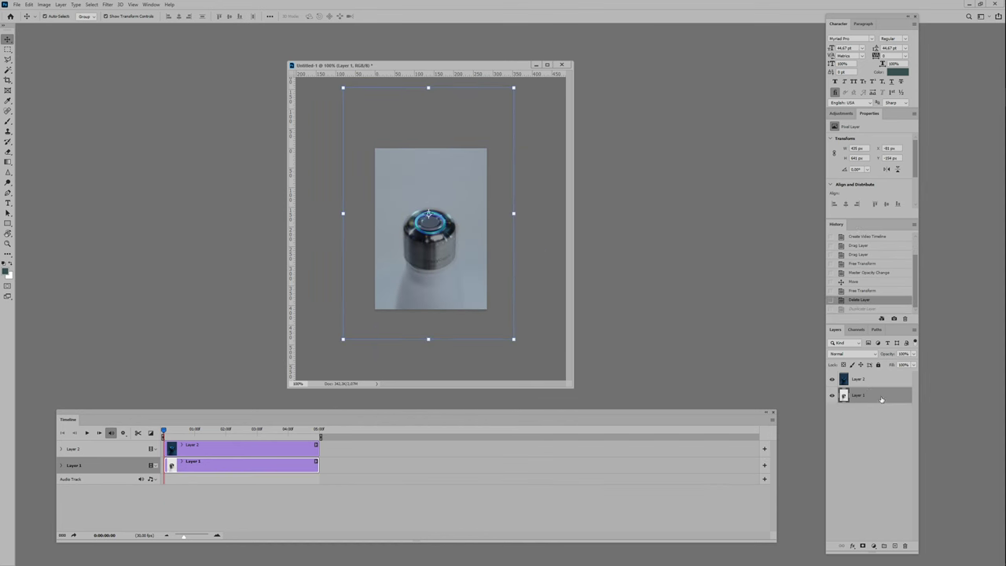
{"action": "left_click_drag", "start_coordinate": [871, 397], "coordinate": [869, 377]}
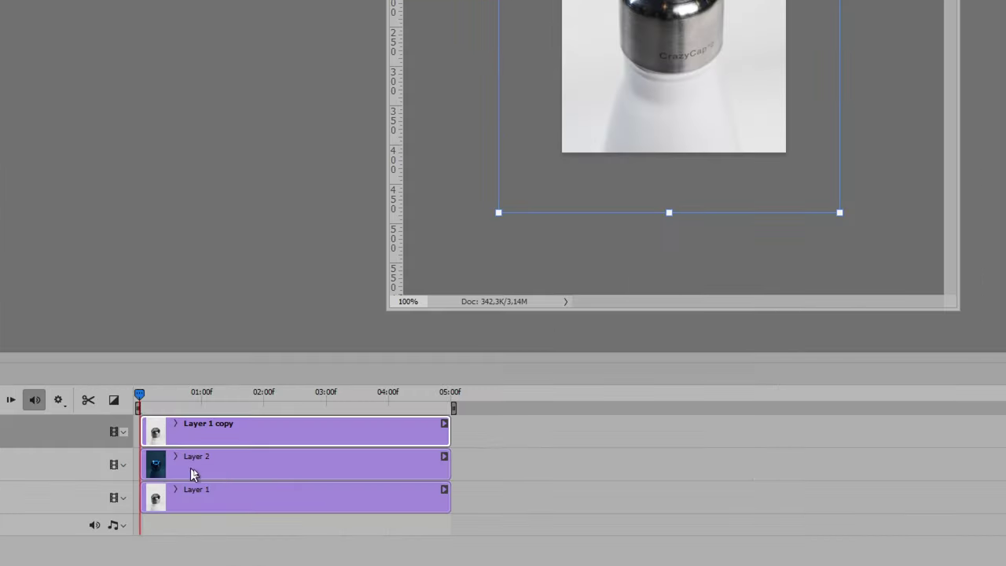
Trim the clips: Layer 1 copy from about 3.5 s, Layer 2 from about 1.4 to 3.5 s, Layer 1 ending at about 1.7 s.
{"action": "left_click_drag", "start_coordinate": [142, 430], "coordinate": [357, 433]}
{"action": "left_click", "coordinate": [212, 463]}
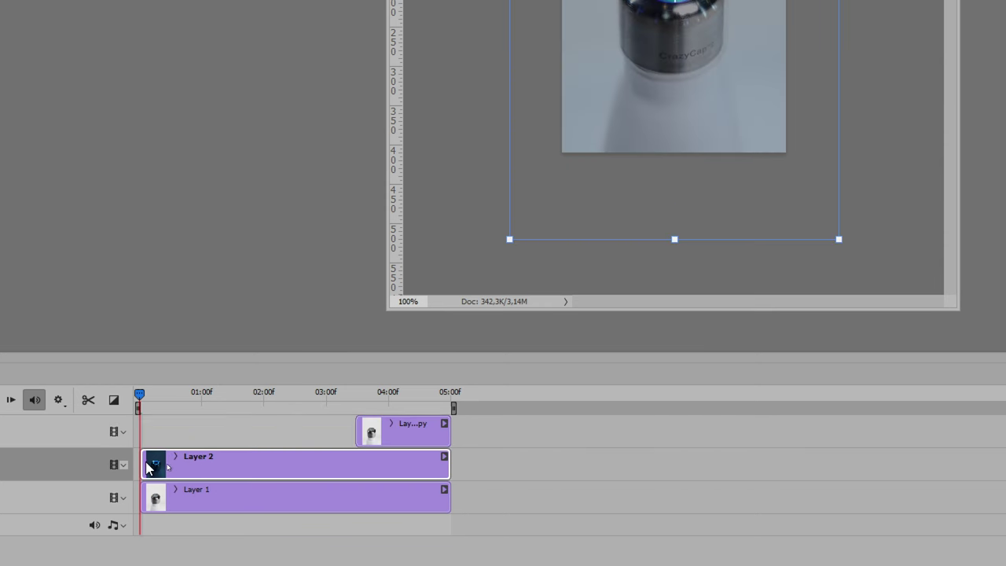
{"action": "left_click_drag", "start_coordinate": [142, 462], "coordinate": [225, 464]}
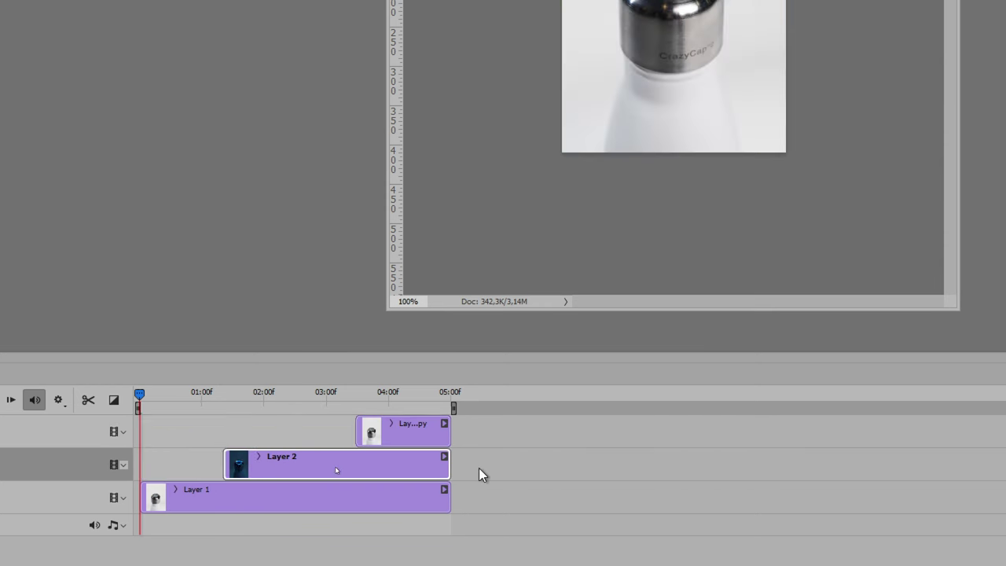
{"action": "left_click_drag", "start_coordinate": [443, 464], "coordinate": [354, 464]}
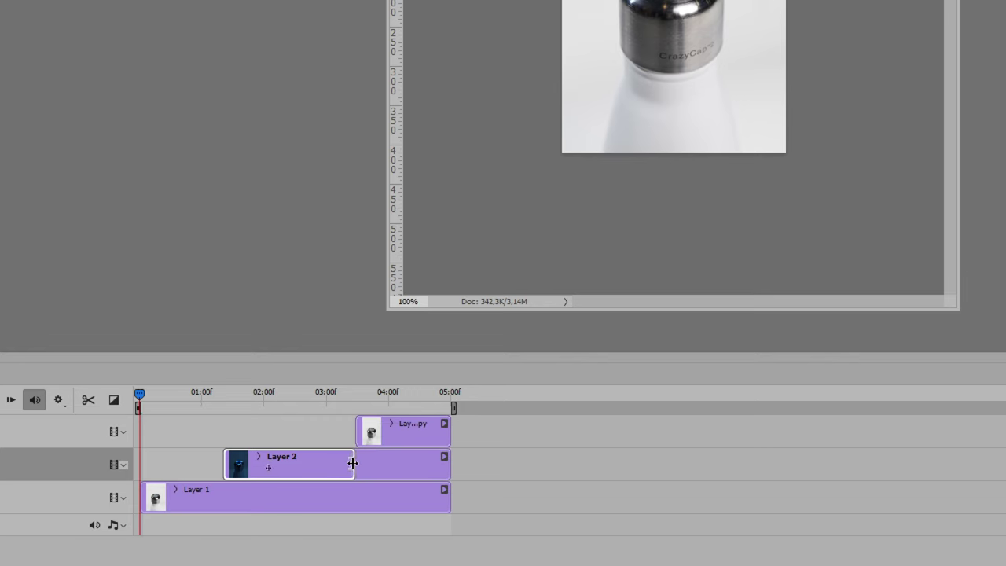
{"action": "left_click", "coordinate": [366, 462]}
{"action": "left_click_drag", "start_coordinate": [447, 463], "coordinate": [245, 461]}
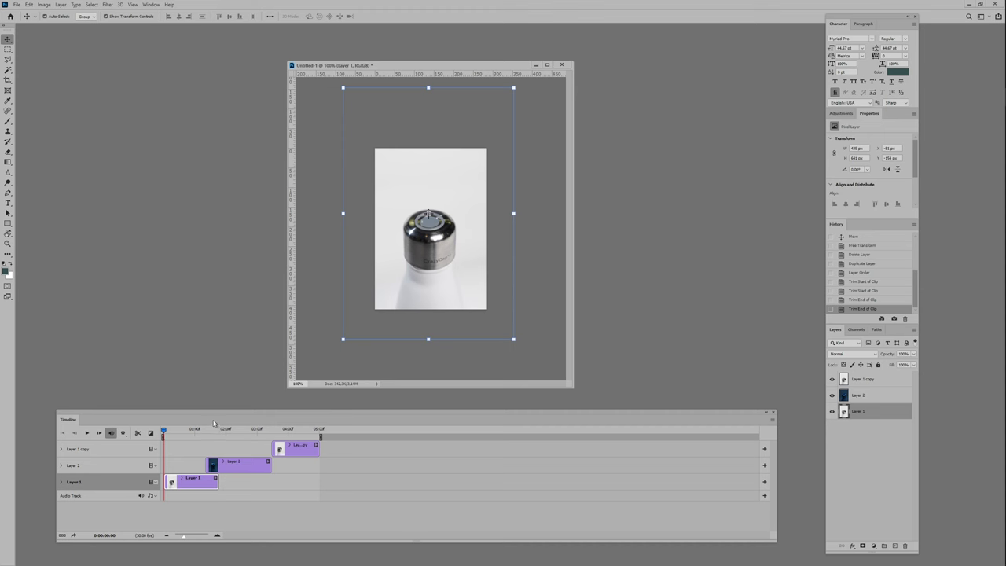
Extend the clip starts so Layer 1 copy begins at about 3 s and Layer 2 at about 1 s.
{"action": "left_click_drag", "start_coordinate": [213, 423], "coordinate": [231, 402]}
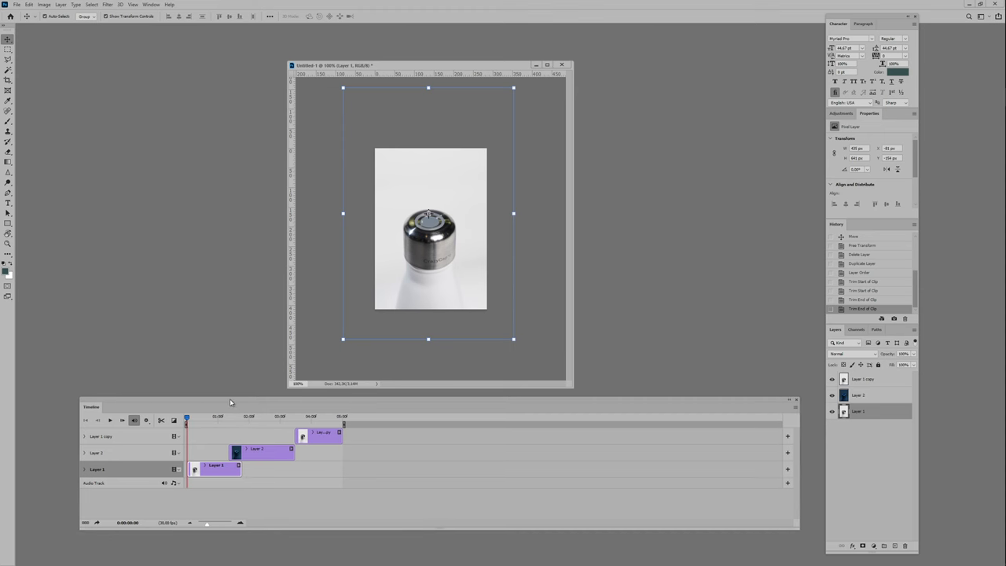
{"action": "left_click_drag", "start_coordinate": [296, 435], "coordinate": [280, 435]}
{"action": "left_click", "coordinate": [229, 452]}
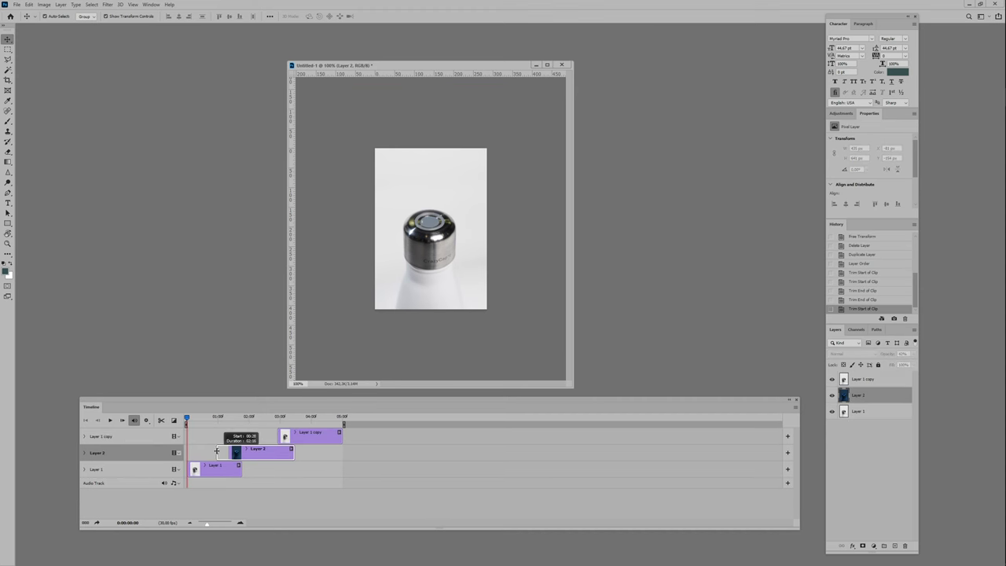
{"action": "left_click_drag", "start_coordinate": [217, 451], "coordinate": [218, 451]}
Apply 1 s Fade transitions to the starts of the Layer 2 and Layer 1 copy clips.
{"action": "left_click", "coordinate": [173, 421]}
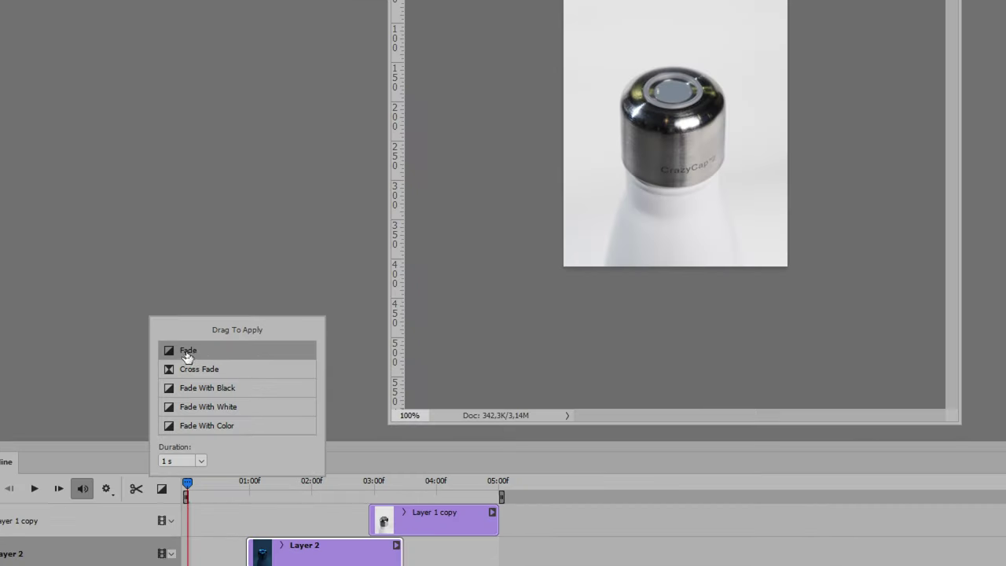
{"action": "left_click_drag", "start_coordinate": [206, 356], "coordinate": [267, 549]}
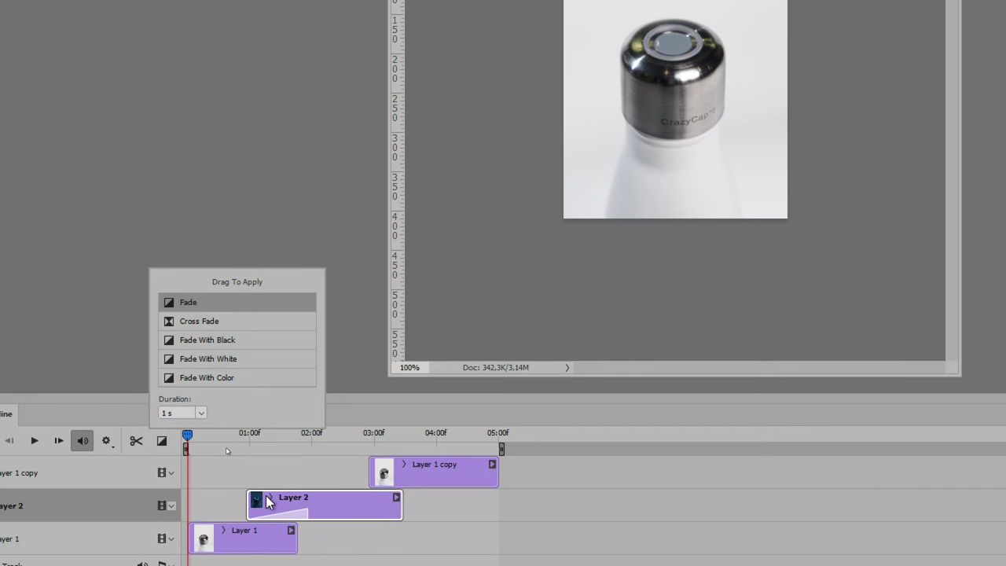
{"action": "left_click_drag", "start_coordinate": [313, 397], "coordinate": [402, 469]}
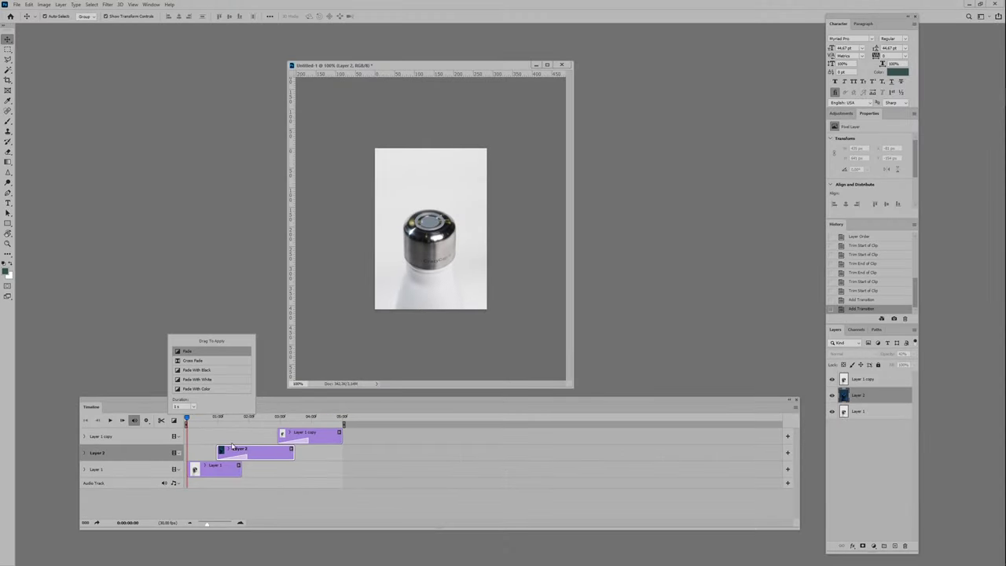
Shorten the Layer 2 fade to about 0.8 s and retrim Layer 1 copy to span about 2.5 to 4.2 s.
{"action": "left_click", "coordinate": [241, 450]}
{"action": "left_click_drag", "start_coordinate": [246, 455], "coordinate": [242, 457]}
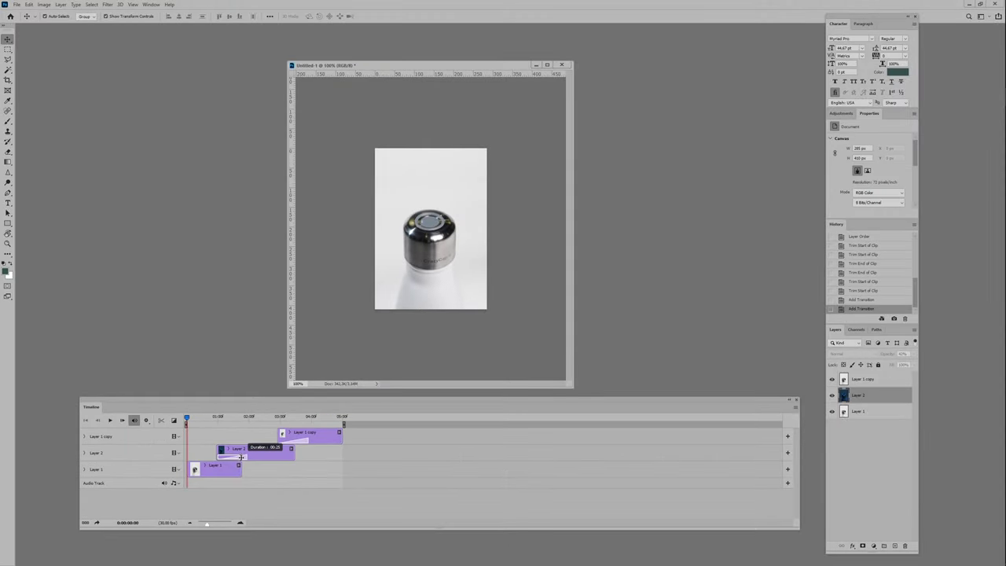
{"action": "left_click_drag", "start_coordinate": [241, 457], "coordinate": [270, 440]}
{"action": "left_click_drag", "start_coordinate": [339, 436], "coordinate": [321, 435]}
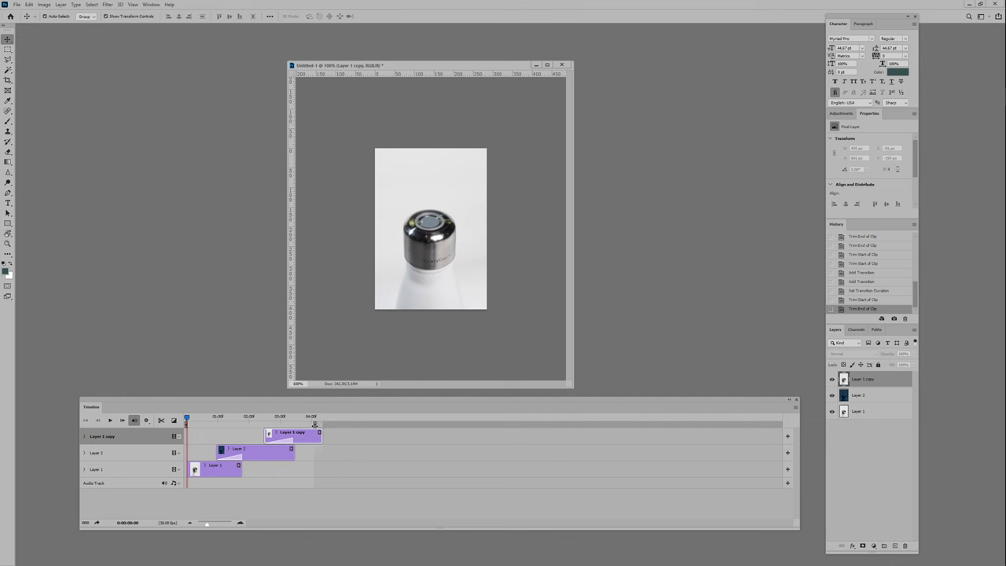
{"action": "left_click_drag", "start_coordinate": [312, 434], "coordinate": [315, 435]}
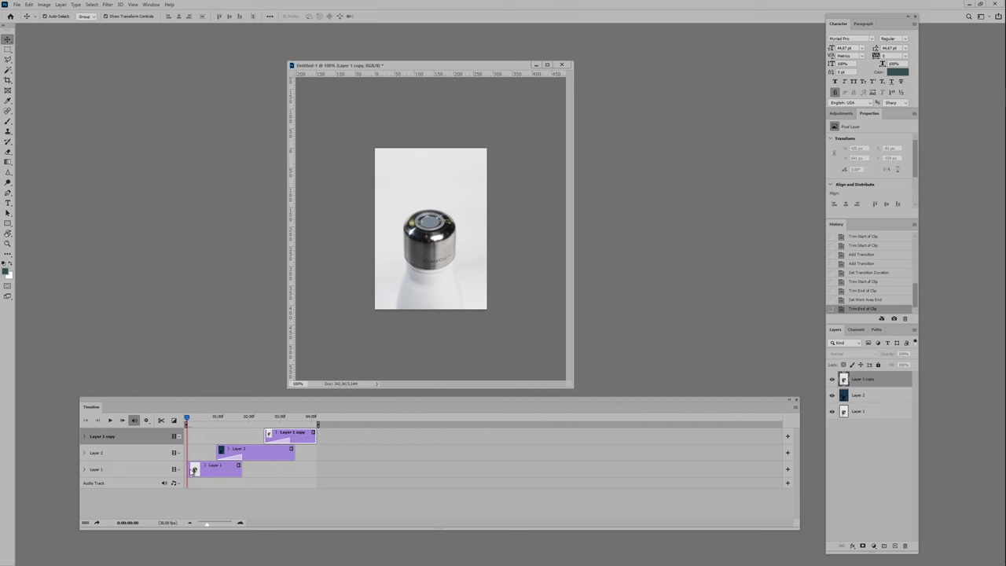
Preview the light-to-dark transition in the timeline and undo the last end trim of Layer 1 copy.
{"action": "left_click", "coordinate": [193, 469]}
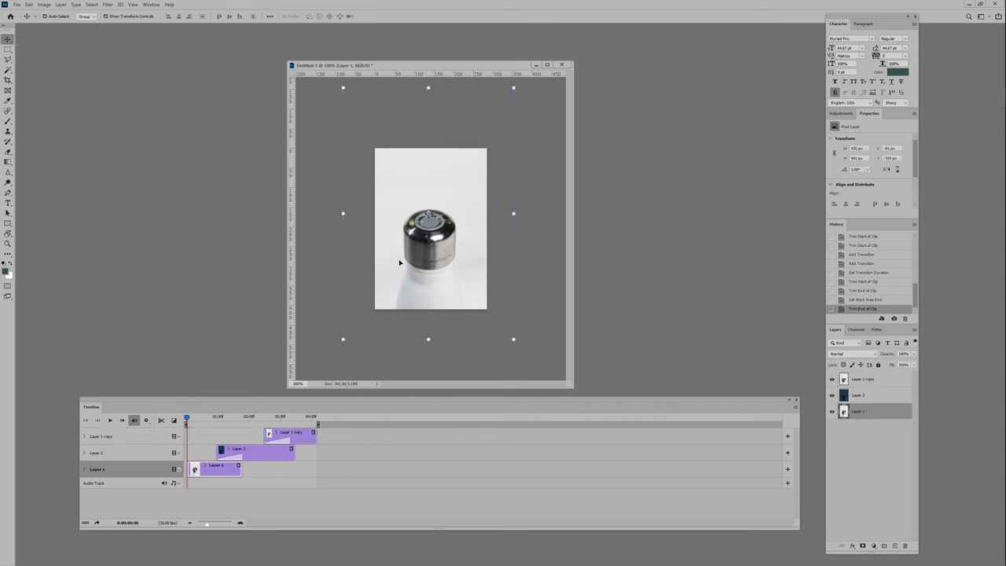
{"action": "left_click_drag", "start_coordinate": [187, 420], "coordinate": [204, 424]}
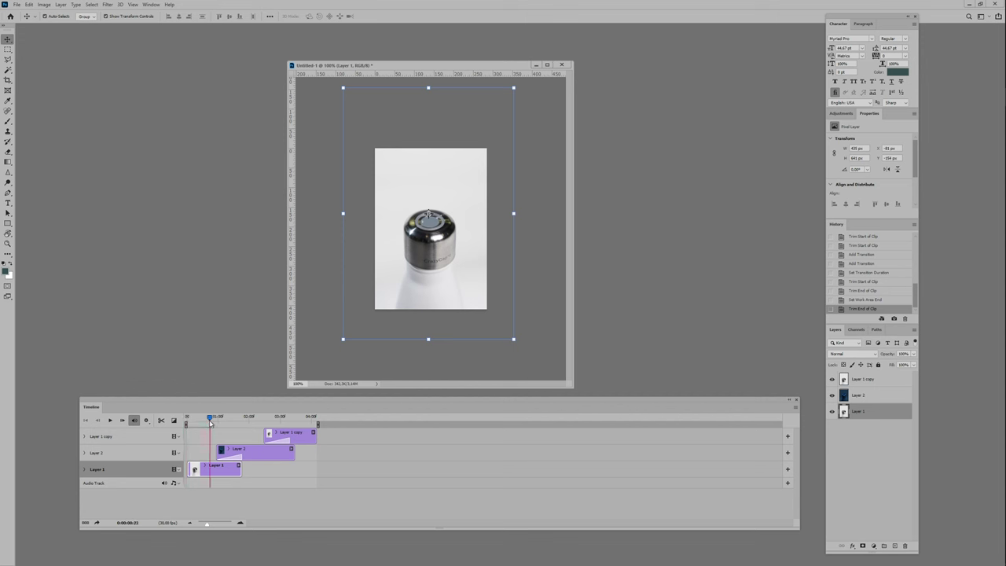
{"action": "left_click_drag", "start_coordinate": [221, 419], "coordinate": [246, 422]}
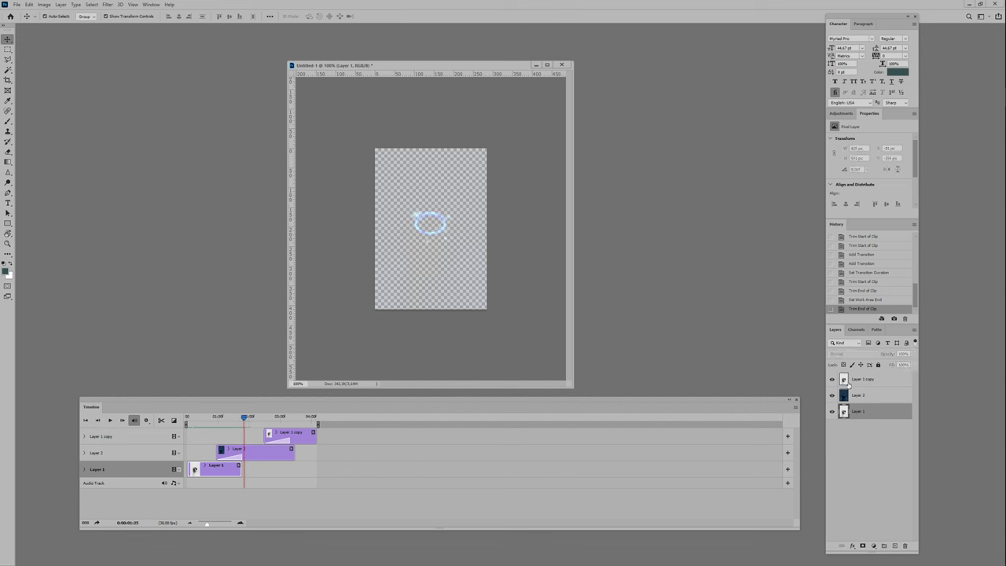
{"action": "key", "text": "ctrl+z"}
{"action": "left_click_drag", "start_coordinate": [187, 420], "coordinate": [221, 424]}
{"action": "key", "text": "space"}
Set Layer 2's opacity to 100% and play the animation to check the fades.
{"action": "left_click", "coordinate": [865, 397]}
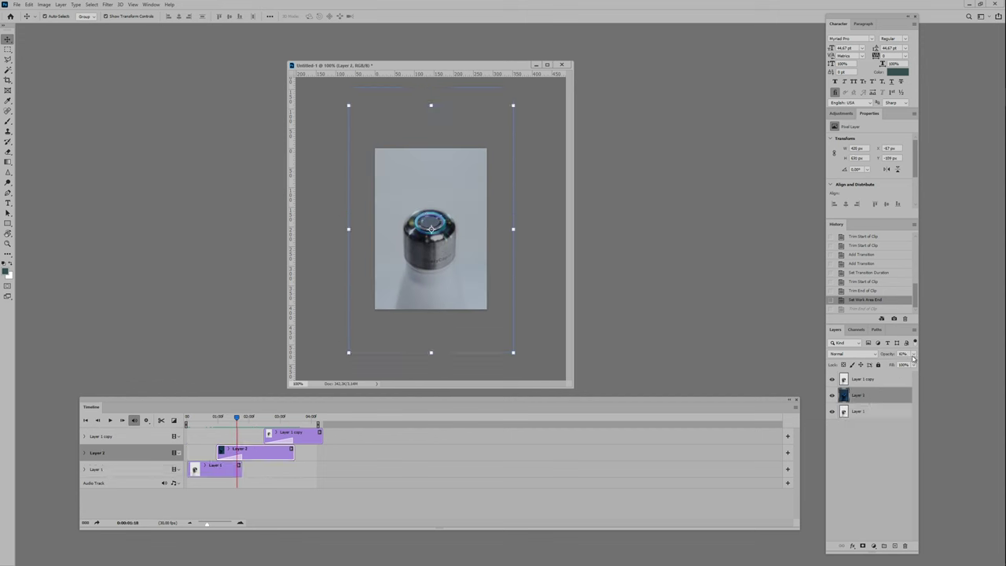
{"action": "left_click_drag", "start_coordinate": [944, 367], "coordinate": [939, 368]}
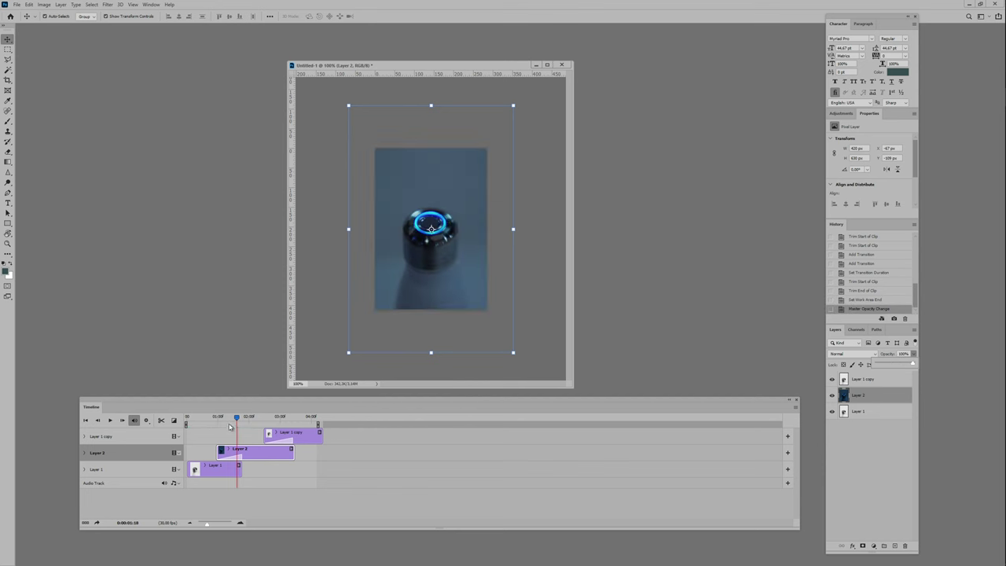
{"action": "key", "text": "space"}
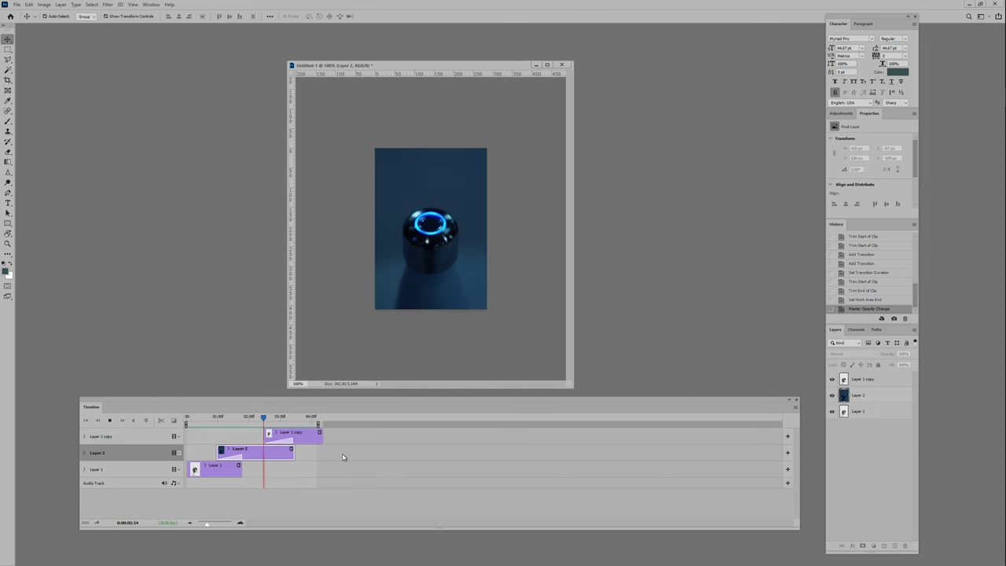
{"action": "key", "text": "space"}
Trim the end of the Layer 1 copy clip to about 3.8 s.
{"action": "left_click", "coordinate": [315, 442]}
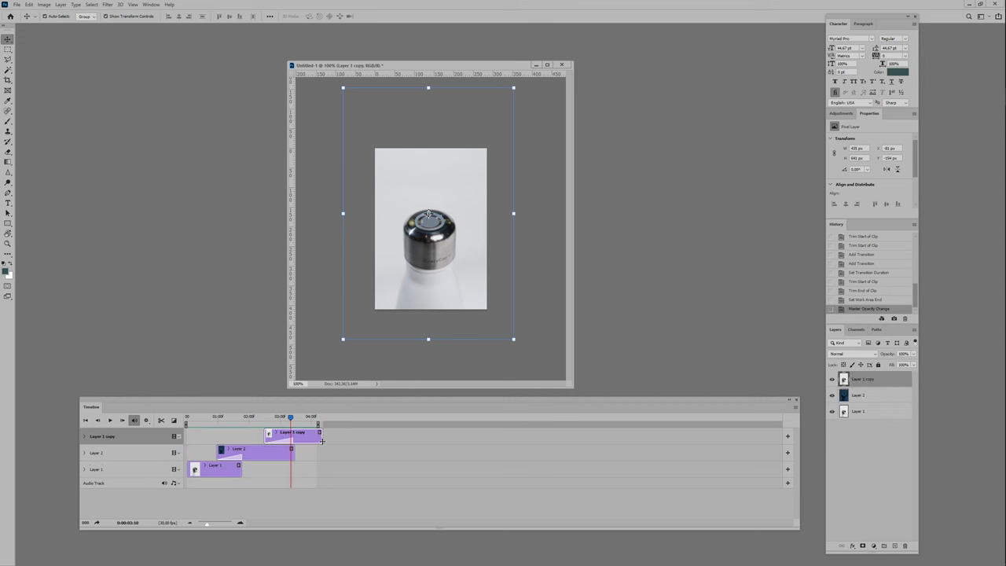
{"action": "left_click_drag", "start_coordinate": [307, 440], "coordinate": [307, 440]}
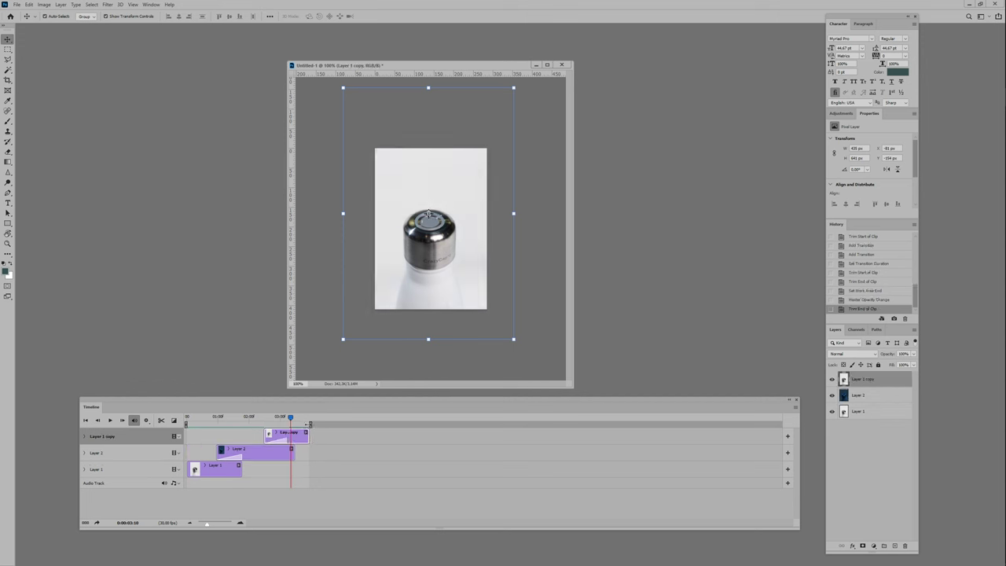
{"action": "left_click_drag", "start_coordinate": [301, 438], "coordinate": [301, 437]}
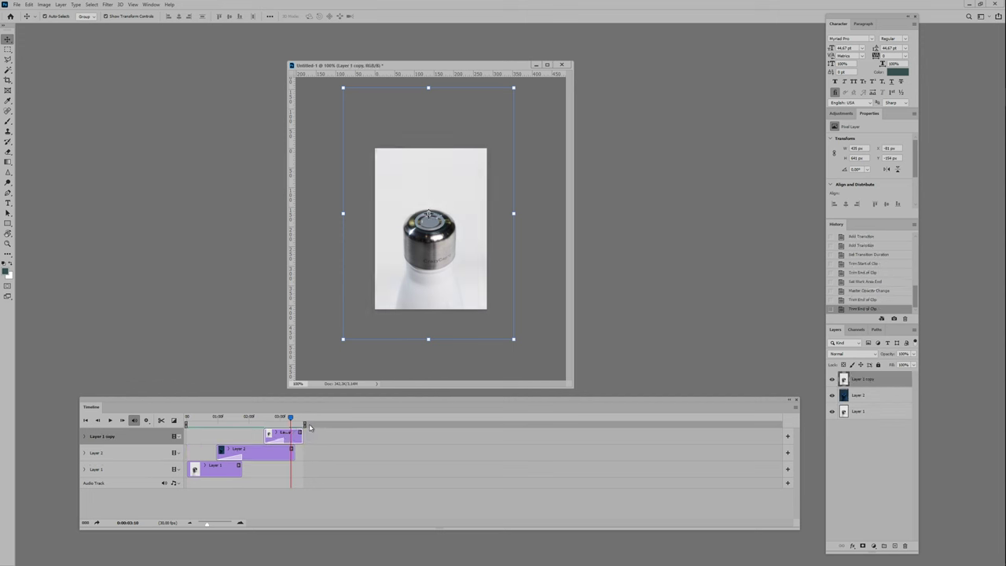
Preview the bottle cap fade animation and export it as a GIF named bottler_light in the assets folder.
{"action": "key", "text": "space"}
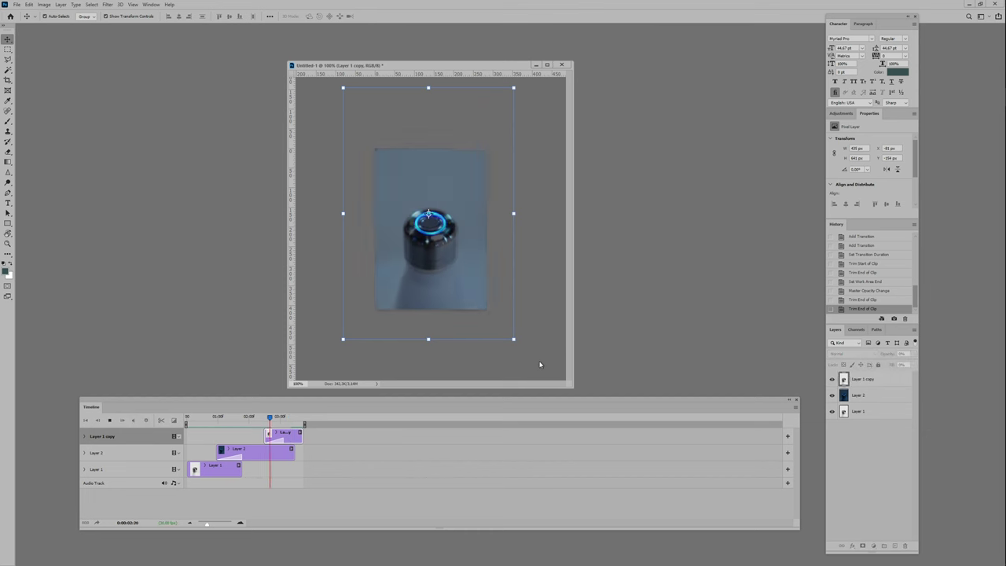
{"action": "key", "text": "space"}
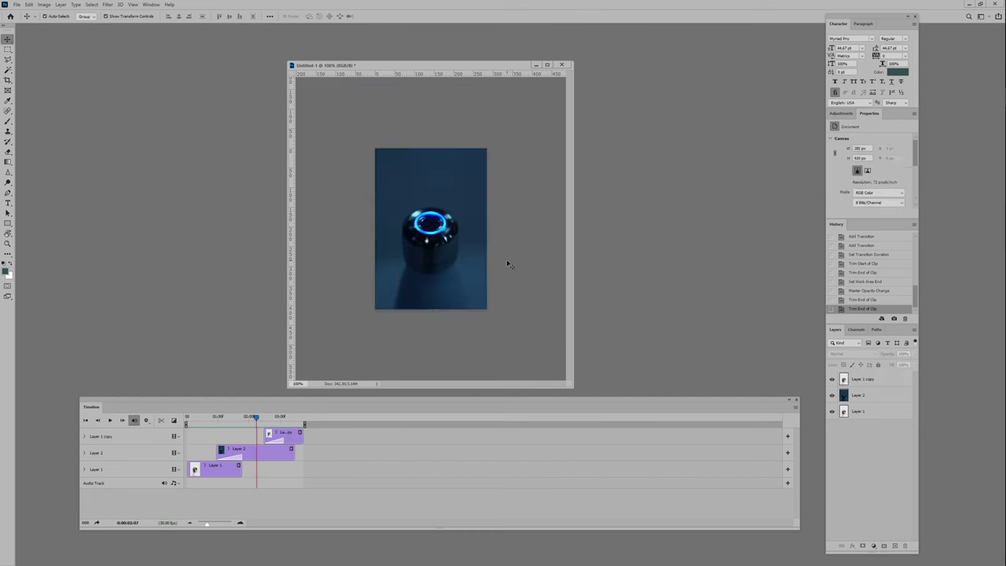
{"action": "key", "text": "ctrl+alt+shift+s"}
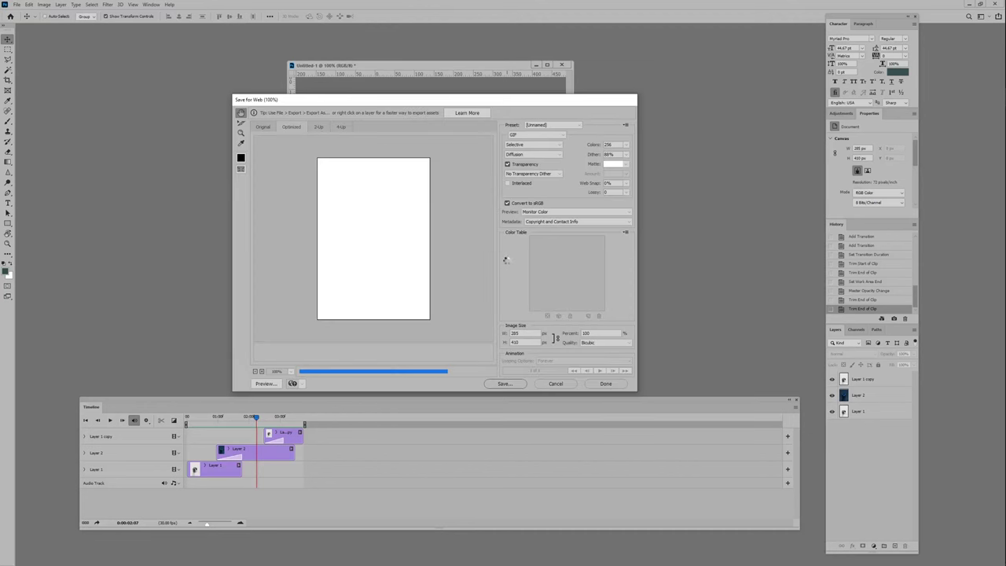
{"action": "left_click", "coordinate": [503, 383]}
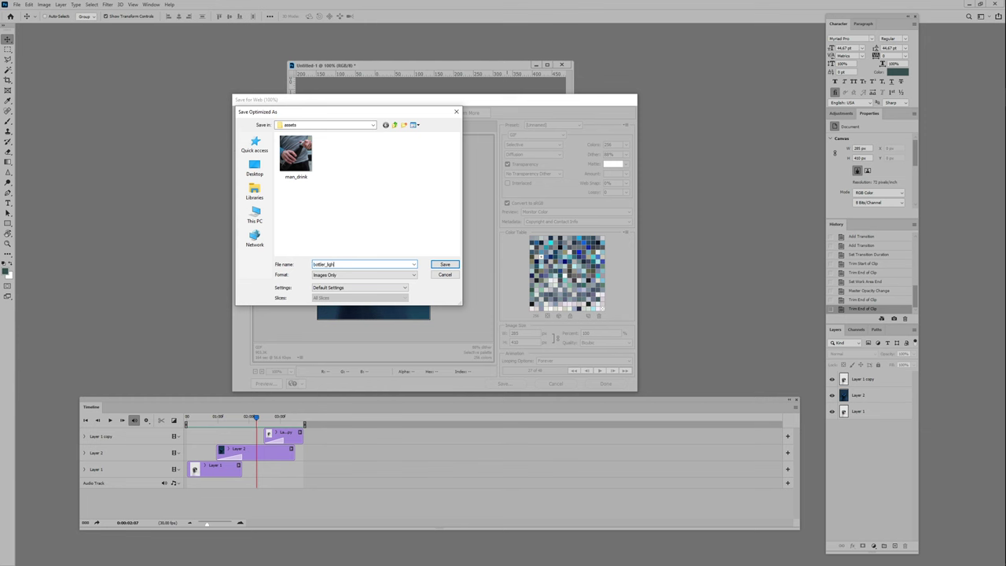
{"action": "key", "text": "Return"}
Switch to Figma and place bottler_light.gif from the assets folder below the carousel in frame 8.
{"action": "mouse_move", "coordinate": [969, 96]}
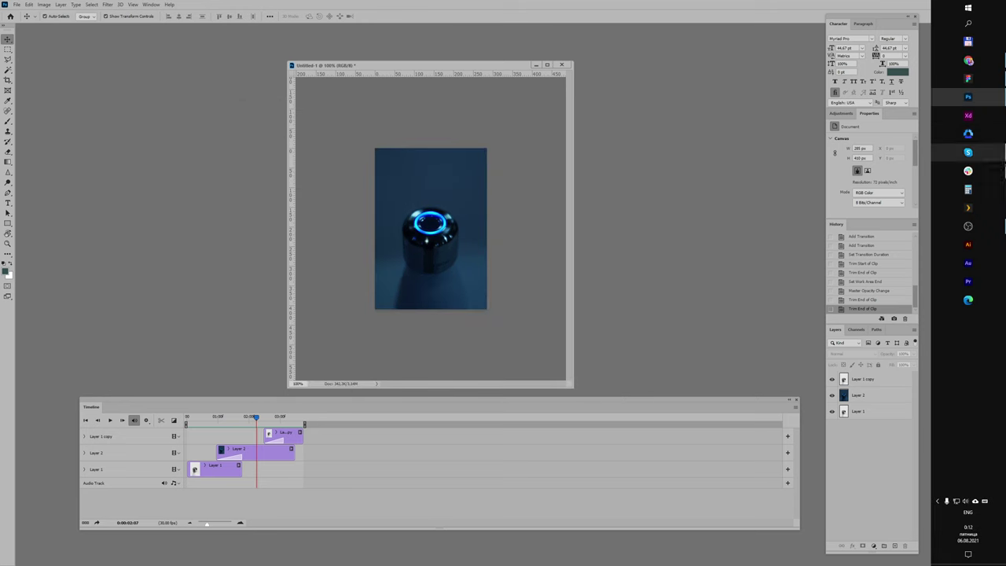
{"action": "left_click", "coordinate": [969, 79]}
{"action": "left_click", "coordinate": [969, 43]}
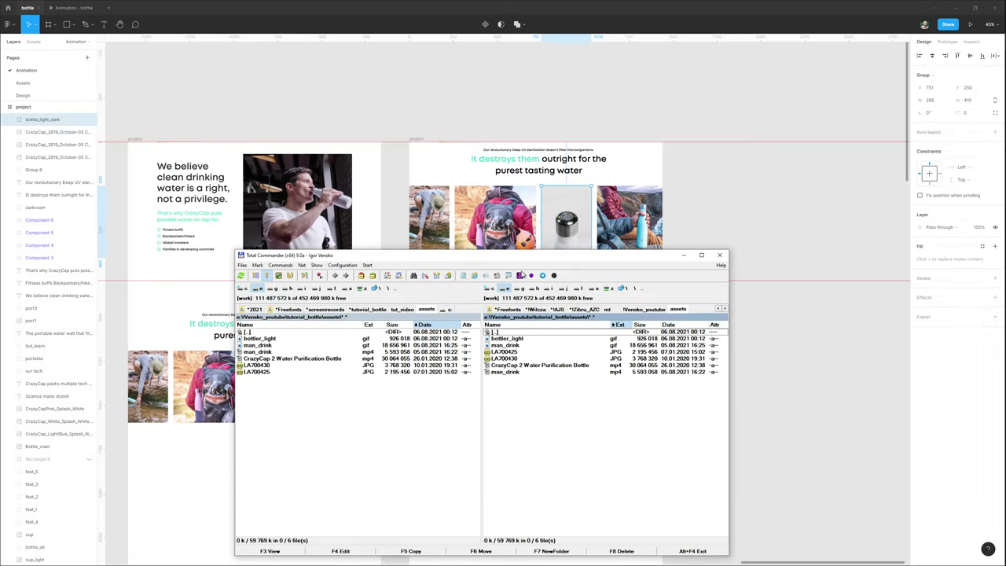
{"action": "left_click_drag", "start_coordinate": [524, 341], "coordinate": [805, 242]}
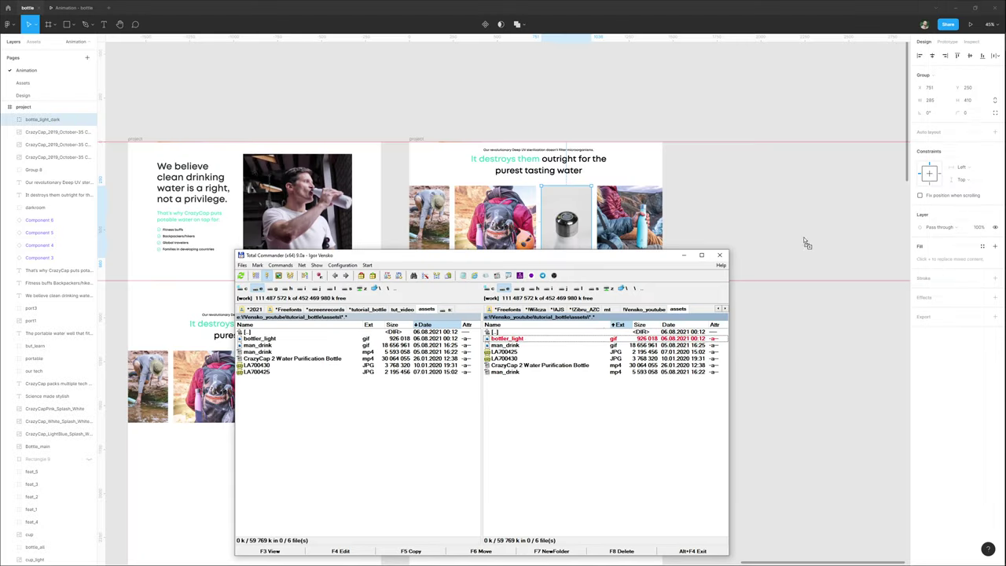
{"action": "left_click_drag", "start_coordinate": [741, 199], "coordinate": [543, 306]}
{"action": "scroll", "coordinate": [572, 312], "scroll_direction": "up", "scroll_amount": 3}
Replace the static bottle cap image in frame 8's carousel with the bottler_light GIF.
{"action": "left_click", "coordinate": [542, 207]}
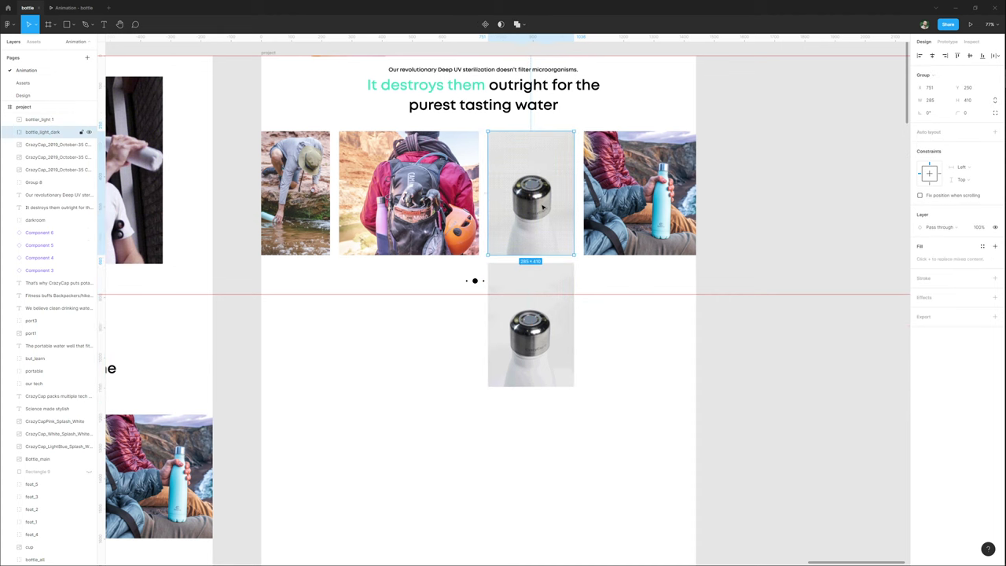
{"action": "key", "text": "Delete"}
{"action": "left_click_drag", "start_coordinate": [535, 362], "coordinate": [534, 227]}
{"action": "scroll", "coordinate": [530, 216], "scroll_direction": "down", "scroll_amount": 5}
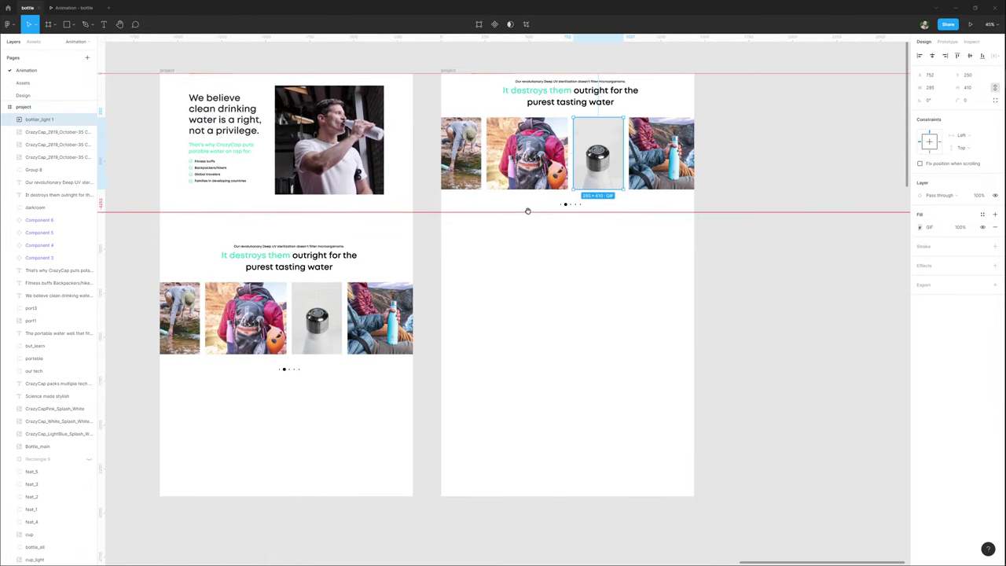
{"action": "left_click_drag", "start_coordinate": [563, 163], "coordinate": [595, 225]}
{"action": "key", "text": "Escape"}
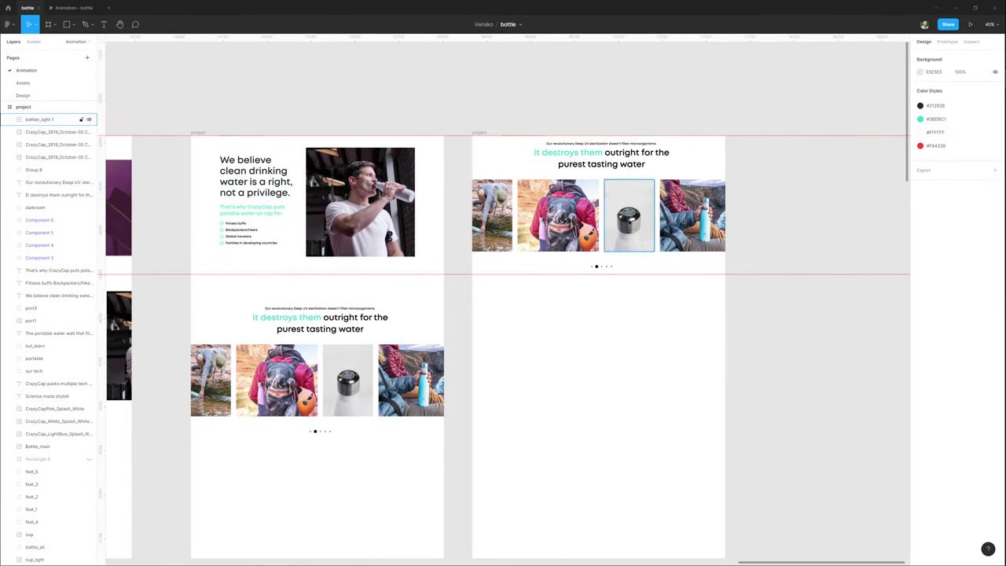
Replace the static bottle cap image in frame 7's lower carousel with a copy of frame 8's bottler_light GIF.
{"action": "left_click", "coordinate": [629, 220]}
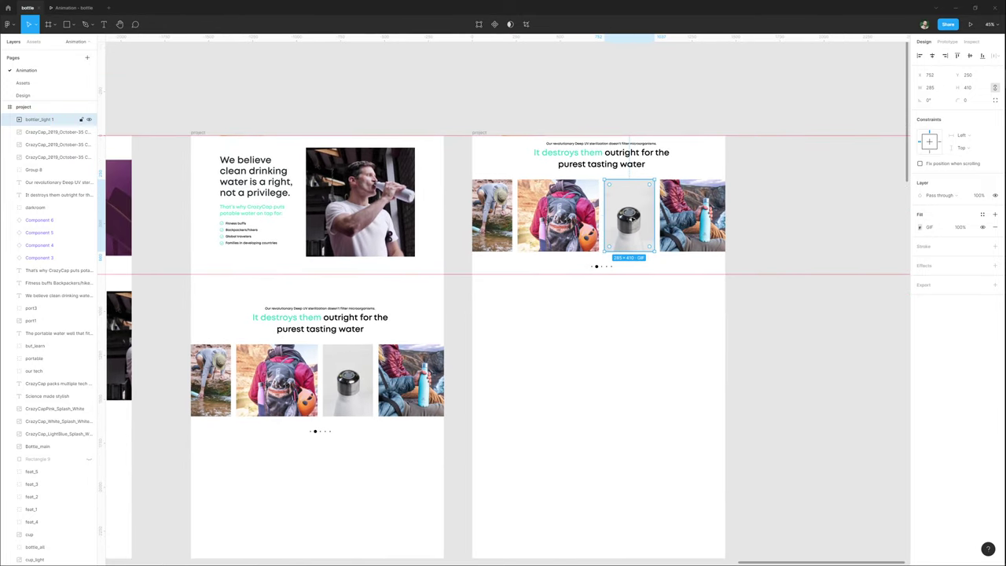
{"action": "scroll", "coordinate": [595, 208], "scroll_direction": "down", "scroll_amount": 1}
{"action": "scroll", "coordinate": [595, 207], "scroll_direction": "left", "scroll_amount": 2}
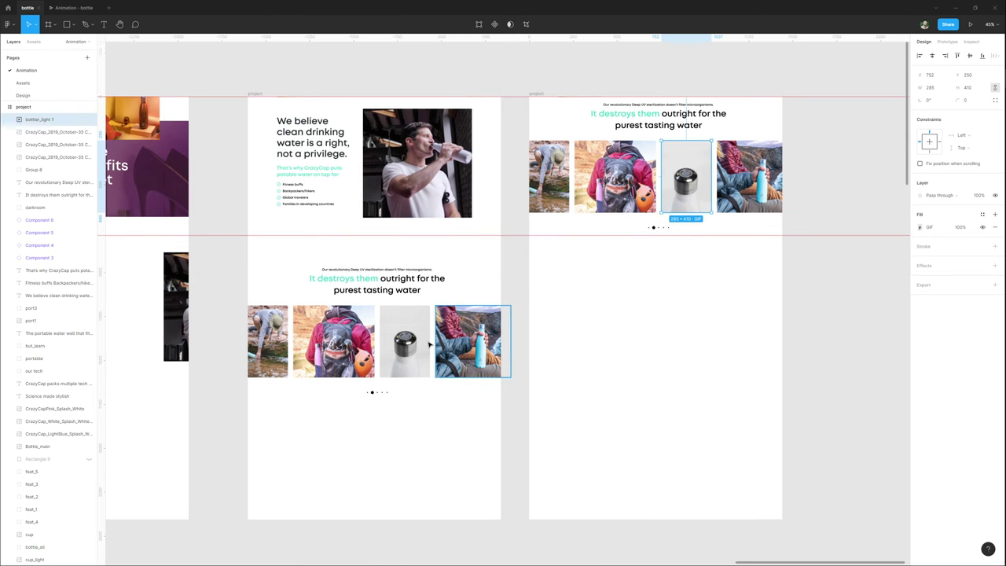
{"action": "left_click", "coordinate": [420, 351]}
{"action": "key", "text": "ctrl+x"}
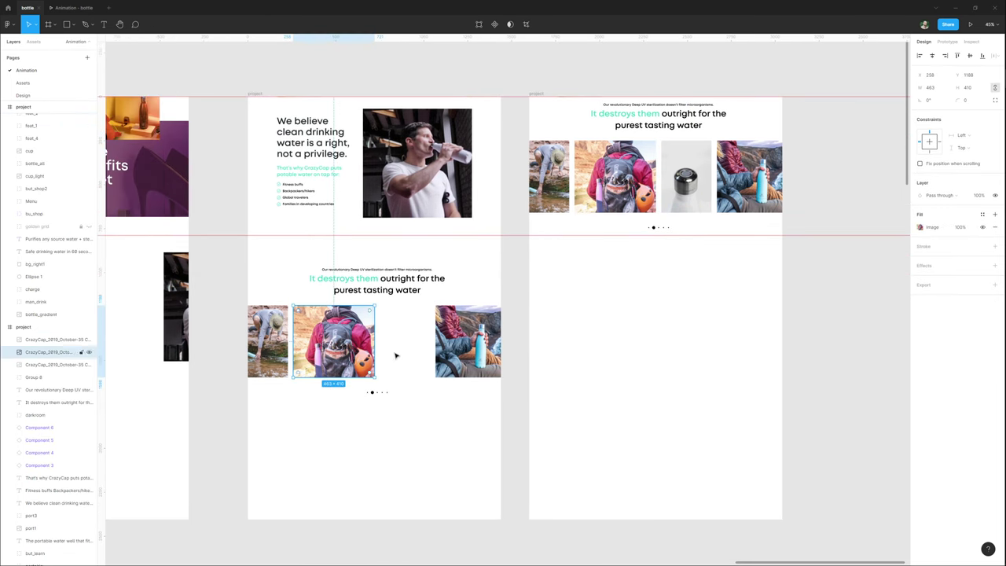
{"action": "key", "text": "ctrl+v"}
{"action": "left_click_drag", "start_coordinate": [404, 185], "coordinate": [403, 351]}
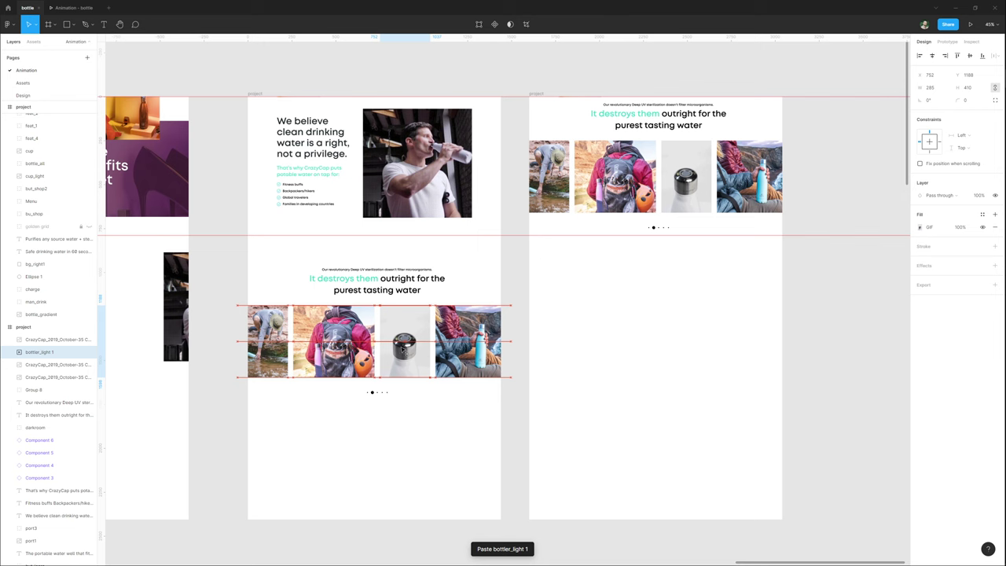
{"action": "left_click", "coordinate": [390, 428]}
Connect frame 7 to frame 8 with an on-click Smart animate interaction lasting 2400 ms.
{"action": "left_click", "coordinate": [258, 93]}
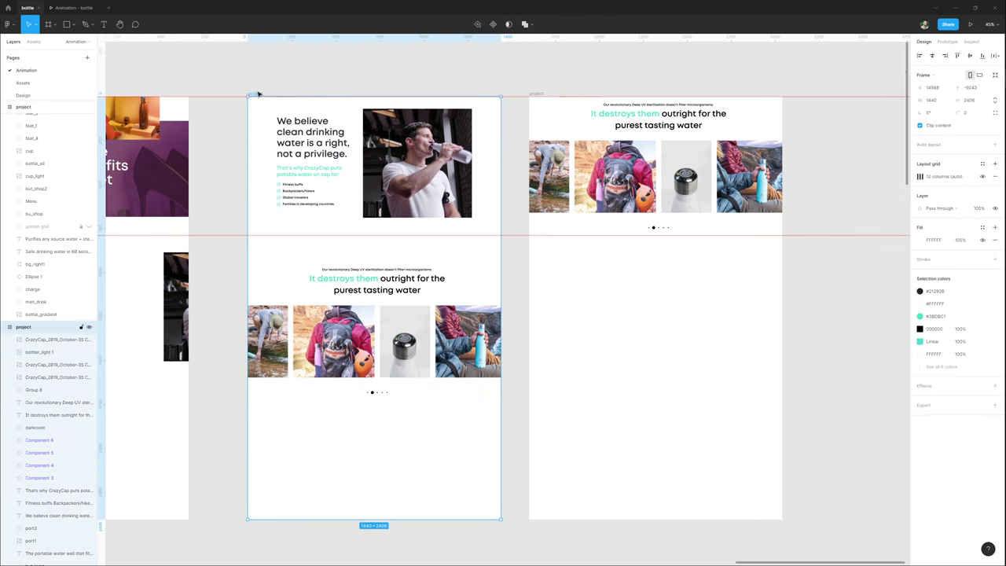
{"action": "left_click", "coordinate": [947, 41]}
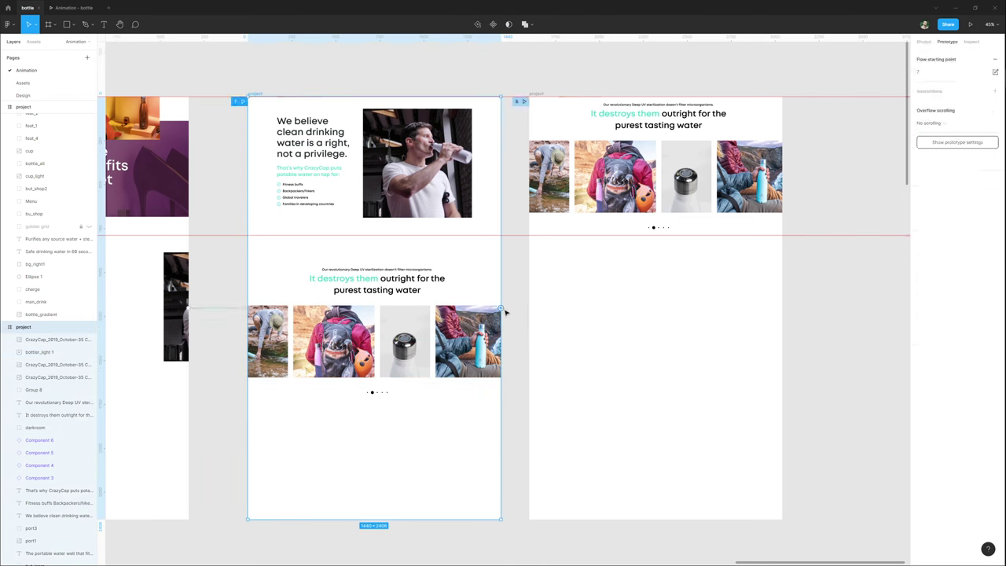
{"action": "left_click_drag", "start_coordinate": [502, 310], "coordinate": [571, 304]}
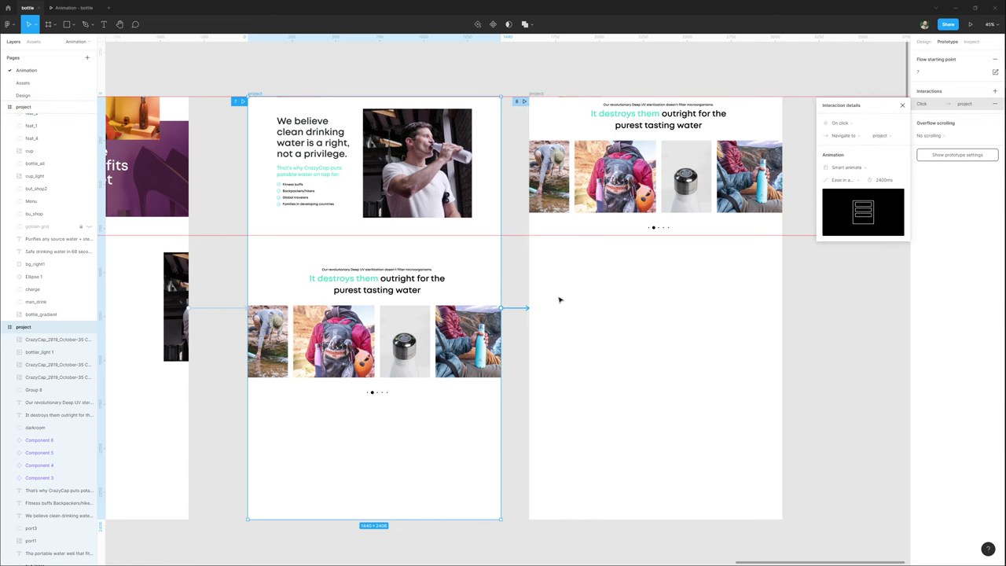
Play prototype flow 7 twice to check the transition to the carousel and the bottle cap fade.
{"action": "left_click", "coordinate": [241, 101]}
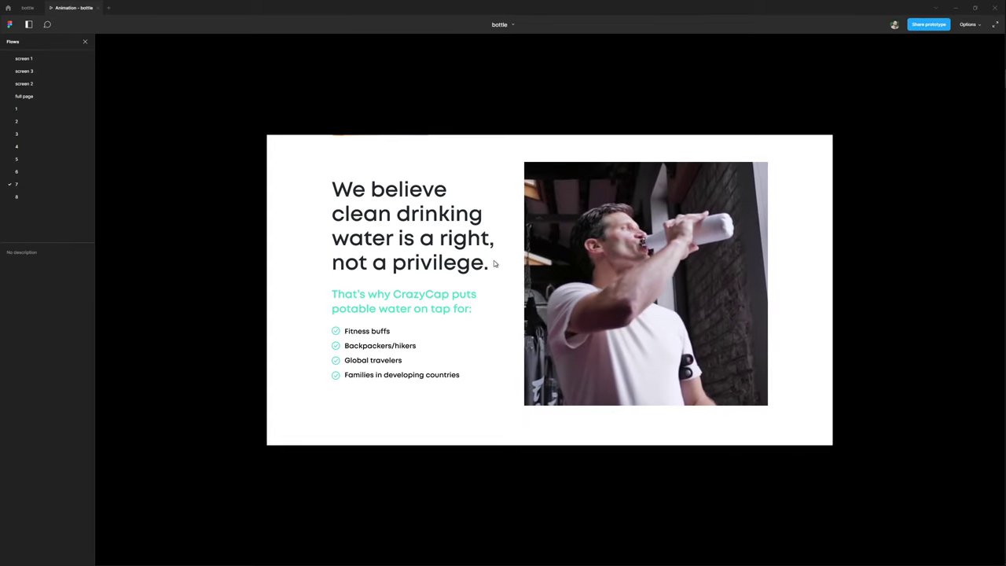
{"action": "scroll", "coordinate": [723, 261], "scroll_direction": "down", "scroll_amount": 3}
{"action": "scroll", "coordinate": [725, 258], "scroll_direction": "down", "scroll_amount": 3}
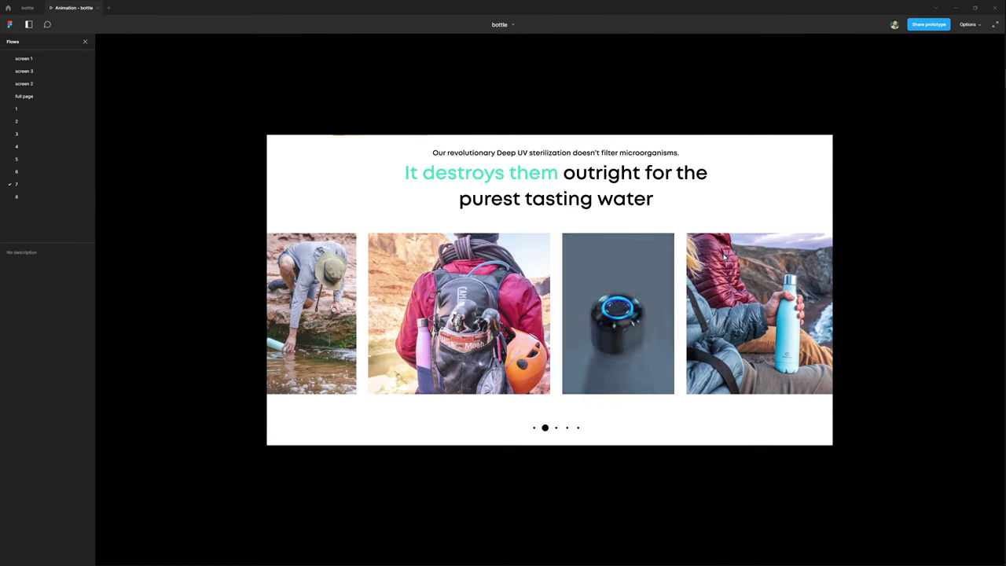
{"action": "left_click", "coordinate": [27, 171]}
{"action": "left_click", "coordinate": [27, 185]}
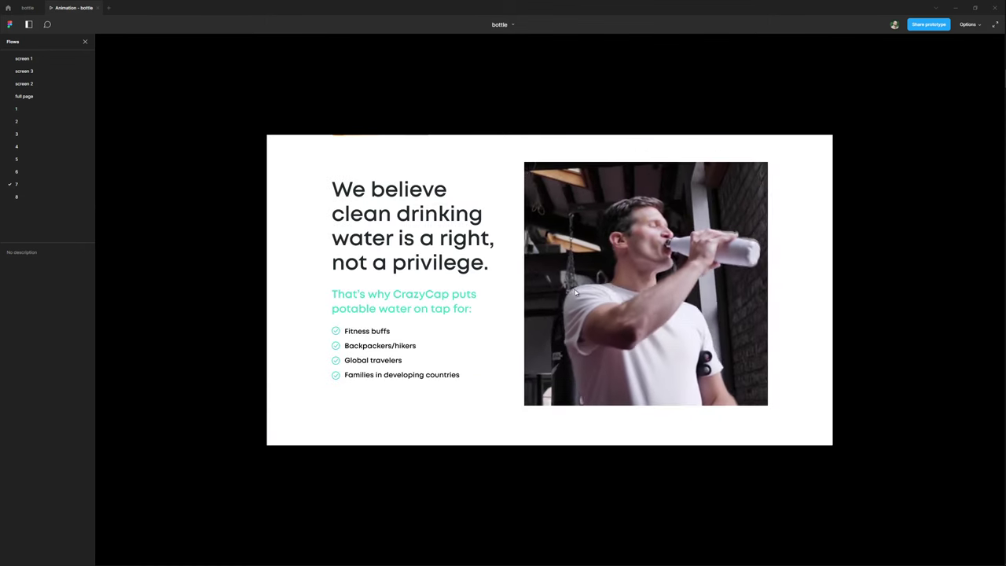
{"action": "scroll", "coordinate": [727, 354], "scroll_direction": "down", "scroll_amount": 3}
{"action": "scroll", "coordinate": [721, 348], "scroll_direction": "down", "scroll_amount": 3}
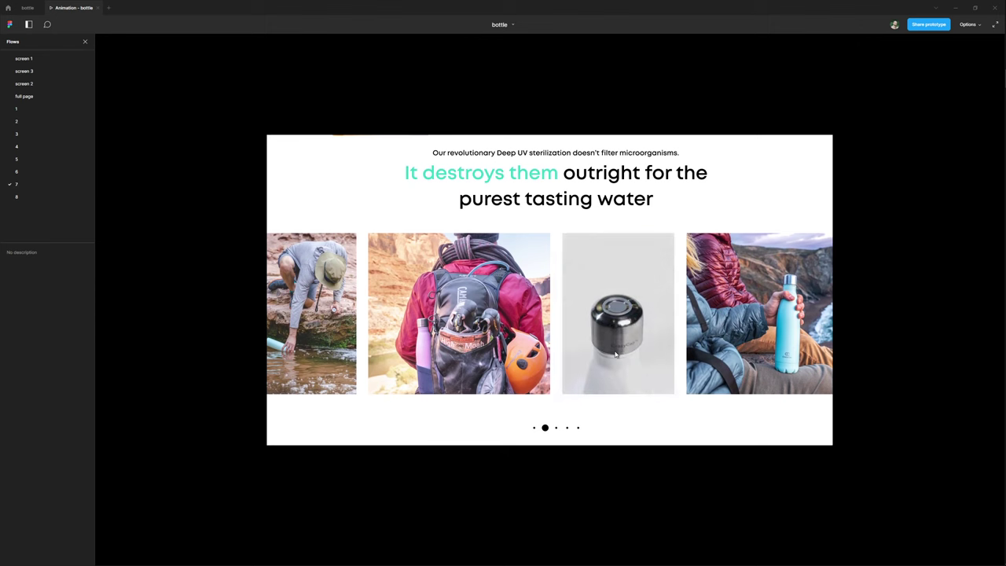
Return to the design file and copy the "Drink it all in" section from the full-page frame.
{"action": "left_click", "coordinate": [27, 8]}
{"action": "scroll", "coordinate": [498, 271], "scroll_direction": "down", "scroll_amount": 3}
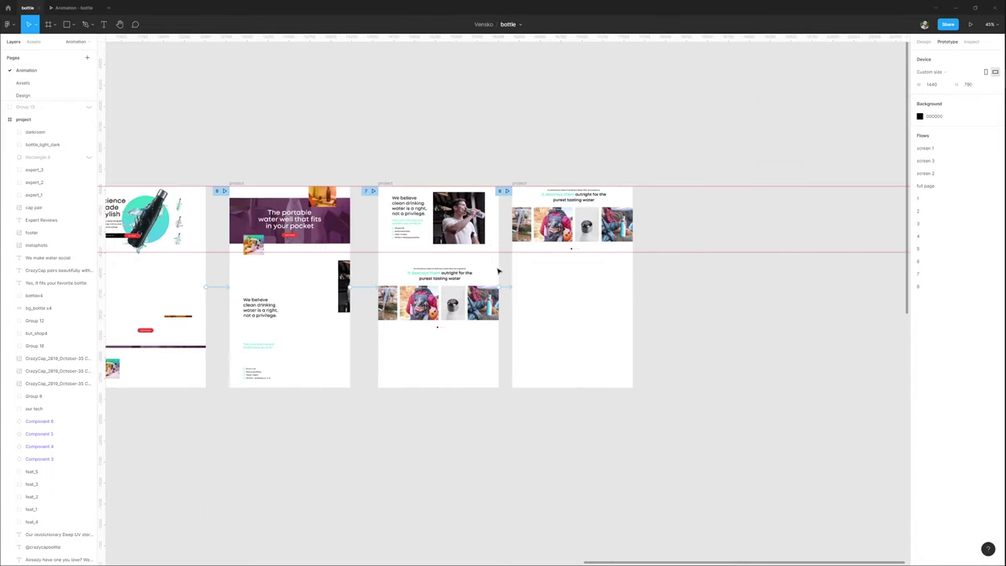
{"action": "left_click_drag", "start_coordinate": [557, 308], "coordinate": [837, 197]}
{"action": "left_click_drag", "start_coordinate": [330, 313], "coordinate": [566, 207]}
{"action": "scroll", "coordinate": [415, 256], "scroll_direction": "down", "scroll_amount": 3}
{"action": "left_click_drag", "start_coordinate": [324, 350], "coordinate": [462, 229]}
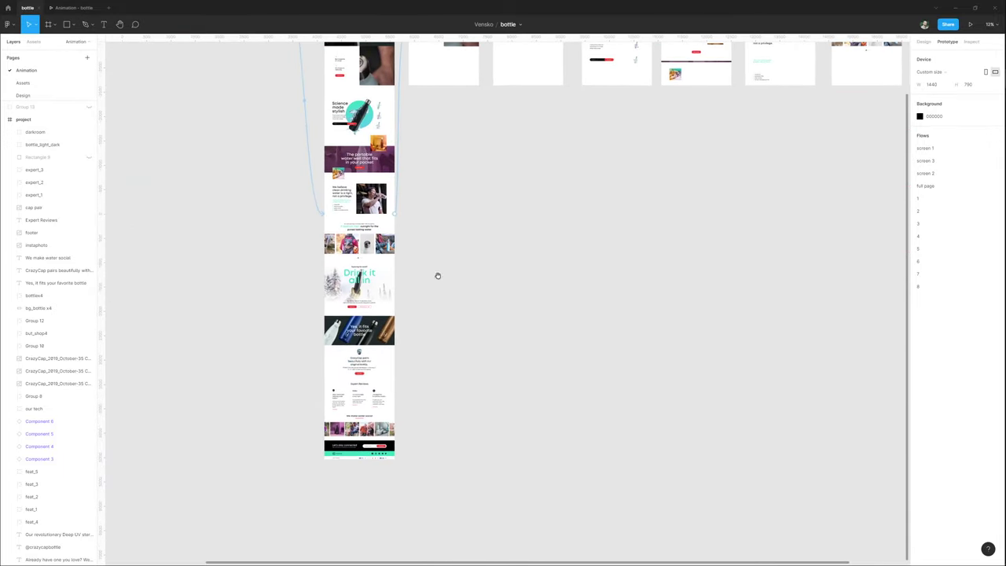
{"action": "scroll", "coordinate": [356, 287], "scroll_direction": "up", "scroll_amount": 10}
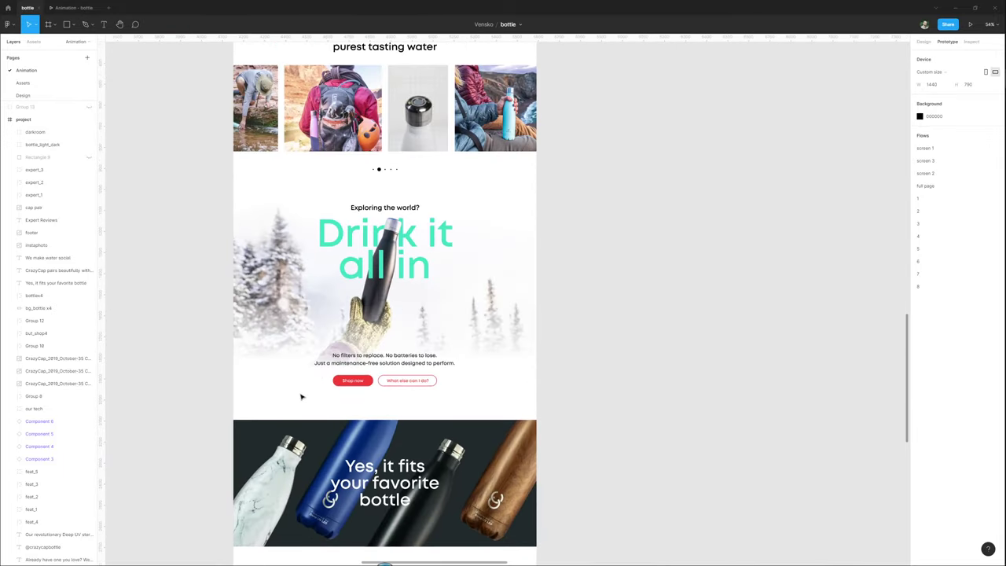
{"action": "left_click", "coordinate": [493, 249]}
{"action": "key", "text": "shift+e"}
Paste the "Drink it all in" section into frame 8 and position it directly below the carousel dots.
{"action": "scroll", "coordinate": [501, 302], "scroll_direction": "down", "scroll_amount": 8}
{"action": "scroll", "coordinate": [580, 238], "scroll_direction": "up", "scroll_amount": 5}
{"action": "left_click", "coordinate": [405, 185]}
{"action": "key", "text": "ctrl+v"}
{"action": "scroll", "coordinate": [492, 321], "scroll_direction": "up", "scroll_amount": 2}
{"action": "left_click_drag", "start_coordinate": [507, 349], "coordinate": [503, 299]}
{"action": "left_click", "coordinate": [447, 105]}
{"action": "scroll", "coordinate": [354, 118], "scroll_direction": "right", "scroll_amount": 3}
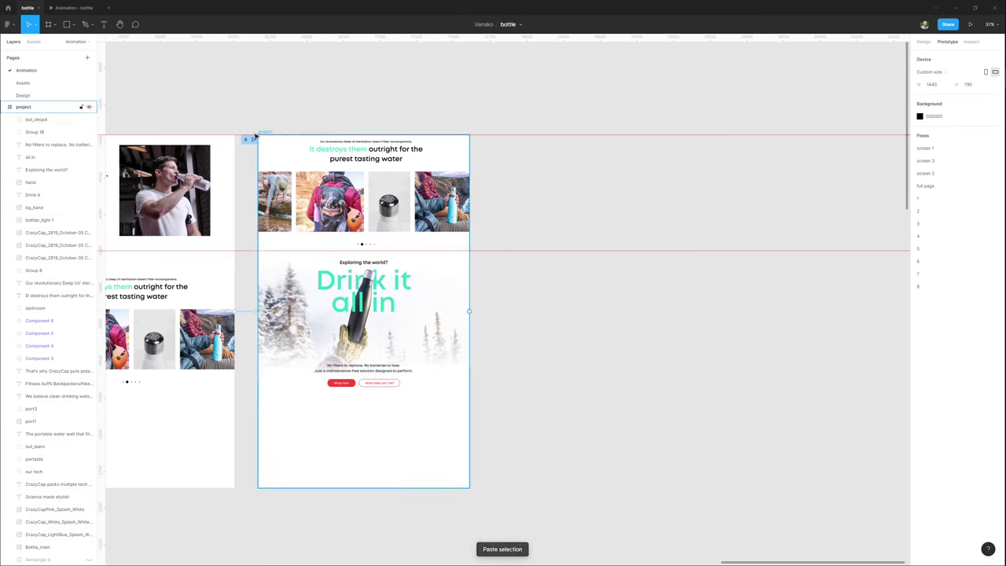
Duplicate frame 8 beside the original and shift the copy's "Drink it all in" section up to the frame's top, replacing the carousel.
{"action": "left_click_drag", "start_coordinate": [262, 135], "coordinate": [511, 141]}
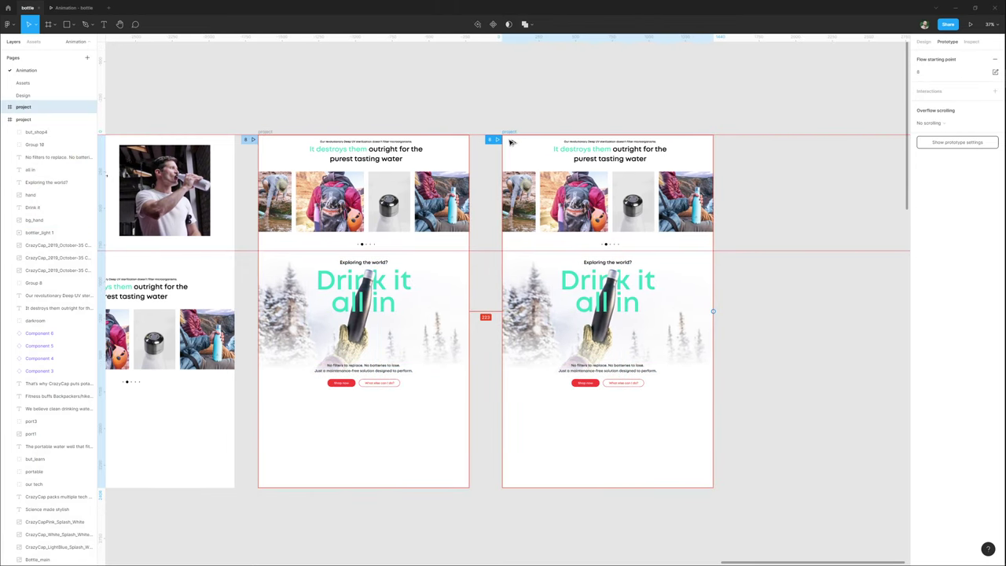
{"action": "scroll", "coordinate": [499, 94], "scroll_direction": "right", "scroll_amount": 2}
{"action": "left_click", "coordinate": [481, 419]}
{"action": "left_click_drag", "start_coordinate": [468, 418], "coordinate": [680, 138]}
{"action": "left_click_drag", "start_coordinate": [599, 332], "coordinate": [606, 216]}
{"action": "left_click", "coordinate": [248, 419]}
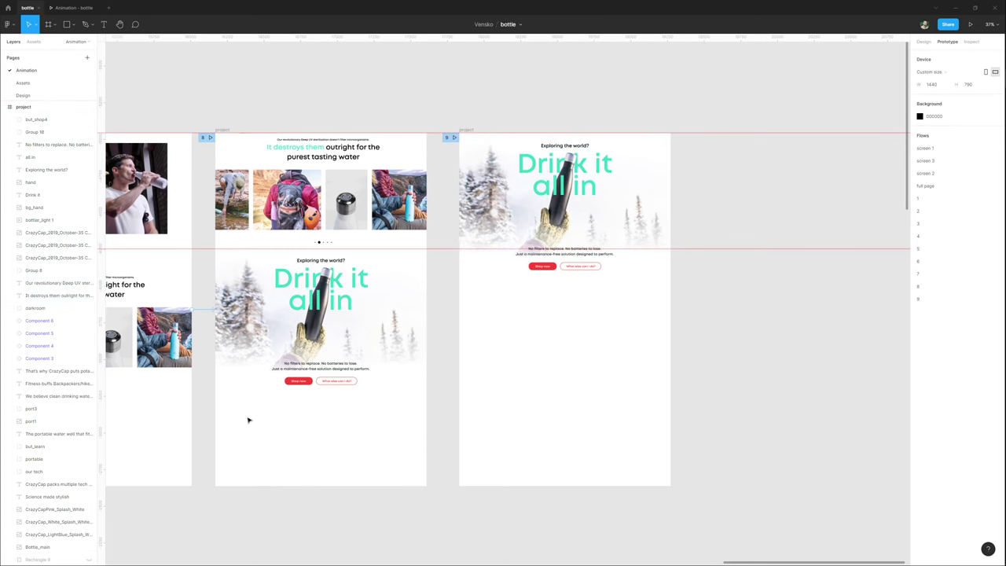
{"action": "scroll", "coordinate": [247, 419], "scroll_direction": "up", "scroll_amount": 5}
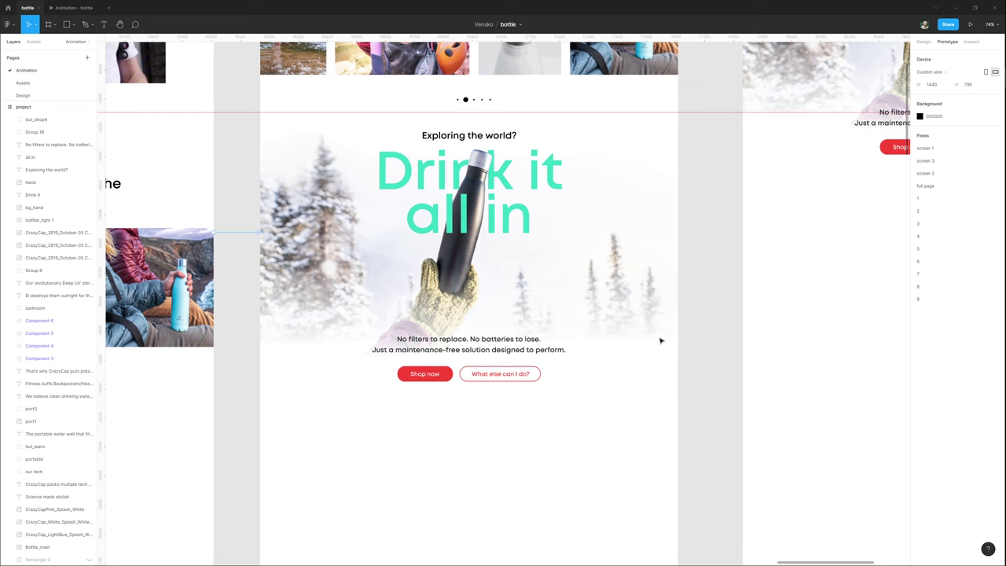
{"action": "left_click", "coordinate": [629, 276]}
{"action": "left_click_drag", "start_coordinate": [628, 276], "coordinate": [600, 379]}
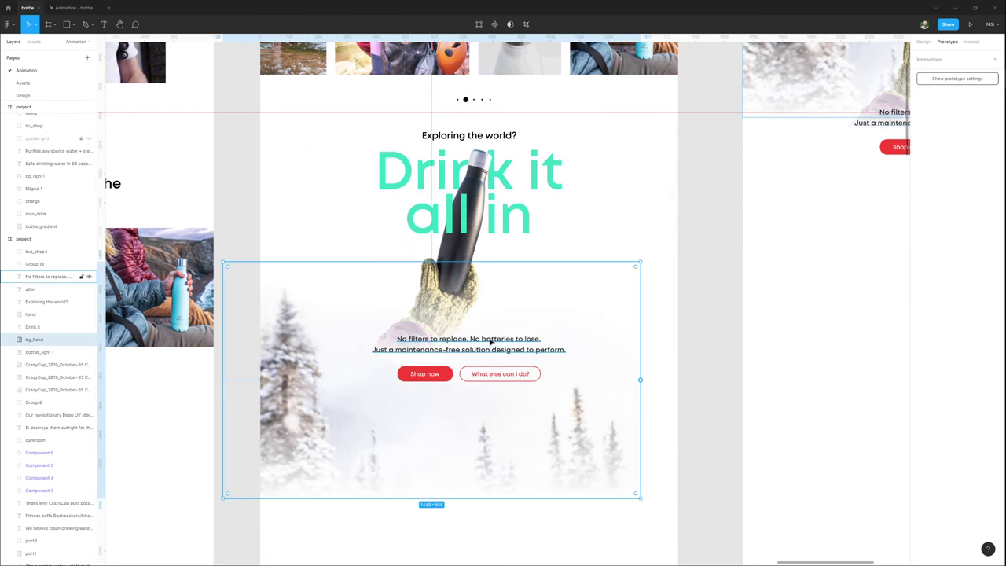
{"action": "key", "text": "ctrl+z"}
{"action": "left_click_drag", "start_coordinate": [460, 286], "coordinate": [481, 299]}
{"action": "key", "text": "ctrl+z"}
{"action": "left_click", "coordinate": [509, 225]}
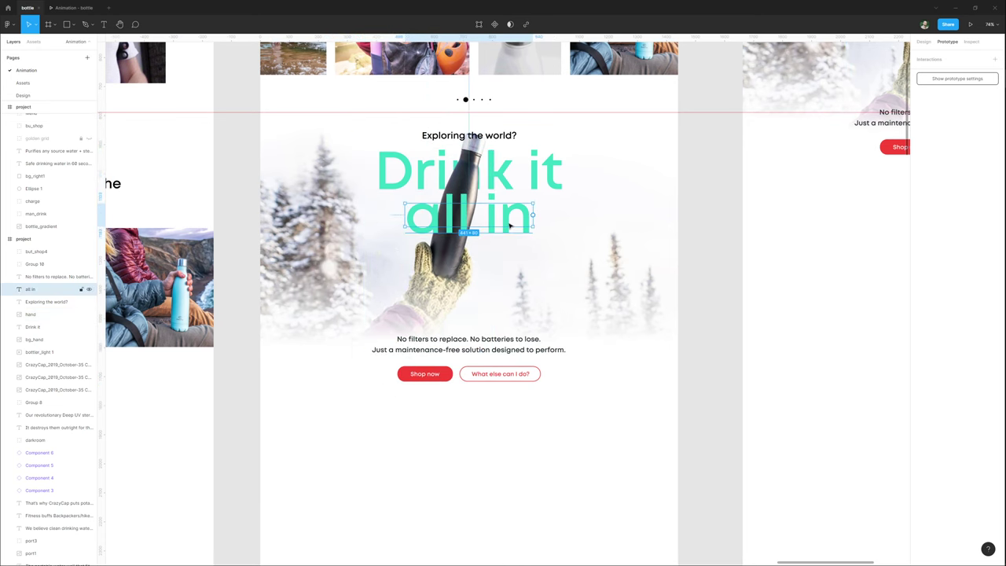
{"action": "left_click", "coordinate": [511, 179]}
{"action": "left_click_drag", "start_coordinate": [512, 178], "coordinate": [518, 226]}
{"action": "key", "text": "ctrl+z"}
{"action": "key", "text": "ctrl+z"}
{"action": "left_click_drag", "start_coordinate": [453, 279], "coordinate": [480, 343]}
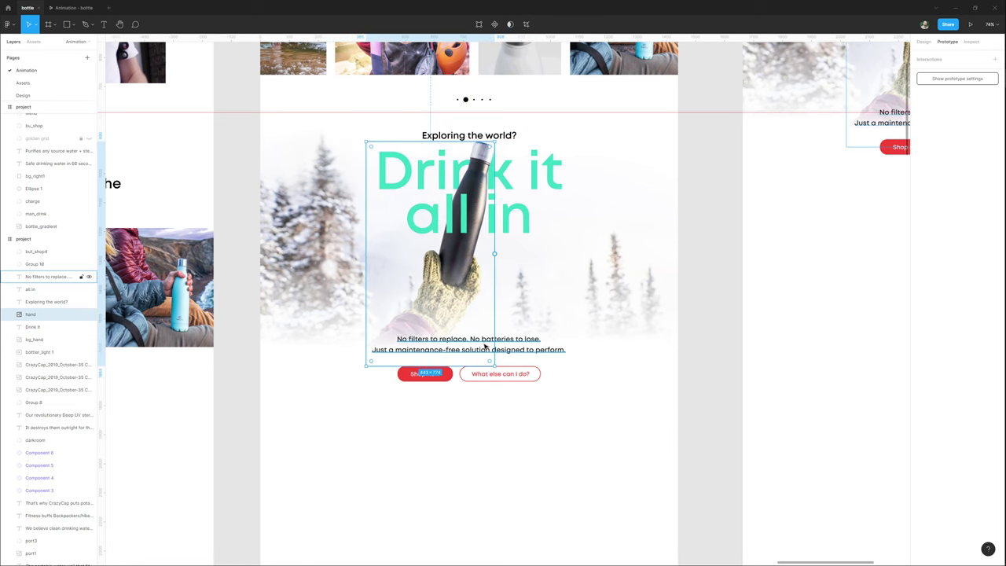
Move frame 8's "No filters to replace" text and both buttons down, well below the snowy background image.
{"action": "scroll", "coordinate": [486, 345], "scroll_direction": "down", "scroll_amount": 2}
{"action": "left_click_drag", "start_coordinate": [595, 417], "coordinate": [532, 453]}
{"action": "left_click", "coordinate": [532, 454]}
{"action": "left_click", "coordinate": [487, 328]}
{"action": "scroll", "coordinate": [428, 306], "scroll_direction": "down", "scroll_amount": 1}
{"action": "scroll", "coordinate": [428, 307], "scroll_direction": "down", "scroll_amount": 1}
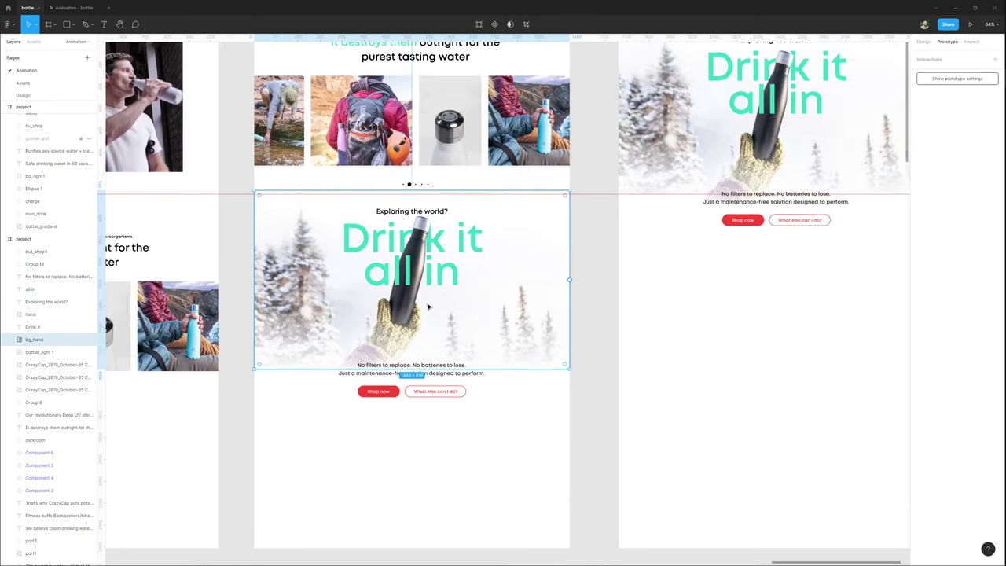
{"action": "left_click", "coordinate": [448, 397]}
{"action": "left_click_drag", "start_coordinate": [384, 392], "coordinate": [383, 489]}
{"action": "left_click_drag", "start_coordinate": [444, 372], "coordinate": [444, 470]}
Rotate frame 8's hand-and-bottle image clockwise and move it down below the "Drink it all in" heading.
{"action": "left_click", "coordinate": [388, 349]}
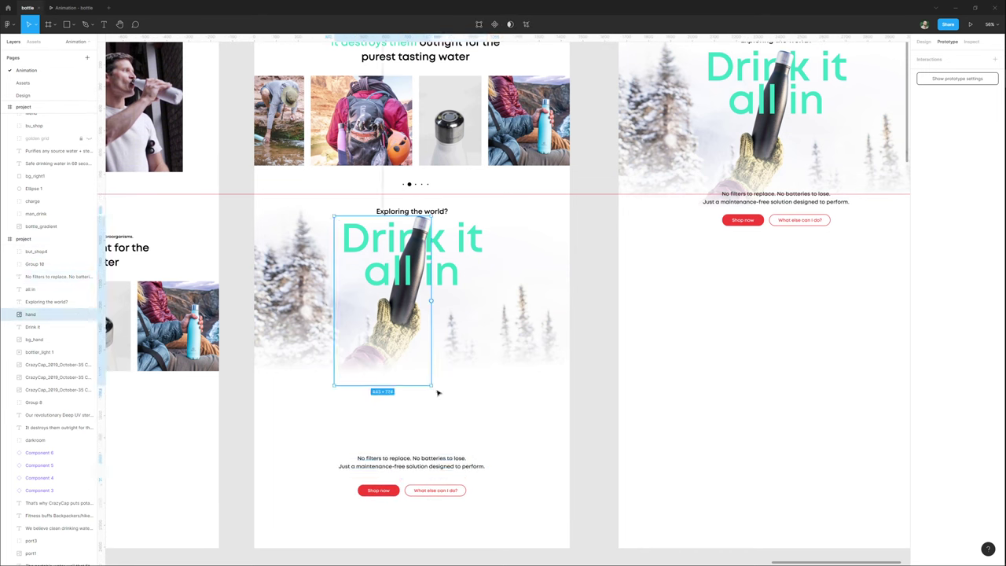
{"action": "left_click_drag", "start_coordinate": [433, 388], "coordinate": [379, 385]}
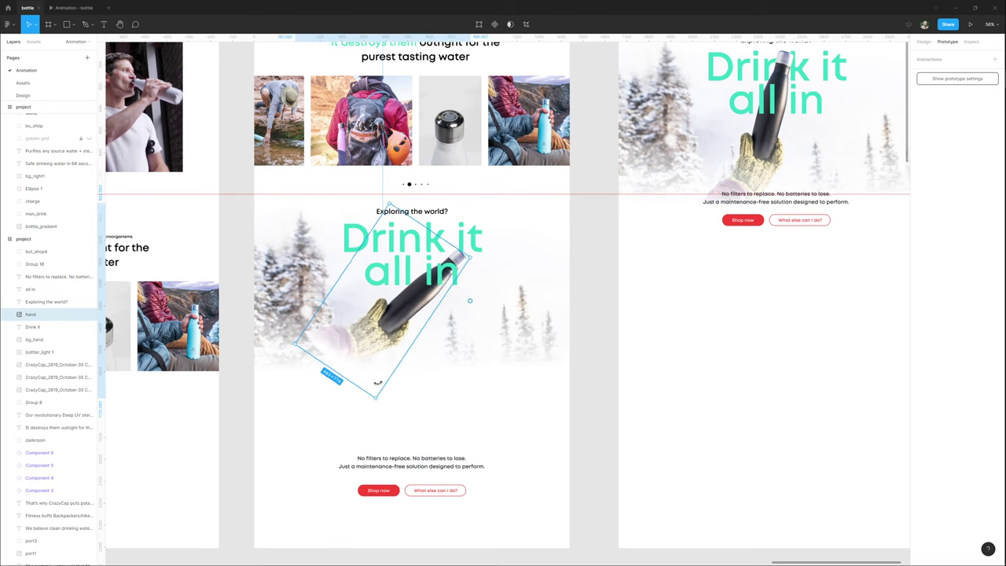
{"action": "left_click_drag", "start_coordinate": [389, 330], "coordinate": [387, 393]}
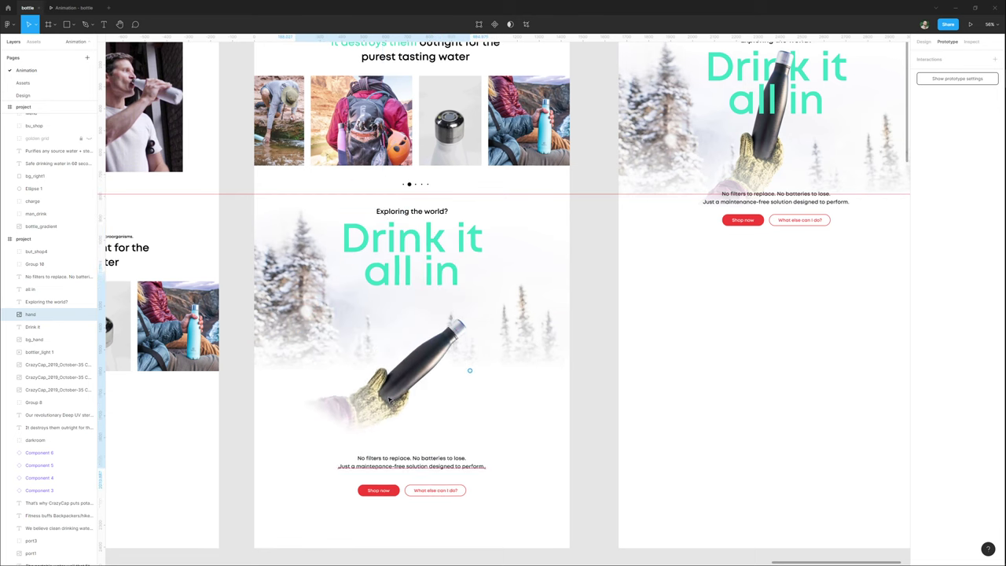
Move frame 8's "all in", "Drink it" and "Exploring the world?" texts down, spreading them apart over the snowy background.
{"action": "left_click", "coordinate": [454, 276]}
{"action": "left_click_drag", "start_coordinate": [454, 276], "coordinate": [454, 349]}
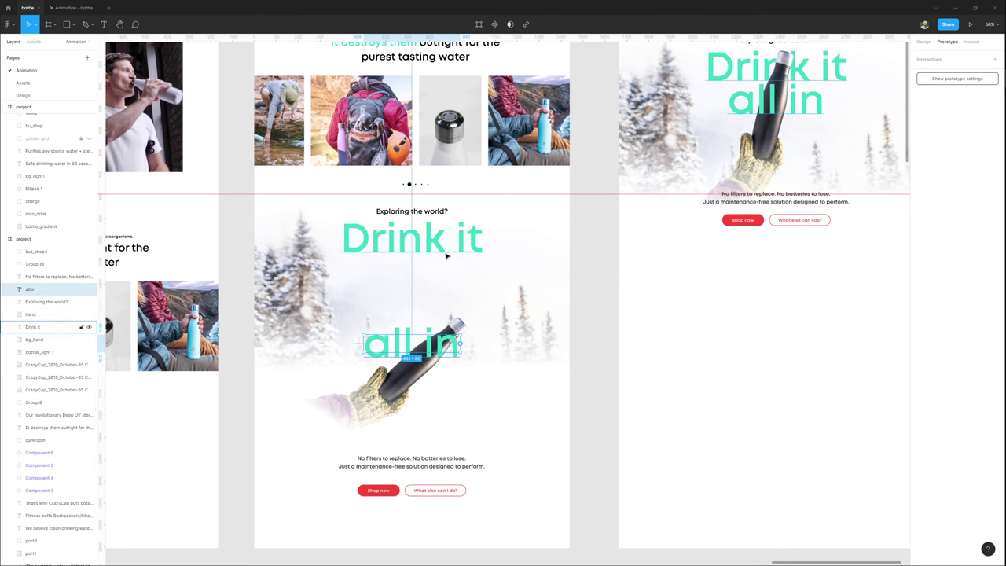
{"action": "left_click", "coordinate": [454, 239]}
{"action": "left_click_drag", "start_coordinate": [455, 240], "coordinate": [456, 291]}
{"action": "left_click_drag", "start_coordinate": [411, 211], "coordinate": [412, 233]}
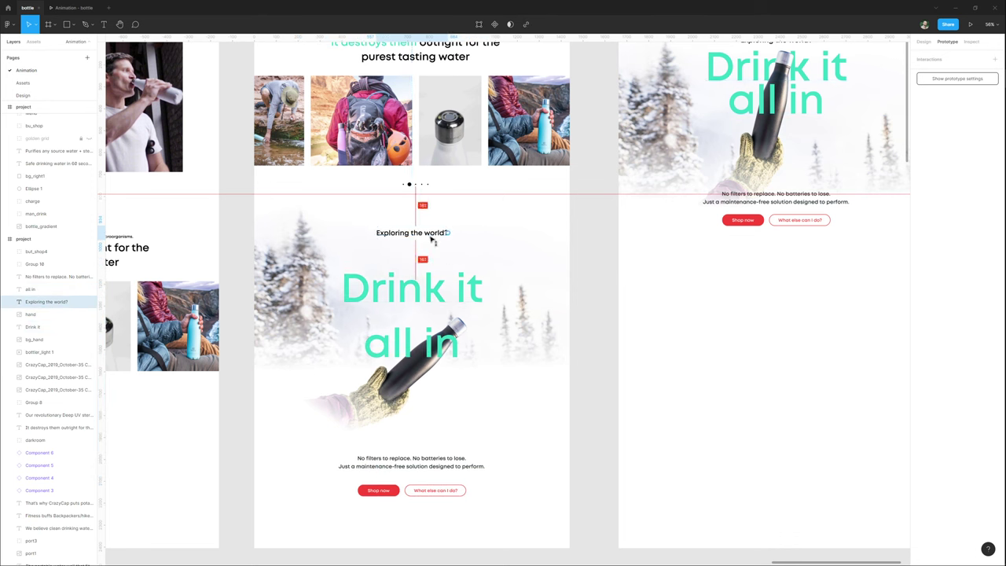
Enlarge frame 8's snowy background image from its centre to about 2064 × 1170.
{"action": "left_click", "coordinate": [522, 321]}
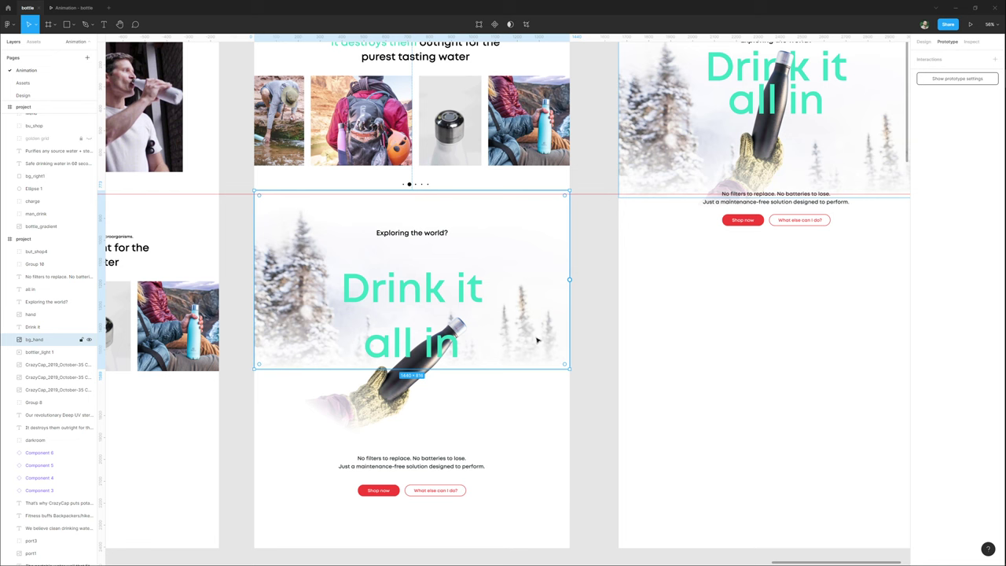
{"action": "left_click_drag", "start_coordinate": [572, 367], "coordinate": [620, 406]}
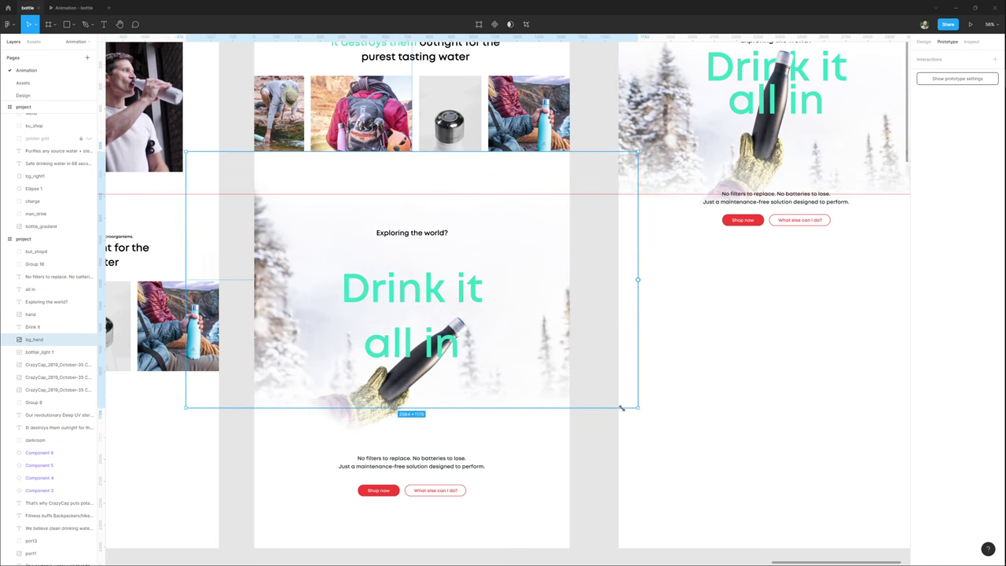
Connect frame 8 to frame 9 with an on-click Smart animate transition of 2400ms.
{"action": "scroll", "coordinate": [507, 307], "scroll_direction": "up", "scroll_amount": 1}
{"action": "scroll", "coordinate": [507, 306], "scroll_direction": "right", "scroll_amount": 1}
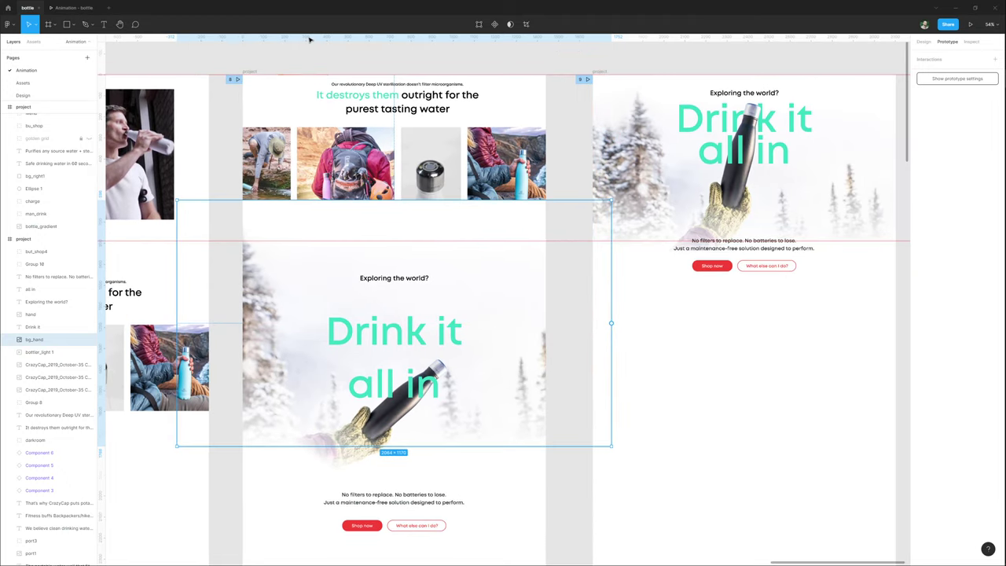
{"action": "left_click", "coordinate": [250, 71]}
{"action": "left_click_drag", "start_coordinate": [546, 328], "coordinate": [632, 346]}
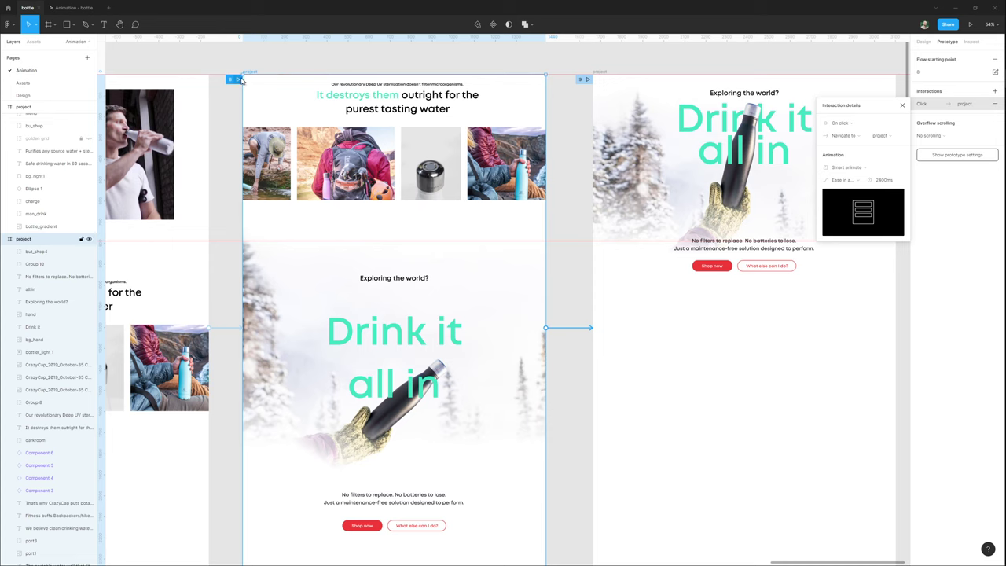
Play the prototype from flow 8 and check the transition from the carousel to the "Drink it all in" section.
{"action": "left_click", "coordinate": [236, 79]}
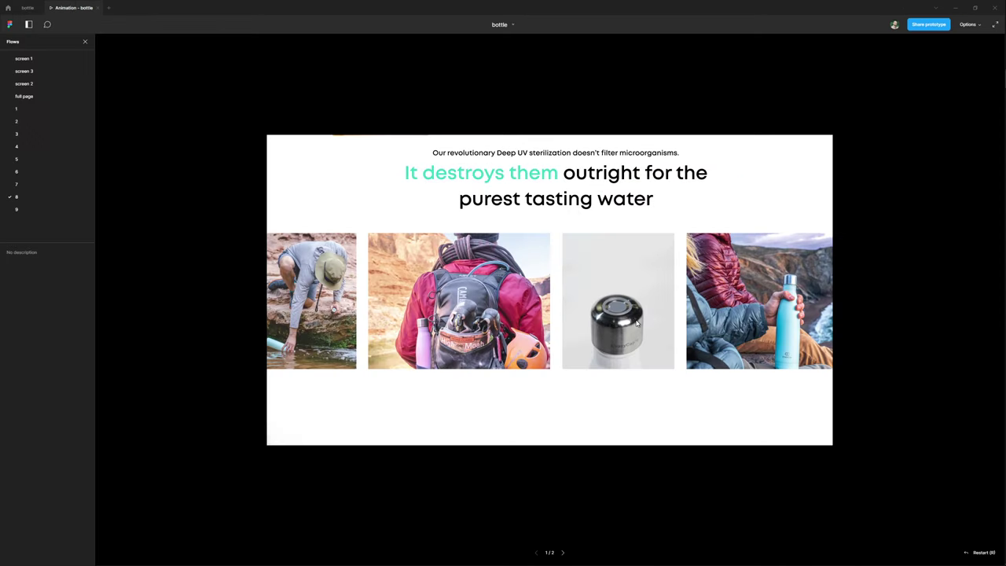
{"action": "left_click", "coordinate": [676, 399]}
{"action": "scroll", "coordinate": [740, 372], "scroll_direction": "down", "scroll_amount": 8}
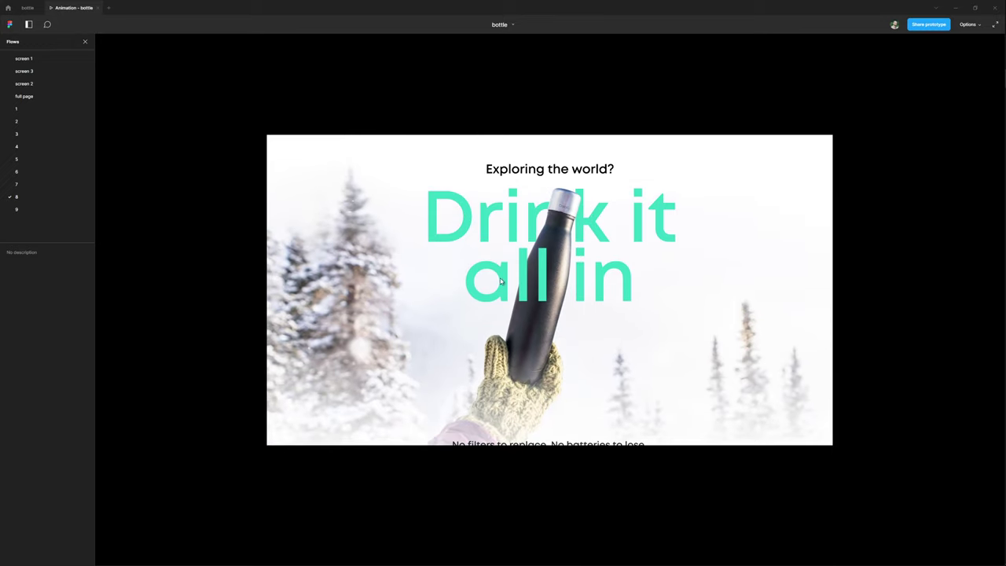
Preview flow 7 from the "We believe clean drinking water" section through the carousel to "Drink it all in".
{"action": "left_click", "coordinate": [31, 185]}
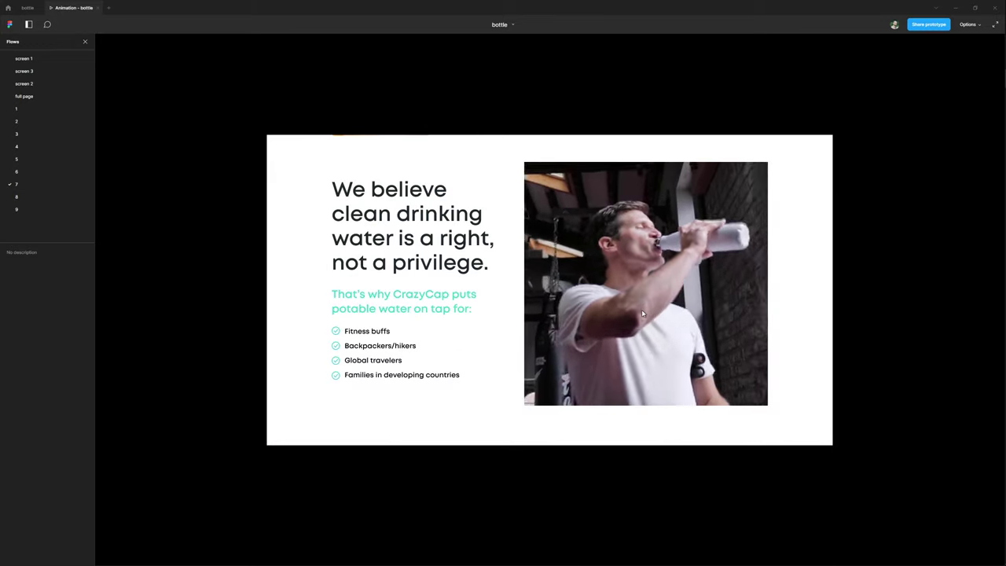
{"action": "scroll", "coordinate": [694, 362], "scroll_direction": "down", "scroll_amount": 3}
{"action": "scroll", "coordinate": [695, 362], "scroll_direction": "down", "scroll_amount": 7}
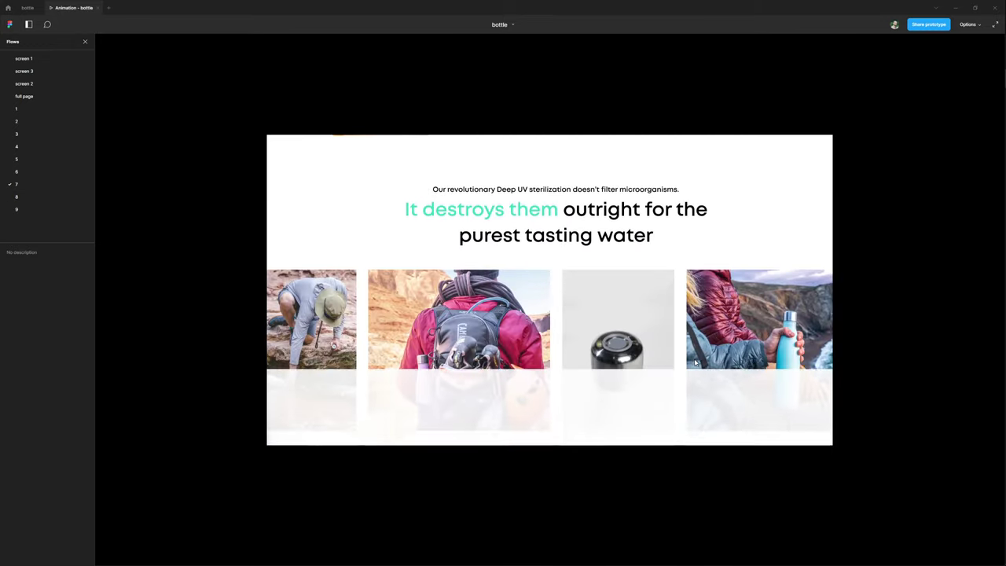
{"action": "scroll", "coordinate": [673, 373], "scroll_direction": "down", "scroll_amount": 8}
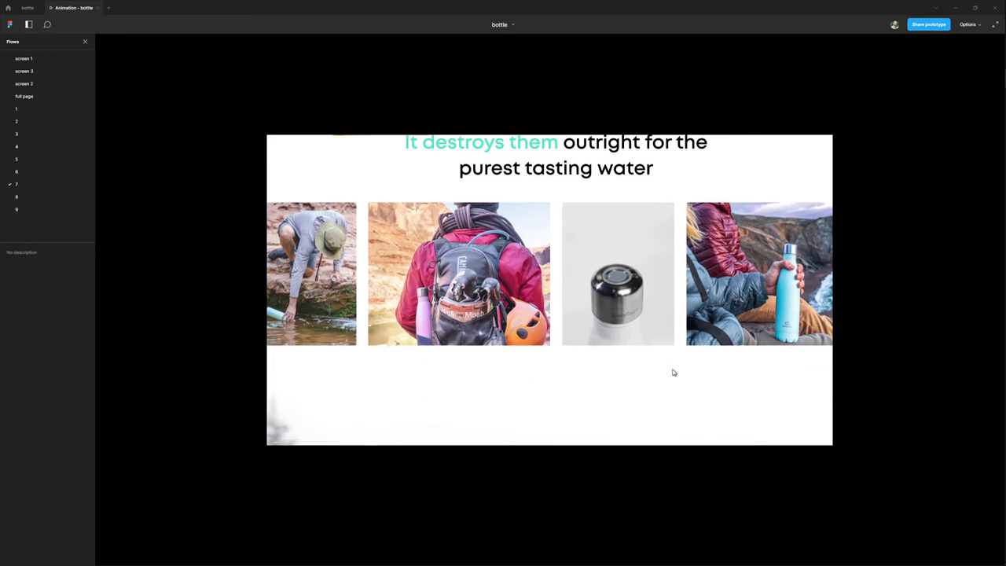
{"action": "scroll", "coordinate": [673, 373], "scroll_direction": "down", "scroll_amount": 1}
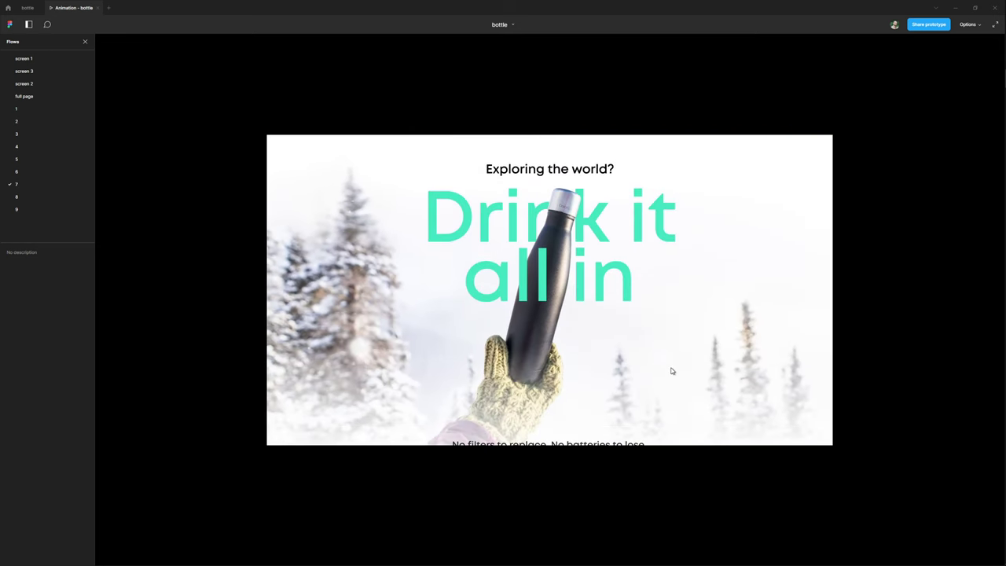
Send the snowy background image to the back in frames 8 and 9, and replay the prototype from flow 6.
{"action": "left_click", "coordinate": [24, 8]}
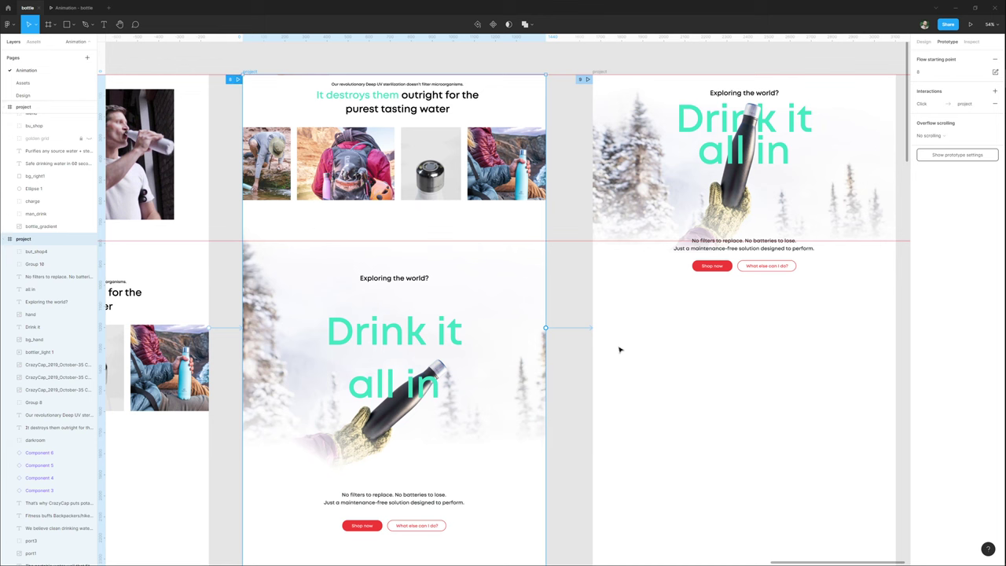
{"action": "left_click", "coordinate": [440, 230]}
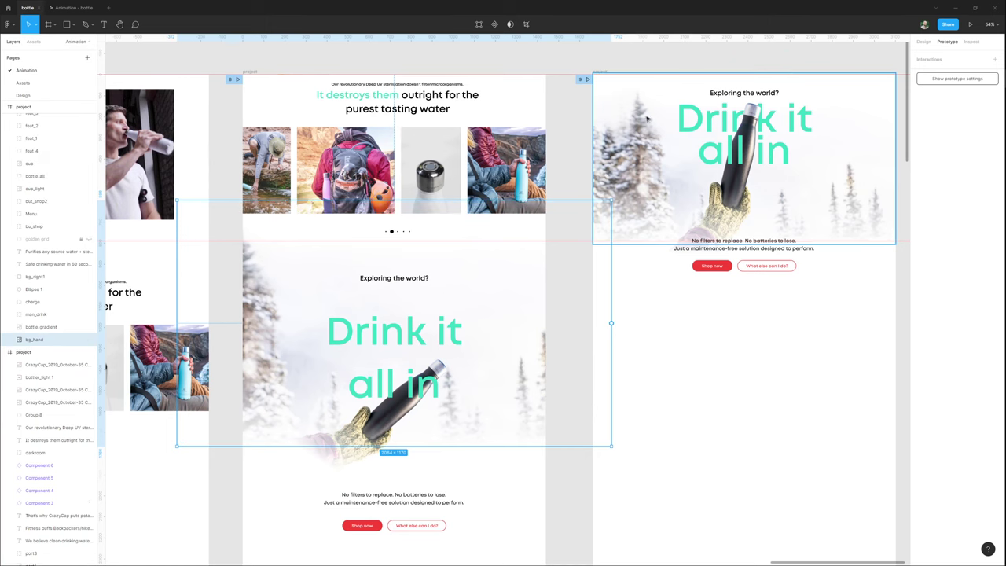
{"action": "left_click", "coordinate": [656, 207]}
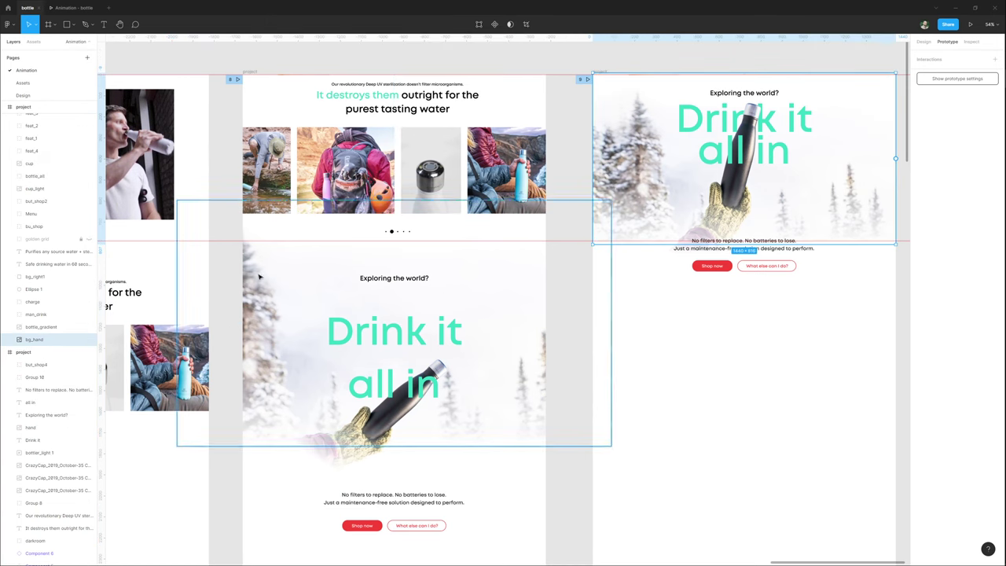
{"action": "left_click", "coordinate": [74, 8]}
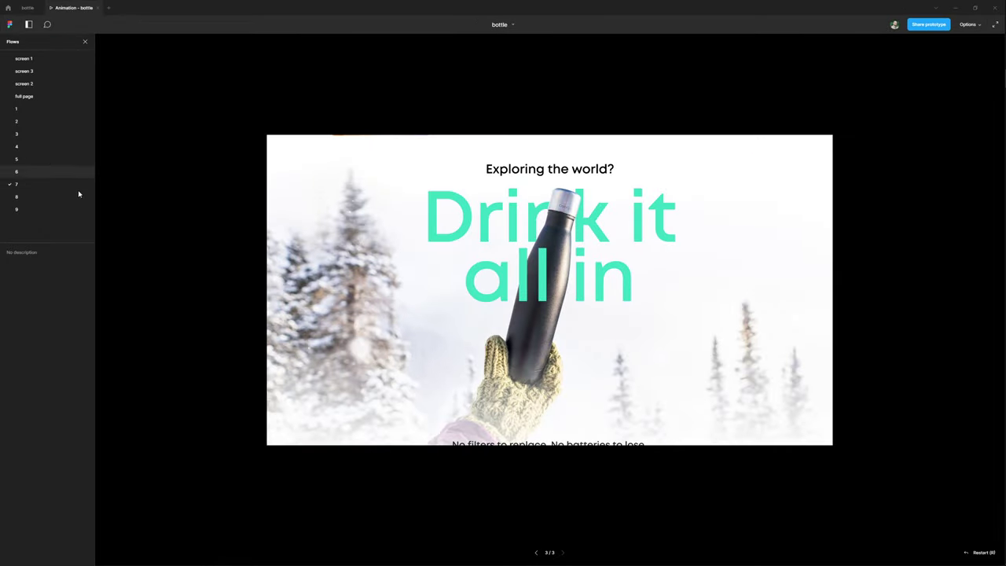
{"action": "left_click", "coordinate": [22, 173]}
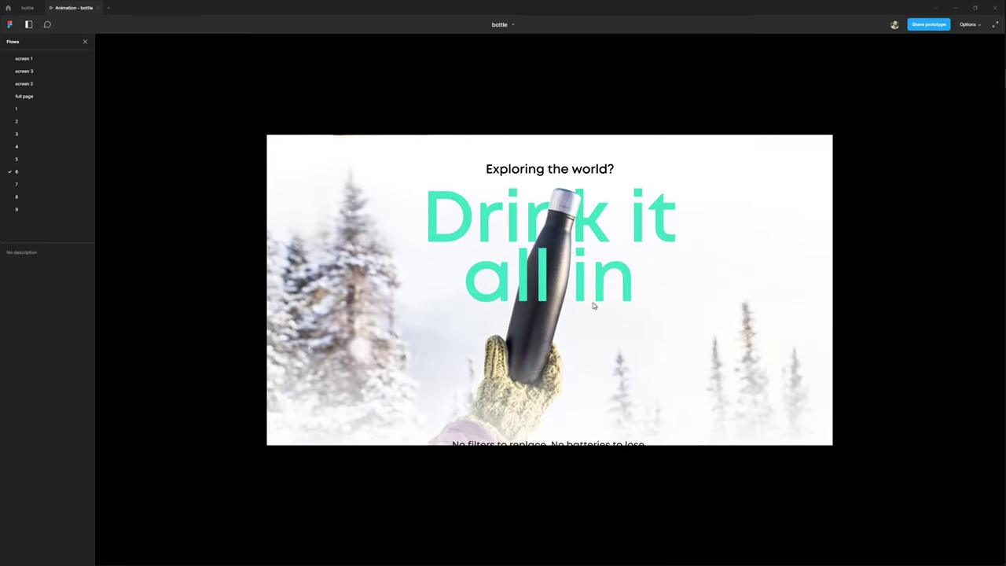
Copy the "Yes, it fits your favorite bottle" text, bottle group and dark background from the full-page layout.
{"action": "left_click", "coordinate": [27, 7]}
{"action": "scroll", "coordinate": [568, 346], "scroll_direction": "down", "scroll_amount": 5}
{"action": "left_click_drag", "start_coordinate": [324, 394], "coordinate": [582, 272]}
{"action": "scroll", "coordinate": [582, 272], "scroll_direction": "down", "scroll_amount": 3}
{"action": "left_click_drag", "start_coordinate": [339, 375], "coordinate": [747, 118]}
{"action": "scroll", "coordinate": [433, 354], "scroll_direction": "up", "scroll_amount": 3}
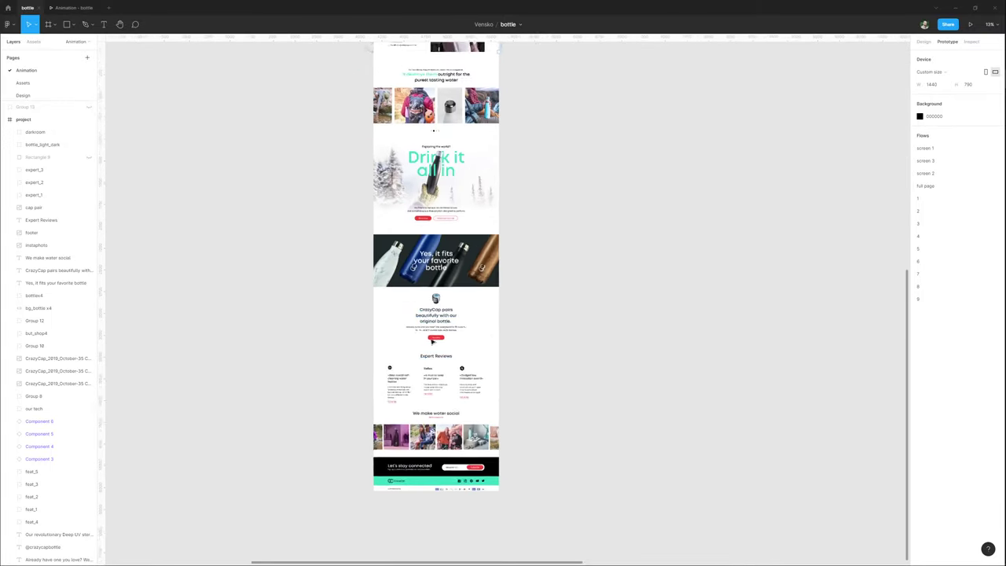
{"action": "scroll", "coordinate": [434, 356], "scroll_direction": "up", "scroll_amount": 8}
{"action": "left_click_drag", "start_coordinate": [238, 358], "coordinate": [555, 271]}
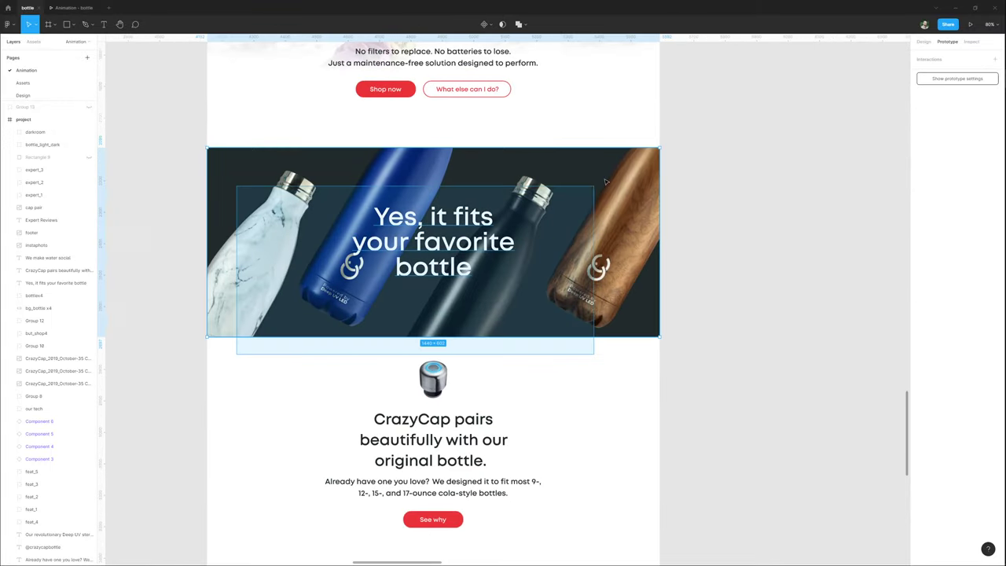
{"action": "scroll", "coordinate": [555, 272], "scroll_direction": "down", "scroll_amount": 6}
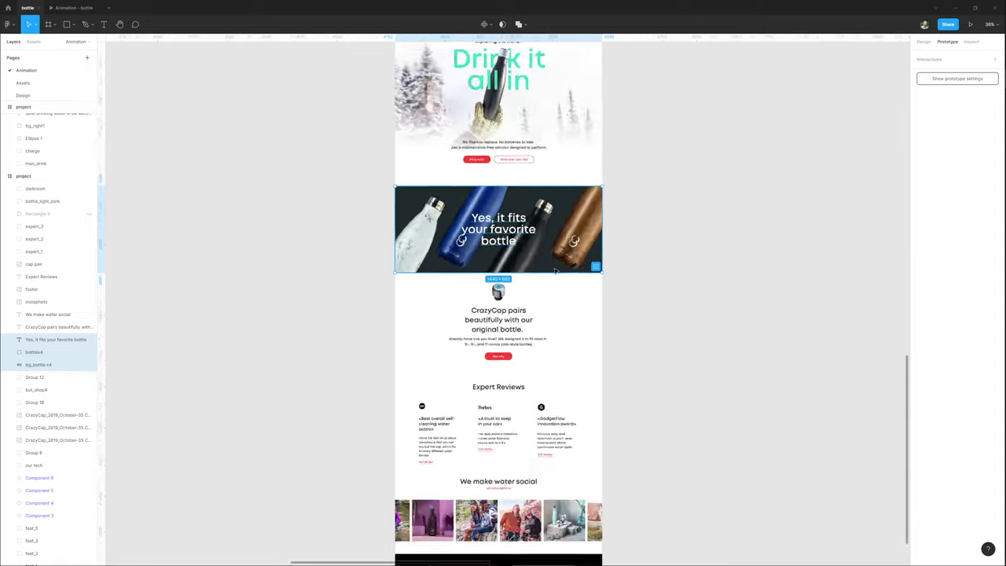
Paste the "Yes, it fits your favorite bottle" banner into frame 9 and position it below the two buttons.
{"action": "left_click_drag", "start_coordinate": [345, 400], "coordinate": [476, 346]}
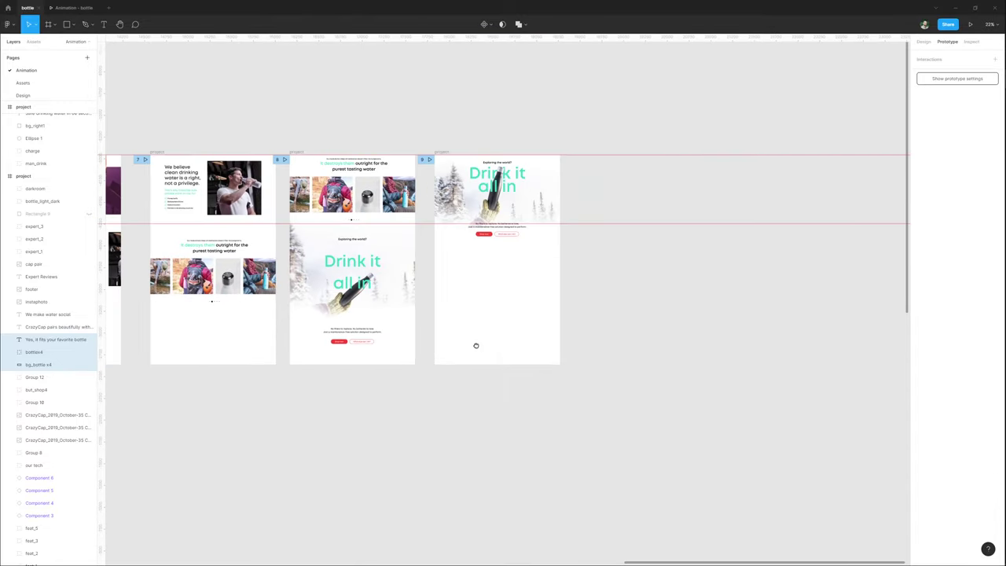
{"action": "left_click", "coordinate": [445, 149]}
{"action": "left_click", "coordinate": [442, 150]}
{"action": "key", "text": "ctrl+v"}
{"action": "scroll", "coordinate": [606, 209], "scroll_direction": "up", "scroll_amount": 3}
{"action": "left_click_drag", "start_coordinate": [464, 162], "coordinate": [463, 315]}
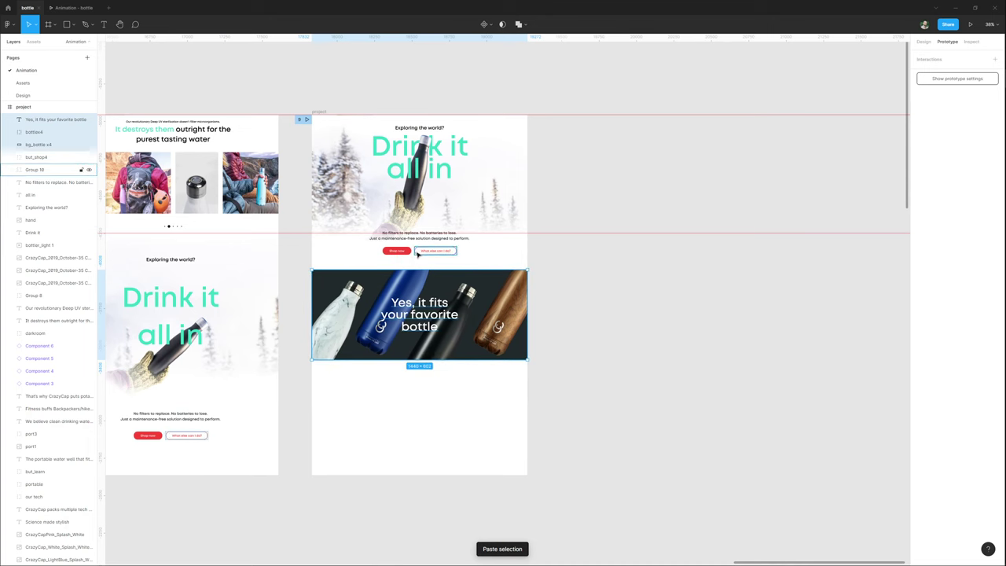
Duplicate frame 9 beside the original as the starting frame of flow 10.
{"action": "scroll", "coordinate": [417, 253], "scroll_direction": "up", "scroll_amount": 4}
{"action": "left_click", "coordinate": [454, 241]}
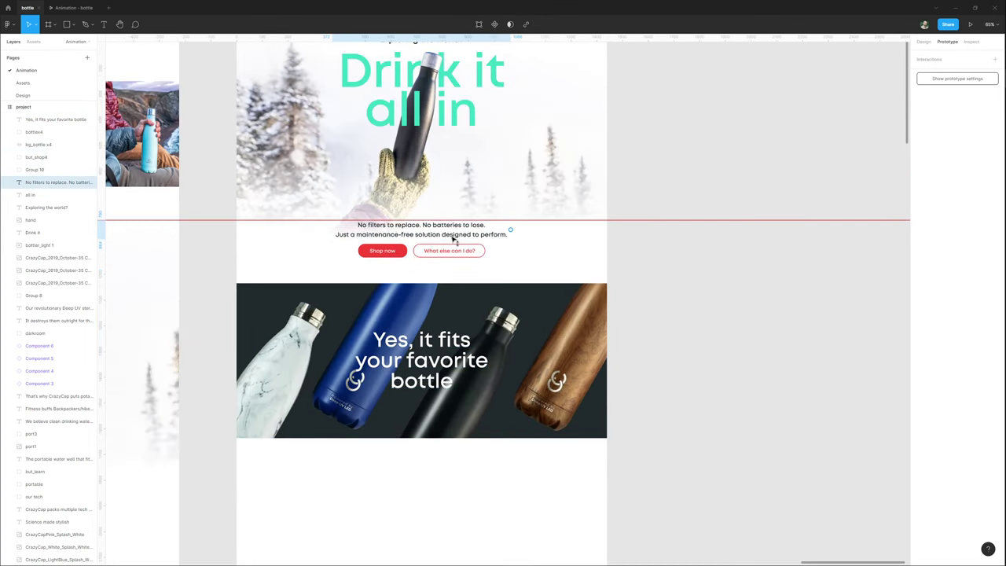
{"action": "left_click", "coordinate": [425, 328]}
{"action": "scroll", "coordinate": [425, 328], "scroll_direction": "down", "scroll_amount": 4}
{"action": "left_click_drag", "start_coordinate": [353, 176], "coordinate": [559, 177]}
{"action": "scroll", "coordinate": [852, 283], "scroll_direction": "up", "scroll_amount": 3}
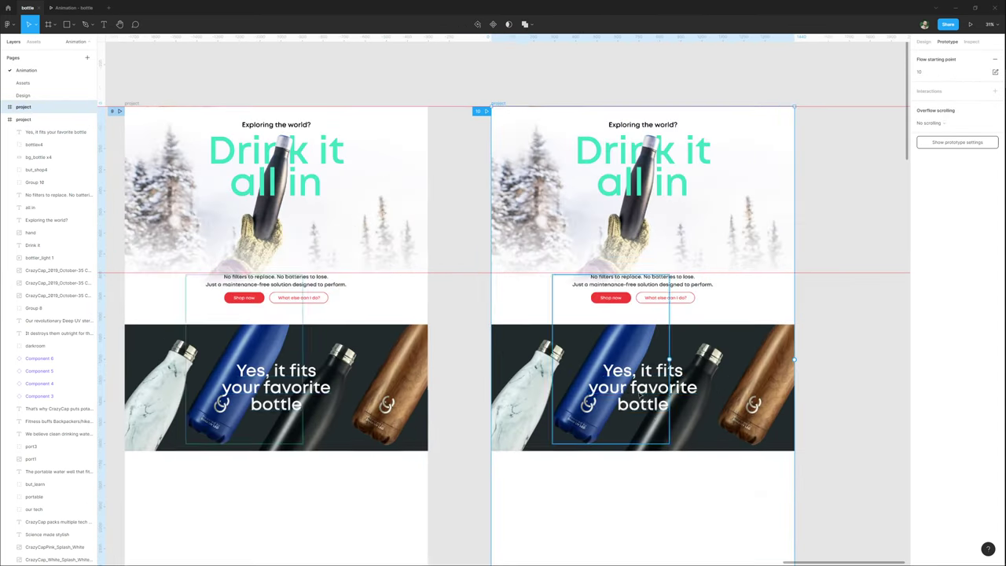
Move the visible sections of frame 10 up until the bottle banner sits near the frame's top.
{"action": "left_click_drag", "start_coordinate": [504, 483], "coordinate": [819, 126]}
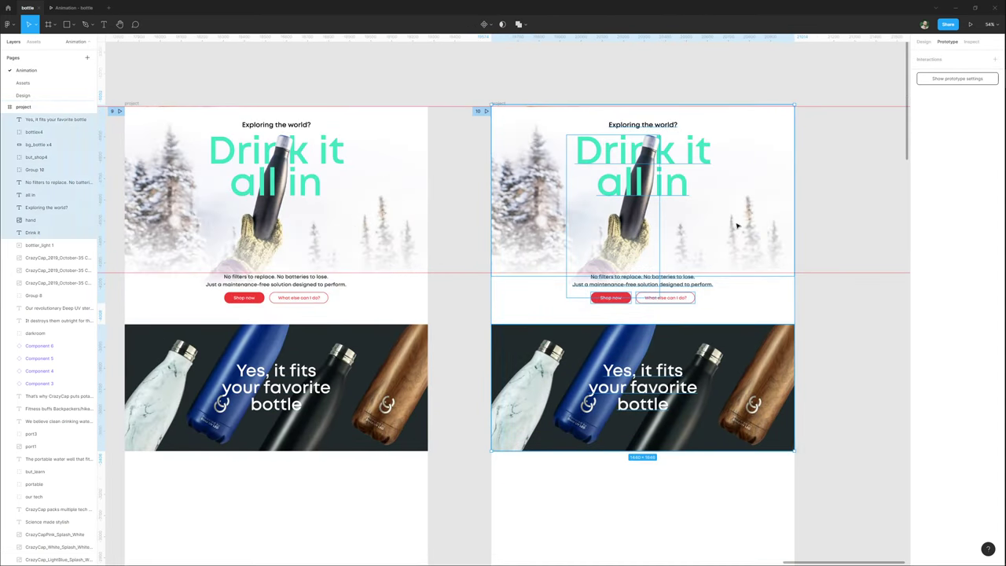
{"action": "left_click_drag", "start_coordinate": [695, 375], "coordinate": [699, 176]}
{"action": "left_click", "coordinate": [602, 379]}
Place a copy of frame 9's four-bottle group on the empty canvas below the frame.
{"action": "left_click_drag", "start_coordinate": [371, 417], "coordinate": [520, 272]}
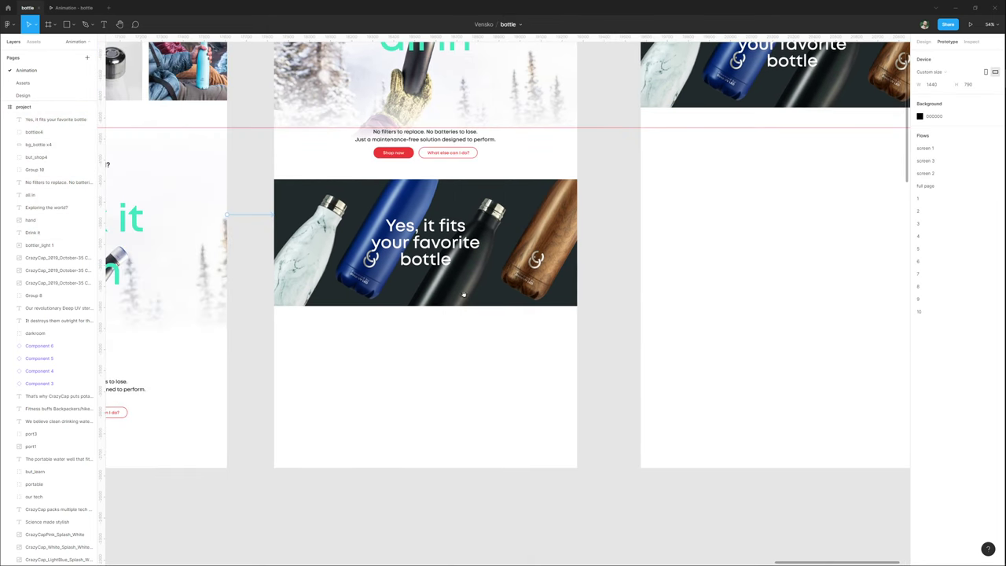
{"action": "double_click", "coordinate": [520, 272]}
{"action": "left_click", "coordinate": [488, 364]}
{"action": "left_click", "coordinate": [489, 279]}
{"action": "scroll", "coordinate": [489, 279], "scroll_direction": "down", "scroll_amount": 3}
{"action": "left_click_drag", "start_coordinate": [518, 314], "coordinate": [497, 228]}
{"action": "left_click_drag", "start_coordinate": [515, 171], "coordinate": [497, 424]}
{"action": "scroll", "coordinate": [550, 377], "scroll_direction": "down", "scroll_amount": 2}
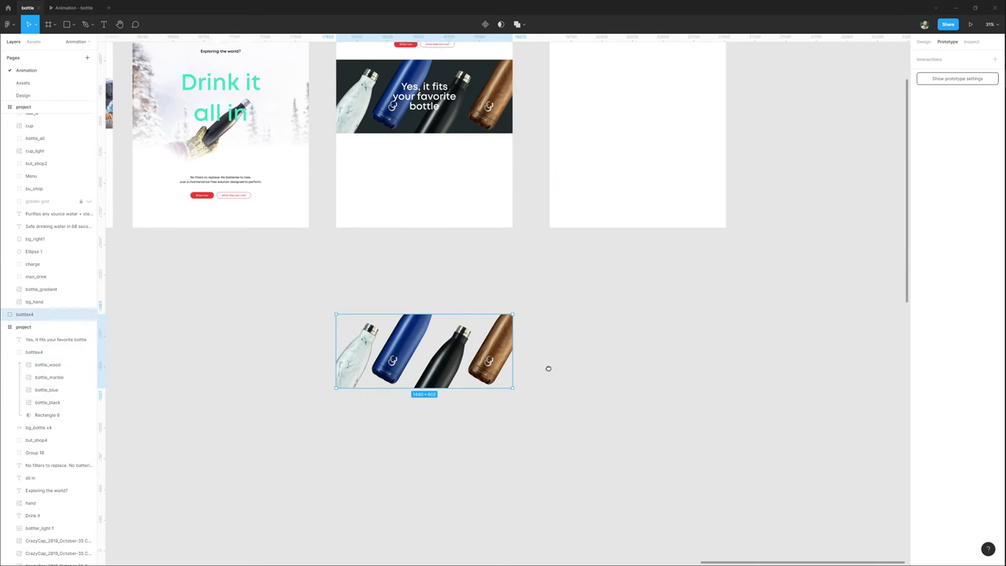
Inspect the layers of the copied bottle group, try shifting its mask rectangle sideways, and undo the move.
{"action": "double_click", "coordinate": [509, 364]}
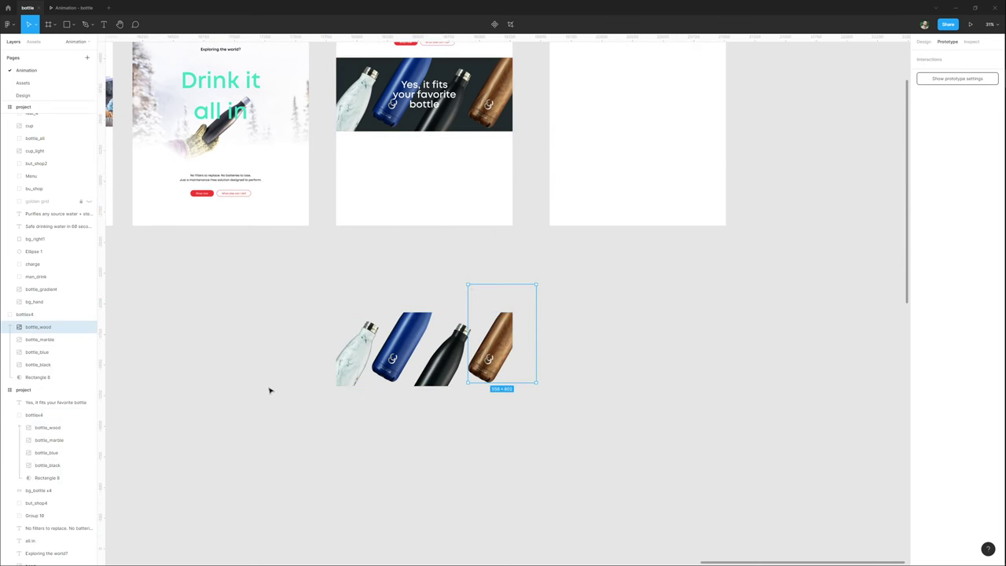
{"action": "left_click", "coordinate": [41, 378]}
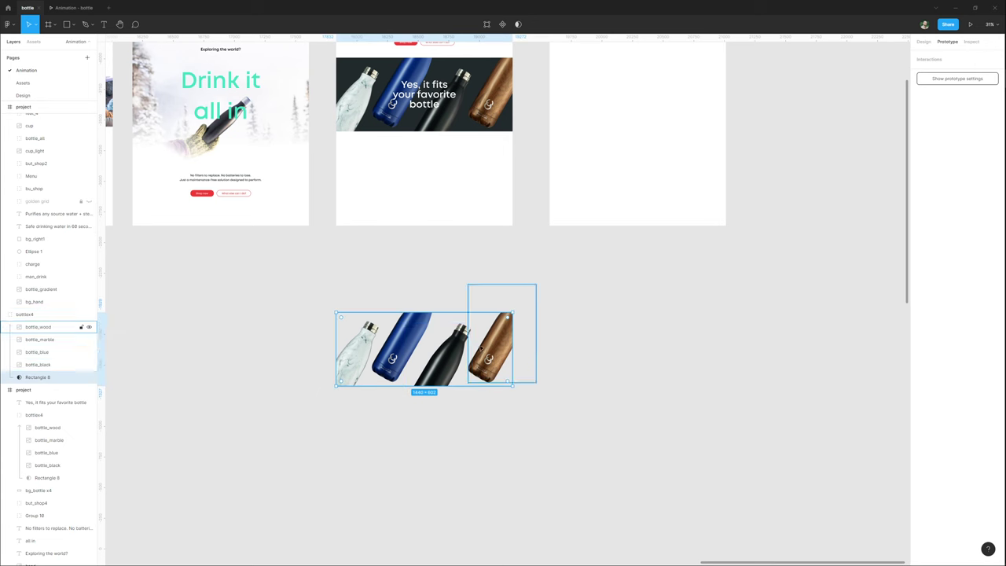
{"action": "left_click_drag", "start_coordinate": [417, 332], "coordinate": [457, 334]}
{"action": "key", "text": "ctrl+z"}
Move the wood bottle up and to the right and the black bottle down inside frame 9's banner.
{"action": "left_click", "coordinate": [561, 285]}
{"action": "left_click_drag", "start_coordinate": [516, 261], "coordinate": [532, 447]}
{"action": "scroll", "coordinate": [440, 230], "scroll_direction": "up", "scroll_amount": 3}
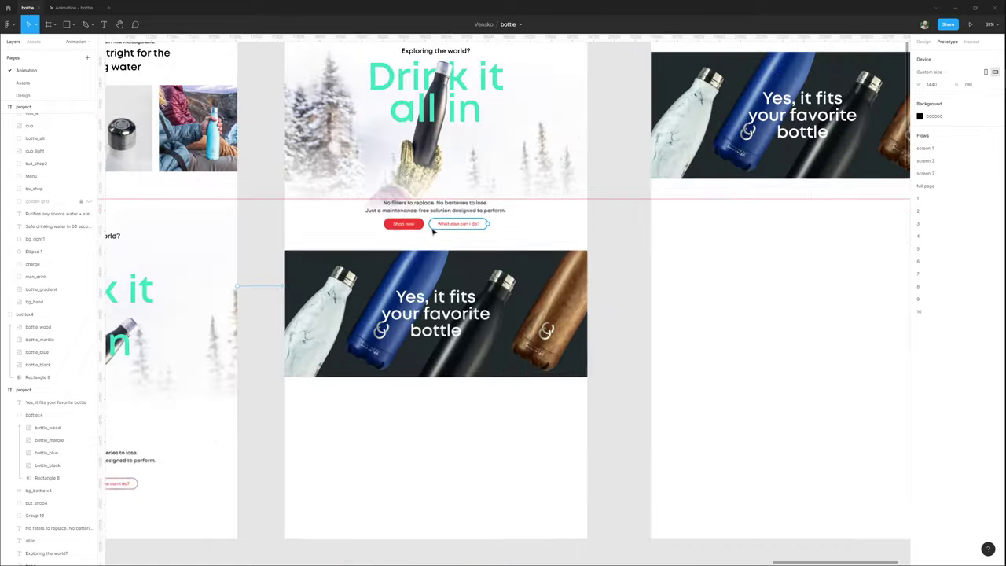
{"action": "left_click_drag", "start_coordinate": [485, 374], "coordinate": [445, 429]}
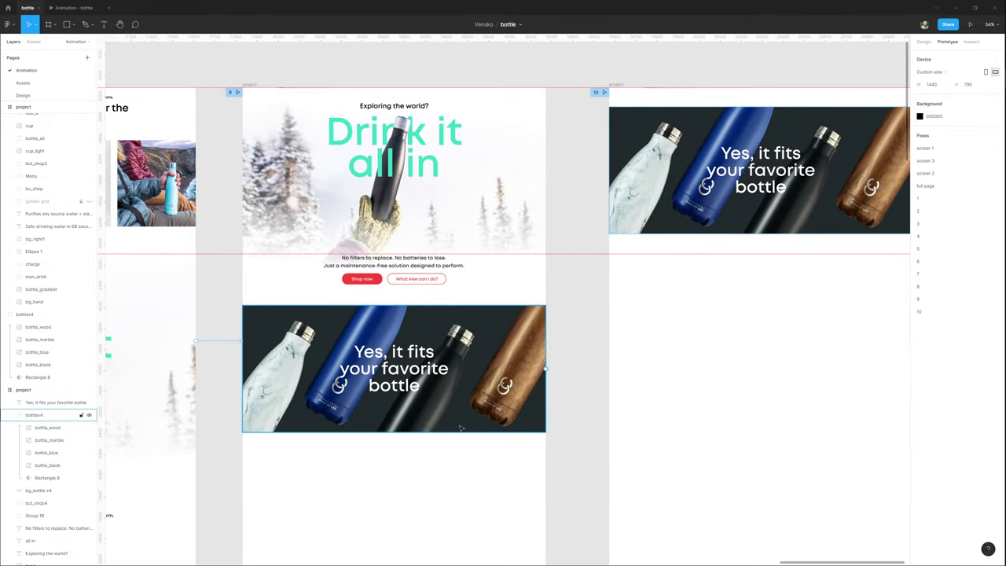
{"action": "double_click", "coordinate": [510, 390]}
{"action": "left_click_drag", "start_coordinate": [507, 388], "coordinate": [532, 333]}
{"action": "left_click_drag", "start_coordinate": [465, 345], "coordinate": [450, 397]}
{"action": "left_click_drag", "start_coordinate": [459, 462], "coordinate": [440, 486]}
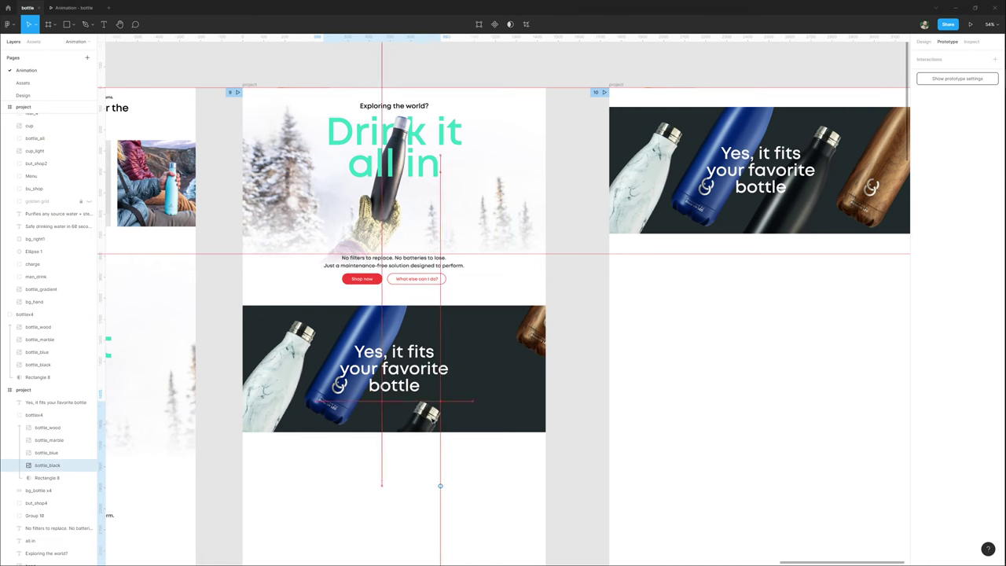
Move the blue bottle up and the marble bottle down and to the left inside frame 9's banner.
{"action": "left_click_drag", "start_coordinate": [361, 397], "coordinate": [377, 307]}
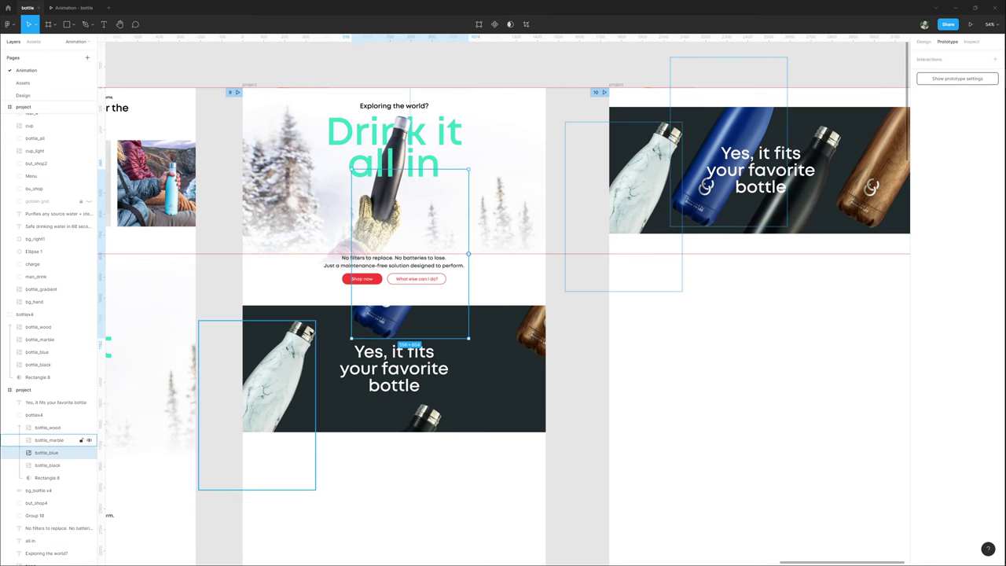
{"action": "left_click_drag", "start_coordinate": [306, 405], "coordinate": [276, 476]}
{"action": "left_click_drag", "start_coordinate": [271, 414], "coordinate": [271, 415]}
Extend the bottle group's mask rectangle in frame 10 up and down to the two guides, about 1440 × 782.
{"action": "left_click_drag", "start_coordinate": [777, 296], "coordinate": [540, 384]}
{"action": "left_click", "coordinate": [539, 384]}
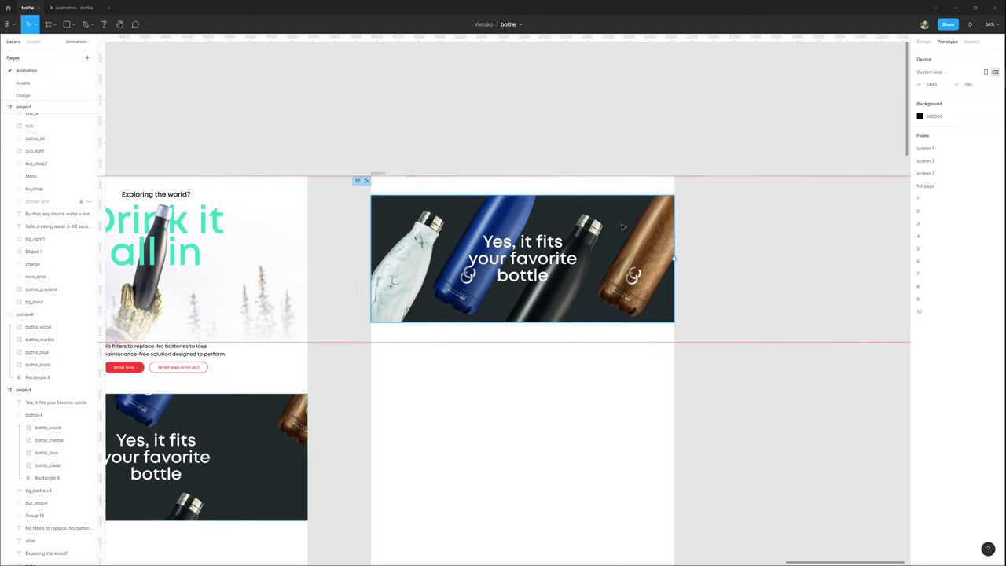
{"action": "left_click", "coordinate": [584, 205]}
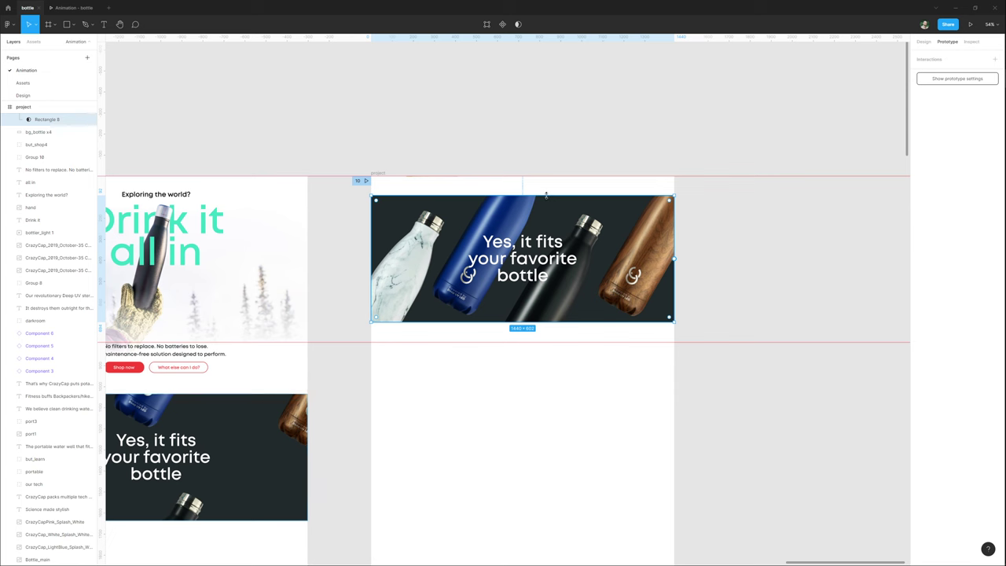
{"action": "left_click_drag", "start_coordinate": [547, 194], "coordinate": [547, 177]}
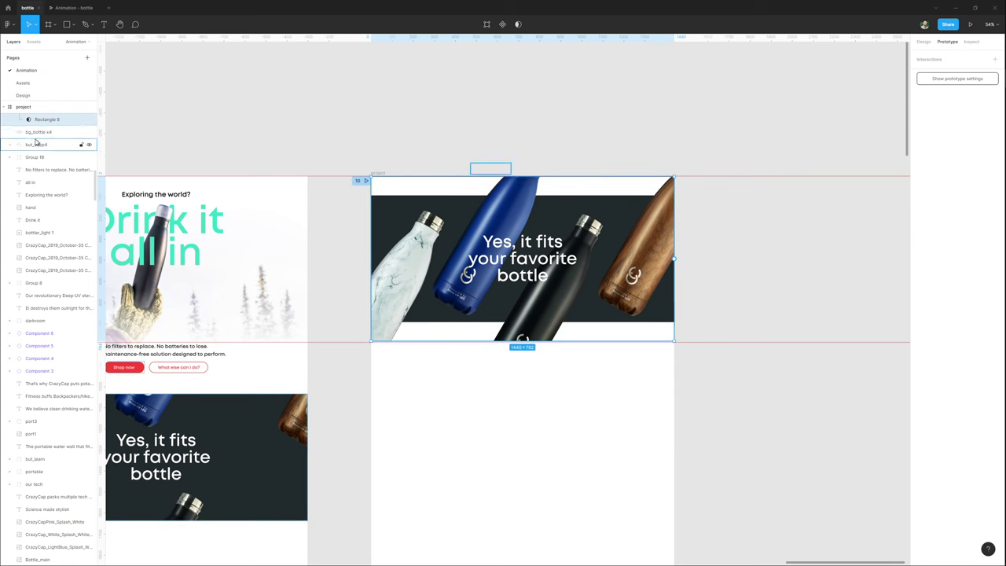
Stretch the dark bg_bottle x4 background in frame 10 to cover the same height as the enlarged bottle mask.
{"action": "scroll", "coordinate": [36, 142], "scroll_direction": "up", "scroll_amount": 2}
{"action": "left_click", "coordinate": [38, 174]}
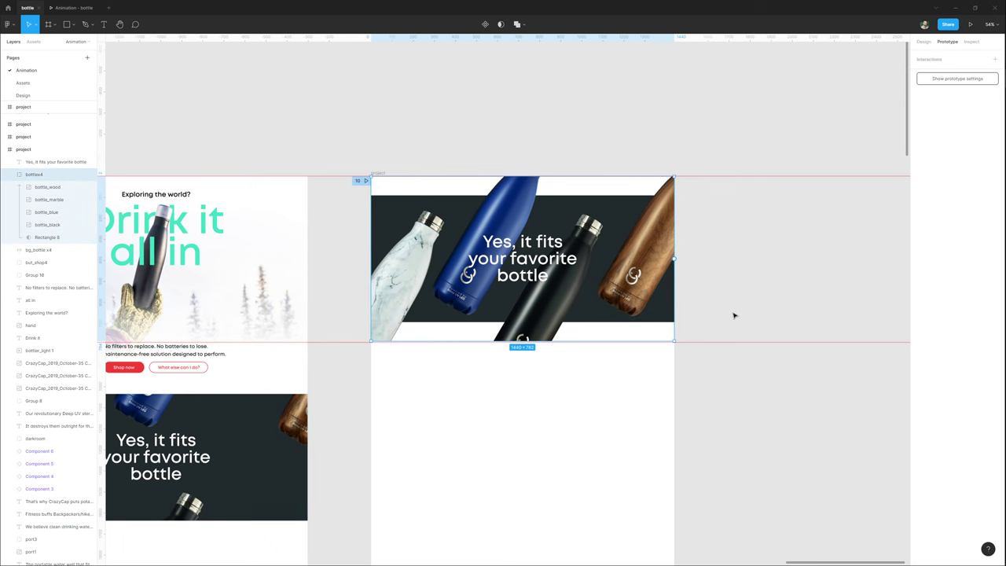
{"action": "left_click", "coordinate": [573, 198]}
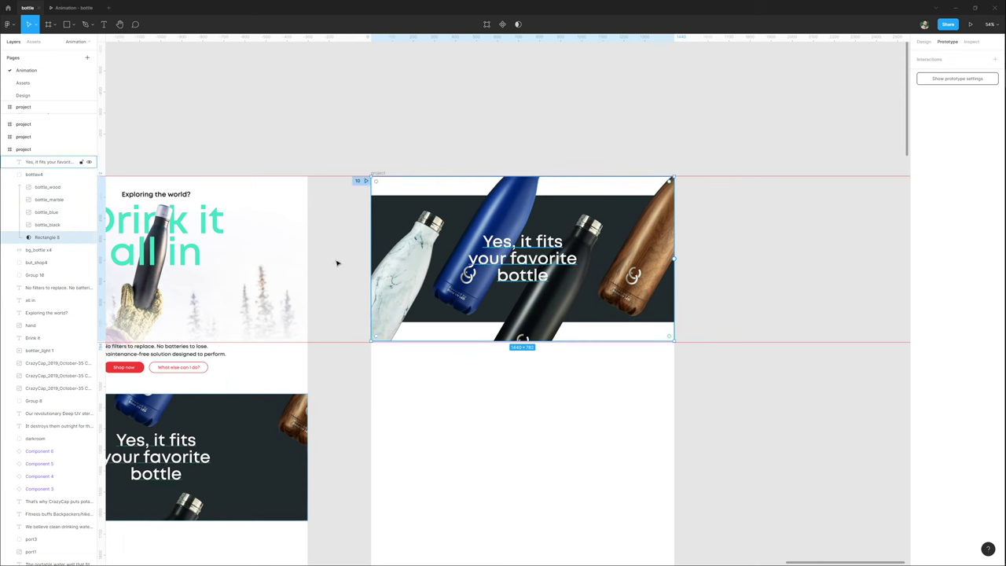
{"action": "left_click", "coordinate": [37, 250]}
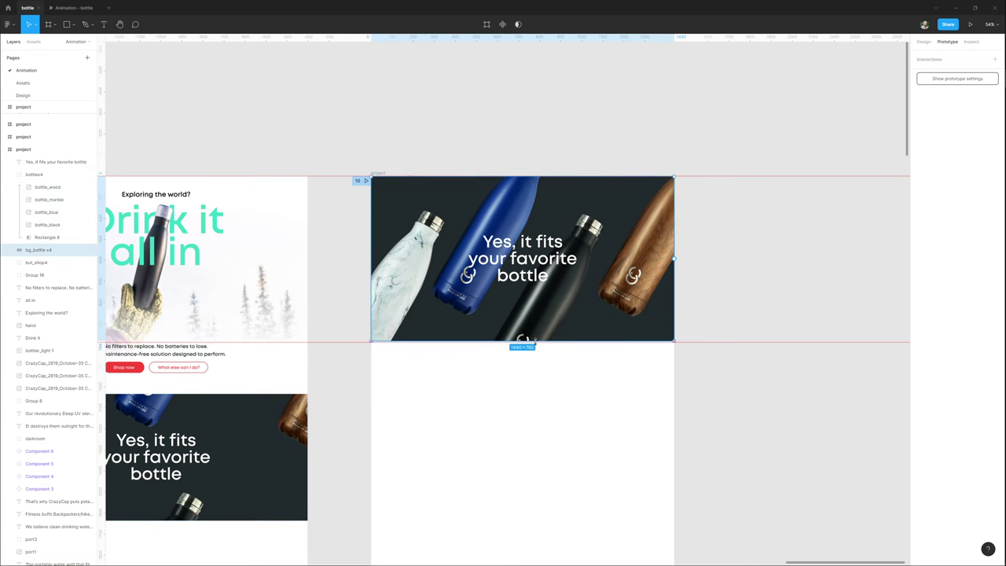
{"action": "left_click", "coordinate": [469, 380]}
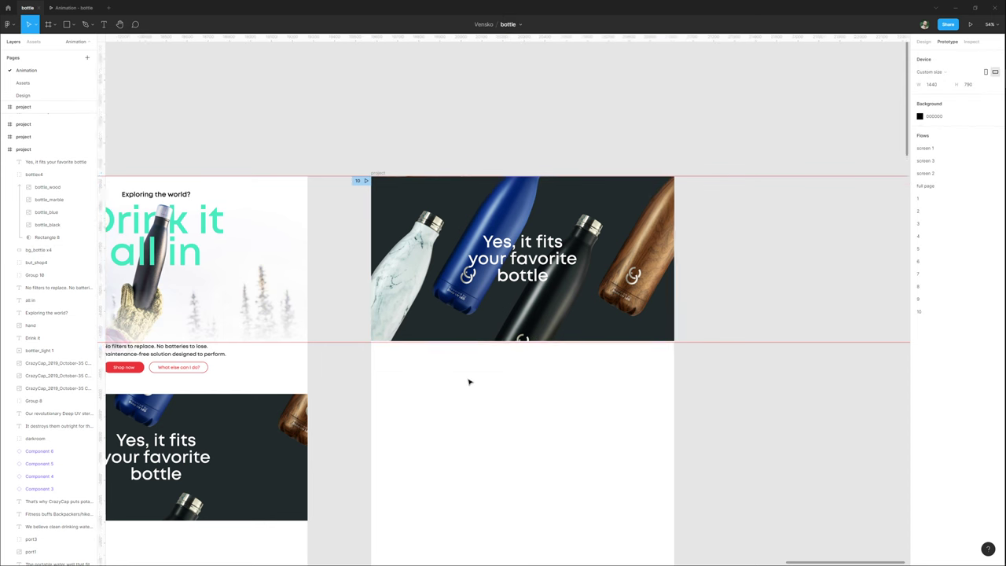
Move the "Yes, it fits your favorite bottle" heading down in frame 9 so the banner's lower edge cuts it off.
{"action": "scroll", "coordinate": [468, 379], "scroll_direction": "down", "scroll_amount": 2}
{"action": "scroll", "coordinate": [468, 379], "scroll_direction": "down", "scroll_amount": 2}
{"action": "scroll", "coordinate": [468, 380], "scroll_direction": "left", "scroll_amount": 2}
{"action": "left_click", "coordinate": [264, 390]}
{"action": "left_click_drag", "start_coordinate": [264, 390], "coordinate": [345, 364]}
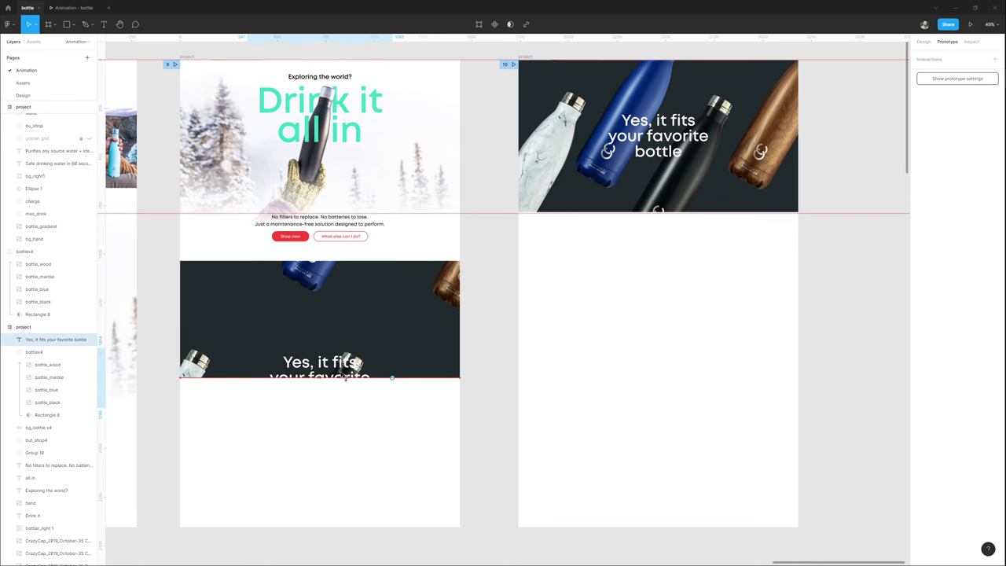
{"action": "left_click_drag", "start_coordinate": [346, 377], "coordinate": [346, 378]}
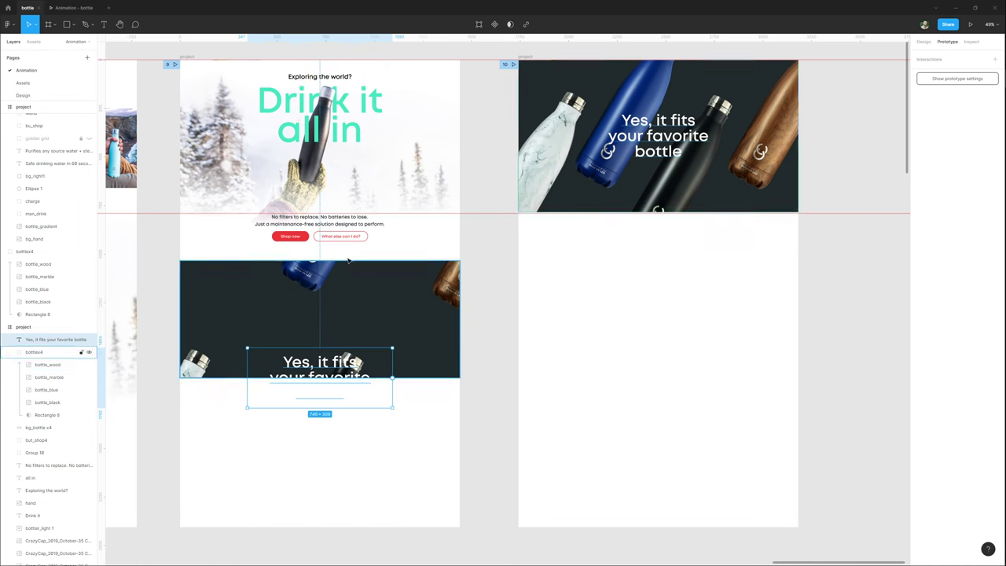
Link frame 9 to frame 10 with a prototype connection.
{"action": "left_click", "coordinate": [189, 58]}
{"action": "scroll", "coordinate": [841, 88], "scroll_direction": "down", "scroll_amount": 1}
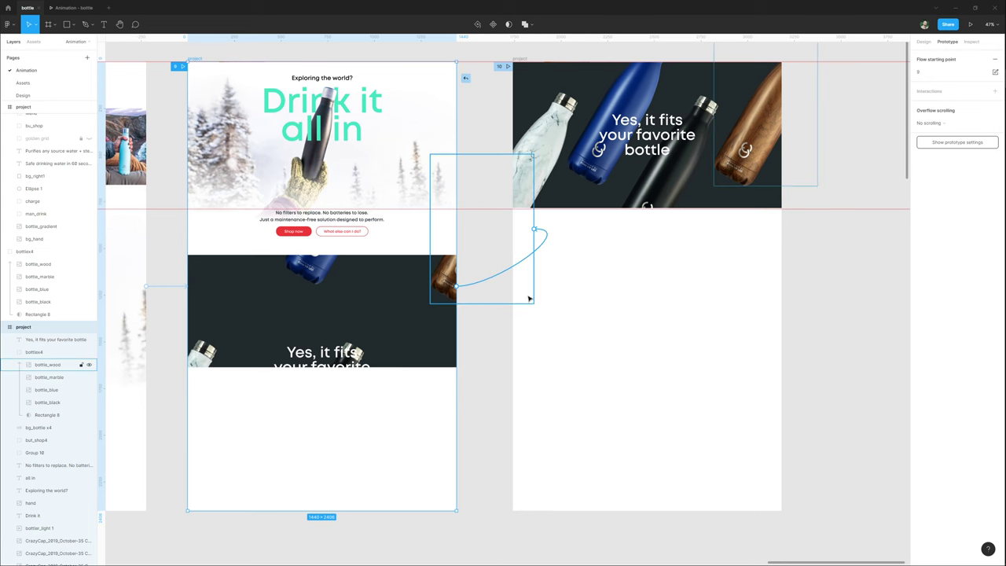
{"action": "left_click_drag", "start_coordinate": [529, 298], "coordinate": [529, 299]}
Preview flow 9 and scroll past the call-to-action buttons to check the transition into the full-screen bottle banner.
{"action": "left_click", "coordinate": [180, 67]}
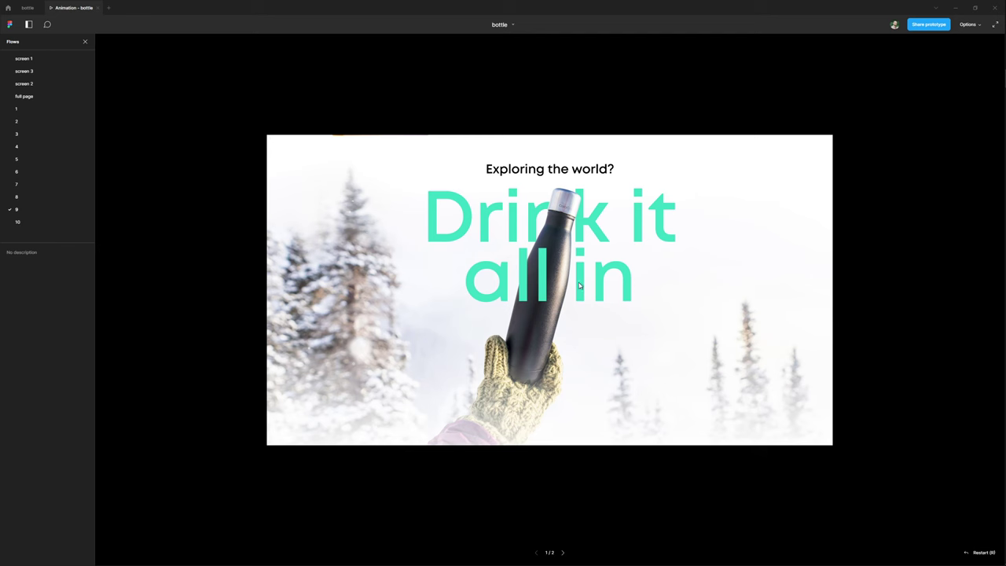
{"action": "scroll", "coordinate": [675, 321], "scroll_direction": "down", "scroll_amount": 5}
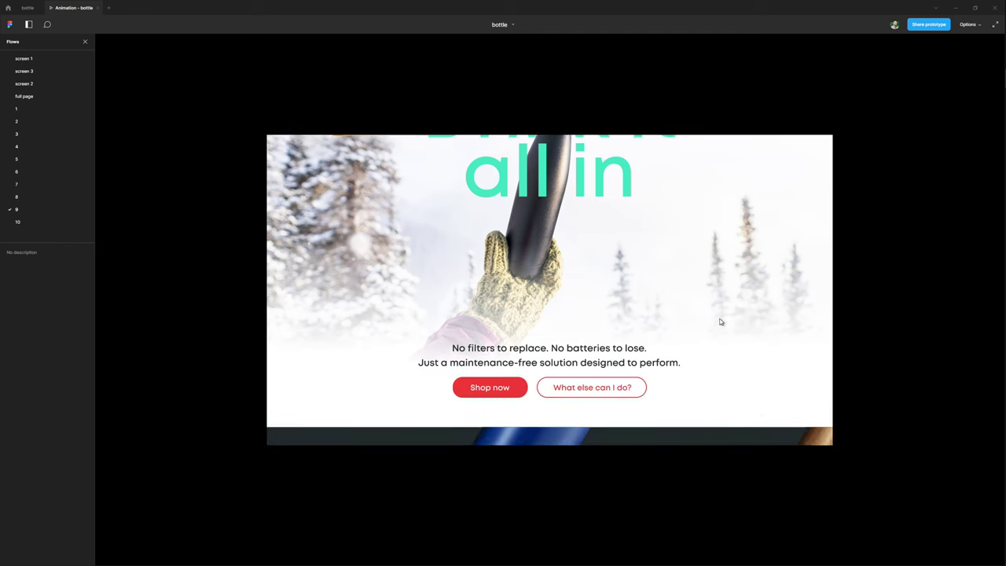
{"action": "scroll", "coordinate": [720, 322], "scroll_direction": "down", "scroll_amount": 2}
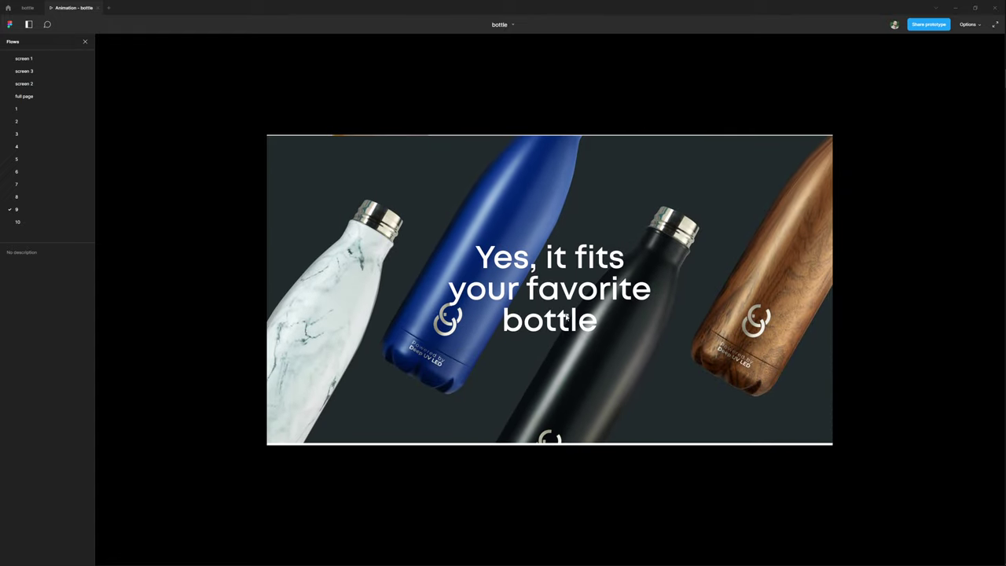
Extend the bottlex4 group in frame 10 so its upper and lower edges meet the guides exactly.
{"action": "left_click", "coordinate": [27, 8]}
{"action": "scroll", "coordinate": [696, 52], "scroll_direction": "up", "scroll_amount": 5}
{"action": "scroll", "coordinate": [422, 407], "scroll_direction": "up", "scroll_amount": 2}
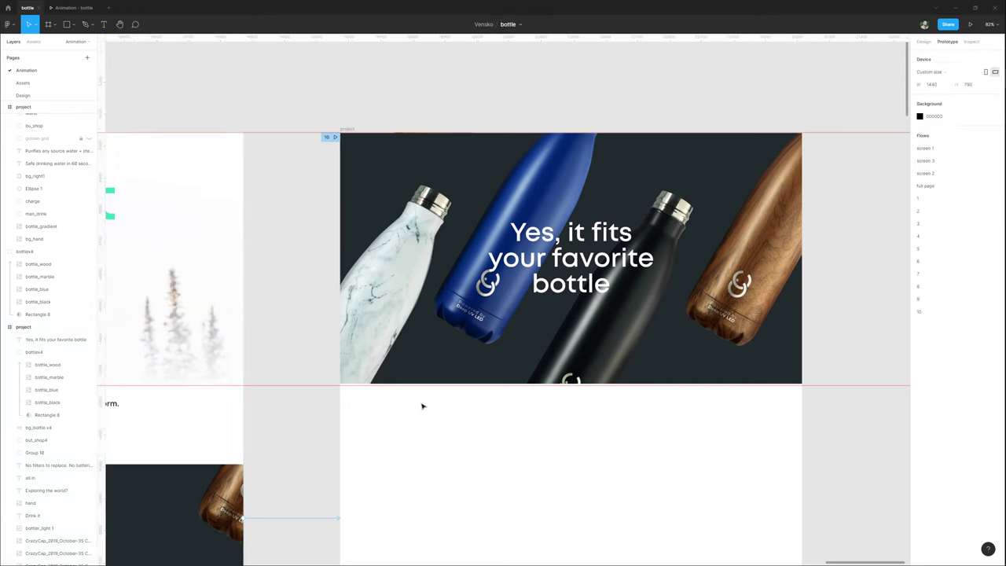
{"action": "left_click", "coordinate": [388, 257]}
{"action": "scroll", "coordinate": [356, 128], "scroll_direction": "up", "scroll_amount": 5}
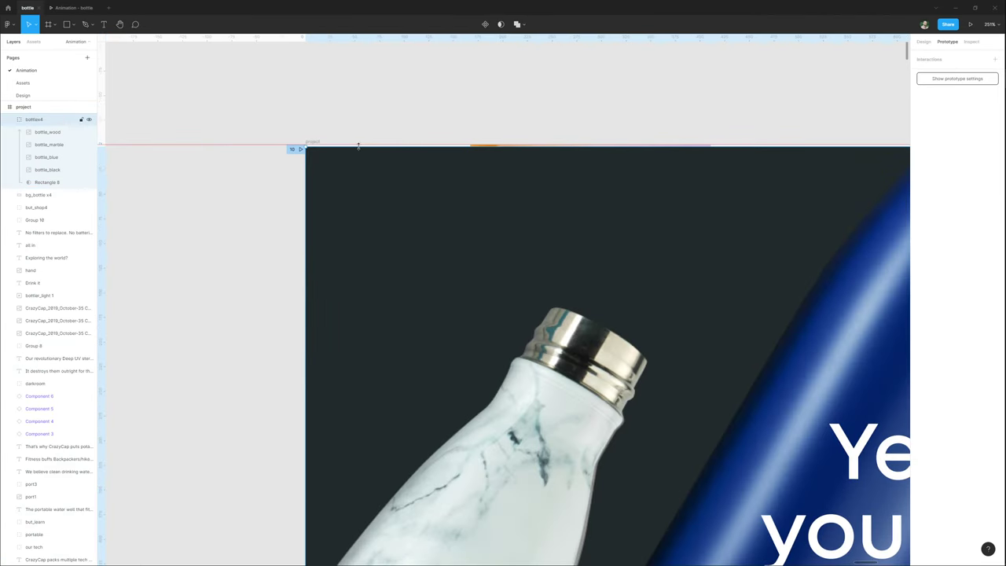
{"action": "scroll", "coordinate": [358, 146], "scroll_direction": "down", "scroll_amount": 2}
{"action": "scroll", "coordinate": [388, 379], "scroll_direction": "down", "scroll_amount": 5}
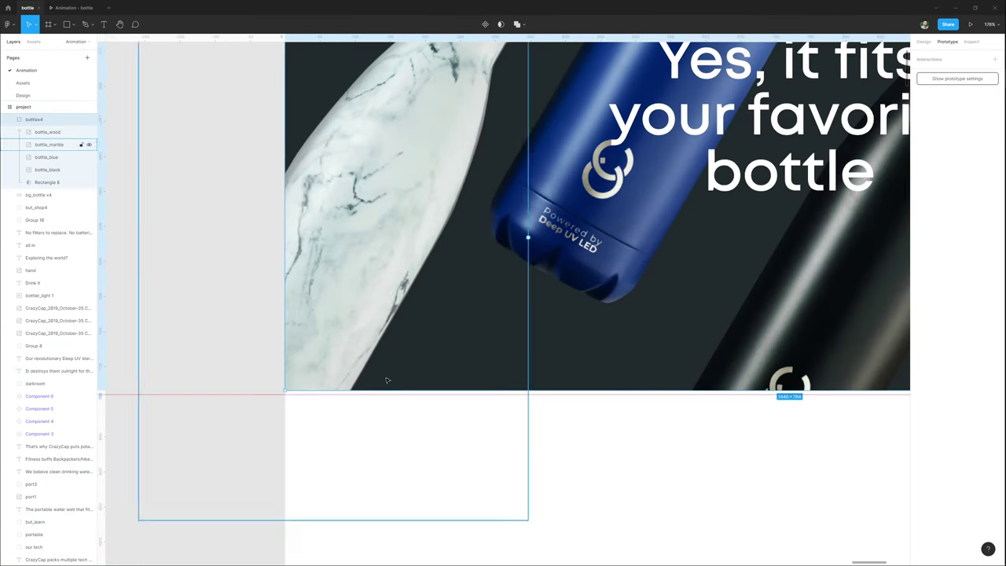
{"action": "scroll", "coordinate": [388, 380], "scroll_direction": "up", "scroll_amount": 3}
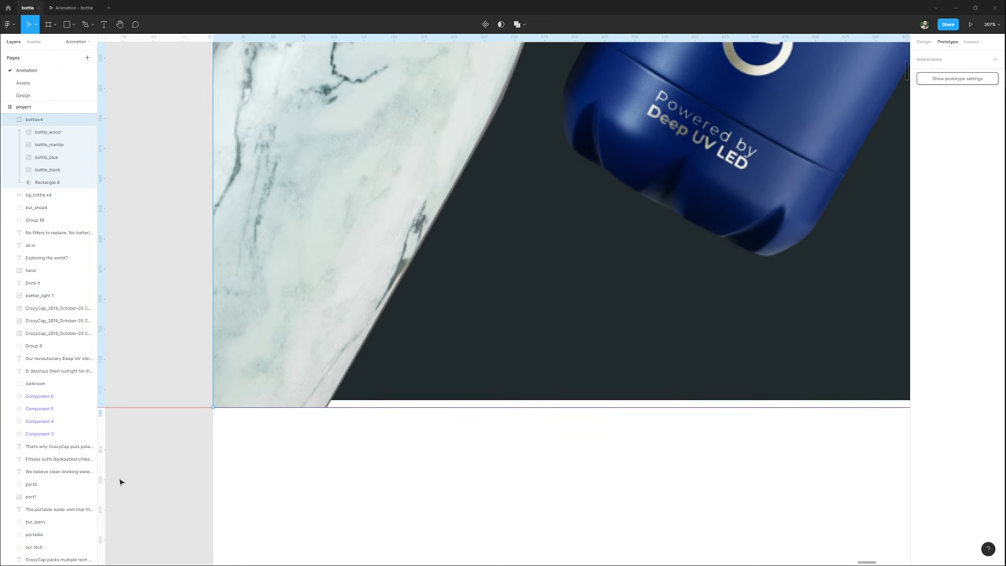
Resize the bg_bottle x4 background in frame 10 to 1440 × 790 so it meets both guides.
{"action": "left_click", "coordinate": [37, 198]}
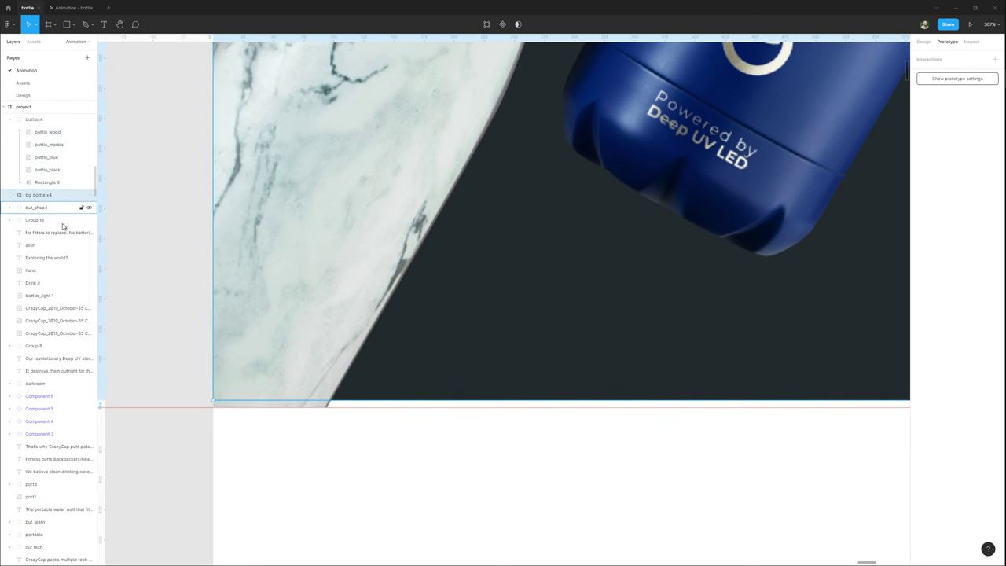
{"action": "scroll", "coordinate": [392, 403], "scroll_direction": "down", "scroll_amount": 3}
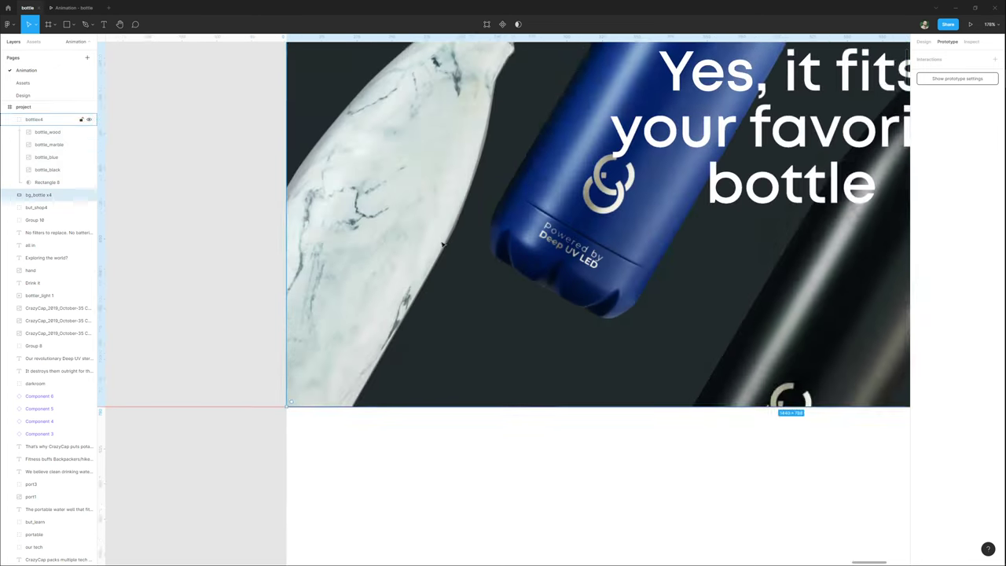
{"action": "scroll", "coordinate": [502, 208], "scroll_direction": "up", "scroll_amount": 3}
{"action": "scroll", "coordinate": [382, 187], "scroll_direction": "up", "scroll_amount": 3}
{"action": "left_click_drag", "start_coordinate": [369, 190], "coordinate": [367, 185]}
Move the wood bottle further up and right and the blue bottle further up inside frame 9's banner.
{"action": "scroll", "coordinate": [367, 189], "scroll_direction": "down", "scroll_amount": 10}
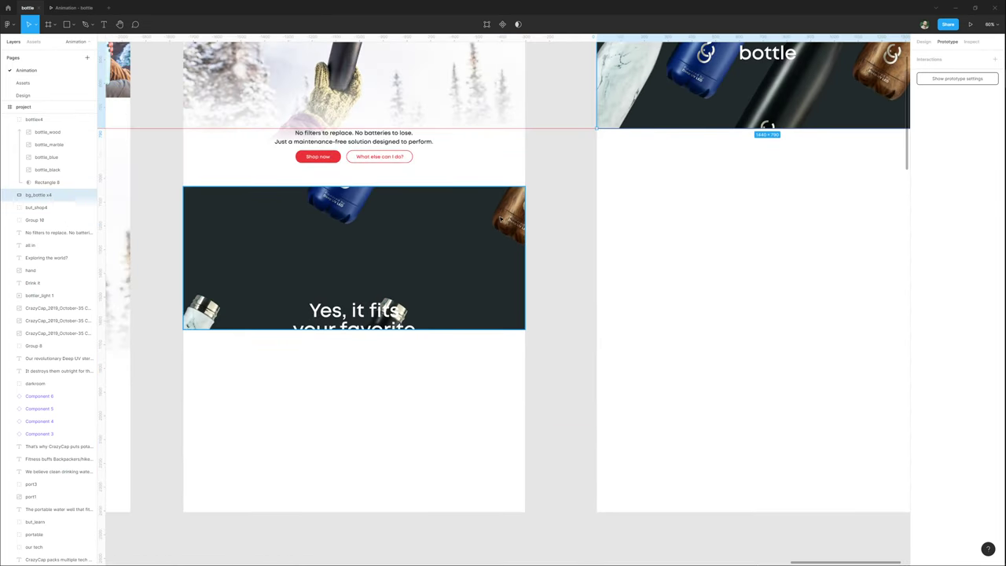
{"action": "left_click", "coordinate": [501, 220], "text": "ctrl"}
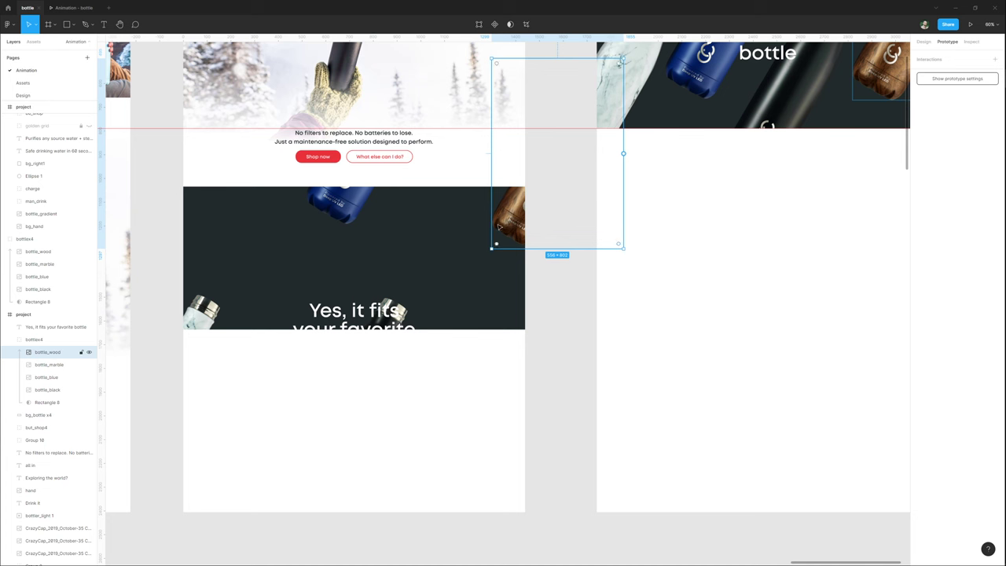
{"action": "left_click_drag", "start_coordinate": [498, 226], "coordinate": [519, 206]}
{"action": "left_click", "coordinate": [341, 206], "text": "ctrl"}
{"action": "left_click_drag", "start_coordinate": [341, 206], "coordinate": [343, 185]}
Shift the marble bottle further down and left and the black bottle slightly further down inside frame 9's banner.
{"action": "left_click_drag", "start_coordinate": [213, 302], "coordinate": [199, 308]}
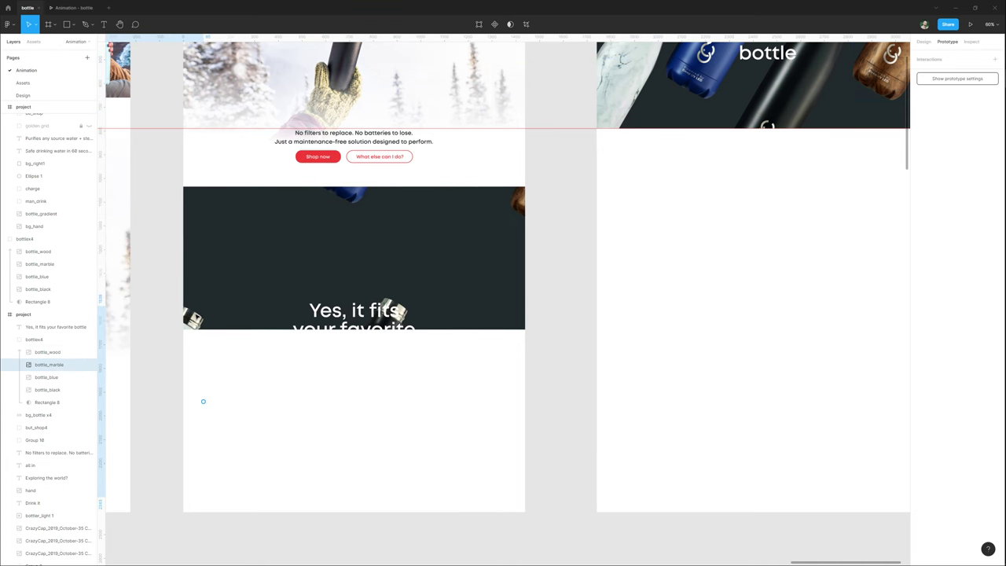
{"action": "left_click_drag", "start_coordinate": [202, 409], "coordinate": [201, 408]}
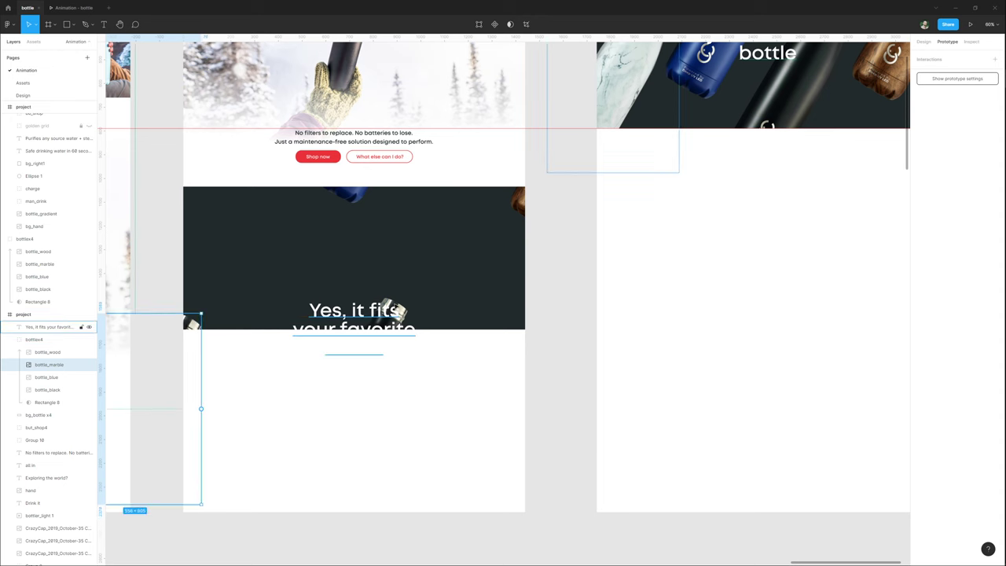
{"action": "left_click_drag", "start_coordinate": [400, 305], "coordinate": [396, 321]}
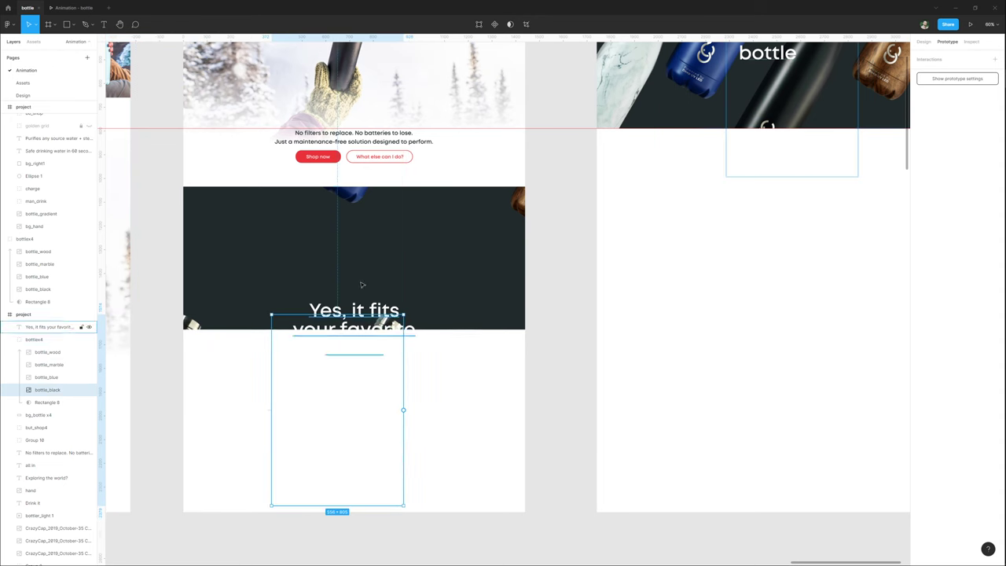
Preview flow 8, scrolling from the photo carousel through the "Drink it all in" section to the bottle banner.
{"action": "scroll", "coordinate": [235, 158], "scroll_direction": "up", "scroll_amount": 2}
{"action": "left_click", "coordinate": [74, 7]}
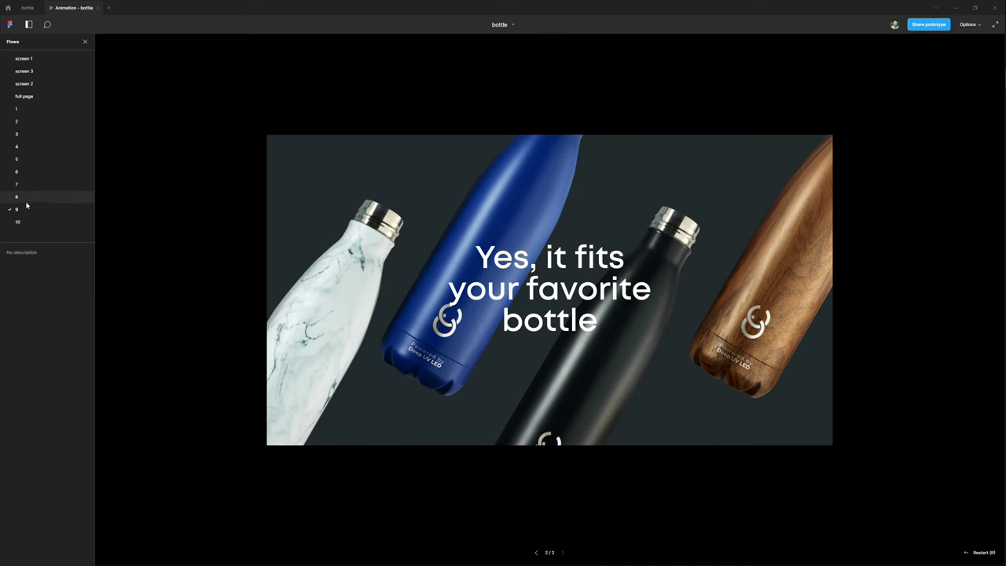
{"action": "left_click", "coordinate": [26, 198]}
{"action": "scroll", "coordinate": [582, 330], "scroll_direction": "down", "scroll_amount": 5}
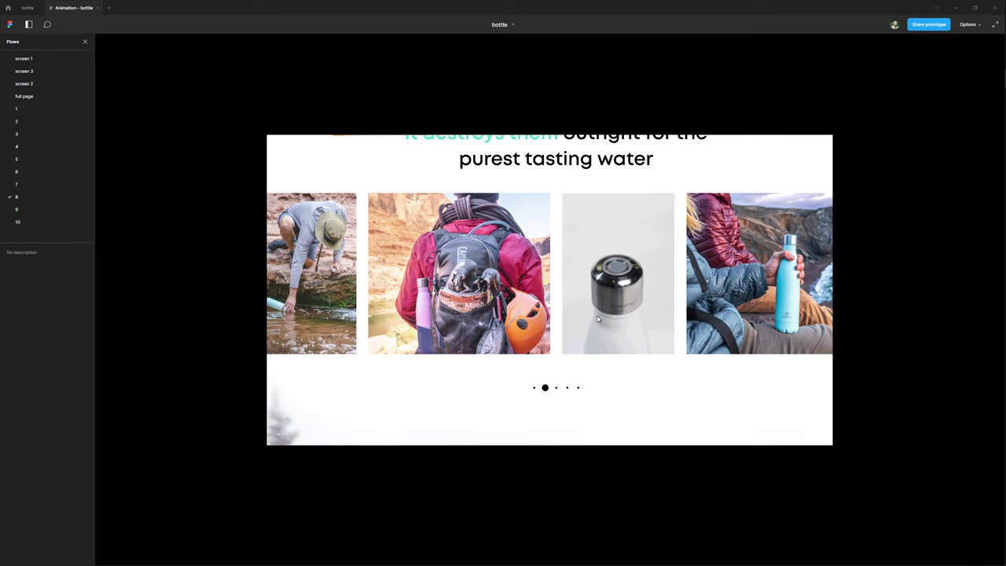
{"action": "scroll", "coordinate": [676, 330], "scroll_direction": "down", "scroll_amount": 5}
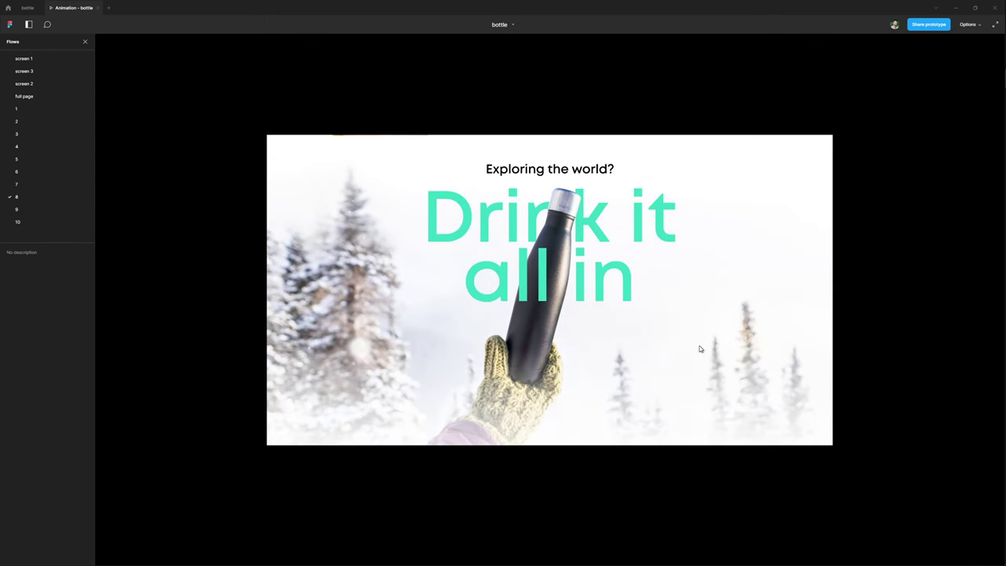
{"action": "scroll", "coordinate": [731, 325], "scroll_direction": "down", "scroll_amount": 6}
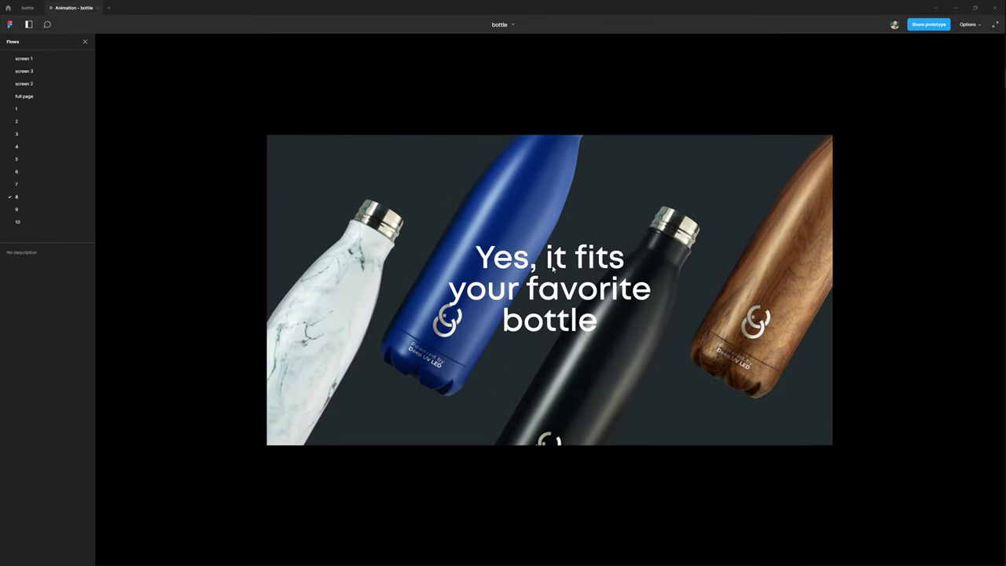
Copy everything below the bottle banner in the full-page frame, from the CrazyCap pairing section to the footer.
{"action": "left_click", "coordinate": [28, 8]}
{"action": "scroll", "coordinate": [461, 227], "scroll_direction": "down", "scroll_amount": 5}
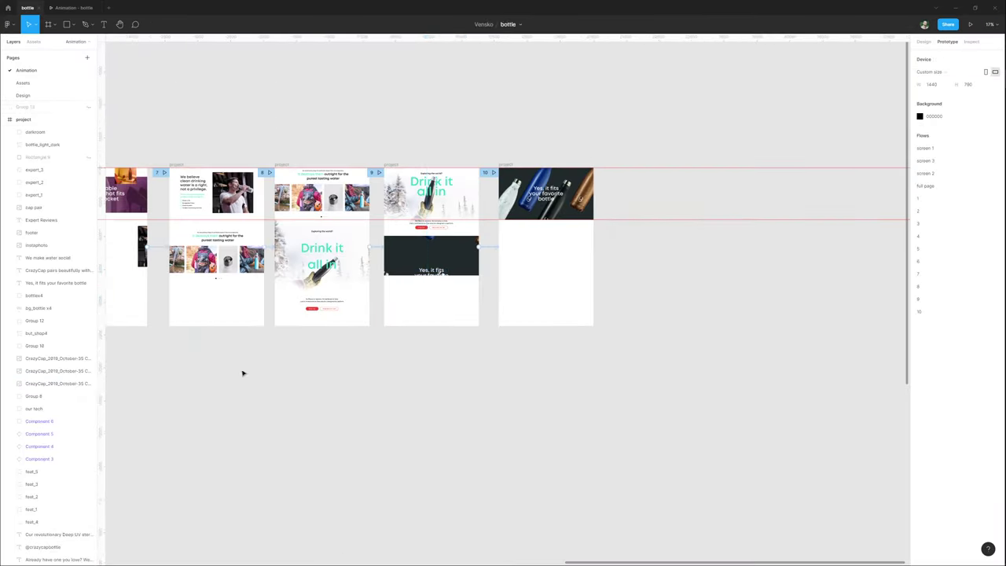
{"action": "left_click_drag", "start_coordinate": [189, 390], "coordinate": [895, 190]}
{"action": "left_click_drag", "start_coordinate": [268, 484], "coordinate": [437, 278]}
{"action": "scroll", "coordinate": [437, 278], "scroll_direction": "up", "scroll_amount": 3}
{"action": "left_click_drag", "start_coordinate": [354, 169], "coordinate": [491, 417]}
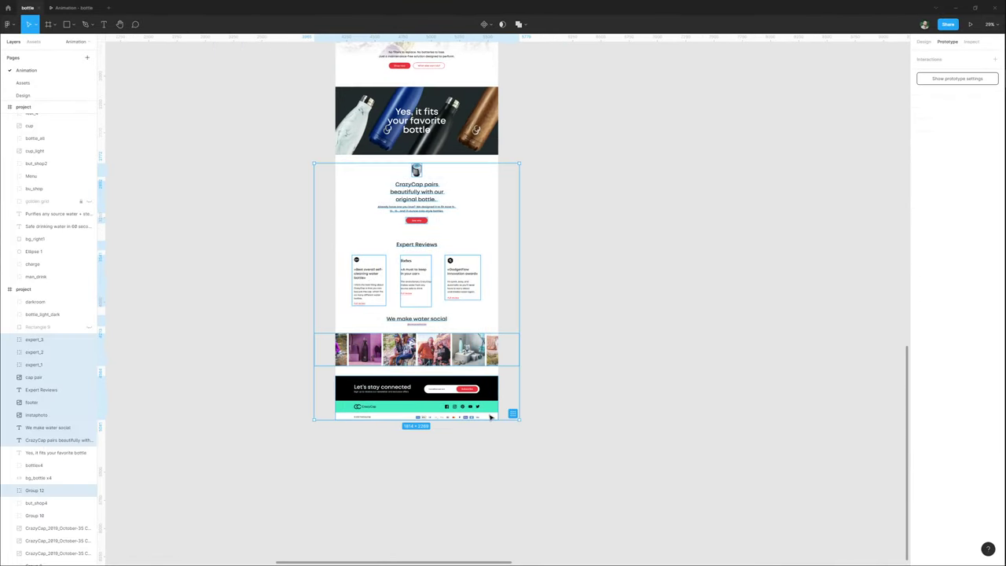
{"action": "scroll", "coordinate": [491, 417], "scroll_direction": "down", "scroll_amount": 6}
{"action": "left_click_drag", "start_coordinate": [647, 304], "coordinate": [541, 302]}
{"action": "scroll", "coordinate": [475, 153], "scroll_direction": "up", "scroll_amount": 3}
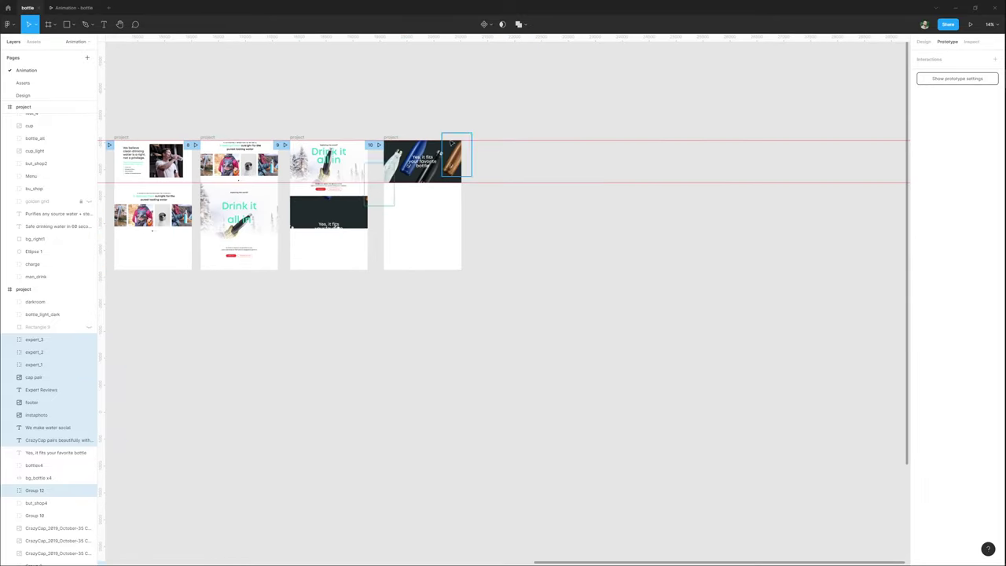
Lengthen frame 10 to about 5364 px and paste the copied sections directly beneath its bottle banner.
{"action": "left_click", "coordinate": [397, 139]}
{"action": "left_click_drag", "start_coordinate": [417, 269], "coordinate": [420, 425]}
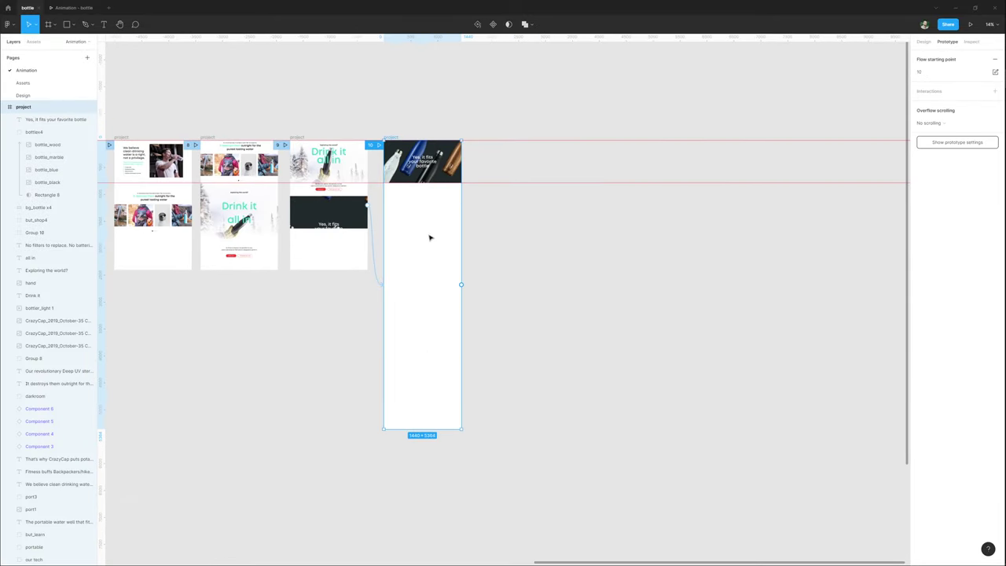
{"action": "key", "text": "ctrl+v"}
{"action": "scroll", "coordinate": [436, 192], "scroll_direction": "up", "scroll_amount": 5}
{"action": "left_click_drag", "start_coordinate": [403, 100], "coordinate": [401, 104]}
{"action": "left_click_drag", "start_coordinate": [410, 256], "coordinate": [405, 342]}
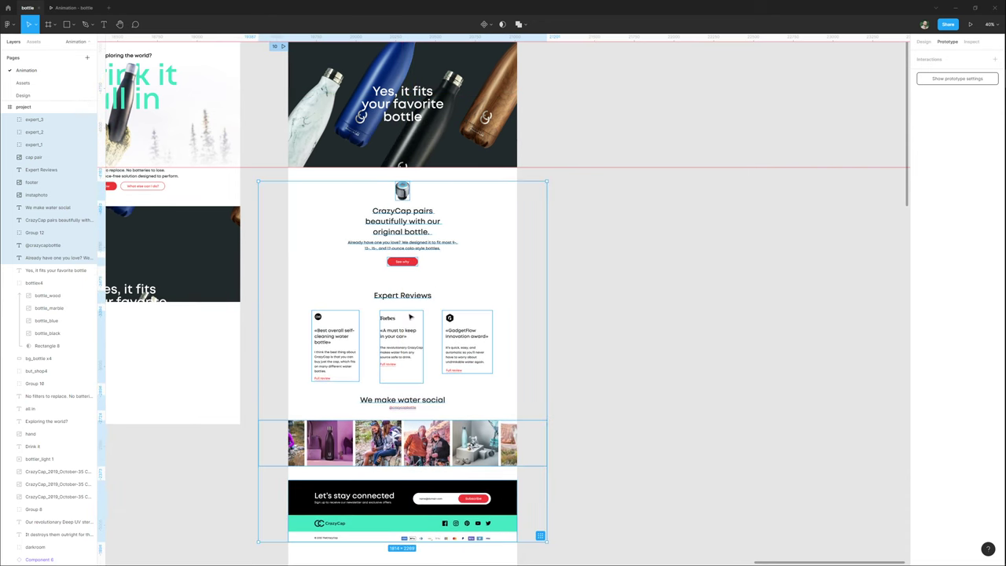
Duplicate frame 10 four times in an evenly spaced row beside it, as flows 11 to 14.
{"action": "scroll", "coordinate": [409, 316], "scroll_direction": "down", "scroll_amount": 3}
{"action": "left_click", "coordinate": [553, 303]}
{"action": "left_click_drag", "start_coordinate": [426, 132], "coordinate": [351, 114]}
{"action": "left_click_drag", "start_coordinate": [277, 132], "coordinate": [447, 130]}
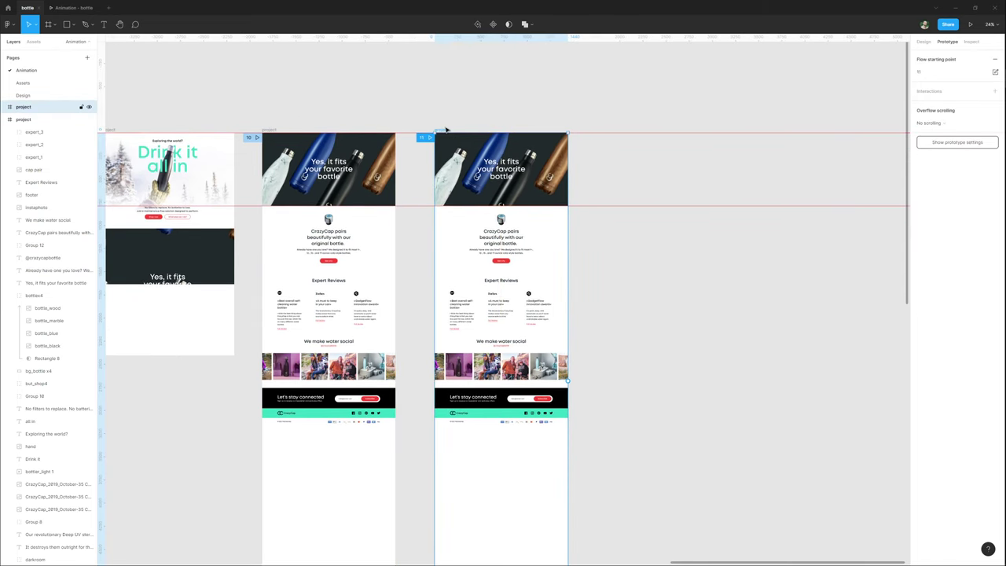
{"action": "key", "text": "ctrl+d"}
{"action": "key", "text": "ctrl+d"}
{"action": "key", "text": "ctrl+d"}
{"action": "scroll", "coordinate": [447, 127], "scroll_direction": "down", "scroll_amount": 4}
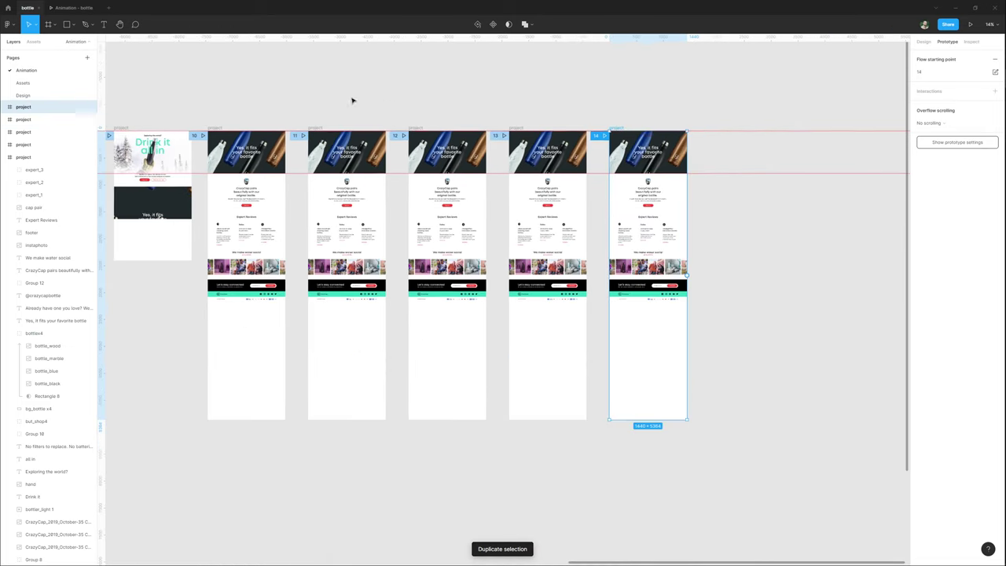
Shift all the newly pasted sections in flow 11 up until the CrazyCap pairing section reaches the top of the frame.
{"action": "left_click_drag", "start_coordinate": [359, 117], "coordinate": [458, 110]}
{"action": "scroll", "coordinate": [429, 103], "scroll_direction": "up", "scroll_amount": 1}
{"action": "left_click", "coordinate": [430, 103]}
{"action": "scroll", "coordinate": [429, 103], "scroll_direction": "up", "scroll_amount": 3}
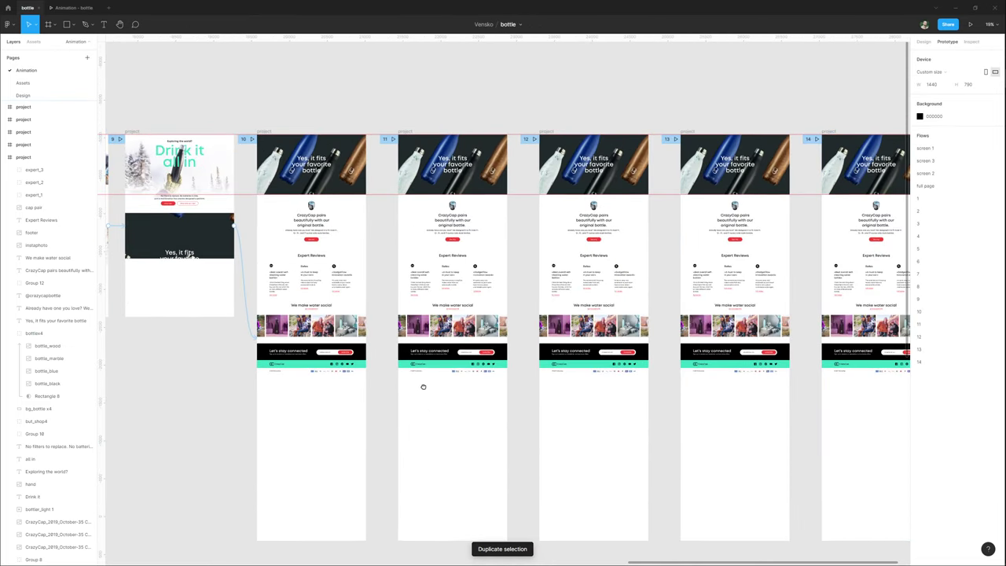
{"action": "scroll", "coordinate": [423, 387], "scroll_direction": "right", "scroll_amount": 2}
{"action": "left_click", "coordinate": [358, 394]}
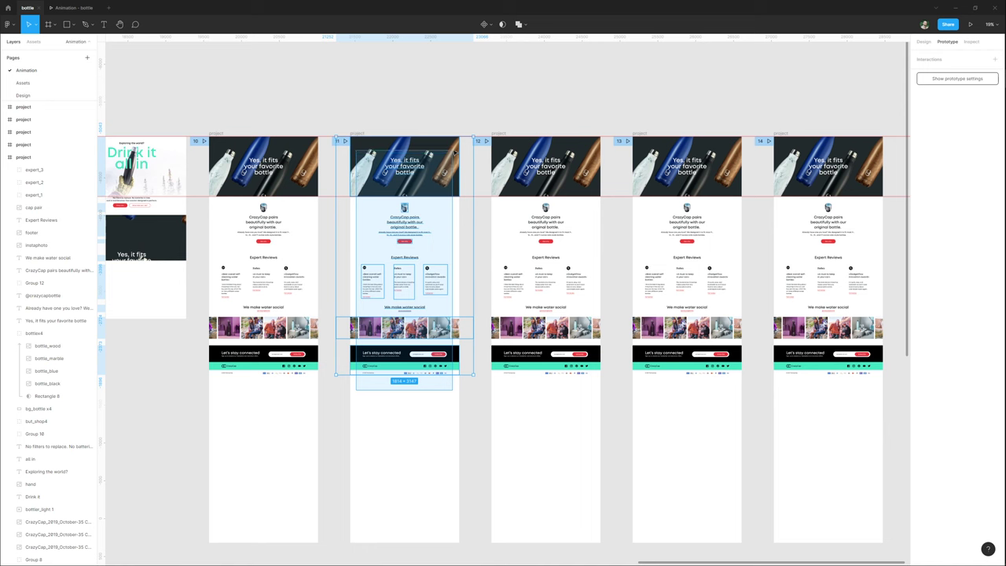
{"action": "left_click_drag", "start_coordinate": [454, 152], "coordinate": [451, 148]}
{"action": "left_click_drag", "start_coordinate": [440, 322], "coordinate": [440, 267]}
{"action": "left_click", "coordinate": [436, 177]}
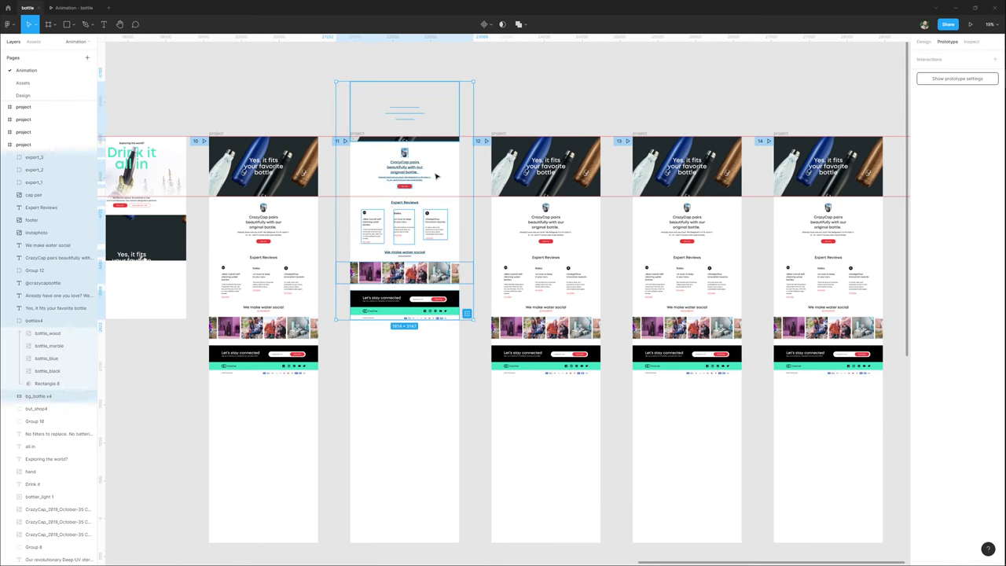
Move the leftover bottle banner pieces in flow 11 up until they are completely outside the frame.
{"action": "left_click", "coordinate": [433, 131]}
{"action": "left_click", "coordinate": [446, 143]}
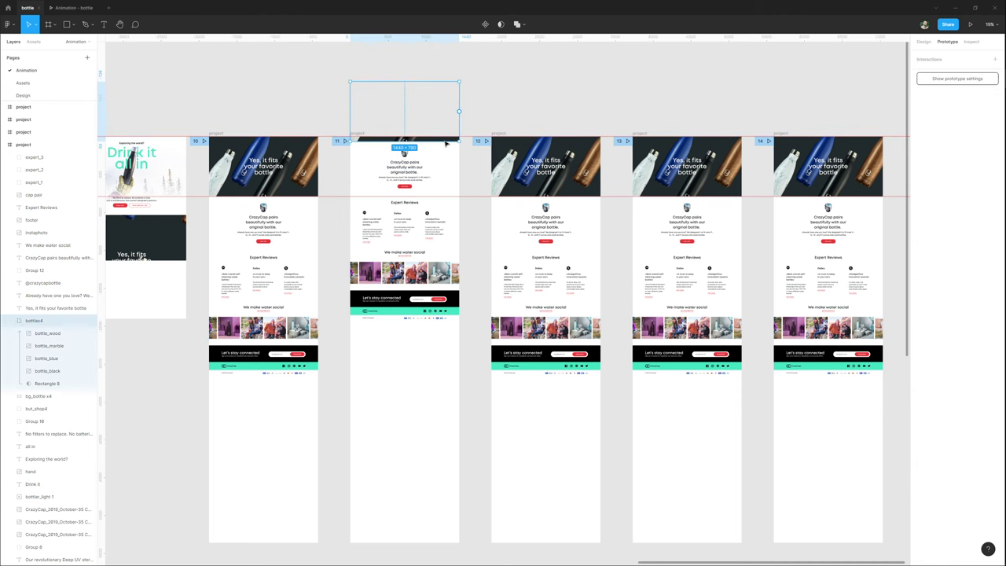
{"action": "left_click_drag", "start_coordinate": [446, 140], "coordinate": [446, 125]}
{"action": "key", "text": "ctrl+z"}
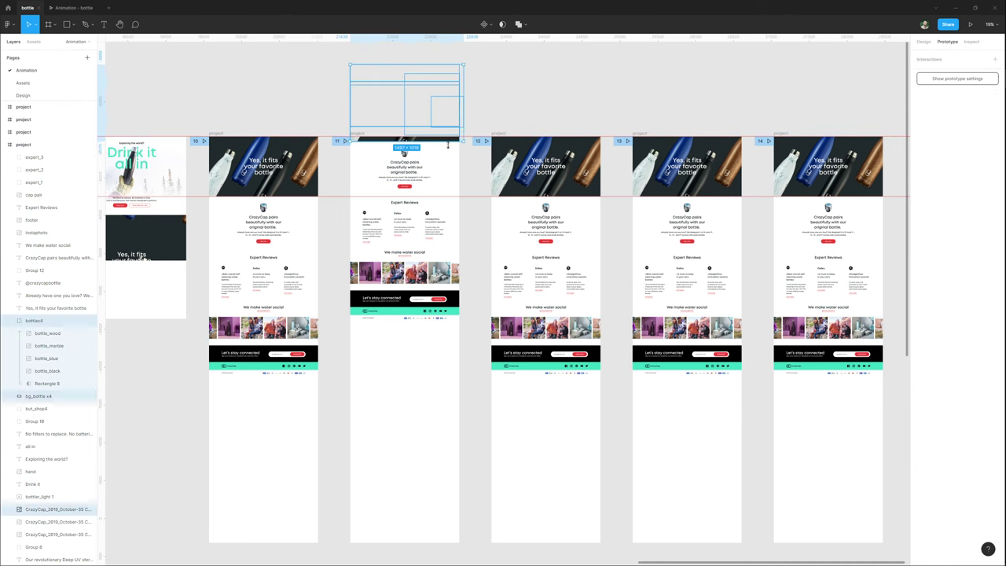
{"action": "key", "text": "Up"}
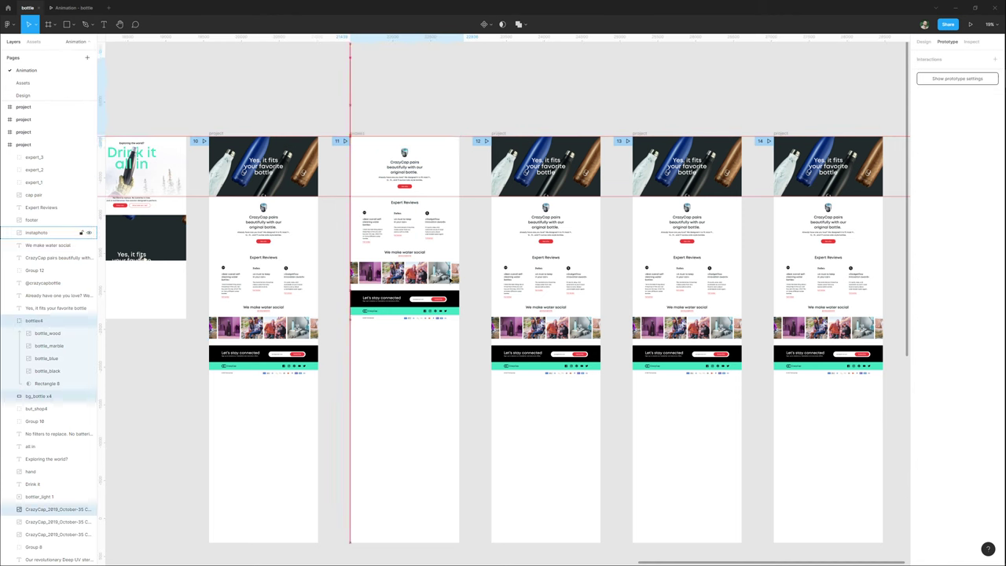
Shift the sections in flow 12 up until Expert Reviews sits at the top of the frame.
{"action": "left_click", "coordinate": [589, 466]}
{"action": "left_click_drag", "start_coordinate": [495, 446], "coordinate": [443, 449]}
{"action": "left_click_drag", "start_coordinate": [448, 399], "coordinate": [561, 142]}
{"action": "left_click_drag", "start_coordinate": [506, 297], "coordinate": [506, 189]}
Shift the sections in flow 13 up until "We make water social" sits at the top of the frame.
{"action": "left_click", "coordinate": [623, 424]}
{"action": "left_click_drag", "start_coordinate": [577, 398], "coordinate": [589, 164]}
{"action": "scroll", "coordinate": [638, 198], "scroll_direction": "up", "scroll_amount": 2}
Shift the sections in flow 14 up until the end of the footer aligns with the lower guide.
{"action": "left_click_drag", "start_coordinate": [745, 349], "coordinate": [692, 348]}
{"action": "left_click", "coordinate": [630, 474]}
{"action": "left_click_drag", "start_coordinate": [630, 473], "coordinate": [784, 143]}
{"action": "left_click_drag", "start_coordinate": [732, 422], "coordinate": [732, 172]}
{"action": "scroll", "coordinate": [684, 178], "scroll_direction": "down", "scroll_amount": 3}
Connect flows 10, 11, 12, 13 and 14 in sequence with on-click Smart animate transitions.
{"action": "left_click_drag", "start_coordinate": [258, 301], "coordinate": [431, 281]}
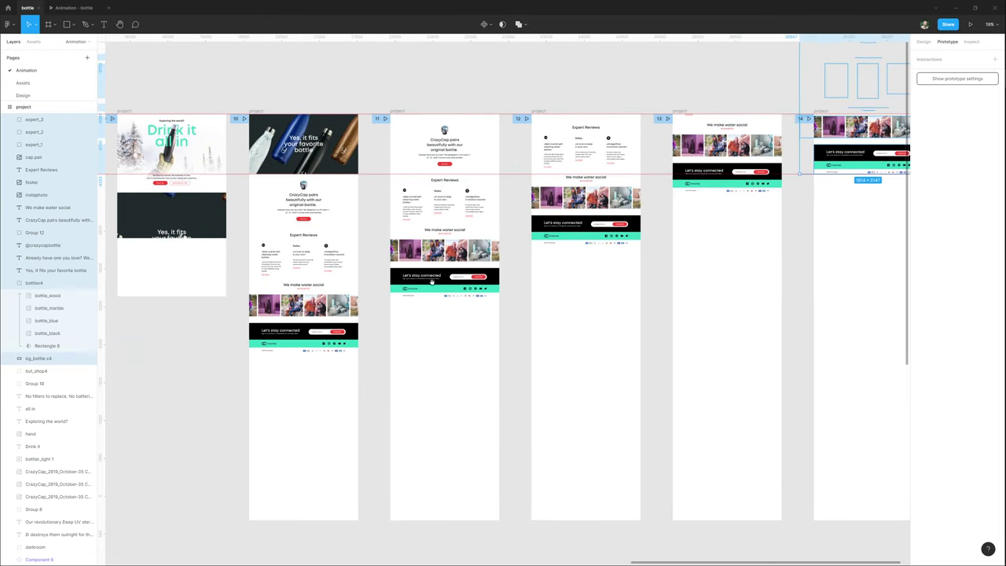
{"action": "left_click", "coordinate": [262, 114]}
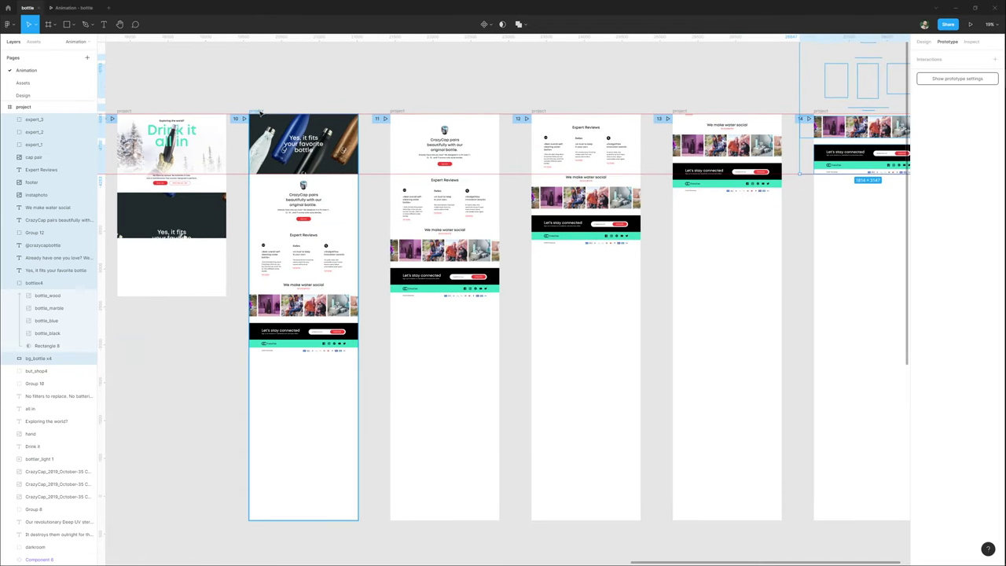
{"action": "left_click_drag", "start_coordinate": [358, 317], "coordinate": [444, 206]}
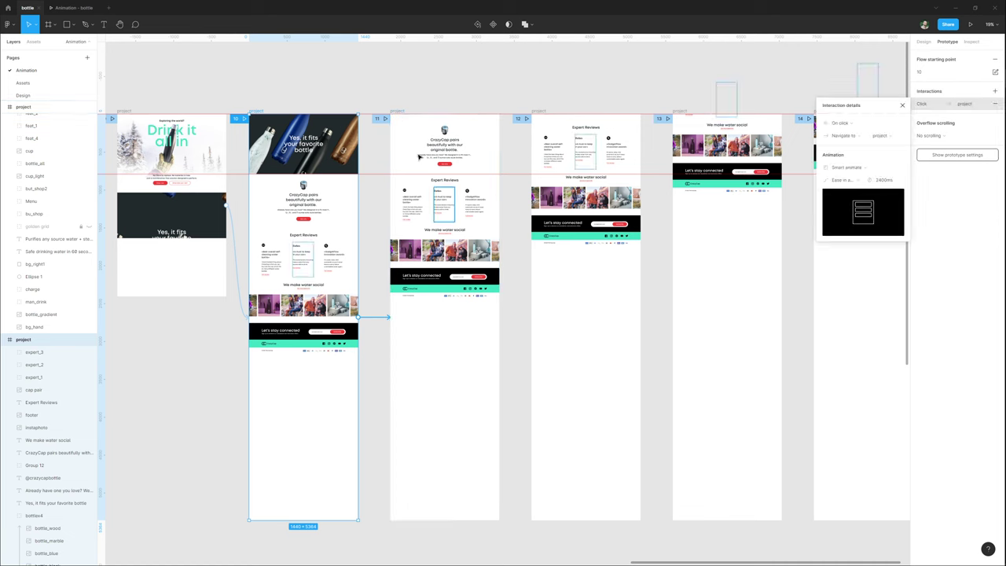
{"action": "left_click", "coordinate": [399, 112]}
{"action": "left_click_drag", "start_coordinate": [499, 319], "coordinate": [698, 253]}
{"action": "left_click", "coordinate": [639, 317]}
{"action": "left_click", "coordinate": [679, 111]}
{"action": "left_click_drag", "start_coordinate": [807, 325], "coordinate": [743, 327]}
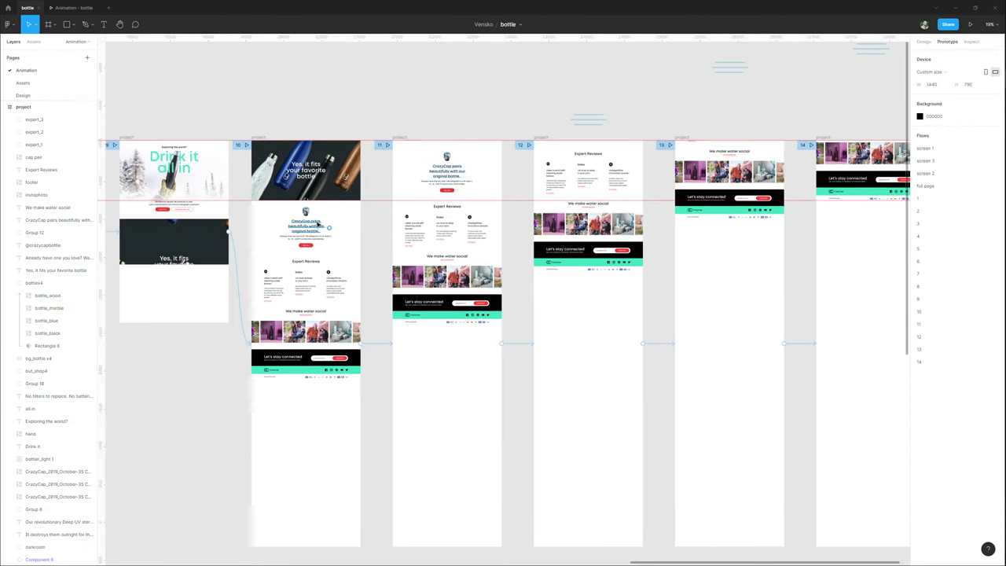
In flow 10, lower the pairing section's heading, description and "See why" button so they spread apart vertically.
{"action": "left_click", "coordinate": [312, 219]}
{"action": "scroll", "coordinate": [313, 218], "scroll_direction": "up", "scroll_amount": 5}
{"action": "left_click_drag", "start_coordinate": [333, 293], "coordinate": [328, 319]}
{"action": "left_click_drag", "start_coordinate": [342, 276], "coordinate": [343, 308]}
{"action": "left_click", "coordinate": [427, 284]}
{"action": "left_click_drag", "start_coordinate": [332, 251], "coordinate": [337, 271]}
Rotate the cap image in flow 10 counter-clockwise and lower it to just above the pairing heading.
{"action": "left_click", "coordinate": [325, 222]}
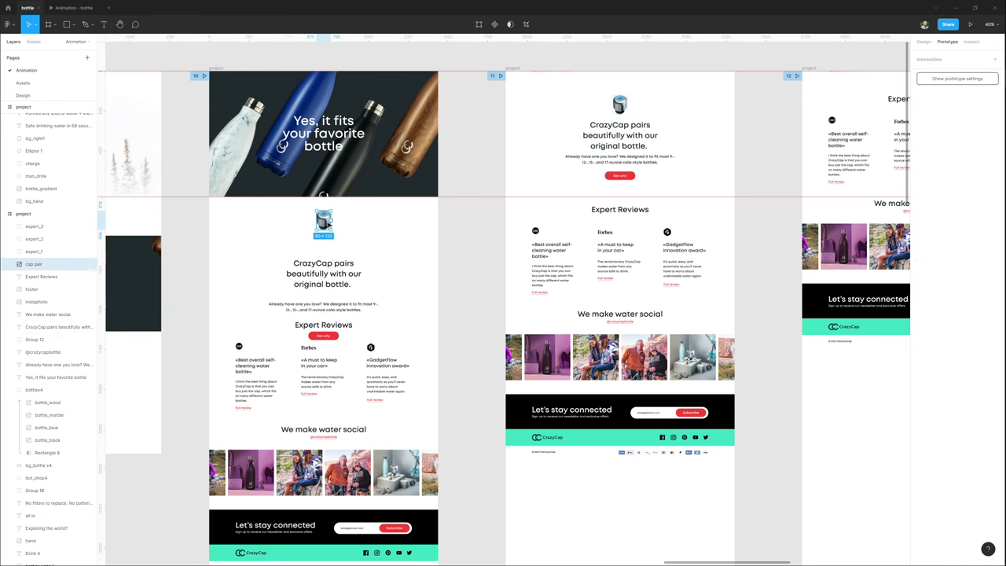
{"action": "scroll", "coordinate": [330, 228], "scroll_direction": "up", "scroll_amount": 3}
{"action": "left_click_drag", "start_coordinate": [324, 208], "coordinate": [325, 222]}
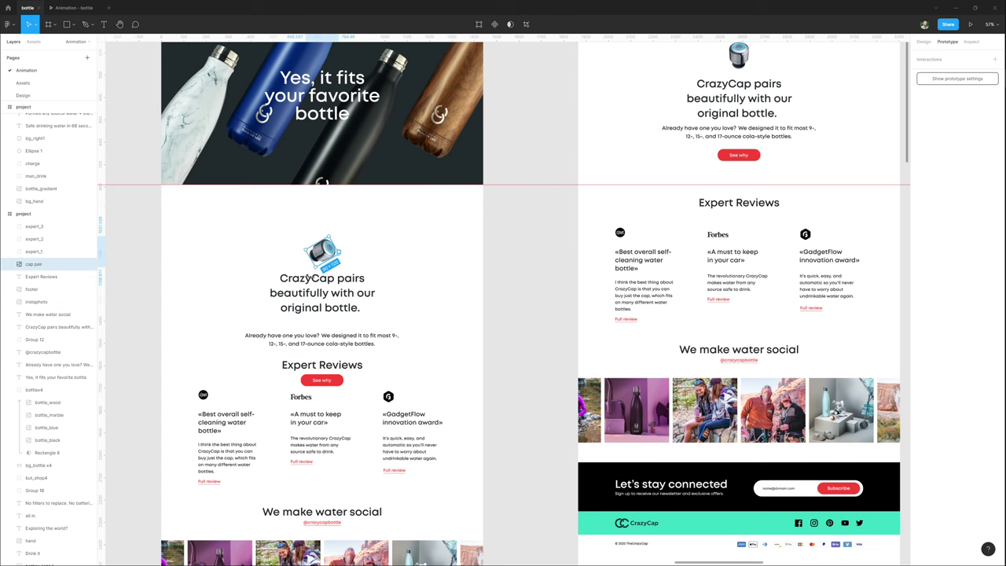
{"action": "scroll", "coordinate": [328, 241], "scroll_direction": "down", "scroll_amount": 1}
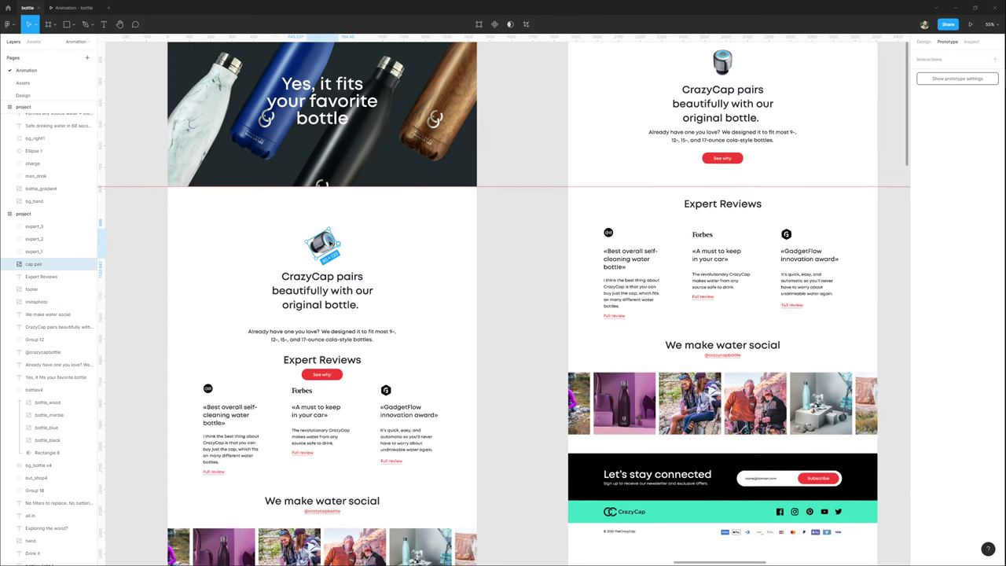
In flow 11, lower the Expert Reviews heading slightly and stagger the three review columns downward, with the third one lowest.
{"action": "left_click_drag", "start_coordinate": [546, 221], "coordinate": [267, 245]}
{"action": "left_click_drag", "start_coordinate": [557, 213], "coordinate": [534, 204]}
{"action": "left_click", "coordinate": [481, 305]}
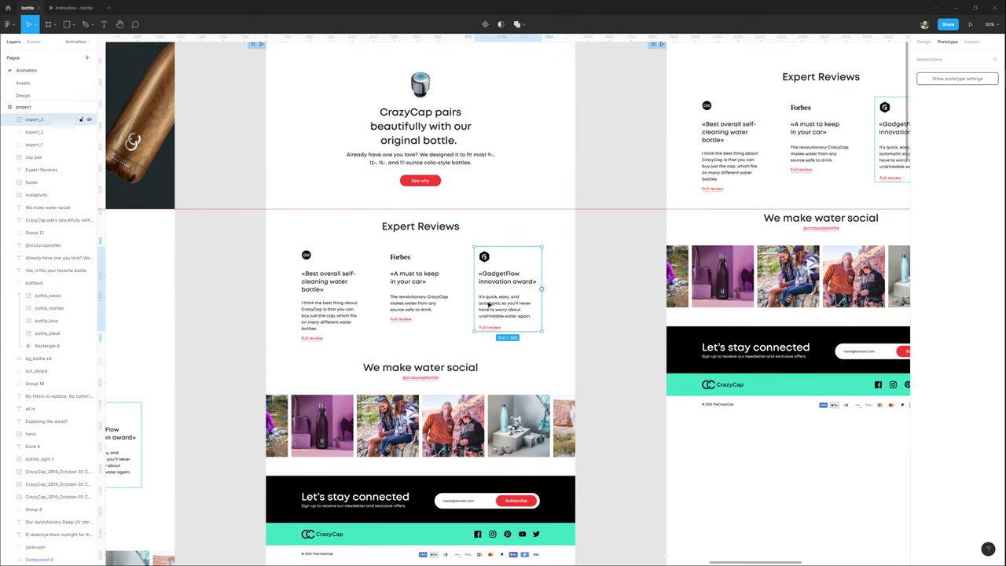
{"action": "scroll", "coordinate": [438, 257], "scroll_direction": "right", "scroll_amount": 5}
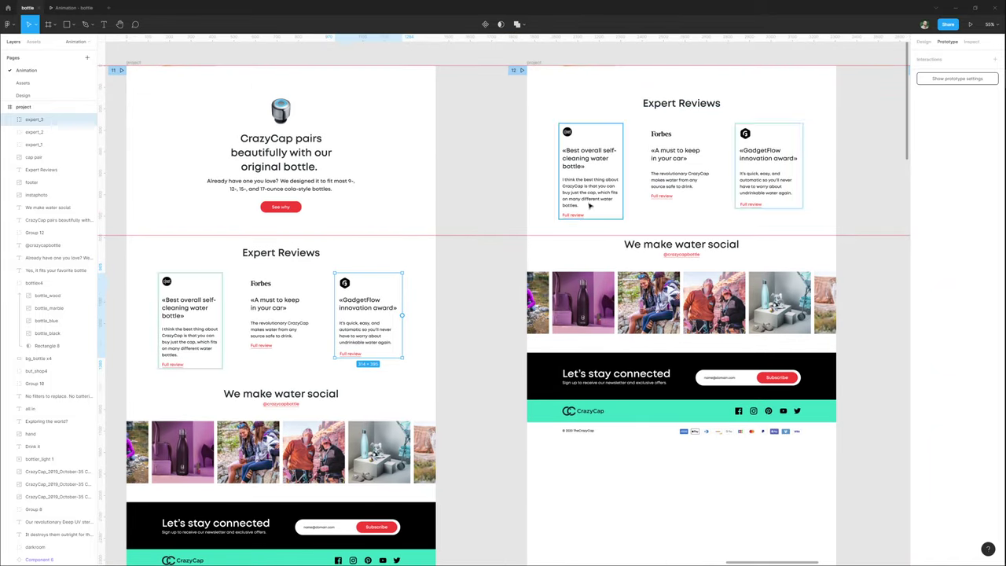
{"action": "scroll", "coordinate": [397, 305], "scroll_direction": "down", "scroll_amount": 1}
{"action": "left_click_drag", "start_coordinate": [394, 264], "coordinate": [394, 409]}
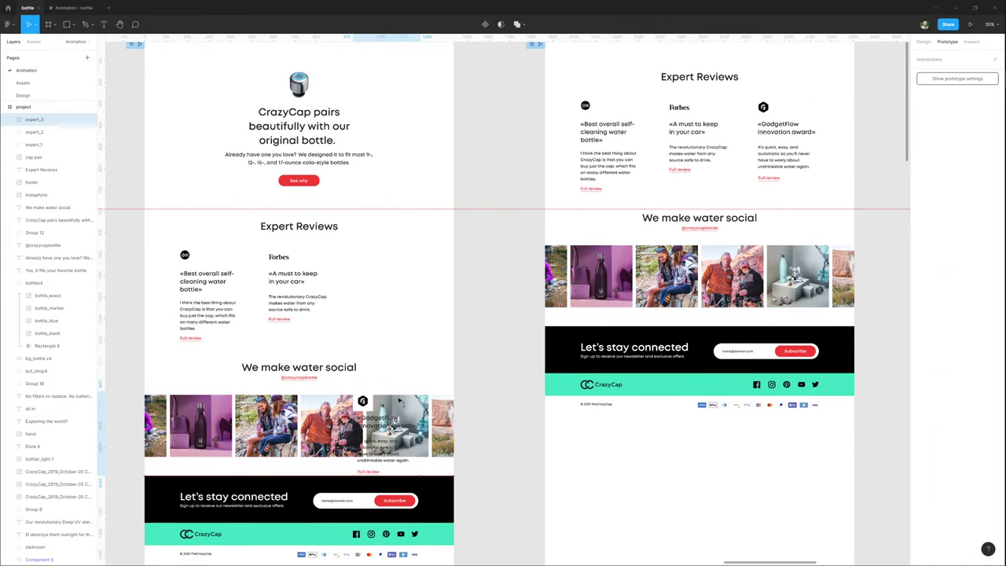
{"action": "left_click", "coordinate": [307, 267]}
{"action": "left_click_drag", "start_coordinate": [307, 267], "coordinate": [306, 390]}
{"action": "left_click_drag", "start_coordinate": [233, 299], "coordinate": [213, 339]}
{"action": "left_click_drag", "start_coordinate": [317, 231], "coordinate": [316, 271]}
Scale the social photo strip in flow 12 down around its centre to about 1474 × 235 px.
{"action": "scroll", "coordinate": [330, 276], "scroll_direction": "right", "scroll_amount": 10}
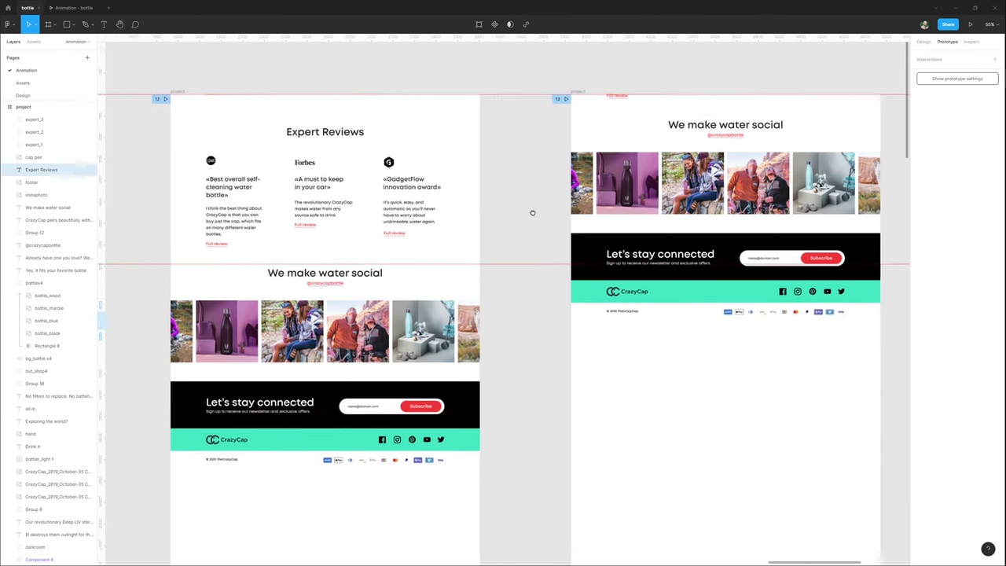
{"action": "left_click", "coordinate": [346, 329]}
{"action": "scroll", "coordinate": [346, 328], "scroll_direction": "left", "scroll_amount": 5}
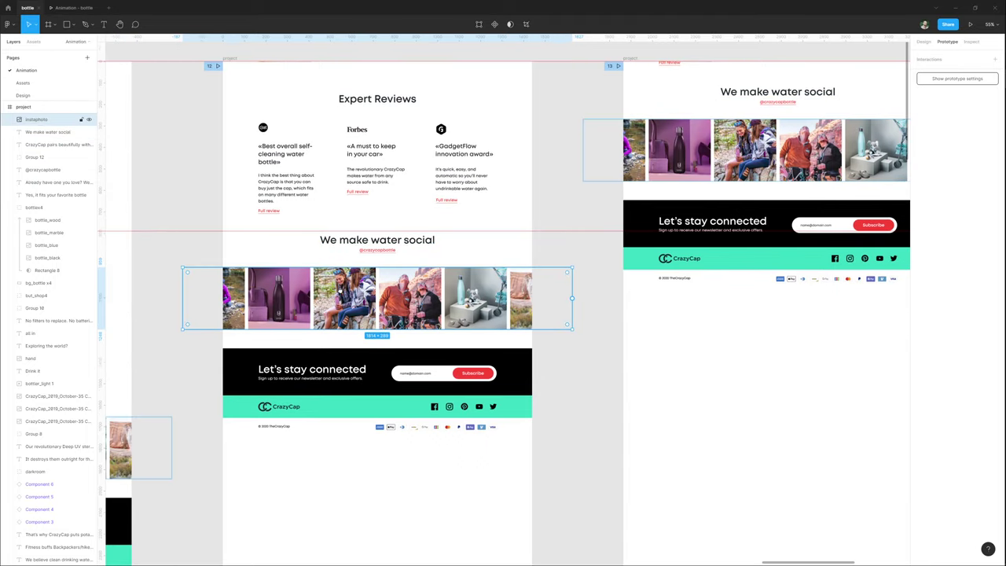
{"action": "scroll", "coordinate": [334, 297], "scroll_direction": "up", "scroll_amount": 3}
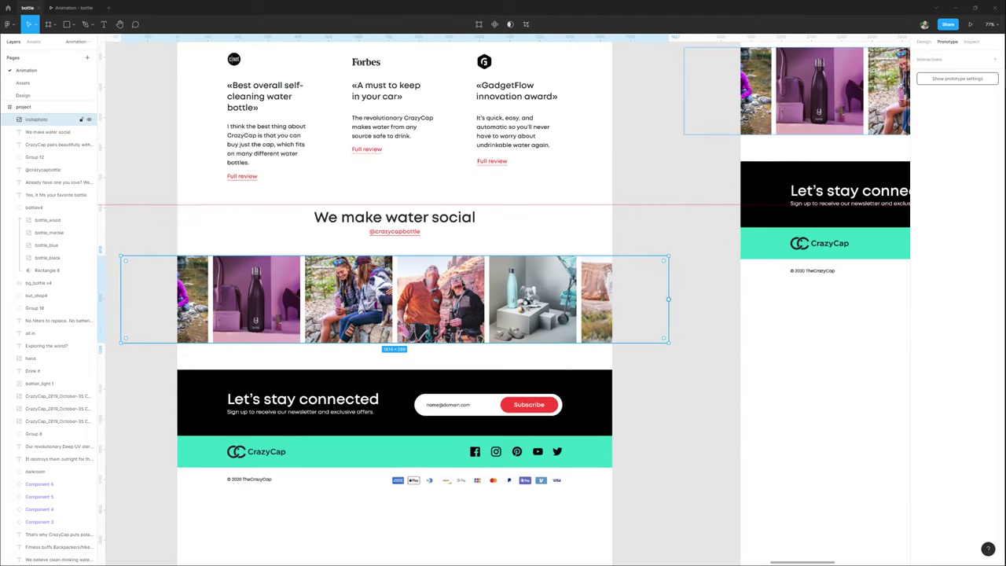
{"action": "left_click_drag", "start_coordinate": [434, 254], "coordinate": [433, 296]}
{"action": "key", "text": "ctrl+z"}
{"action": "mouse_move", "coordinate": [513, 294]}
{"action": "left_mouse_down"}
{"action": "mouse_move", "coordinate": [512, 340]}
{"action": "mouse_move", "coordinate": [512, 311]}
{"action": "left_mouse_up"}
{"action": "key", "text": "ctrl+z"}
{"action": "left_click_drag", "start_coordinate": [664, 255], "coordinate": [770, 299]}
{"action": "left_click_drag", "start_coordinate": [326, 296], "coordinate": [529, 295]}
{"action": "key", "text": "ctrl+z"}
{"action": "key", "text": "ctrl+z"}
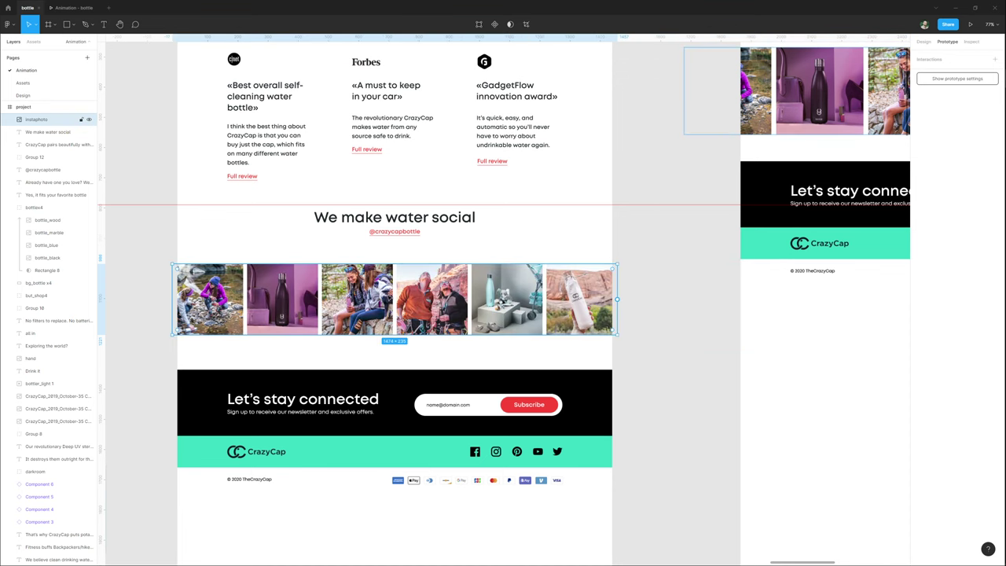
Mask flow 12's photo strip with a full-width rectangle behind it, and collapse the mask to a band about 7 px high at its lower edge.
{"action": "left_click", "coordinate": [244, 240]}
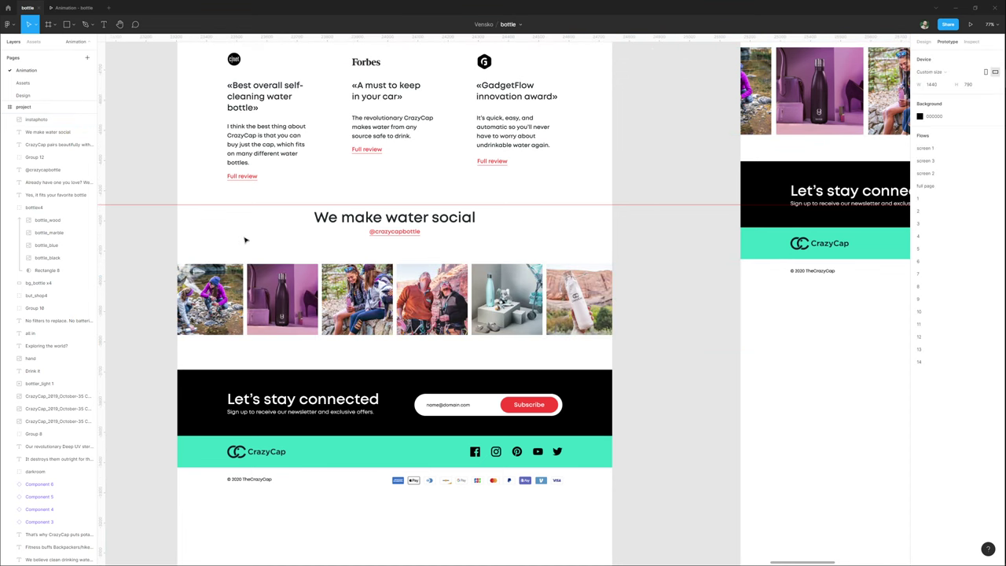
{"action": "key", "text": "r"}
{"action": "mouse_move", "coordinate": [177, 335]}
{"action": "left_mouse_down"}
{"action": "mouse_move", "coordinate": [521, 264]}
{"action": "mouse_move", "coordinate": [611, 265]}
{"action": "left_mouse_up"}
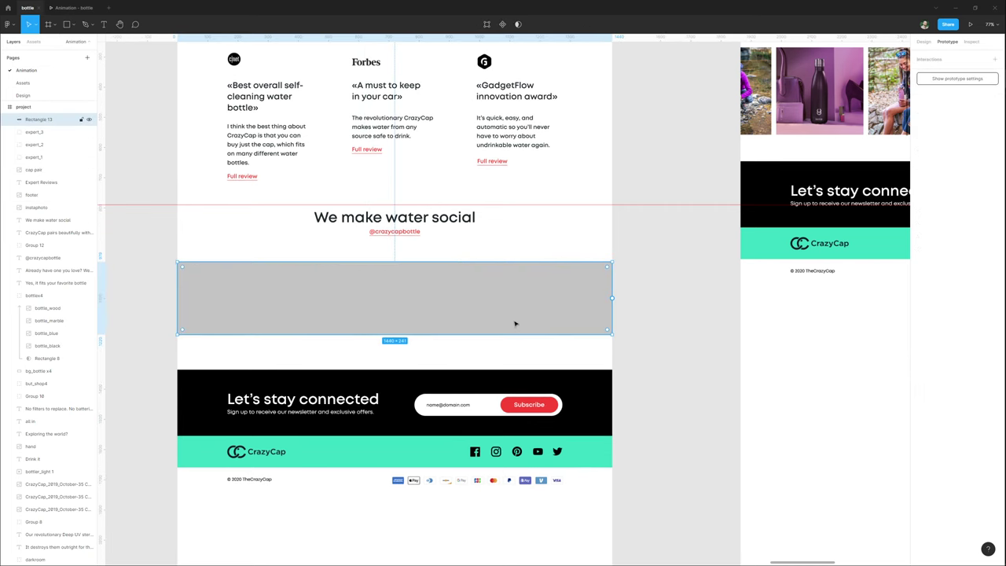
{"action": "key", "text": "ctrl+shift+bracketleft"}
{"action": "left_click", "coordinate": [507, 315], "text": "shift"}
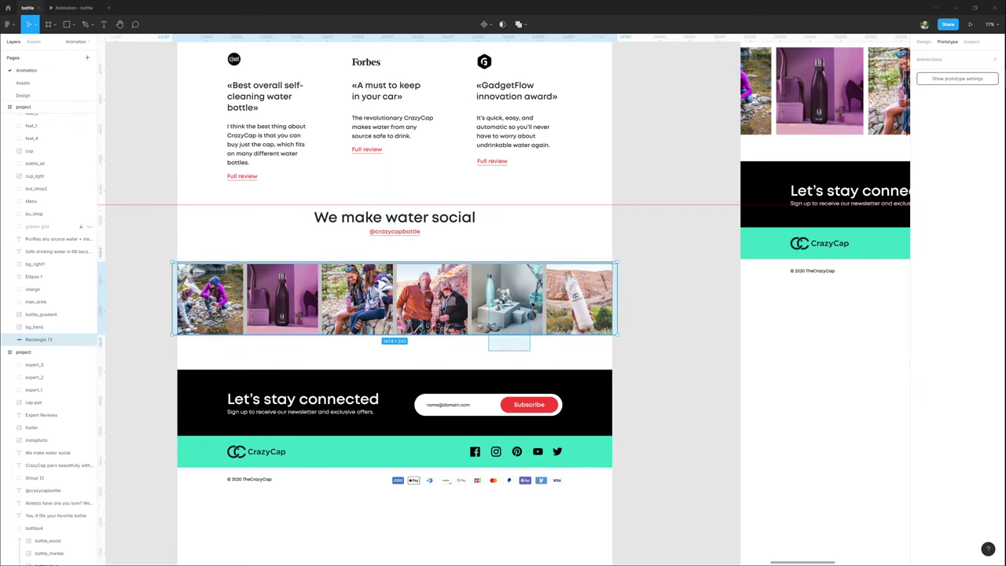
{"action": "right_click", "coordinate": [505, 302]}
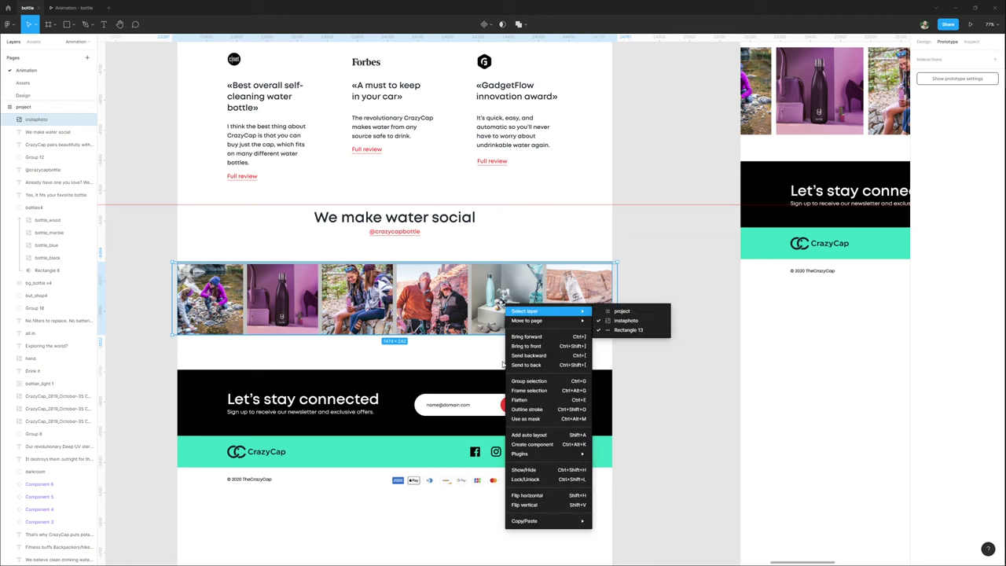
{"action": "left_click", "coordinate": [533, 421]}
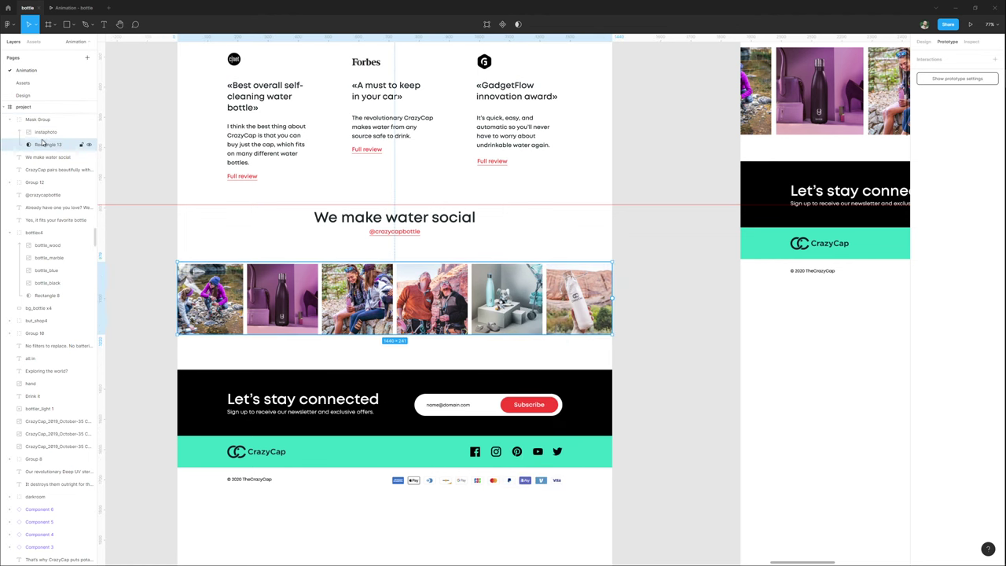
{"action": "left_click_drag", "start_coordinate": [396, 260], "coordinate": [402, 331]}
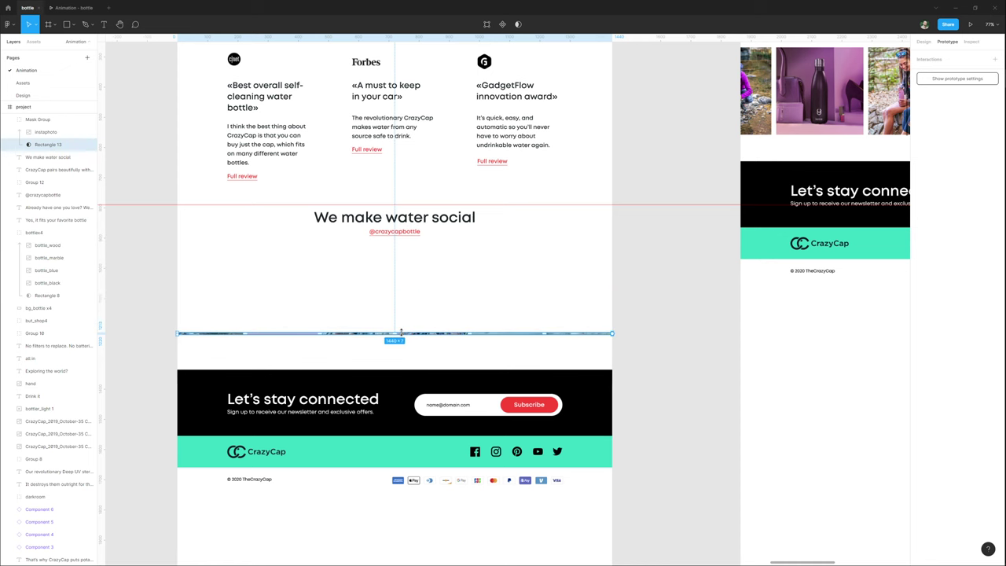
Move the footer in flow 12 well down and lower the masked photo strip to sit a little above it.
{"action": "left_click", "coordinate": [412, 393]}
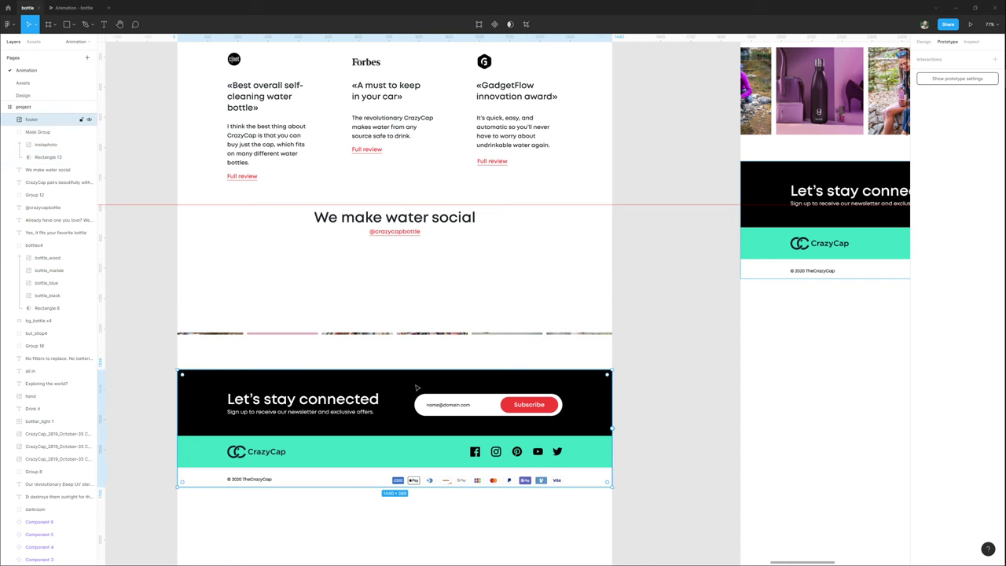
{"action": "left_click_drag", "start_coordinate": [425, 400], "coordinate": [427, 459]}
{"action": "key", "text": "ctrl+z"}
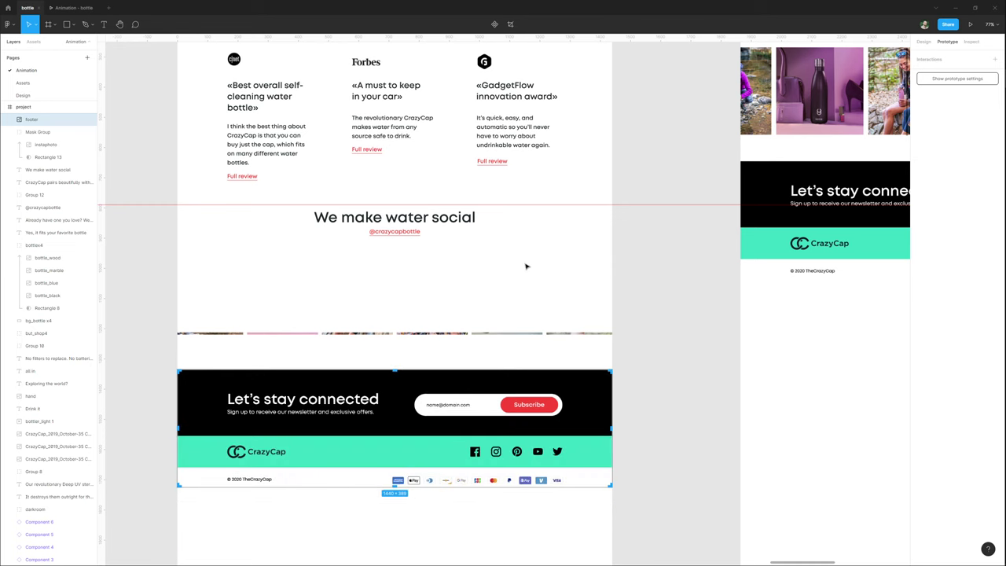
{"action": "left_click", "coordinate": [513, 286]}
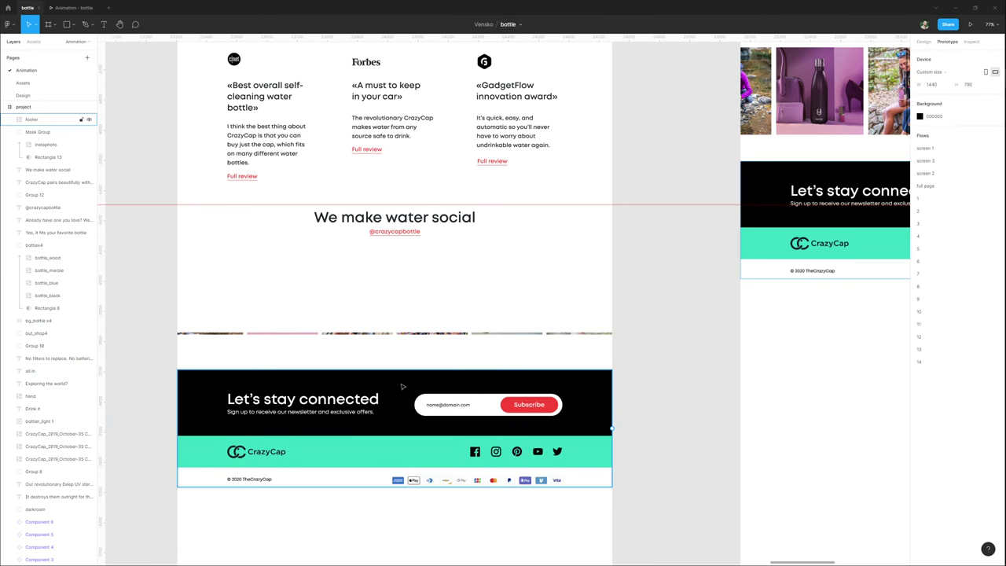
{"action": "left_click_drag", "start_coordinate": [402, 386], "coordinate": [401, 524]}
{"action": "left_click", "coordinate": [436, 334]}
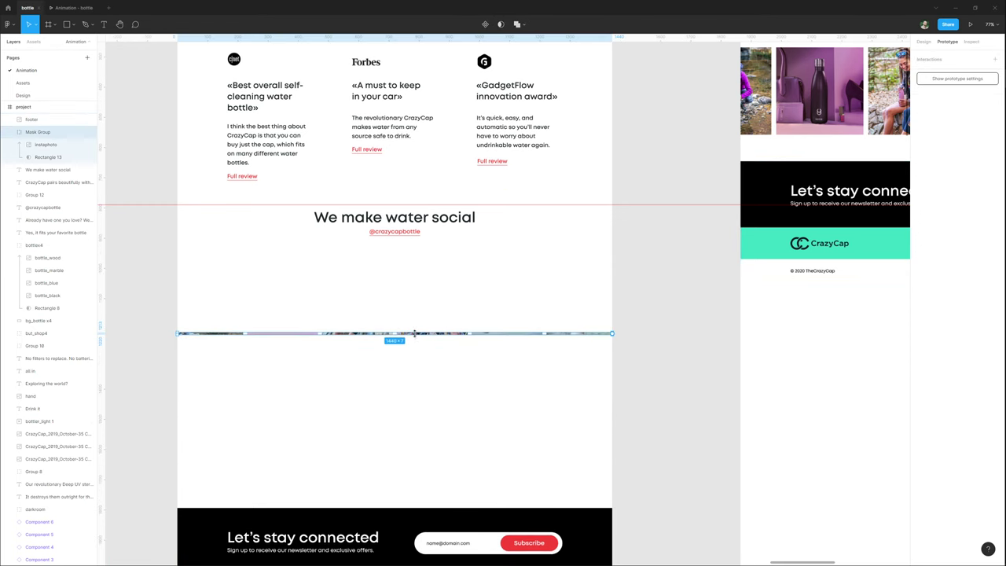
{"action": "left_click_drag", "start_coordinate": [417, 335], "coordinate": [420, 446]}
{"action": "left_click", "coordinate": [395, 233]}
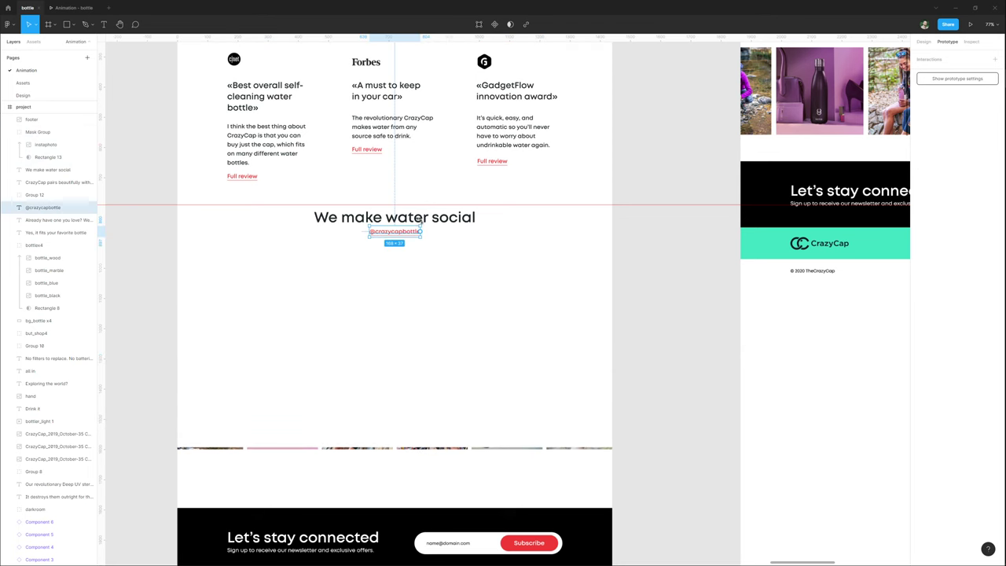
{"action": "left_click", "coordinate": [436, 222], "text": "shift"}
{"action": "left_click_drag", "start_coordinate": [461, 219], "coordinate": [462, 293]}
{"action": "left_click", "coordinate": [431, 355]}
{"action": "left_click_drag", "start_coordinate": [399, 308], "coordinate": [399, 328]}
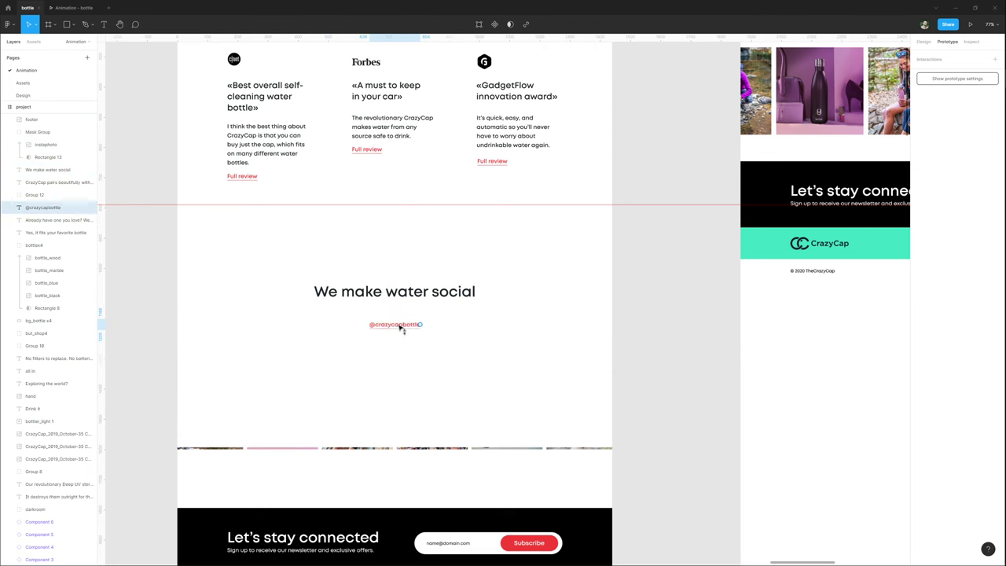
{"action": "left_click", "coordinate": [498, 255]}
Delete the social photo strip from flow 13.
{"action": "scroll", "coordinate": [498, 253], "scroll_direction": "down", "scroll_amount": 5}
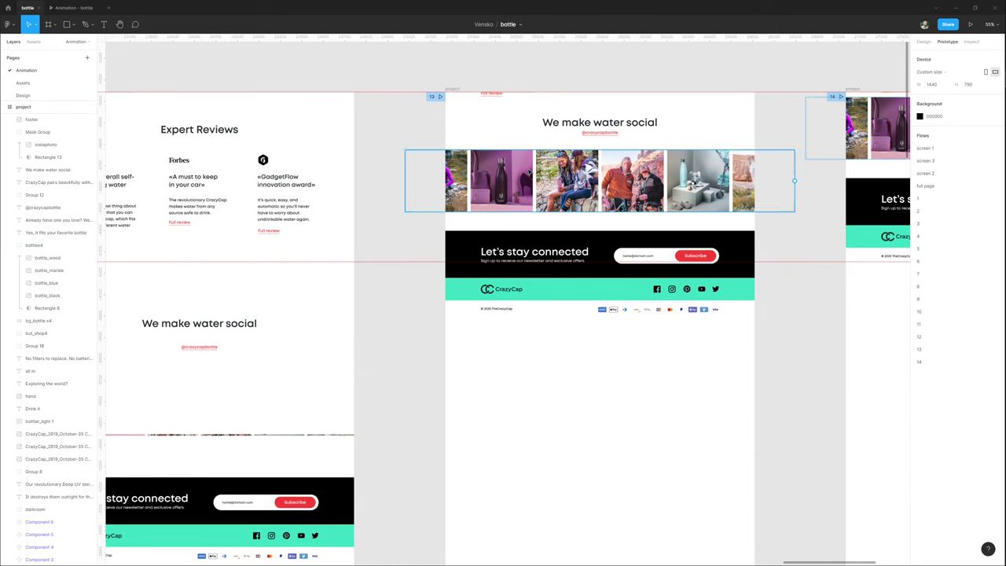
{"action": "left_click", "coordinate": [482, 210]}
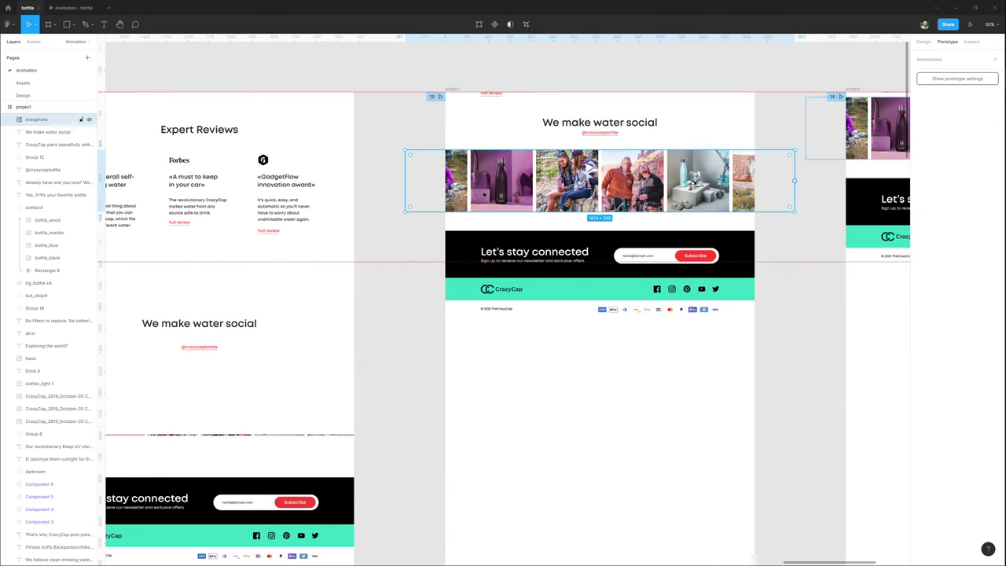
{"action": "key", "text": "Delete"}
{"action": "scroll", "coordinate": [326, 328], "scroll_direction": "down", "scroll_amount": 2}
{"action": "scroll", "coordinate": [325, 328], "scroll_direction": "left", "scroll_amount": 4}
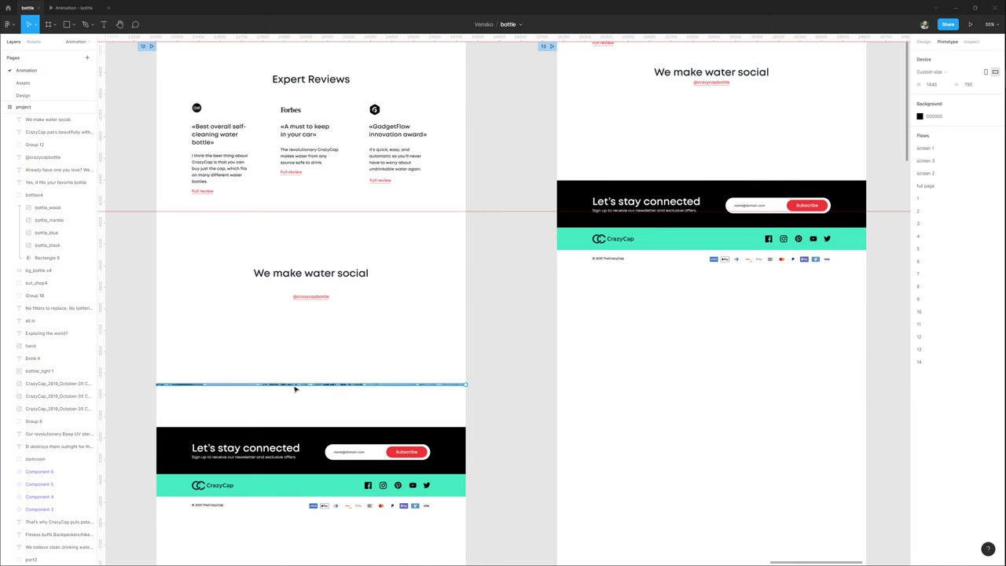
Paste the copied mask group with the photo strip into flow 13 and move it just above the footer.
{"action": "scroll", "coordinate": [590, 118], "scroll_direction": "up", "scroll_amount": 2}
{"action": "scroll", "coordinate": [590, 118], "scroll_direction": "right", "scroll_amount": 3}
{"action": "key", "text": "ctrl+v"}
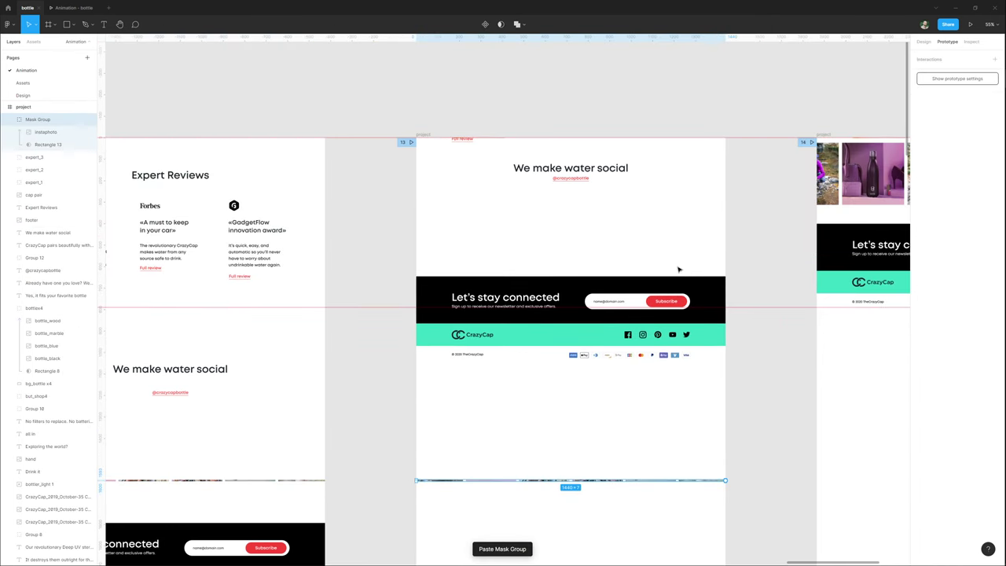
{"action": "left_click_drag", "start_coordinate": [579, 484], "coordinate": [574, 255]}
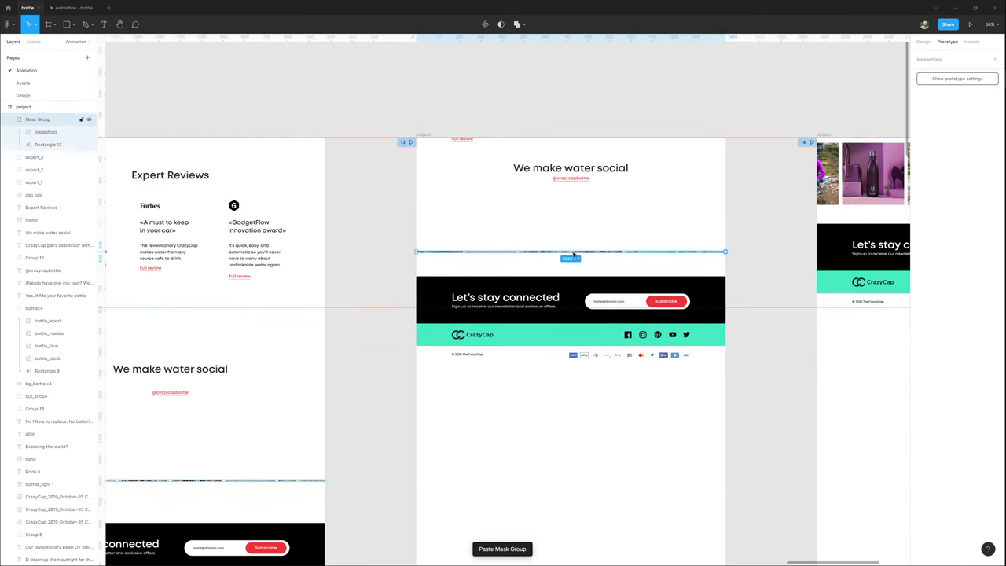
Extend the mask rectangle in flow 13 upward to reveal the full photos, making the mask group 1440 × 267.
{"action": "left_click", "coordinate": [67, 146]}
{"action": "left_click_drag", "start_coordinate": [577, 249], "coordinate": [578, 200]}
{"action": "left_click_drag", "start_coordinate": [577, 253], "coordinate": [574, 234]}
{"action": "left_click", "coordinate": [576, 267]}
{"action": "left_click", "coordinate": [574, 239]}
Compare the social photo strip and footer placement in flows 13 and 14.
{"action": "scroll", "coordinate": [567, 285], "scroll_direction": "down", "scroll_amount": 1, "text": "ctrl"}
{"action": "scroll", "coordinate": [503, 252], "scroll_direction": "right", "scroll_amount": 5}
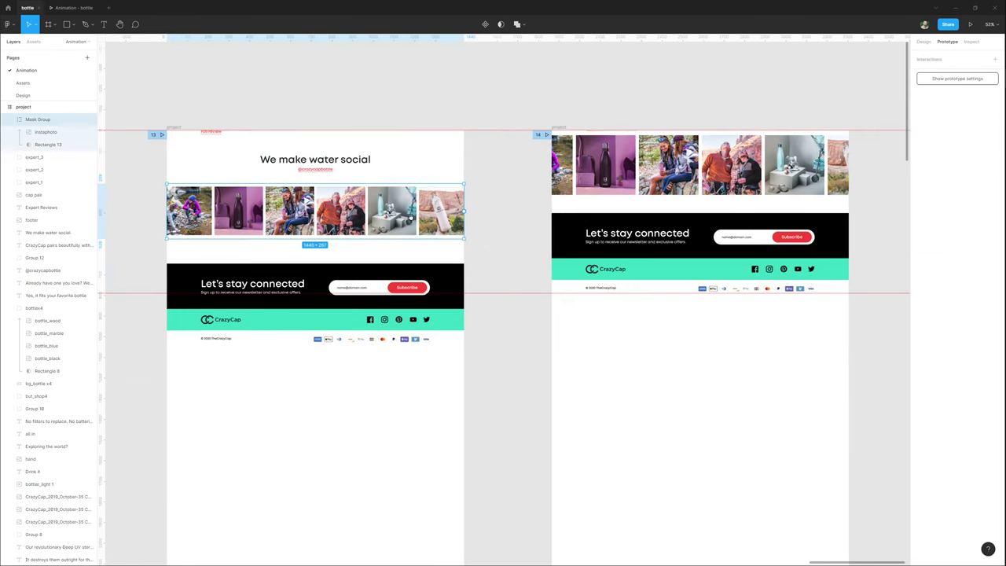
{"action": "left_click_drag", "start_coordinate": [517, 171], "coordinate": [485, 179]}
{"action": "left_click", "coordinate": [469, 208]}
{"action": "left_click", "coordinate": [562, 197]}
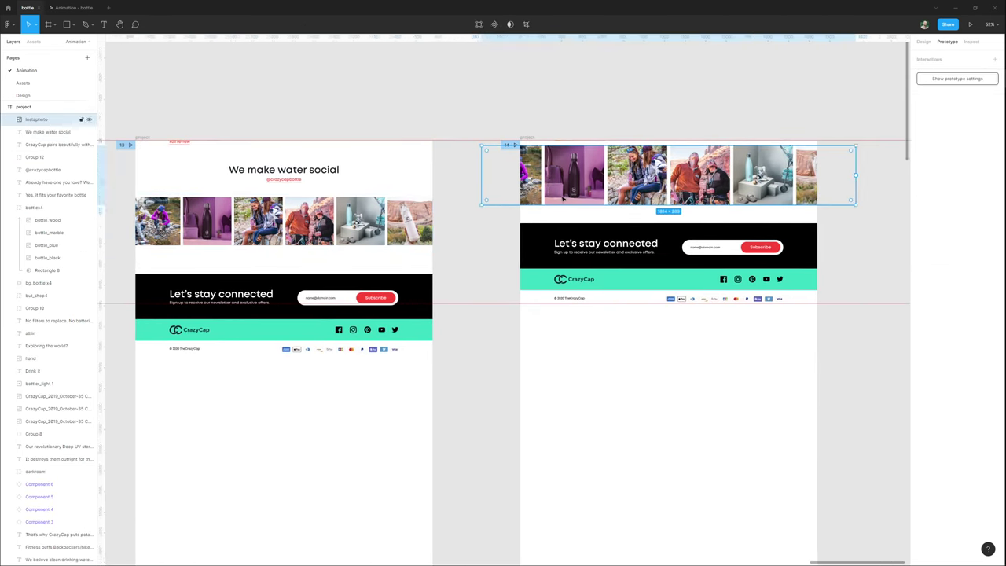
{"action": "left_click_drag", "start_coordinate": [675, 180], "coordinate": [561, 201]}
{"action": "scroll", "coordinate": [578, 217], "scroll_direction": "up", "scroll_amount": 5, "text": "ctrl"}
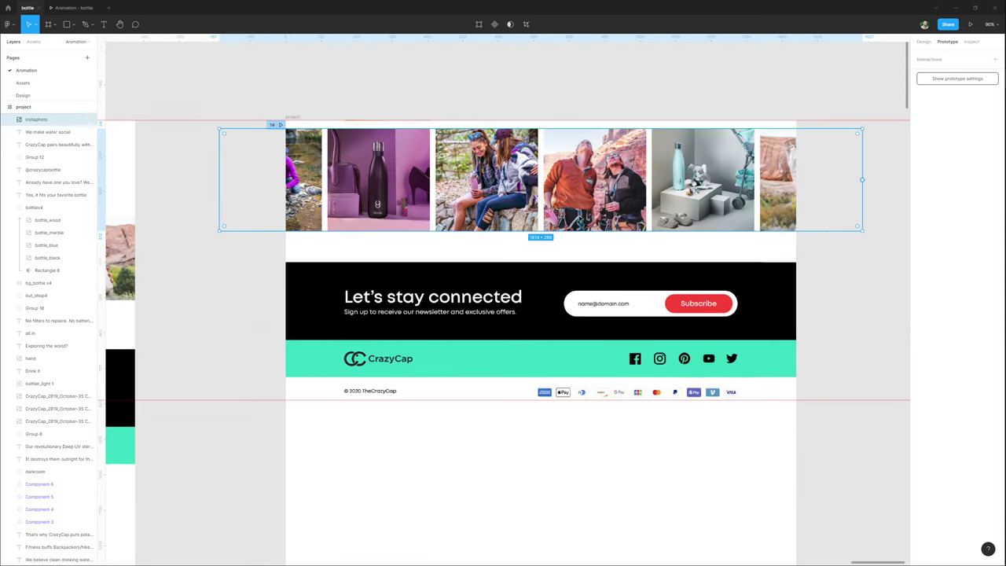
{"action": "left_click", "coordinate": [593, 314]}
{"action": "scroll", "coordinate": [566, 307], "scroll_direction": "down", "scroll_amount": 5, "text": "ctrl"}
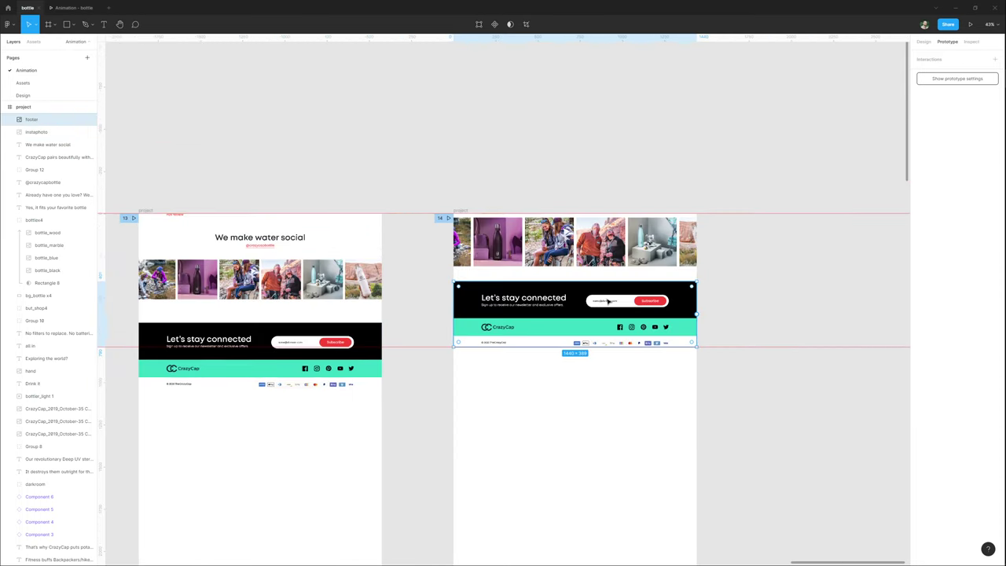
{"action": "scroll", "coordinate": [538, 295], "scroll_direction": "down", "scroll_amount": 2}
{"action": "scroll", "coordinate": [538, 295], "scroll_direction": "left", "scroll_amount": 2}
{"action": "scroll", "coordinate": [538, 295], "scroll_direction": "down", "scroll_amount": 3, "text": "ctrl"}
{"action": "left_click_drag", "start_coordinate": [453, 316], "coordinate": [573, 213]}
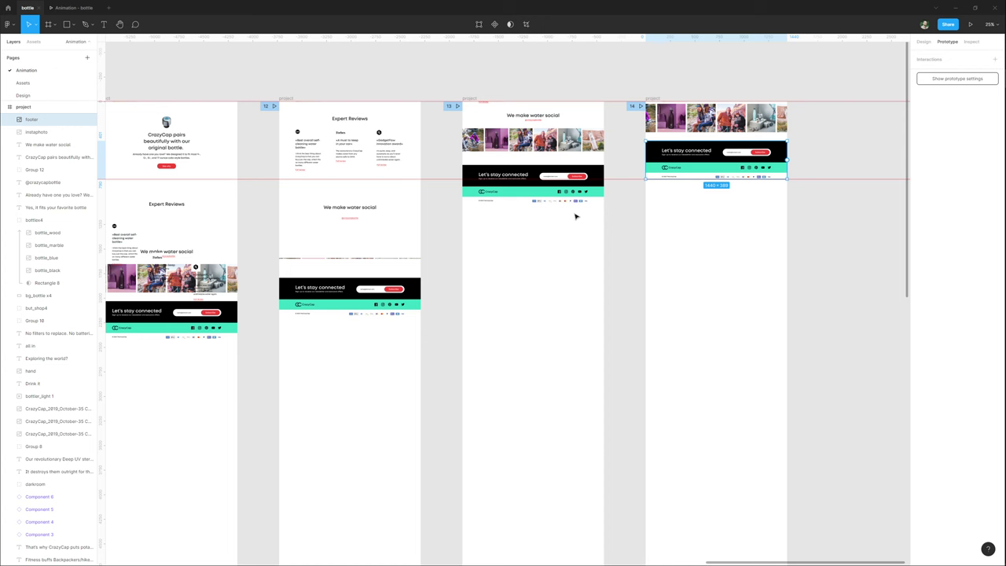
Check the prototype connections of the frames in flows 11, 13 and 14.
{"action": "scroll", "coordinate": [575, 217], "scroll_direction": "down", "scroll_amount": 2, "text": "ctrl"}
{"action": "scroll", "coordinate": [532, 231], "scroll_direction": "up", "scroll_amount": 1}
{"action": "left_click", "coordinate": [924, 43]}
{"action": "left_click", "coordinate": [947, 44]}
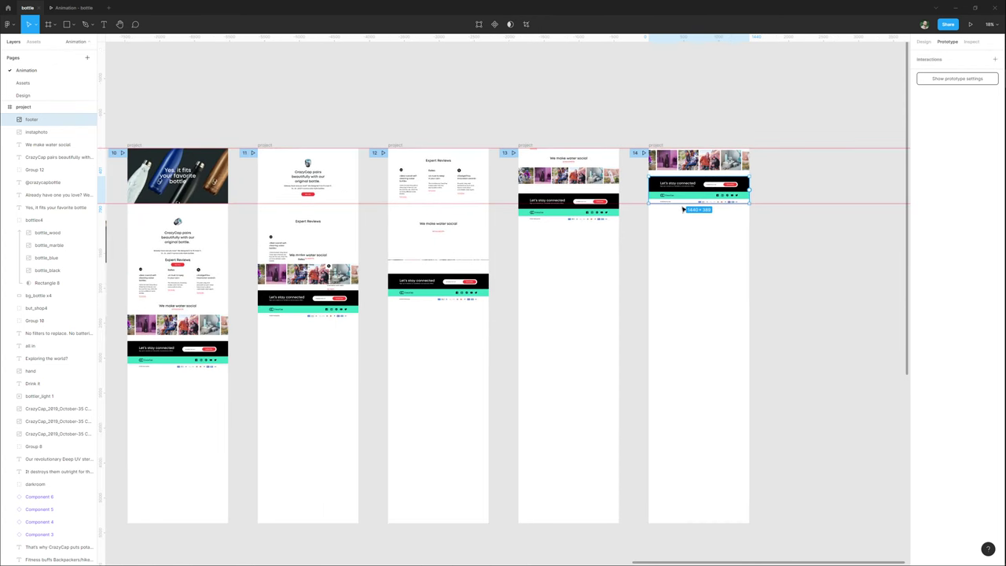
{"action": "left_click", "coordinate": [264, 145]}
{"action": "left_click", "coordinate": [524, 145]}
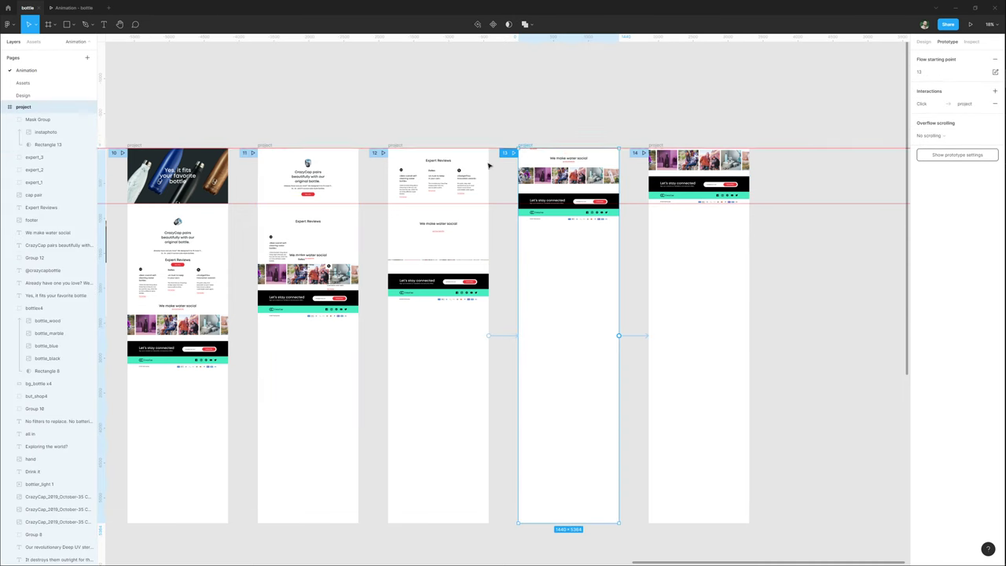
{"action": "left_click", "coordinate": [660, 146]}
Preview the prototype from flow 9 and play it through the reviews and social sections to the footer.
{"action": "scroll", "coordinate": [537, 117], "scroll_direction": "left", "scroll_amount": 8}
{"action": "left_click", "coordinate": [356, 128]}
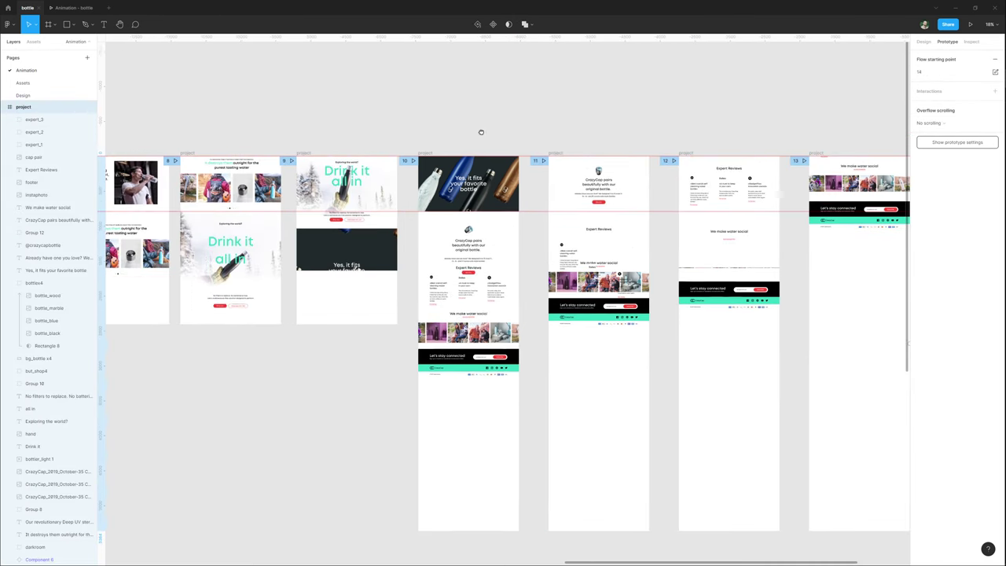
{"action": "left_click", "coordinate": [290, 160]}
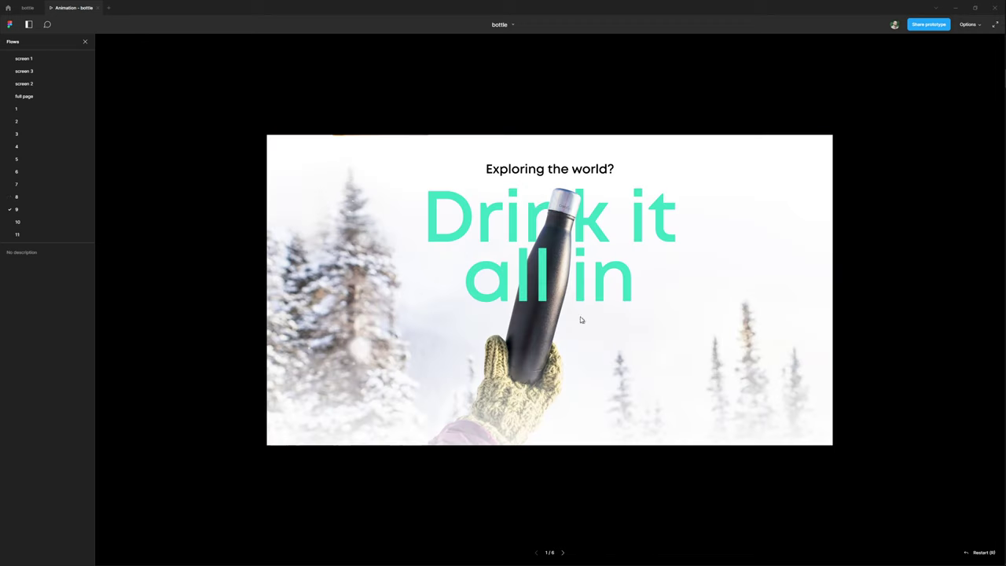
{"action": "scroll", "coordinate": [630, 323], "scroll_direction": "down", "scroll_amount": 3}
{"action": "scroll", "coordinate": [630, 323], "scroll_direction": "down", "scroll_amount": 5}
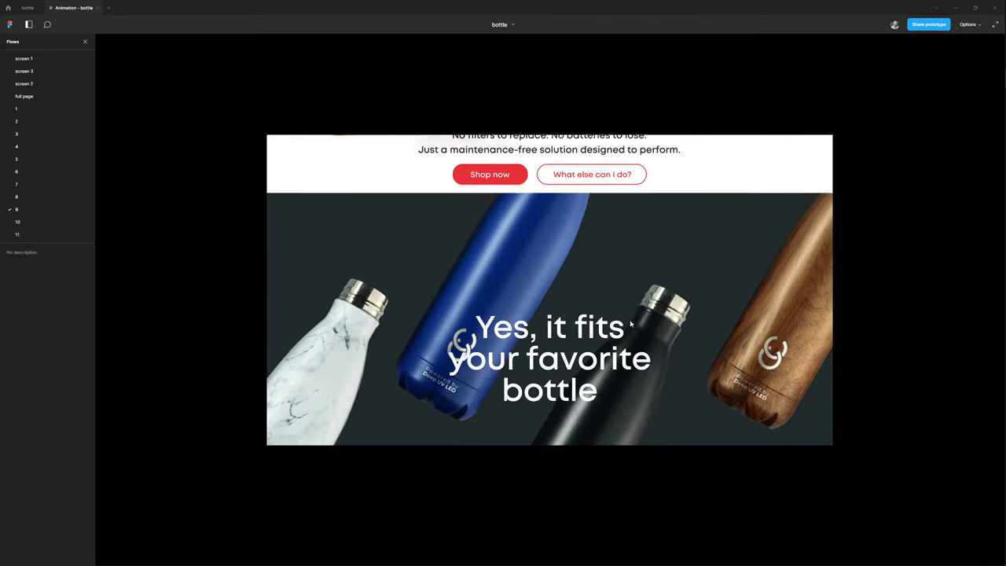
{"action": "scroll", "coordinate": [655, 337], "scroll_direction": "down", "scroll_amount": 1}
{"action": "scroll", "coordinate": [655, 336], "scroll_direction": "down", "scroll_amount": 3}
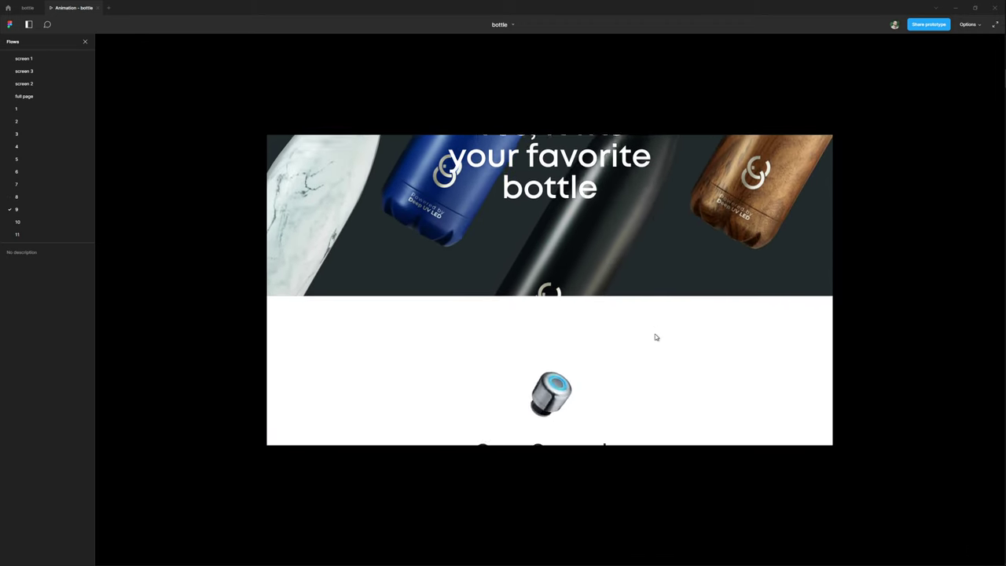
{"action": "scroll", "coordinate": [660, 335], "scroll_direction": "down", "scroll_amount": 5}
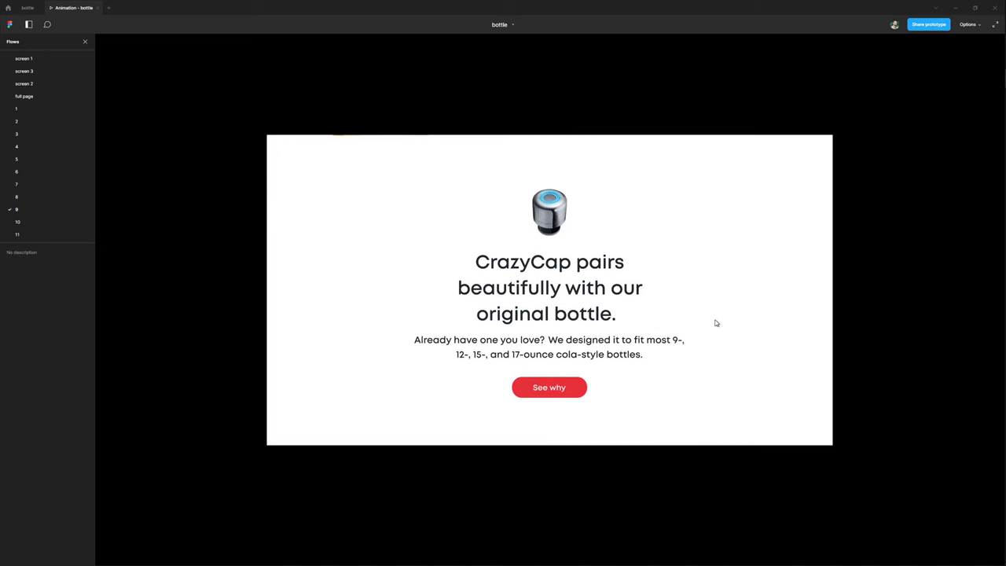
{"action": "scroll", "coordinate": [632, 316], "scroll_direction": "down", "scroll_amount": 2}
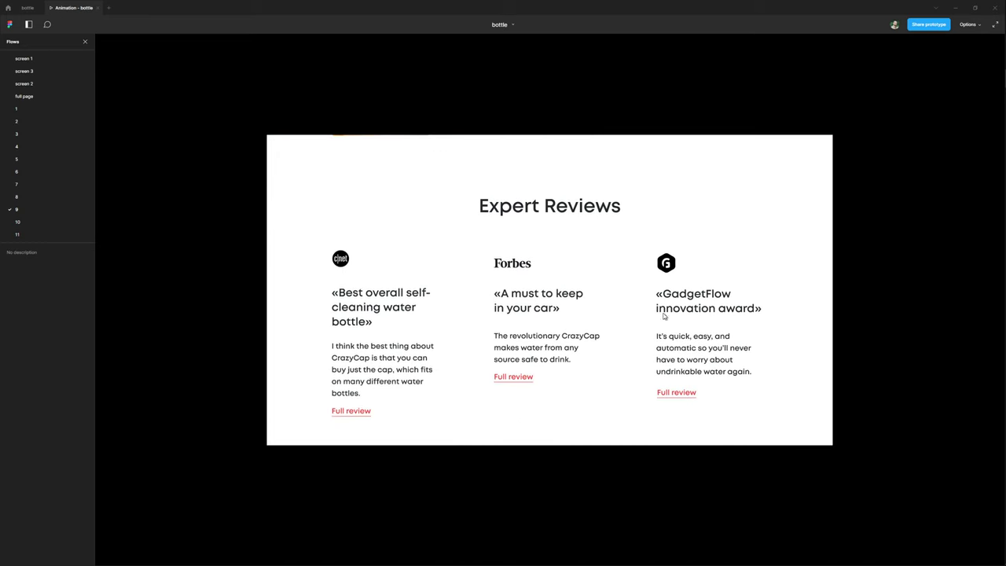
{"action": "scroll", "coordinate": [631, 316], "scroll_direction": "down", "scroll_amount": 2}
{"action": "scroll", "coordinate": [632, 316], "scroll_direction": "down", "scroll_amount": 5}
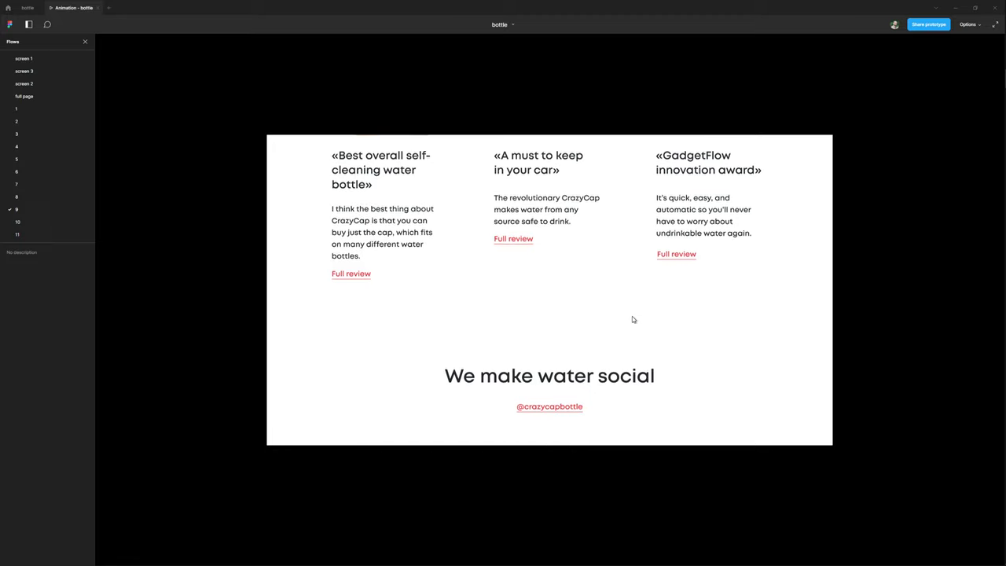
{"action": "scroll", "coordinate": [633, 318], "scroll_direction": "down", "scroll_amount": 3}
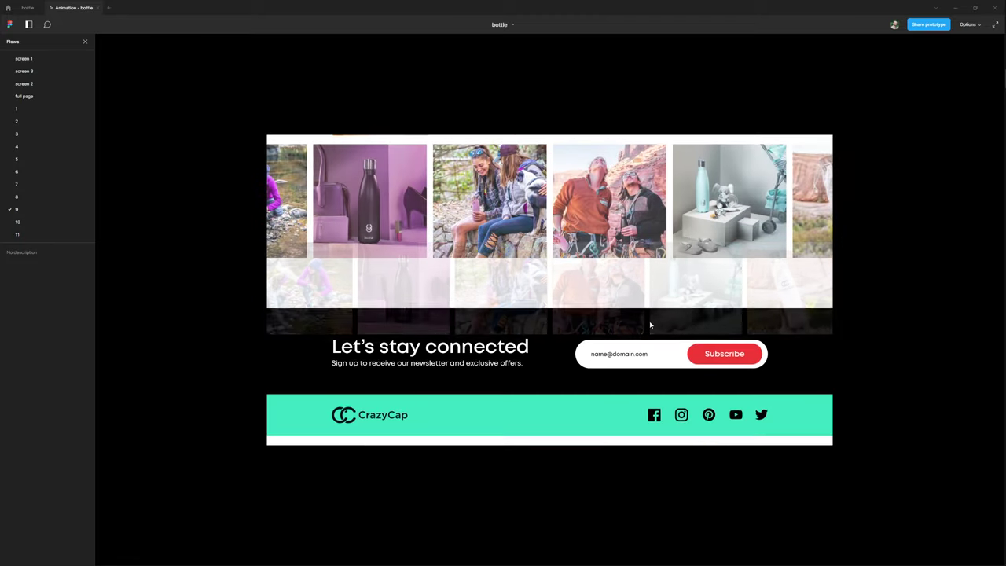
{"action": "scroll", "coordinate": [650, 324], "scroll_direction": "down", "scroll_amount": 1}
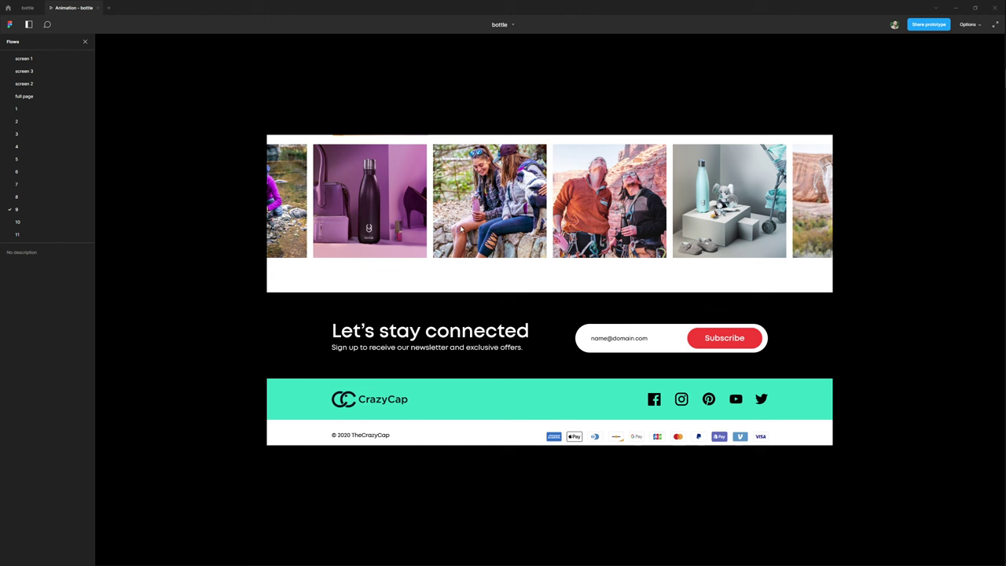
Replay flow 13 to check how the photo strip transitions into the final footer screen.
{"action": "left_click", "coordinate": [28, 220]}
{"action": "scroll", "coordinate": [28, 223], "scroll_direction": "down", "scroll_amount": 1}
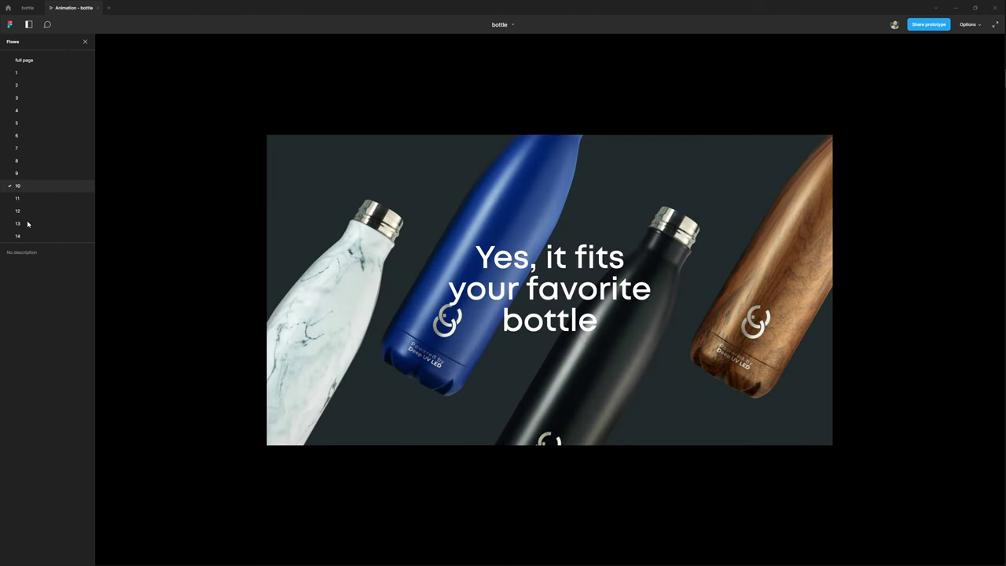
{"action": "left_click", "coordinate": [32, 224]}
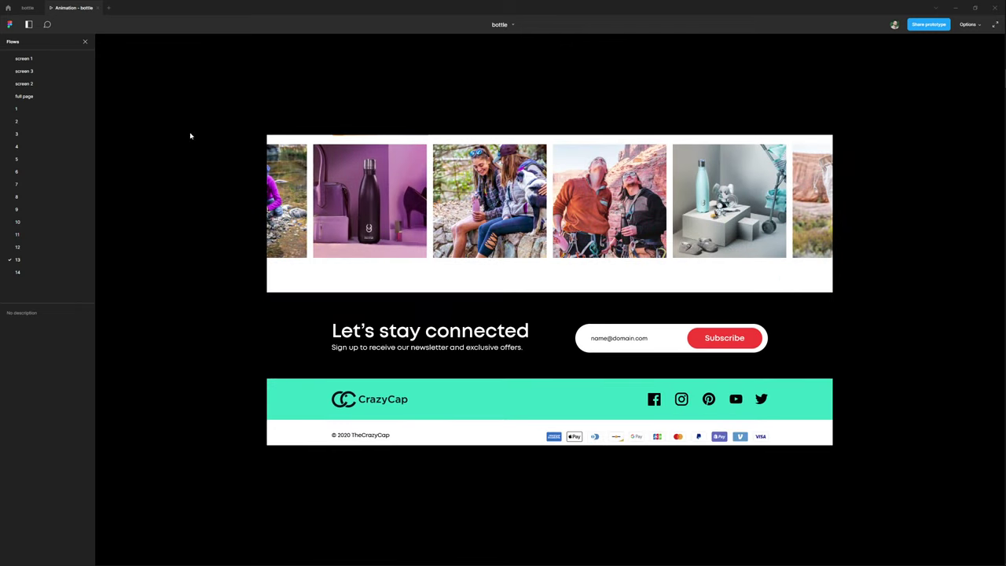
Delete the unmasked social photo strip from flow 14.
{"action": "left_click", "coordinate": [28, 7]}
{"action": "scroll", "coordinate": [623, 132], "scroll_direction": "right", "scroll_amount": 5}
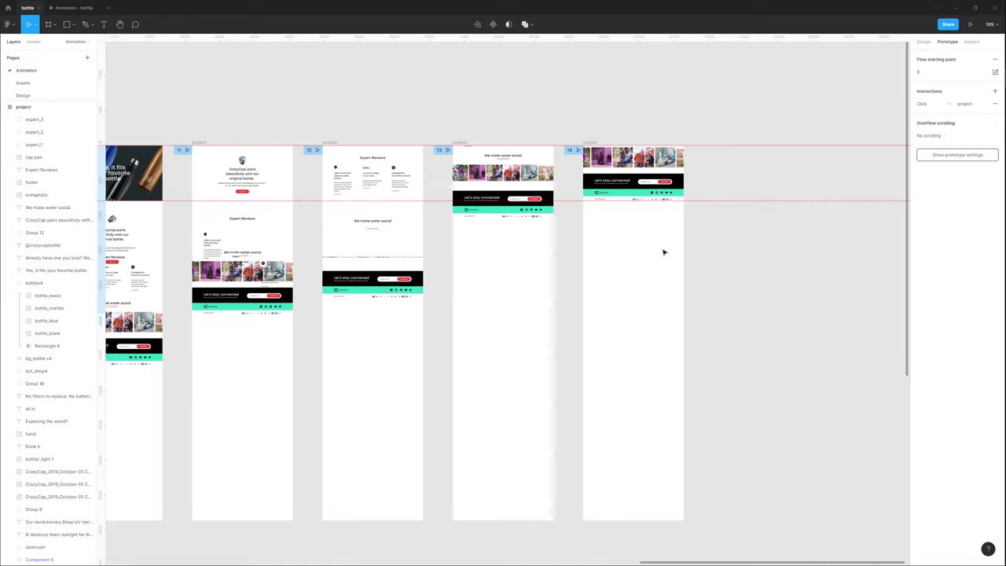
{"action": "scroll", "coordinate": [624, 132], "scroll_direction": "up", "scroll_amount": 5, "text": "ctrl"}
{"action": "left_click", "coordinate": [575, 214]}
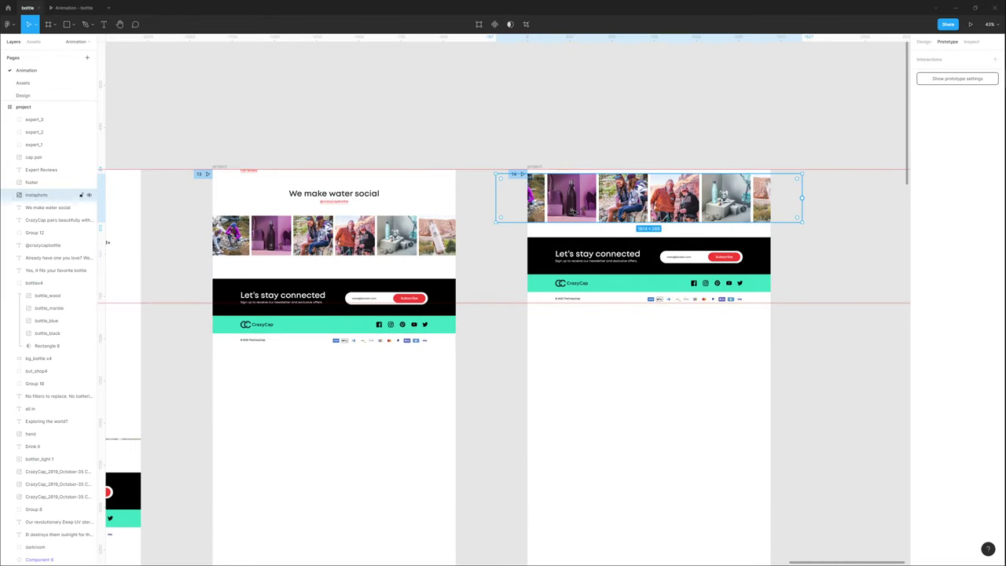
{"action": "key", "text": "Delete"}
Copy the masked photo strip from flow 13 into flow 14 and move it up above the footer.
{"action": "left_click", "coordinate": [448, 247]}
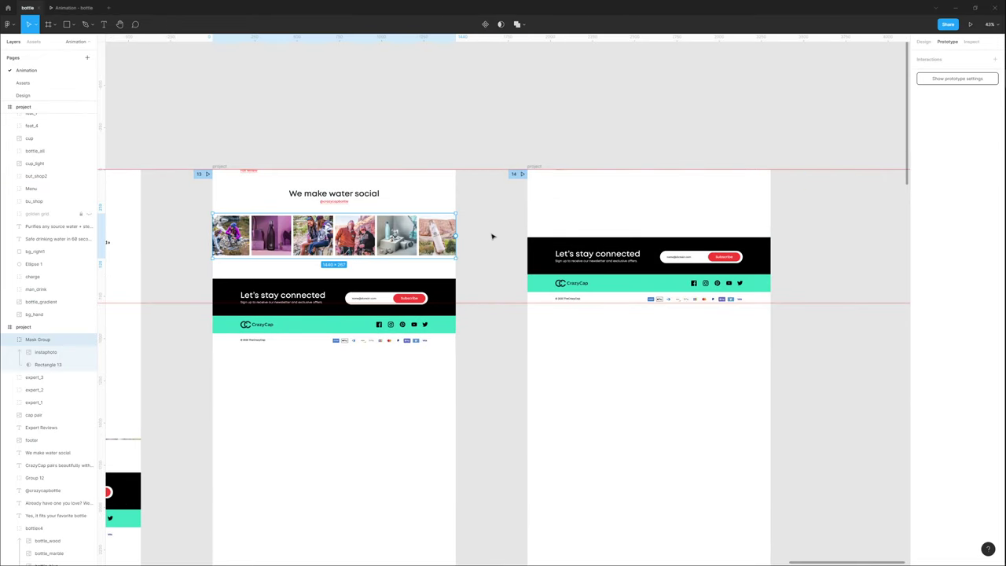
{"action": "left_click", "coordinate": [535, 167]}
{"action": "key", "text": "ctrl+v"}
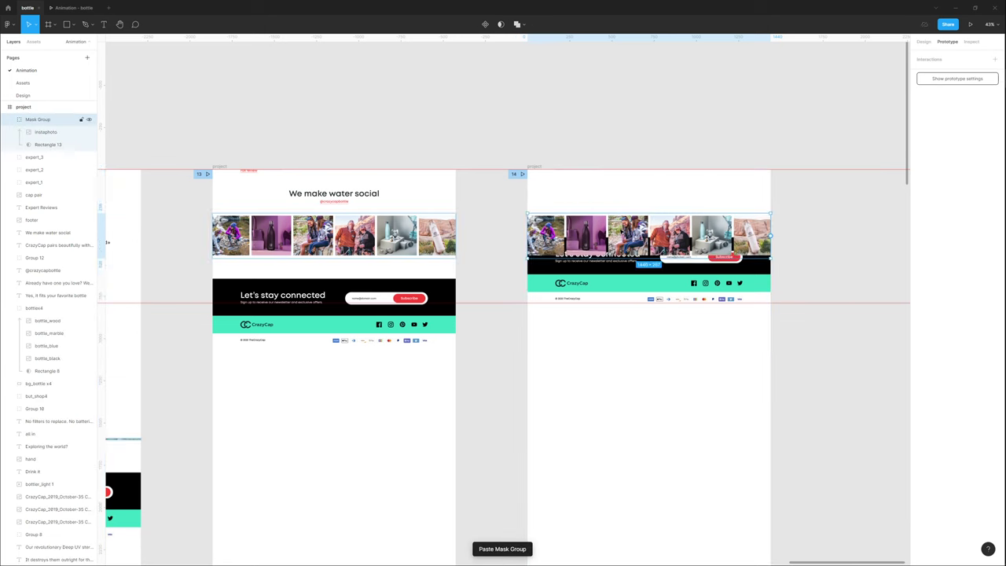
{"action": "left_click_drag", "start_coordinate": [620, 234], "coordinate": [620, 202]}
Preview the prototype from flow 12 through to the footer.
{"action": "left_click", "coordinate": [74, 8]}
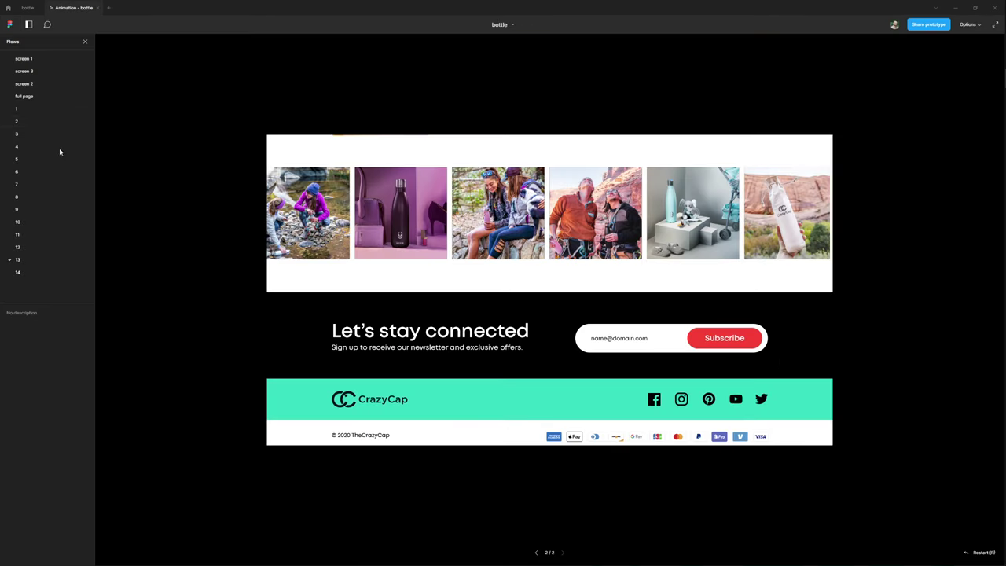
{"action": "left_click", "coordinate": [17, 247]}
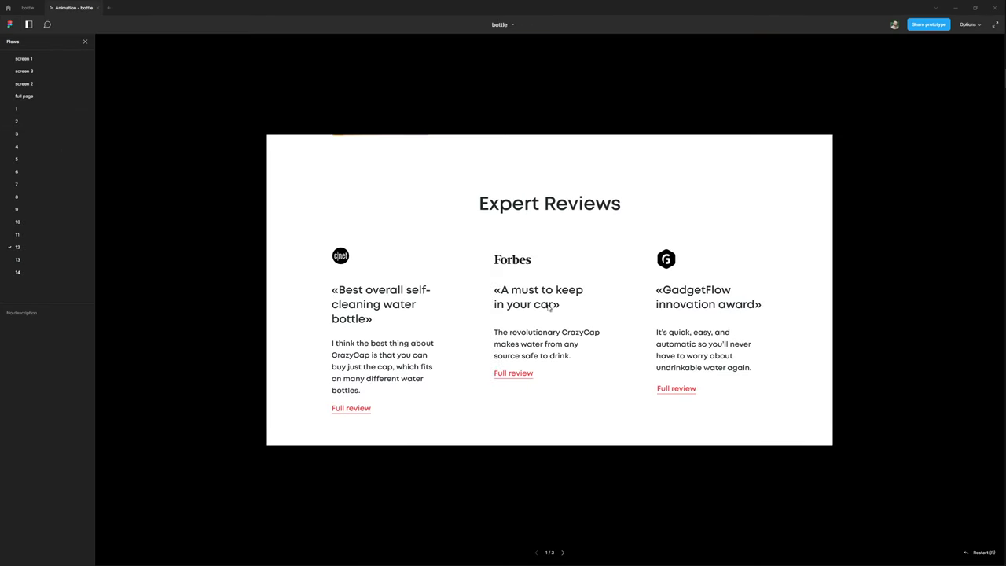
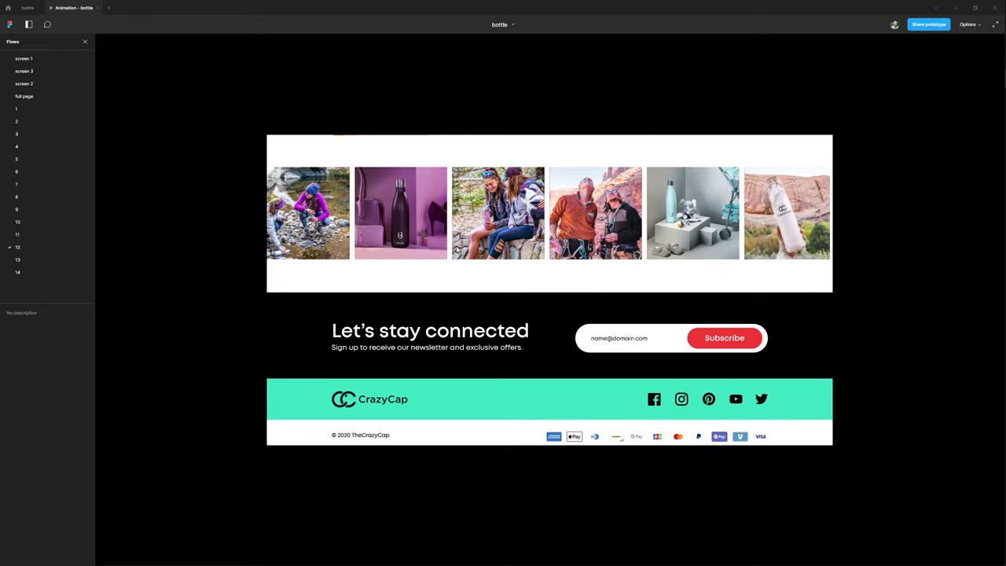
Duplicate the flow 14 frame beside it as flow 15.
{"action": "left_click", "coordinate": [27, 8]}
{"action": "left_click_drag", "start_coordinate": [421, 143], "coordinate": [591, 143], "text": "alt"}
{"action": "left_click", "coordinate": [613, 124]}
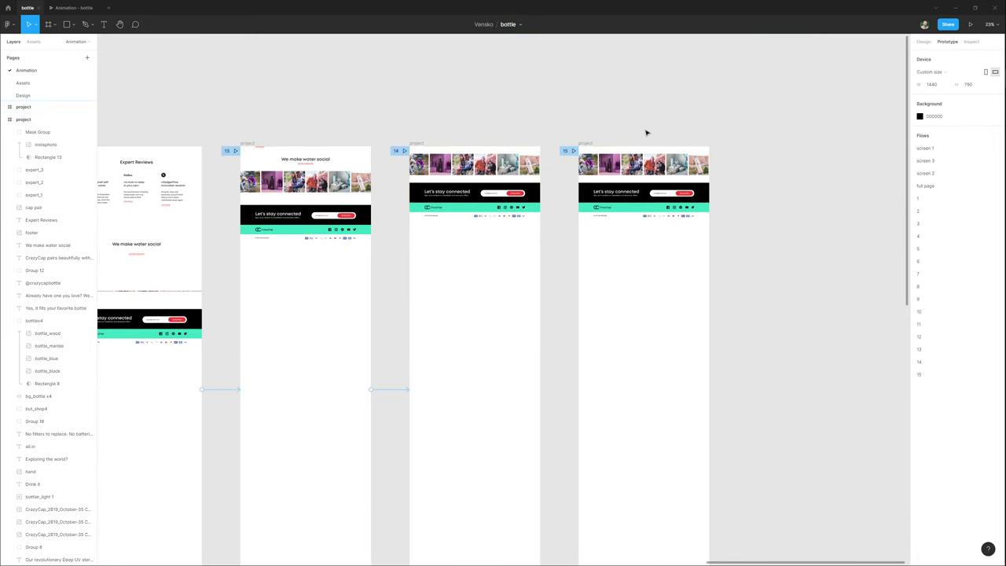
Draw a rectangle over the photo strip and footer in flow 15 and widen it to about 1459 × 953.
{"action": "scroll", "coordinate": [648, 134], "scroll_direction": "up", "scroll_amount": 3}
{"action": "scroll", "coordinate": [621, 205], "scroll_direction": "right", "scroll_amount": 1}
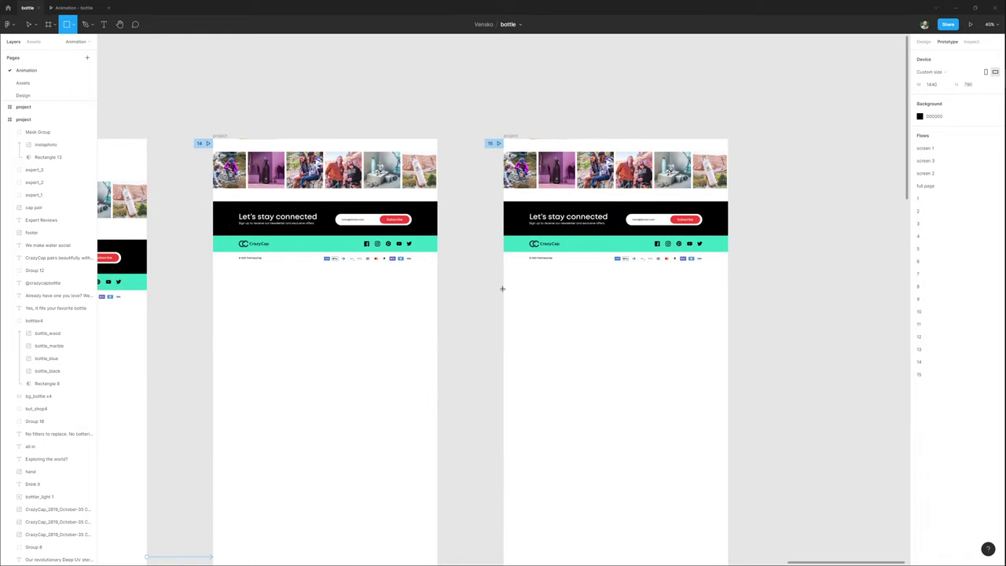
{"action": "left_click_drag", "start_coordinate": [505, 286], "coordinate": [727, 143]}
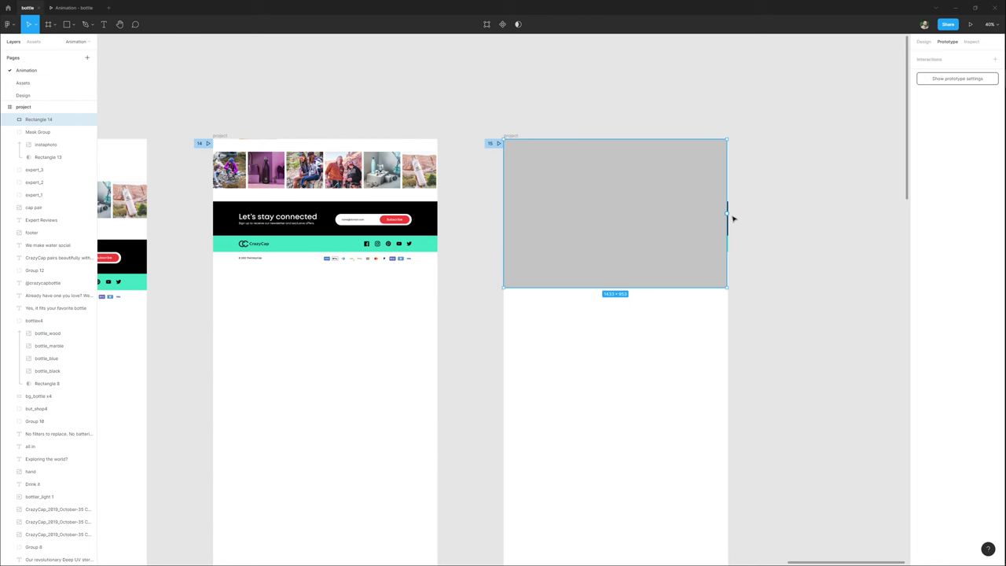
{"action": "left_click", "coordinate": [923, 42]}
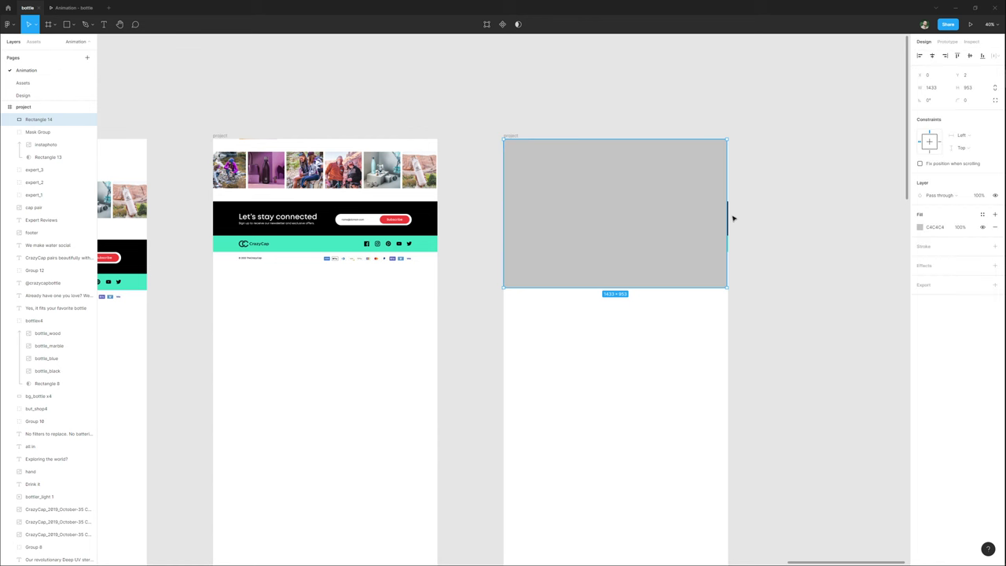
{"action": "left_click_drag", "start_coordinate": [723, 217], "coordinate": [731, 216]}
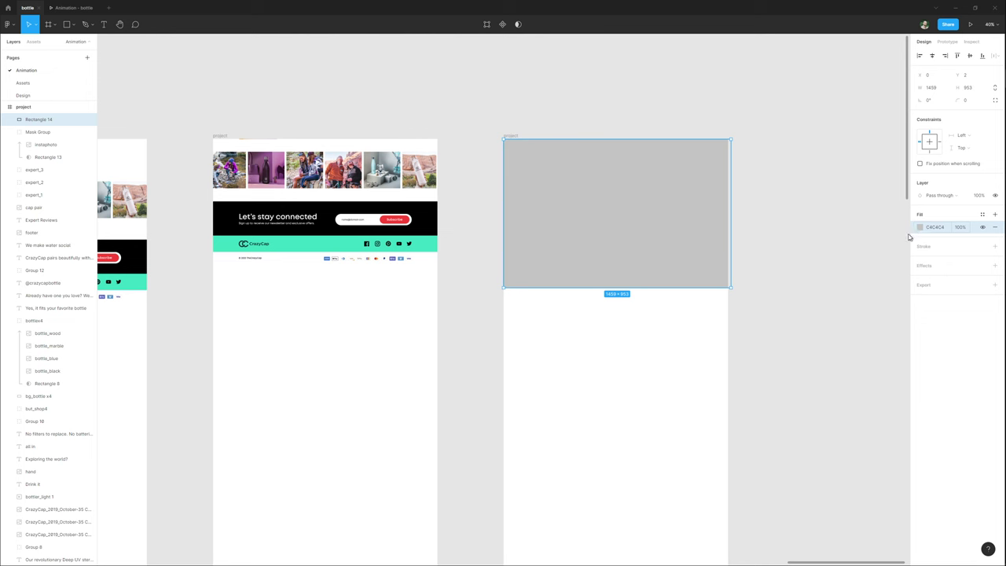
Fill the covering rectangle in flow 15 with white, FFFFFF.
{"action": "left_click", "coordinate": [919, 228]}
{"action": "left_click_drag", "start_coordinate": [884, 251], "coordinate": [783, 148]}
{"action": "left_click", "coordinate": [784, 149]}
{"action": "left_click", "coordinate": [617, 218]}
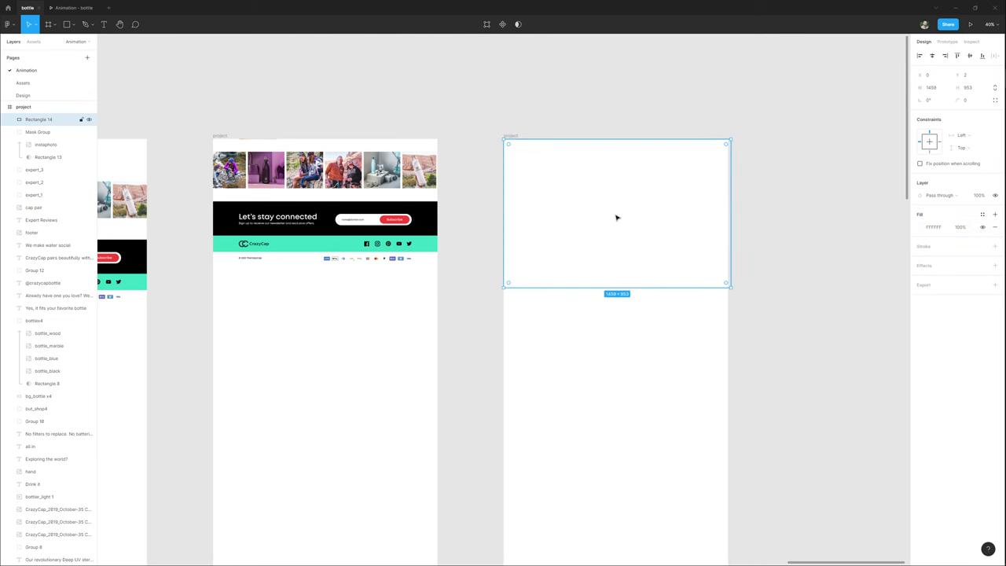
Try placing a copy of the white rectangle over the content of flow 14.
{"action": "key", "text": "ctrl+c"}
{"action": "left_click", "coordinate": [220, 135]}
{"action": "key", "text": "ctrl+v"}
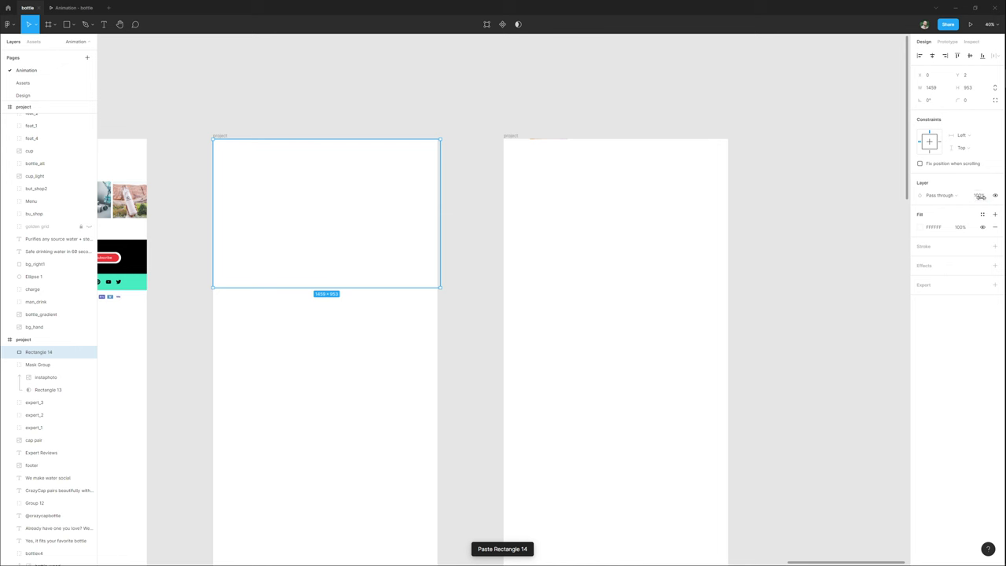
{"action": "key", "text": "ctrl+z"}
Shift the white rectangle in flow 15 slightly up past the frame's upper edge.
{"action": "left_click", "coordinate": [601, 190]}
{"action": "left_click_drag", "start_coordinate": [601, 189], "coordinate": [602, 183]}
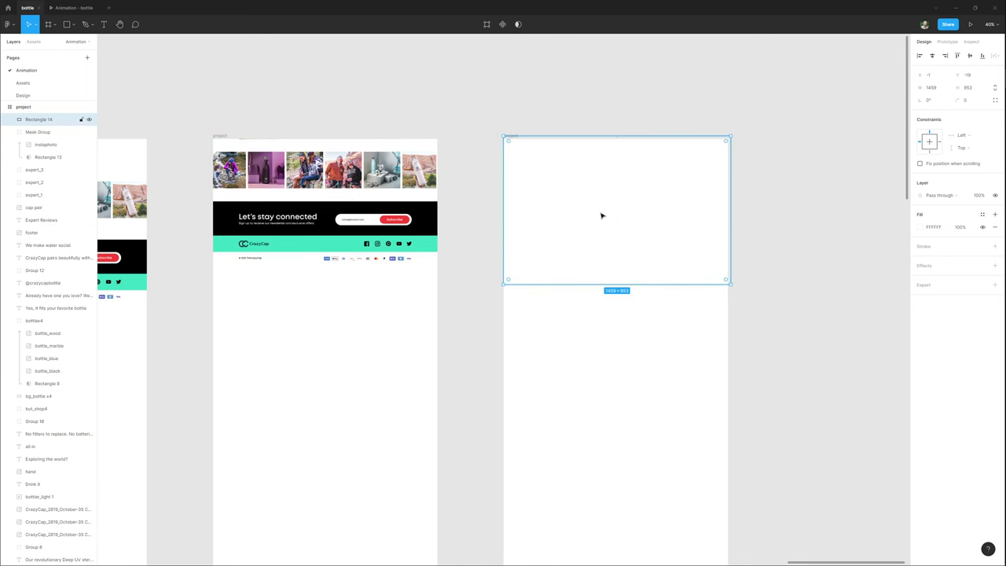
Paste the white covering rectangle into the first 1440 × 790 bottle frame and set its layer opacity to 0%.
{"action": "scroll", "coordinate": [577, 218], "scroll_direction": "down", "scroll_amount": 10}
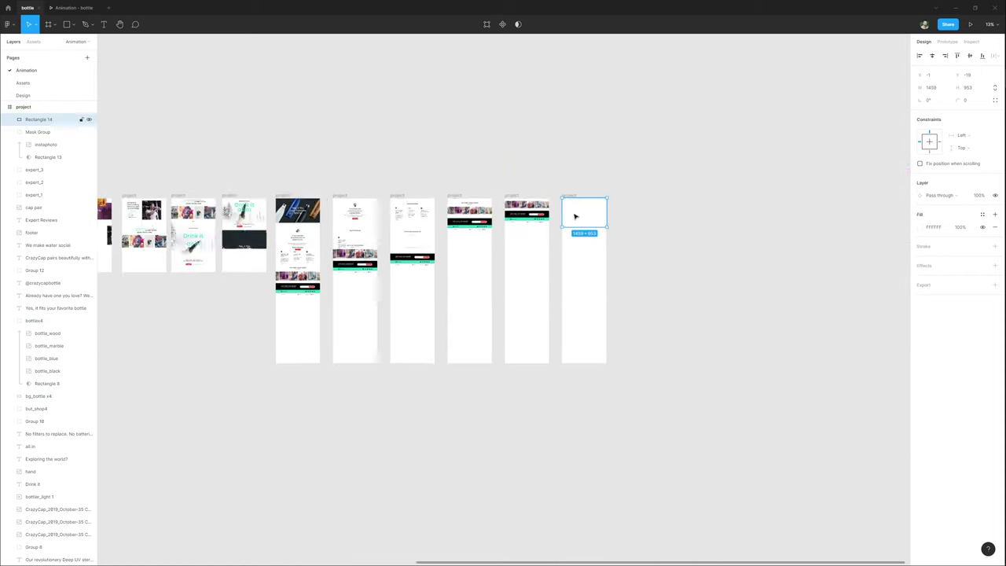
{"action": "scroll", "coordinate": [340, 174], "scroll_direction": "up", "scroll_amount": 10}
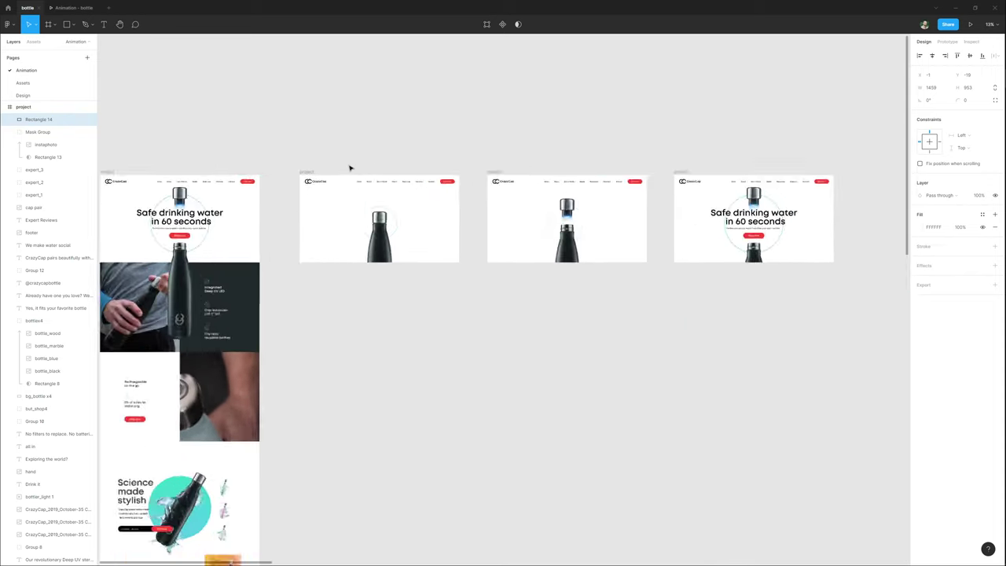
{"action": "left_click", "coordinate": [286, 174]}
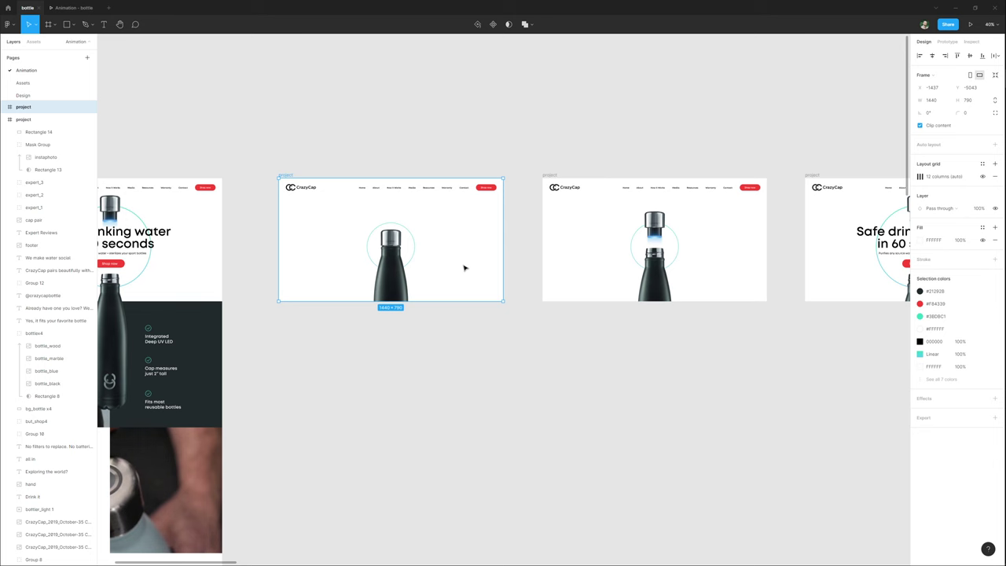
{"action": "key", "text": "ctrl+v"}
{"action": "left_click_drag", "start_coordinate": [976, 196], "coordinate": [859, 243]}
{"action": "scroll", "coordinate": [505, 261], "scroll_direction": "down", "scroll_amount": 5}
{"action": "scroll", "coordinate": [504, 261], "scroll_direction": "down", "scroll_amount": 5}
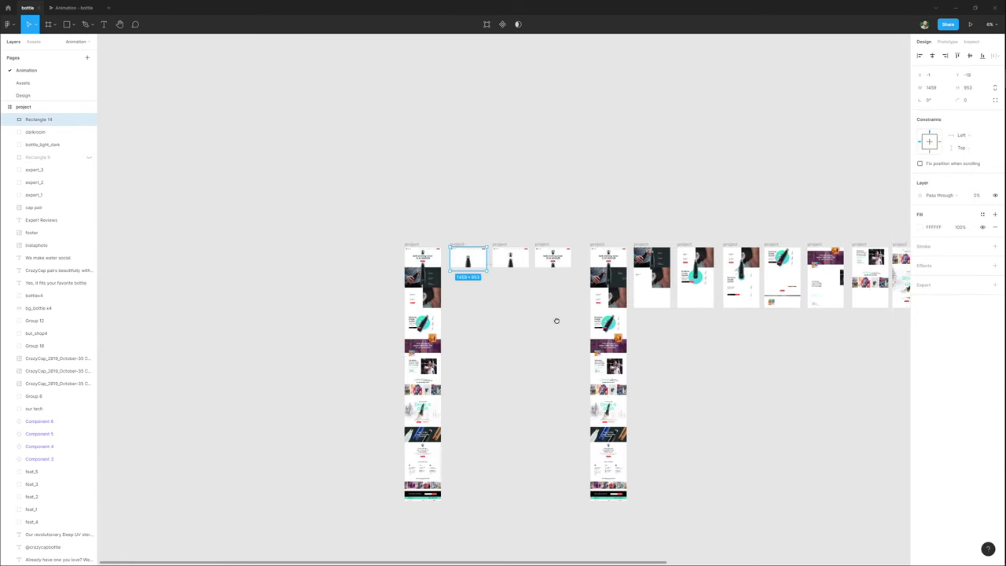
Connect the flow 14 frame to the white-covered flow 15 frame with an on-click Navigate to interaction.
{"action": "scroll", "coordinate": [555, 319], "scroll_direction": "right", "scroll_amount": 8}
{"action": "scroll", "coordinate": [593, 241], "scroll_direction": "up", "scroll_amount": 10}
{"action": "scroll", "coordinate": [447, 173], "scroll_direction": "right", "scroll_amount": 5}
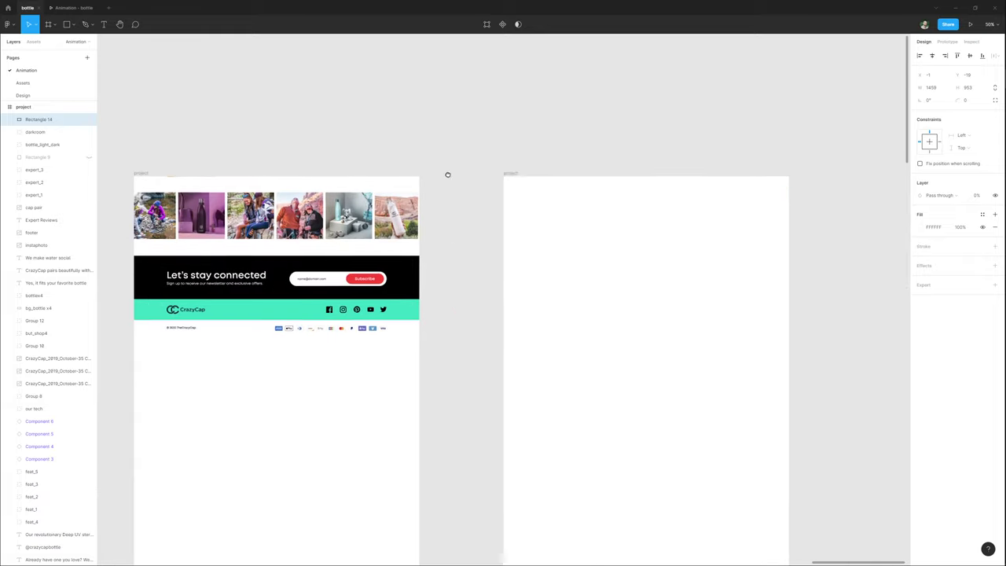
{"action": "scroll", "coordinate": [440, 172], "scroll_direction": "down", "scroll_amount": 3}
{"action": "left_click", "coordinate": [433, 171]}
{"action": "left_click", "coordinate": [270, 173]}
{"action": "left_click", "coordinate": [947, 41]}
{"action": "left_click_drag", "start_coordinate": [425, 487], "coordinate": [519, 485]}
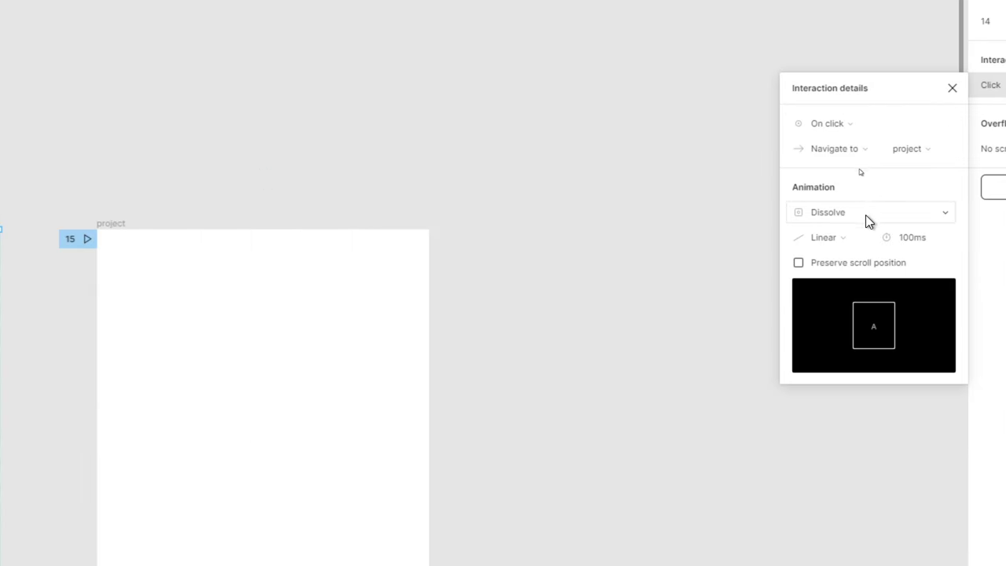
Set the flow 14 to 15 transition to Smart animate with Ease in and out easing and a 600 ms duration.
{"action": "left_click", "coordinate": [856, 166]}
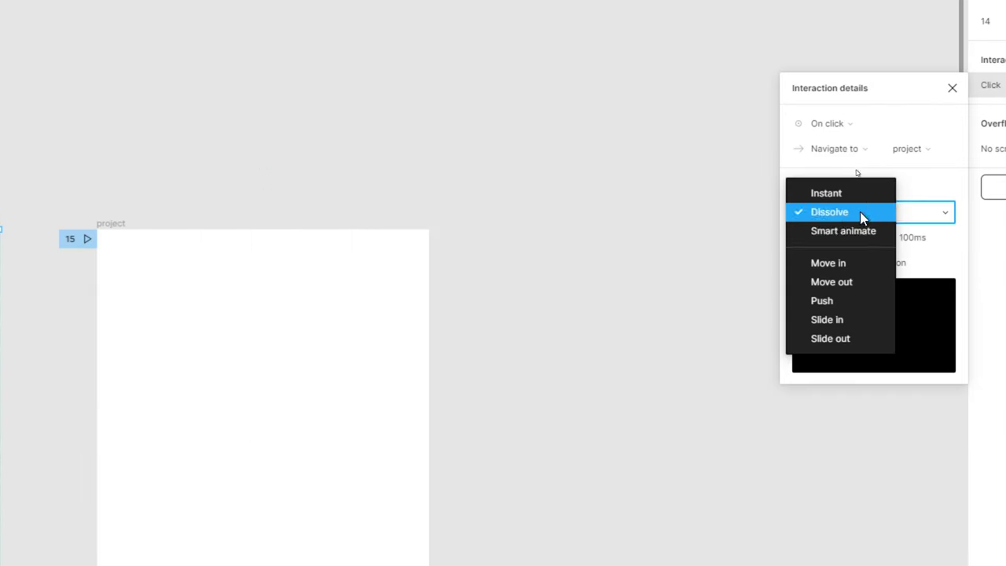
{"action": "left_click", "coordinate": [842, 231]}
{"action": "left_click", "coordinate": [852, 237]}
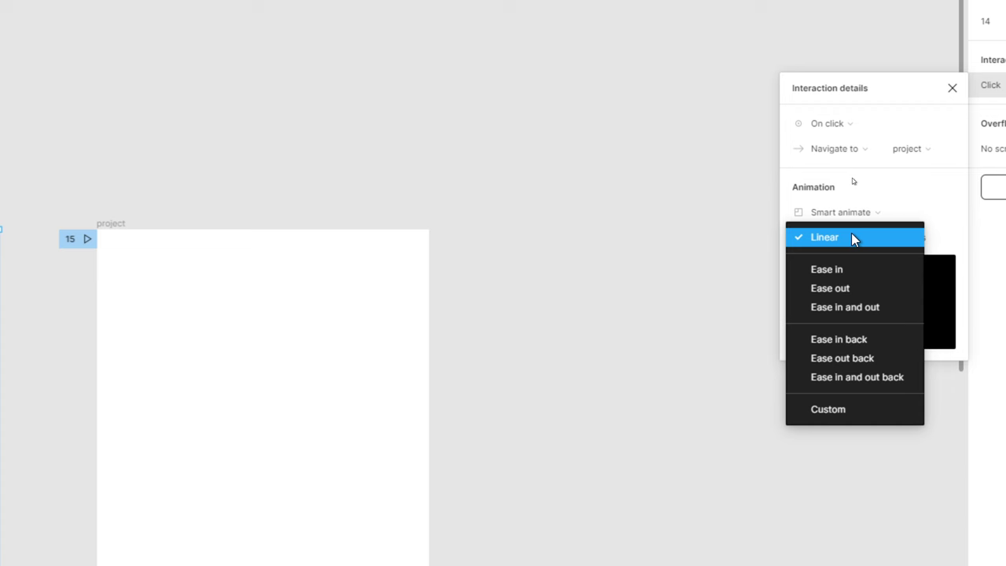
{"action": "left_click", "coordinate": [864, 306]}
{"action": "left_click", "coordinate": [922, 247]}
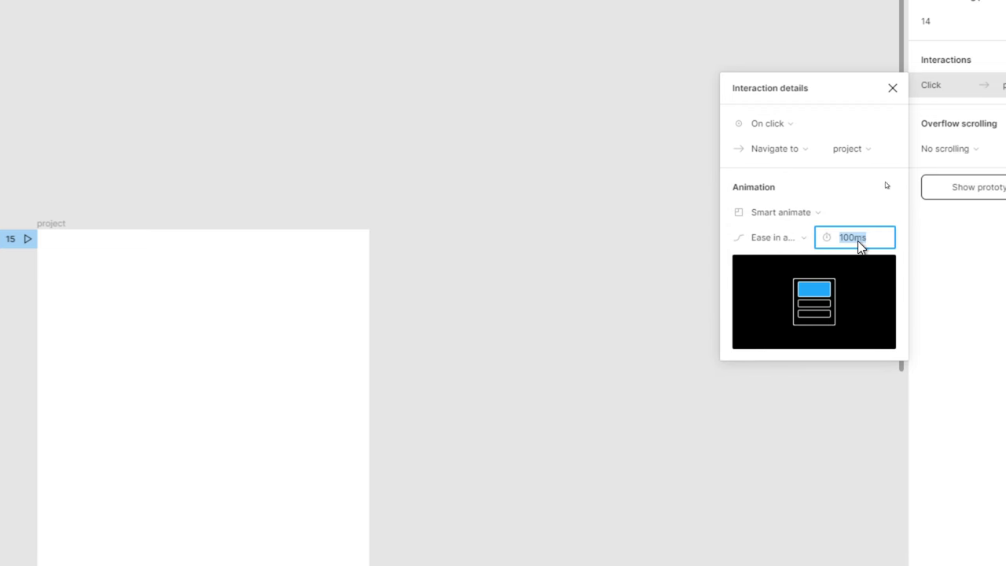
{"action": "type", "text": "600"}
{"action": "key", "text": "Return"}
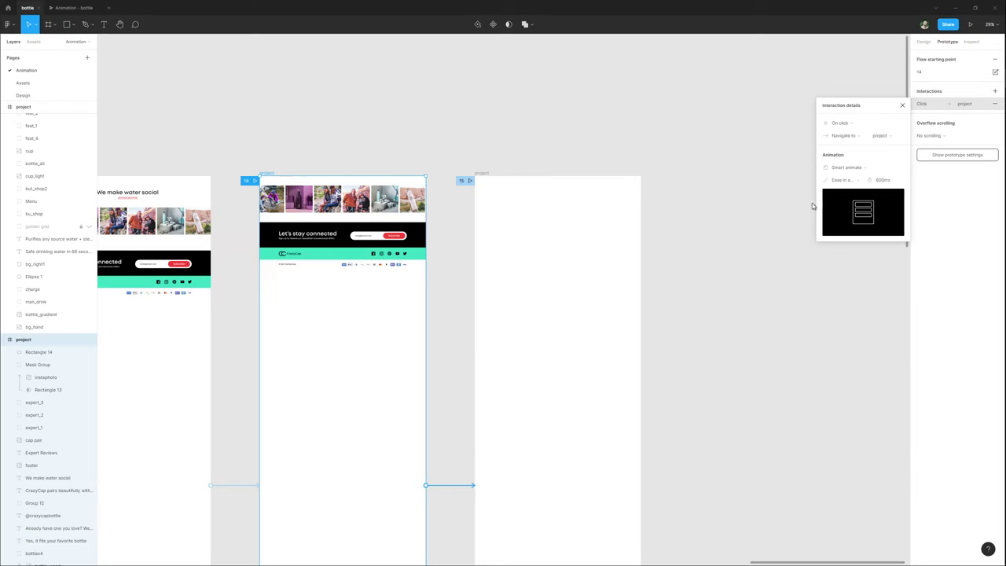
{"action": "left_click", "coordinate": [497, 301]}
Connect the flow 15 frame back to the opening bottle frame, triggered After delay of 600 ms.
{"action": "left_click", "coordinate": [481, 173]}
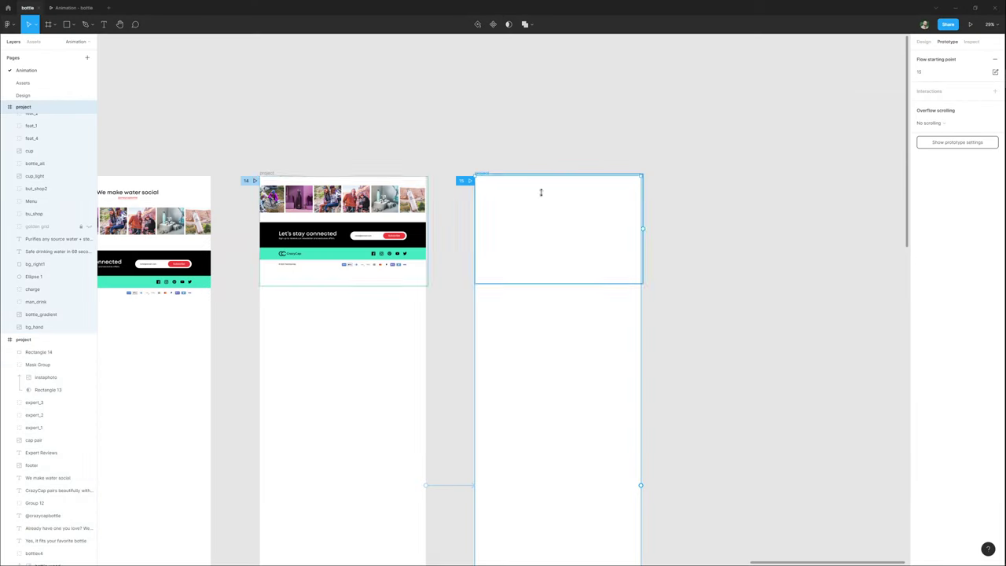
{"action": "scroll", "coordinate": [606, 281], "scroll_direction": "down", "scroll_amount": 10}
{"action": "scroll", "coordinate": [782, 377], "scroll_direction": "up", "scroll_amount": 5}
{"action": "left_click_drag", "start_coordinate": [836, 294], "coordinate": [213, 256]}
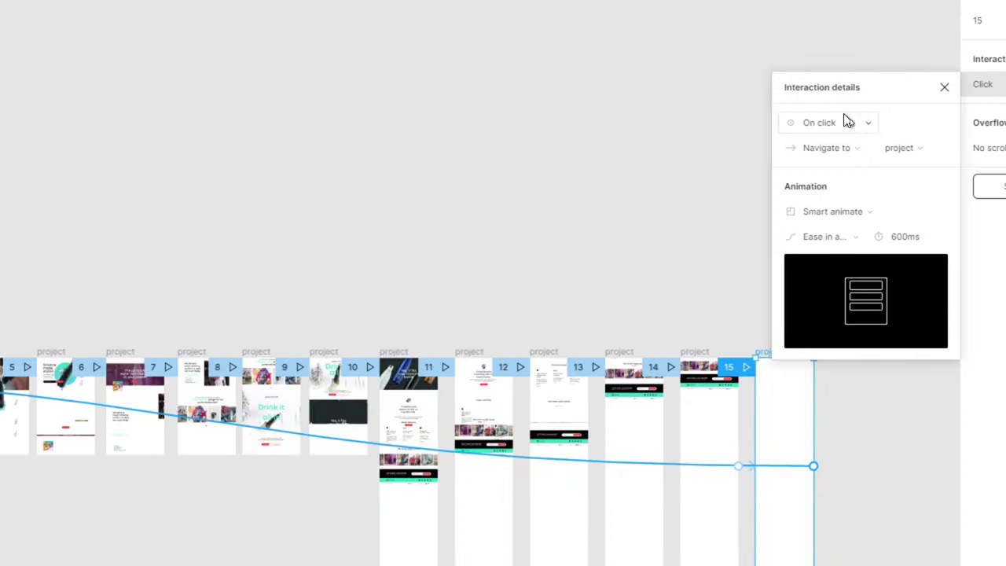
{"action": "left_click", "coordinate": [848, 123]}
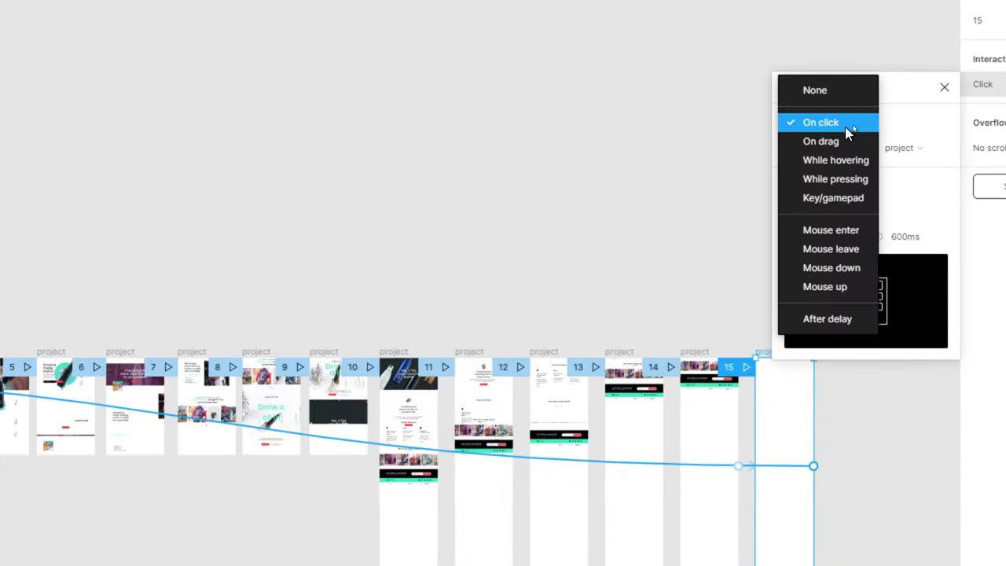
{"action": "left_click", "coordinate": [823, 318]}
{"action": "left_click", "coordinate": [863, 124]}
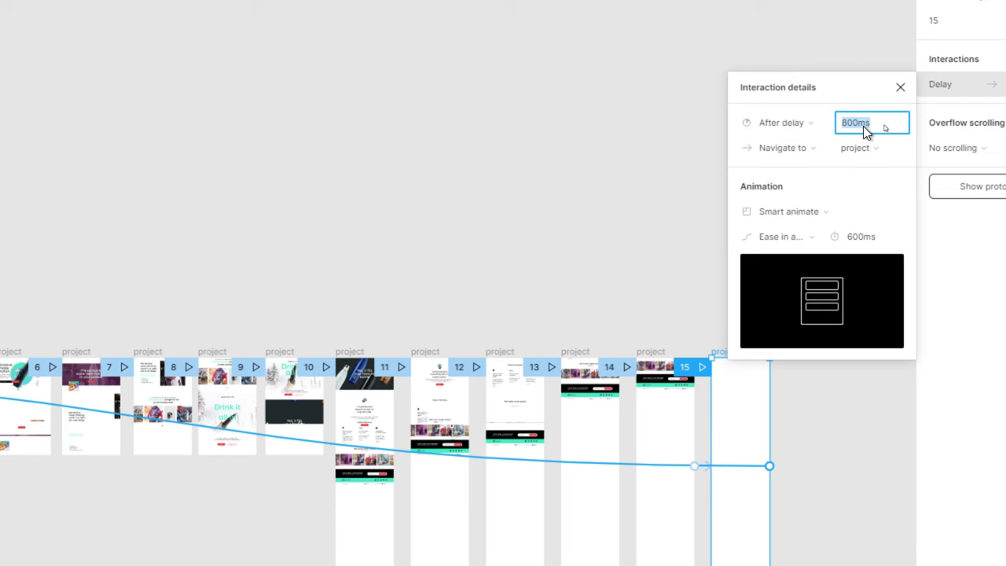
{"action": "type", "text": "600"}
Set the flow 15 transition to Dissolve with Linear easing and a 100 ms duration.
{"action": "left_click", "coordinate": [790, 209]}
{"action": "left_click", "coordinate": [782, 189]}
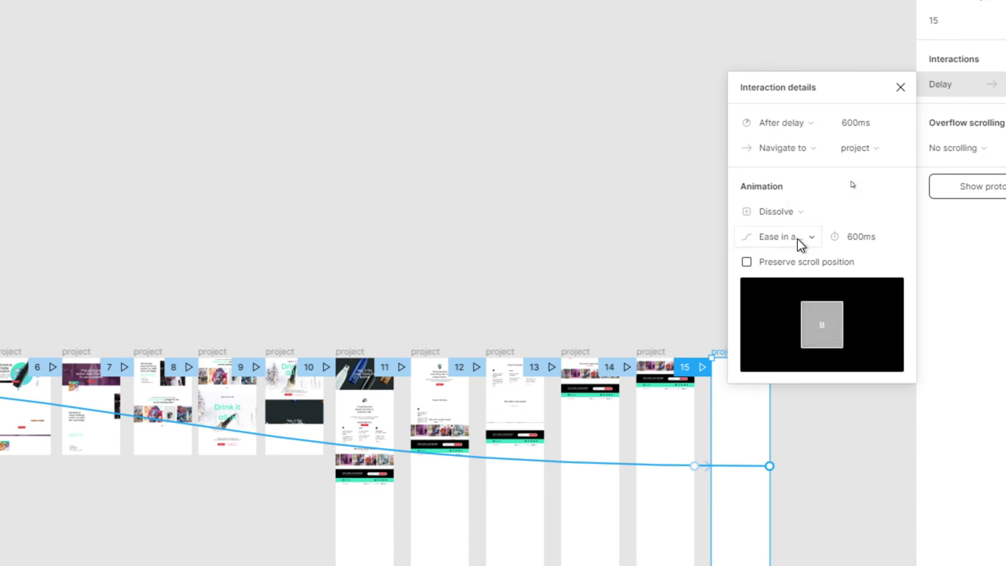
{"action": "left_click", "coordinate": [795, 237]}
{"action": "left_click", "coordinate": [785, 171]}
{"action": "left_click", "coordinate": [838, 237]}
{"action": "type", "text": "1"}
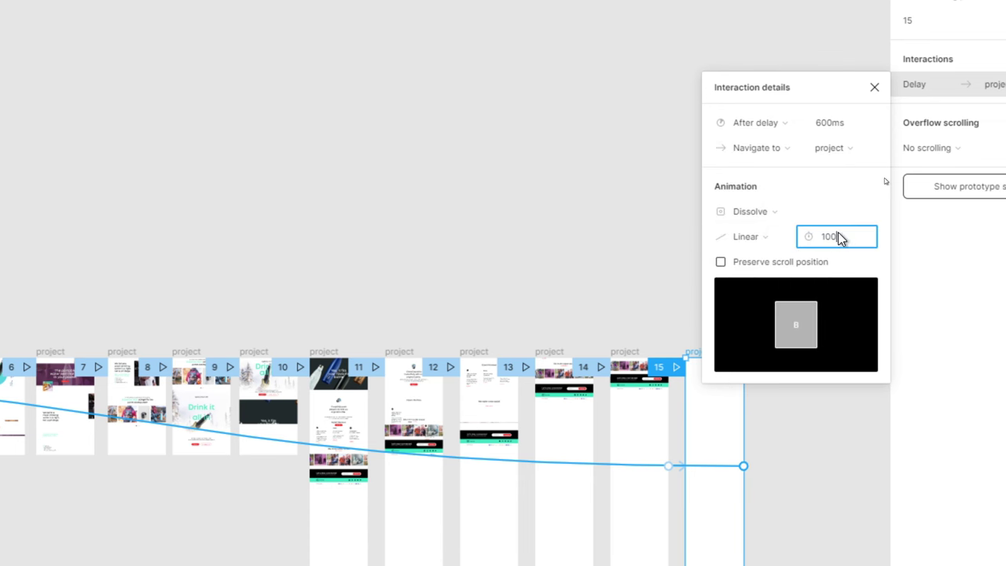
{"action": "key", "text": "Return"}
{"action": "left_click", "coordinate": [874, 86]}
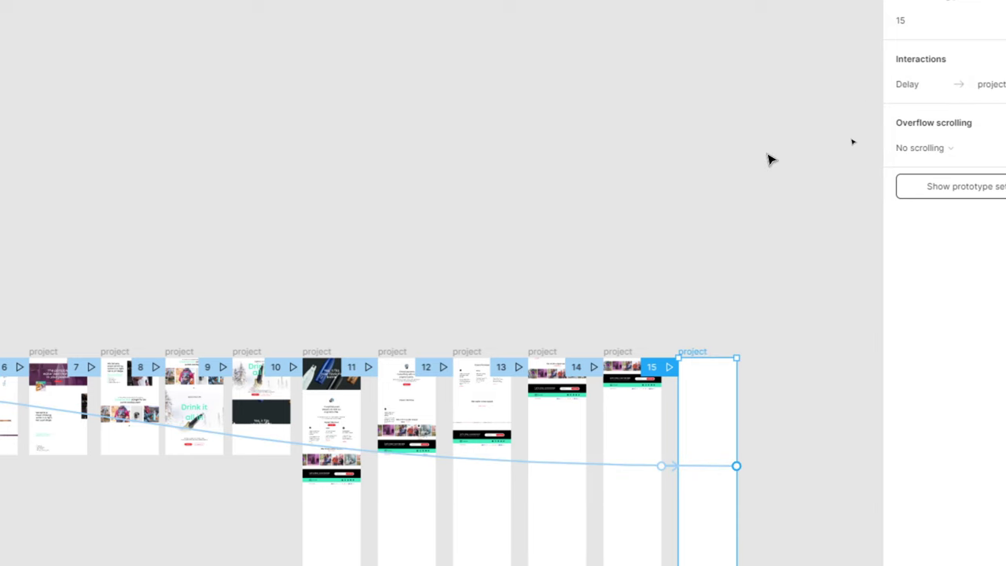
{"action": "left_click", "coordinate": [754, 188]}
Play the prototype from flow 14 to check the transition.
{"action": "scroll", "coordinate": [776, 357], "scroll_direction": "up", "scroll_amount": 4}
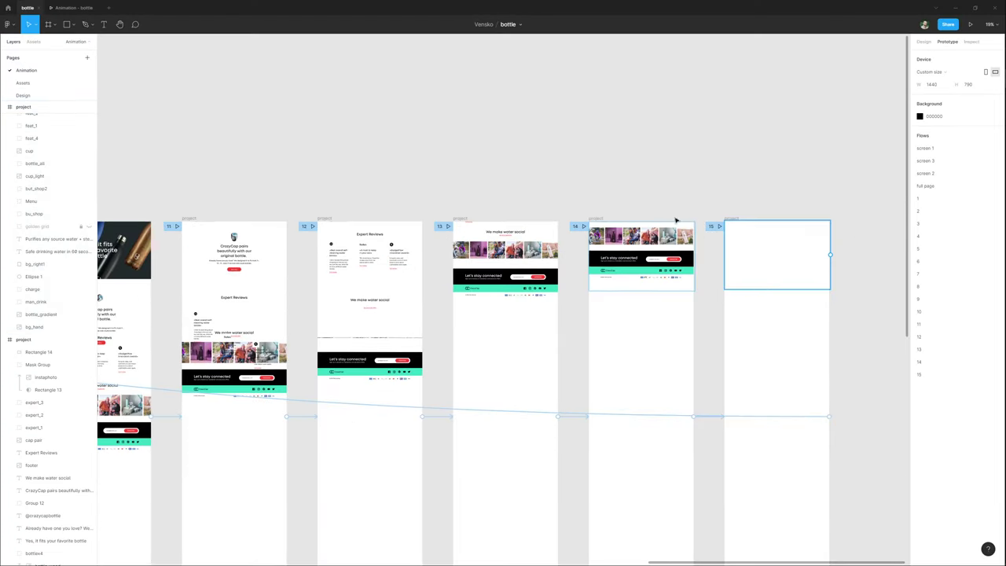
{"action": "left_click", "coordinate": [598, 219]}
{"action": "left_click", "coordinate": [584, 227]}
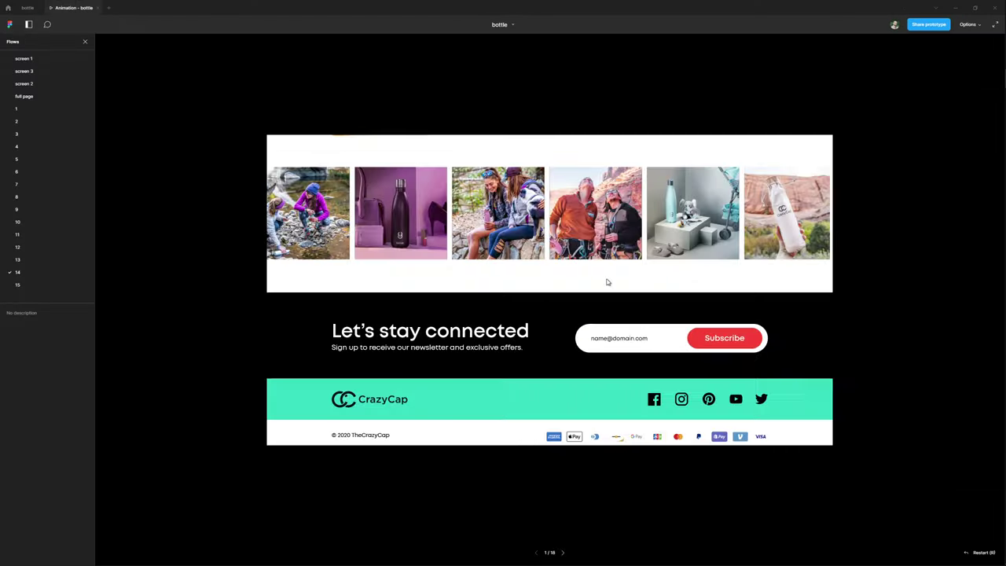